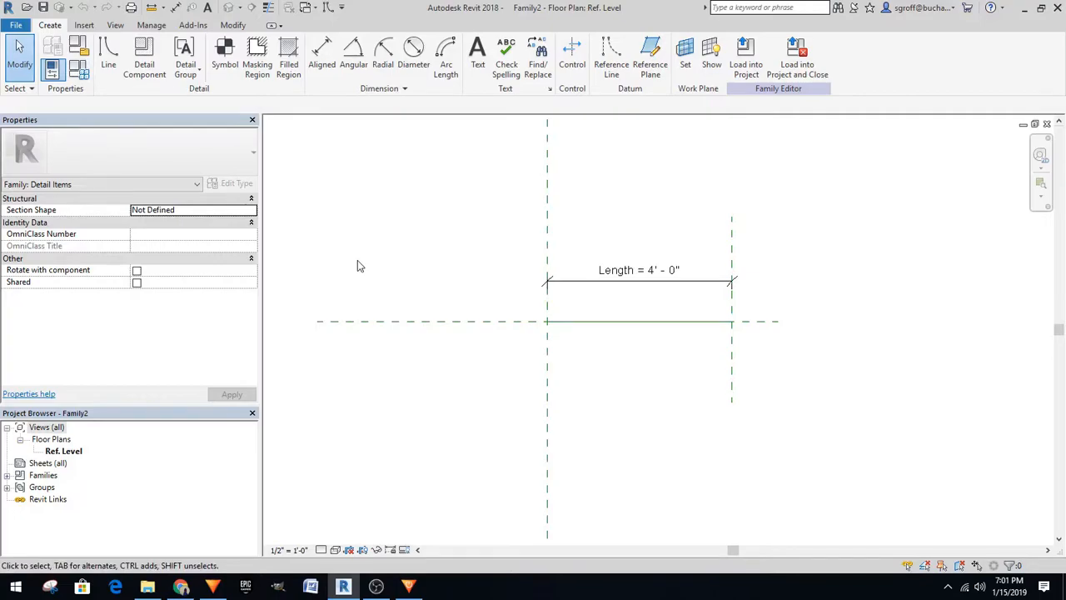
Create a Detail Items subcategory named Egress Line in the family's object styles
key("v")
key("v")
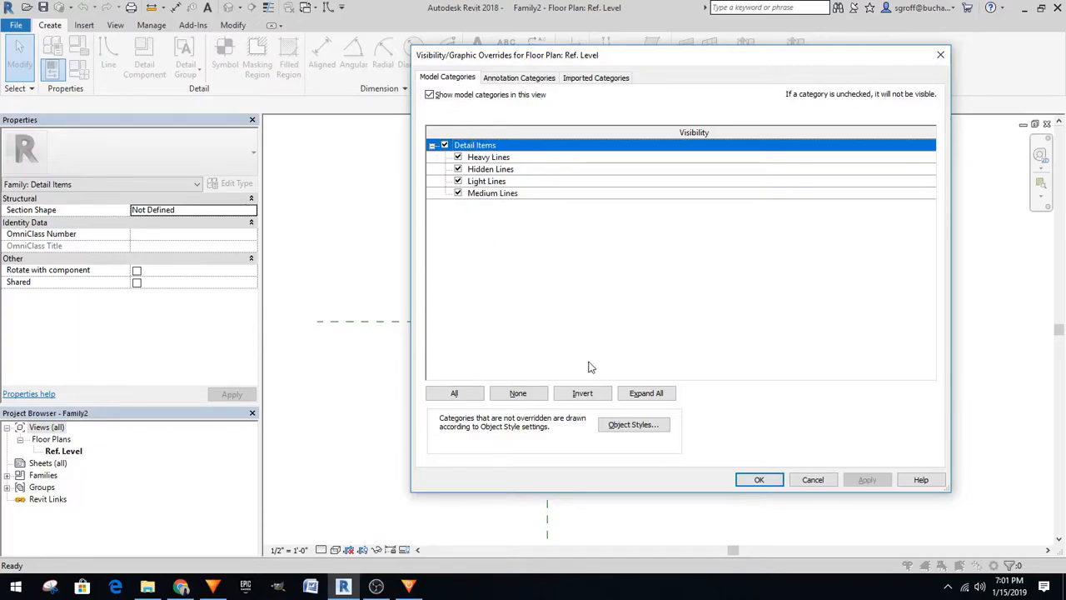
left_click(666, 426)
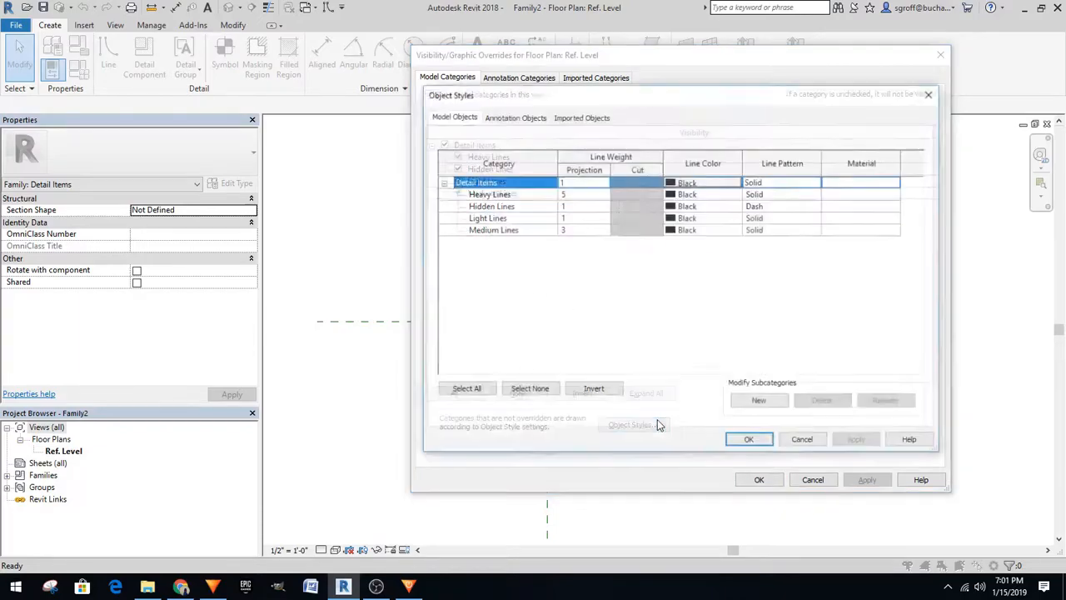
left_click(766, 407)
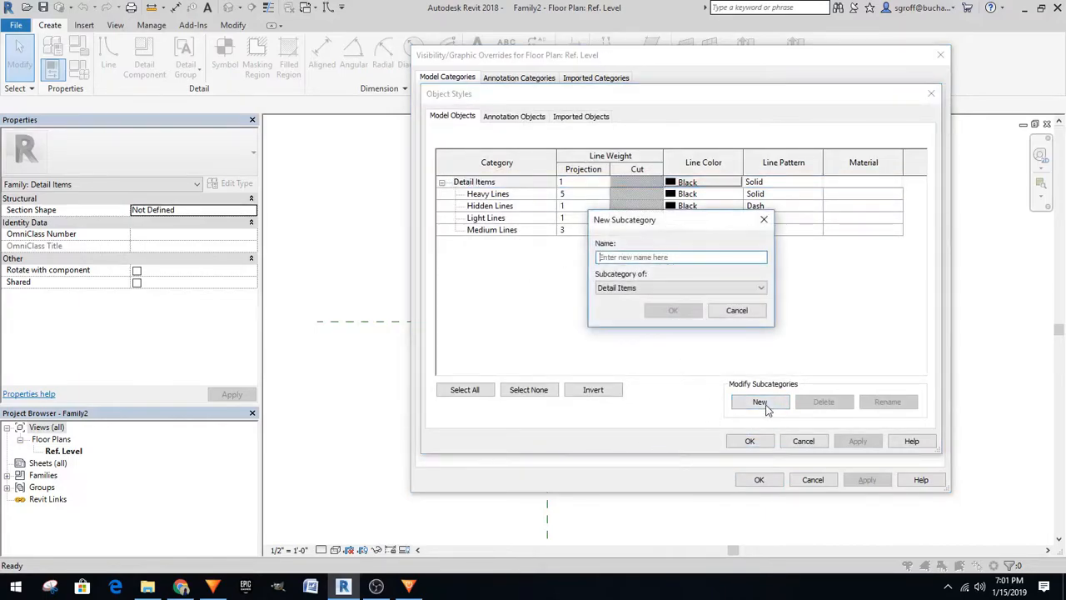
type("E")
key("BackSpace")
type("Egress K")
key("BackSpace")
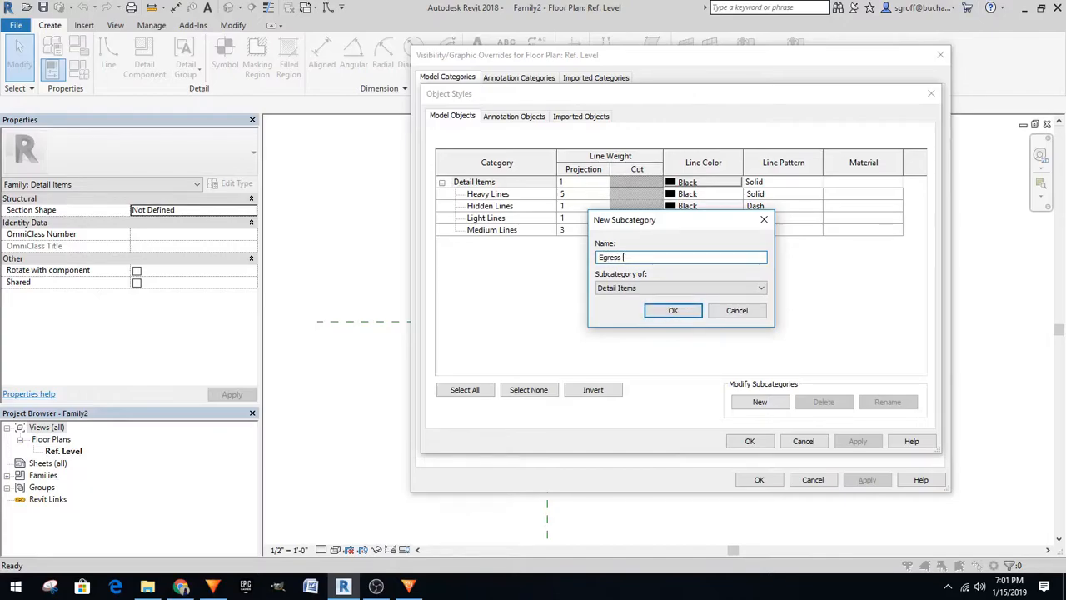
type("Li")
left_click(673, 310)
Add another Detail Items subcategory named Egress Warning Line
left_click(746, 403)
type("Egr")
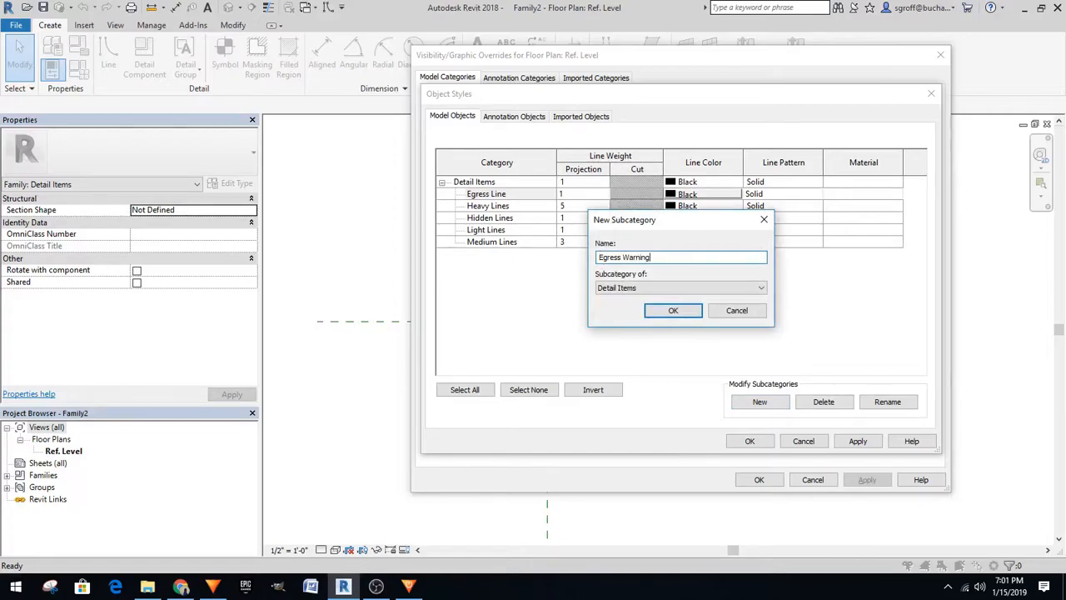
left_click(673, 309)
Add two more Detail Items subcategories named Arrow and Dot
left_click(754, 402)
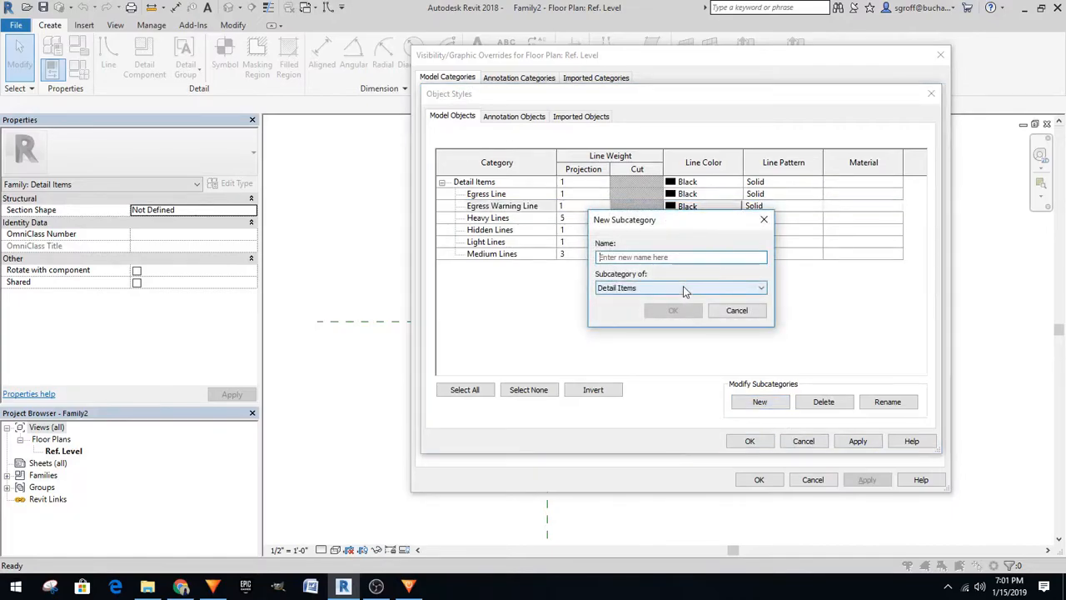
type("Ar")
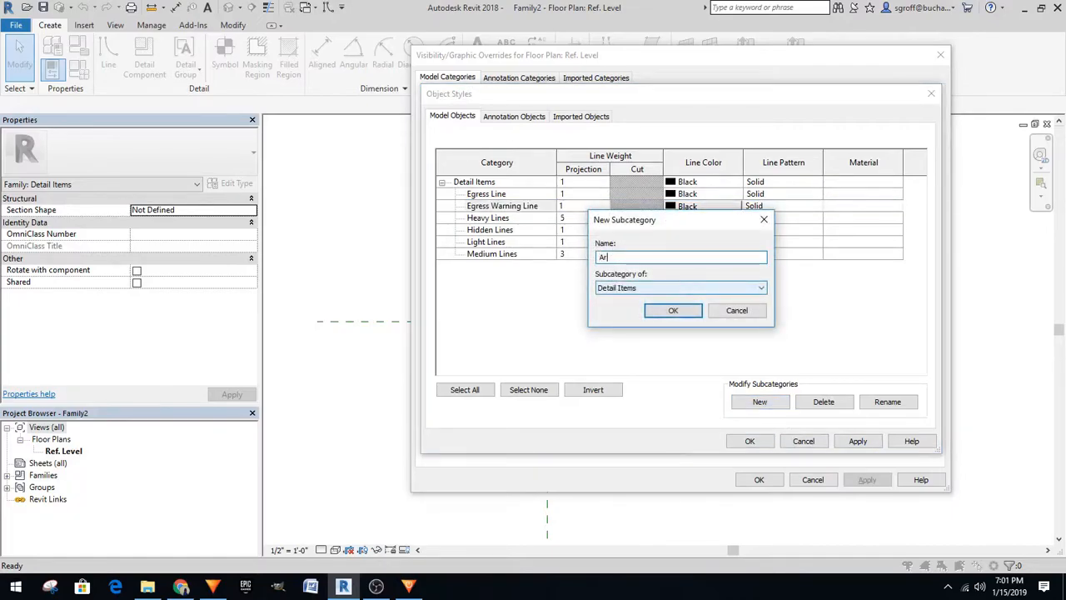
type("row")
left_click(686, 310)
left_click(779, 406)
type("Dot")
left_click(673, 310)
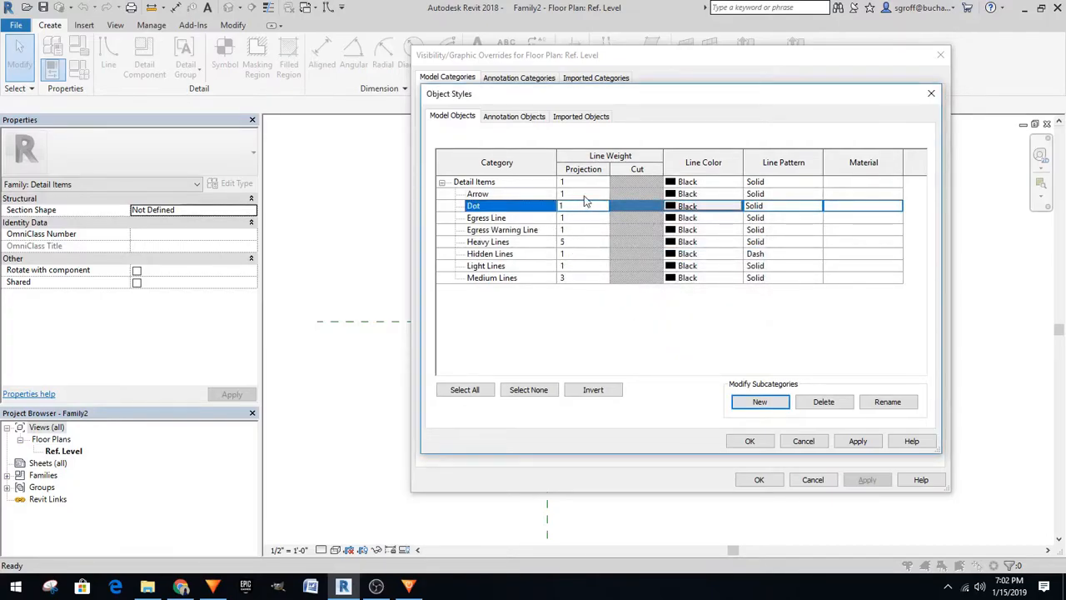
Set the projection line weight of the Arrow, Dot, Egress Line and Egress Warning Line subcategories to 3
left_click(534, 230)
left_click(539, 194, "shift")
left_click(594, 196)
type("3")
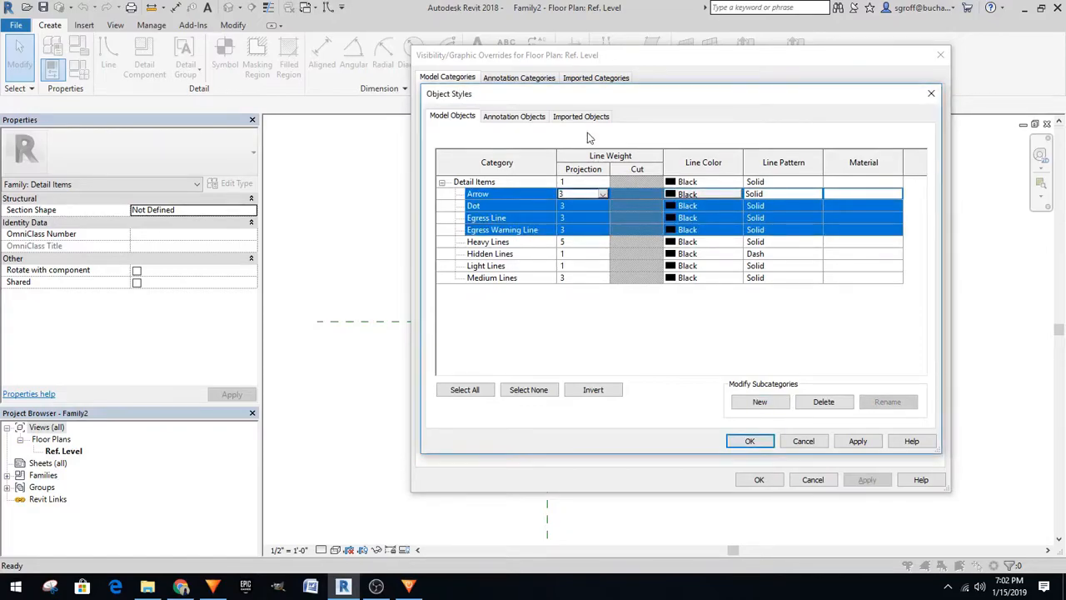
Set the line pattern of the Egress Line and Egress Warning Line subcategories to Hidden
left_click(538, 217)
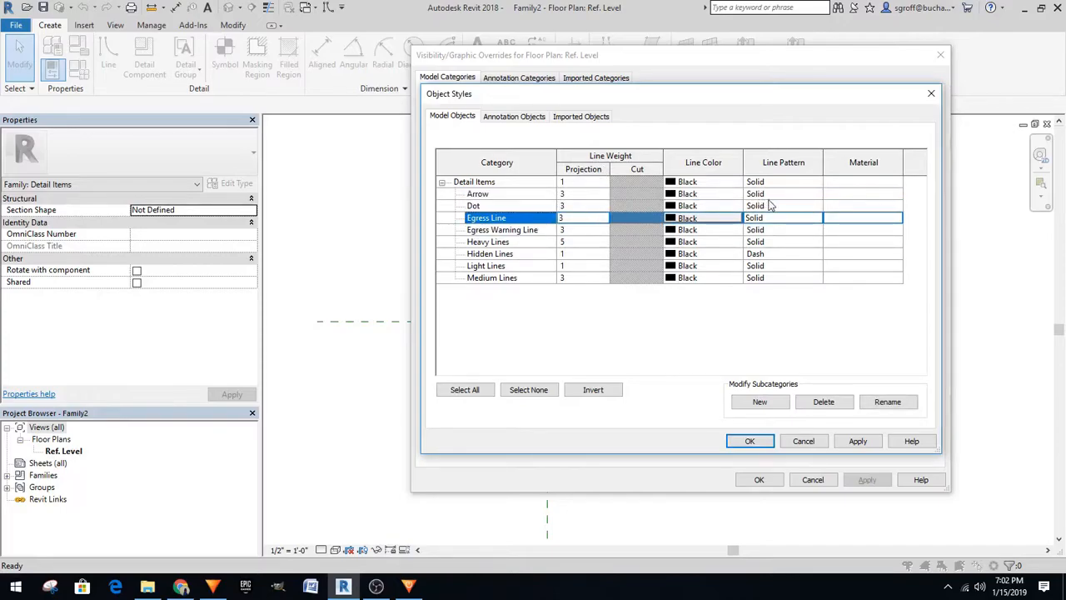
left_click(530, 231, "shift")
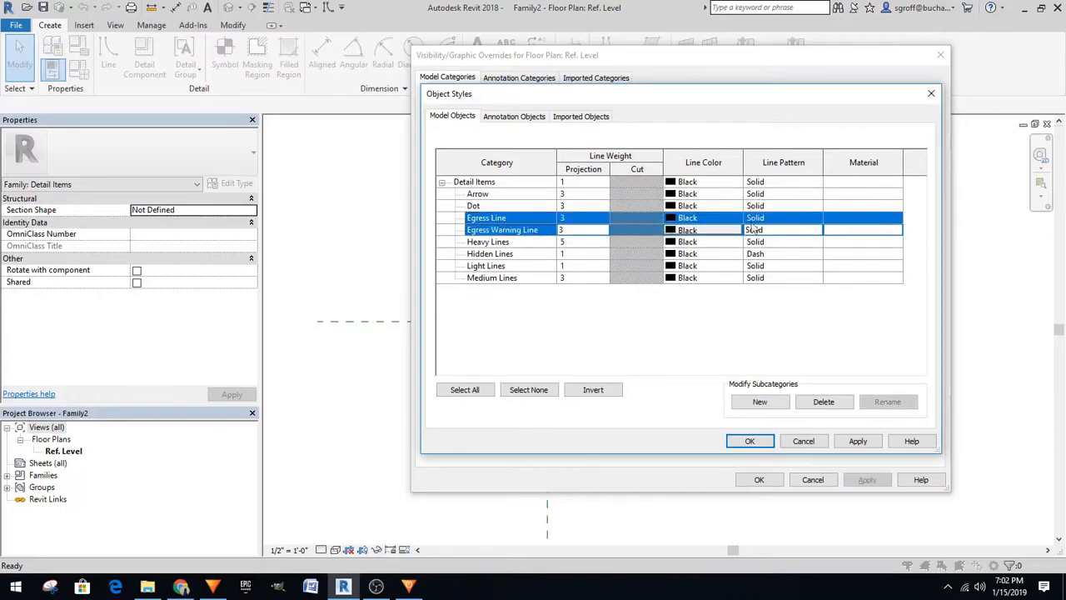
left_click(802, 221)
left_click(815, 219)
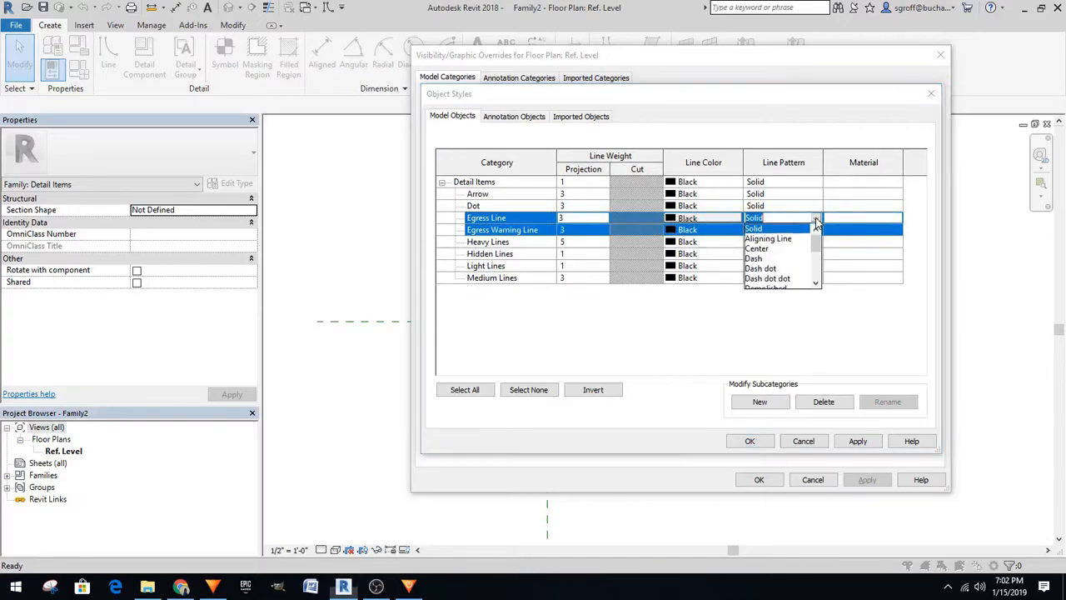
scroll(781, 278, "down", 2)
left_click(778, 269)
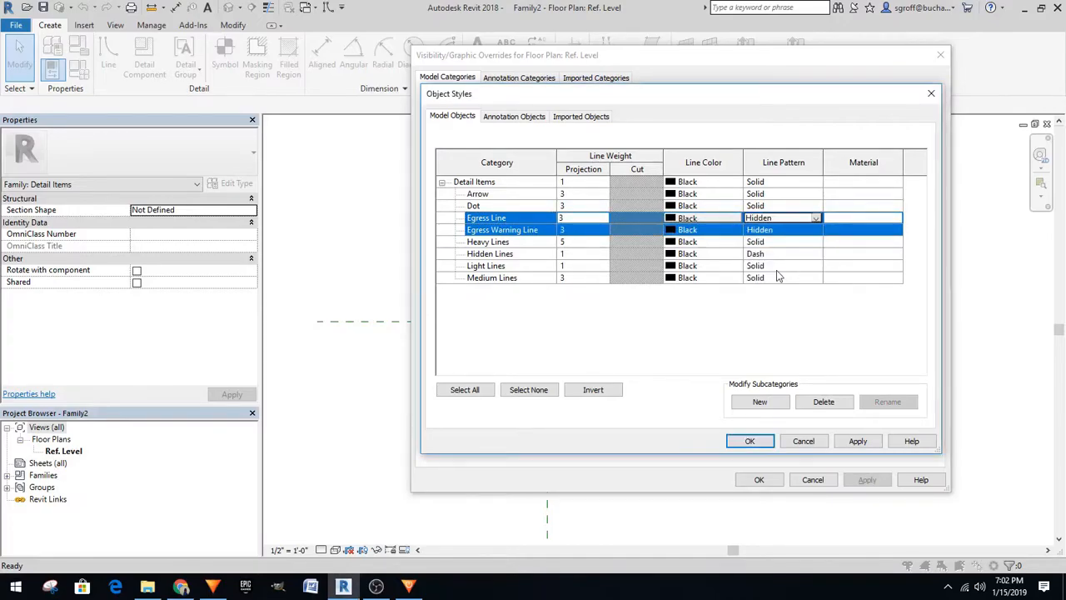
Set the Egress Warning Line subcategory's line color to Red and accept the object style and visibility settings
left_click(527, 230)
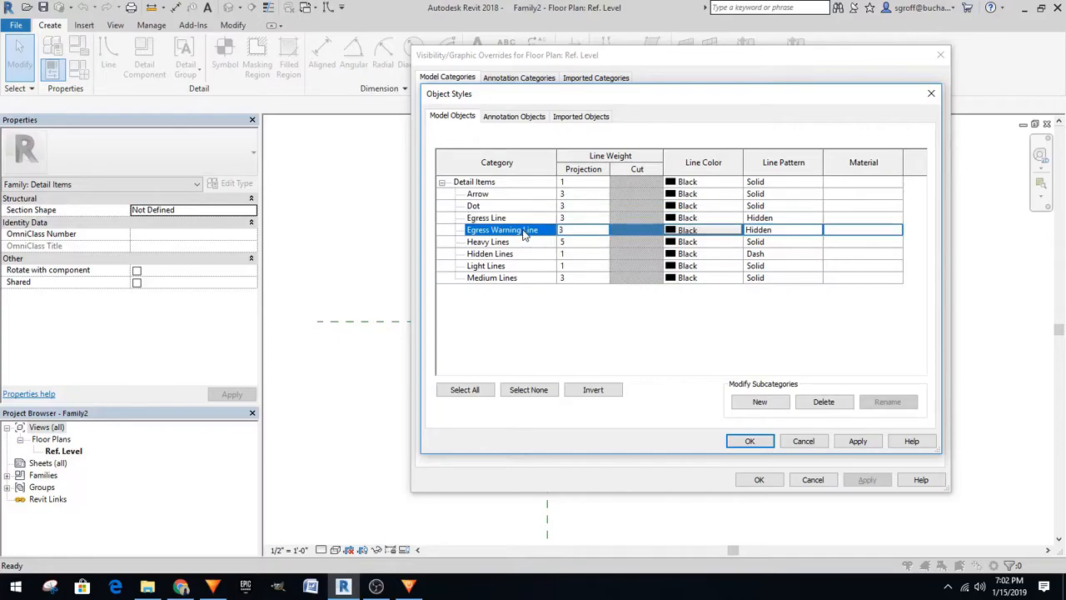
left_click(716, 230)
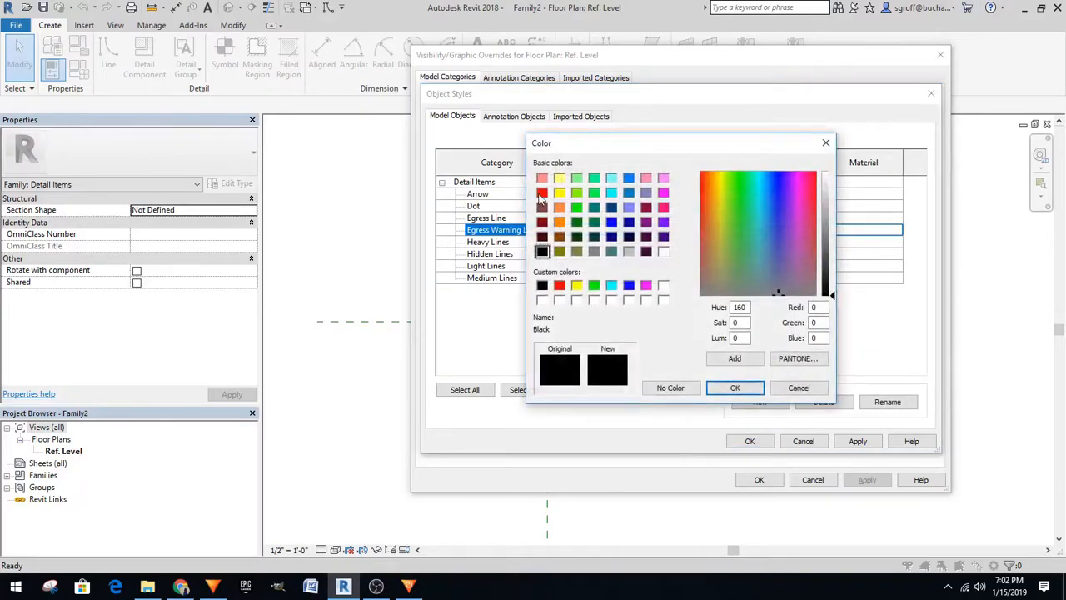
left_click(541, 195)
left_click(734, 387)
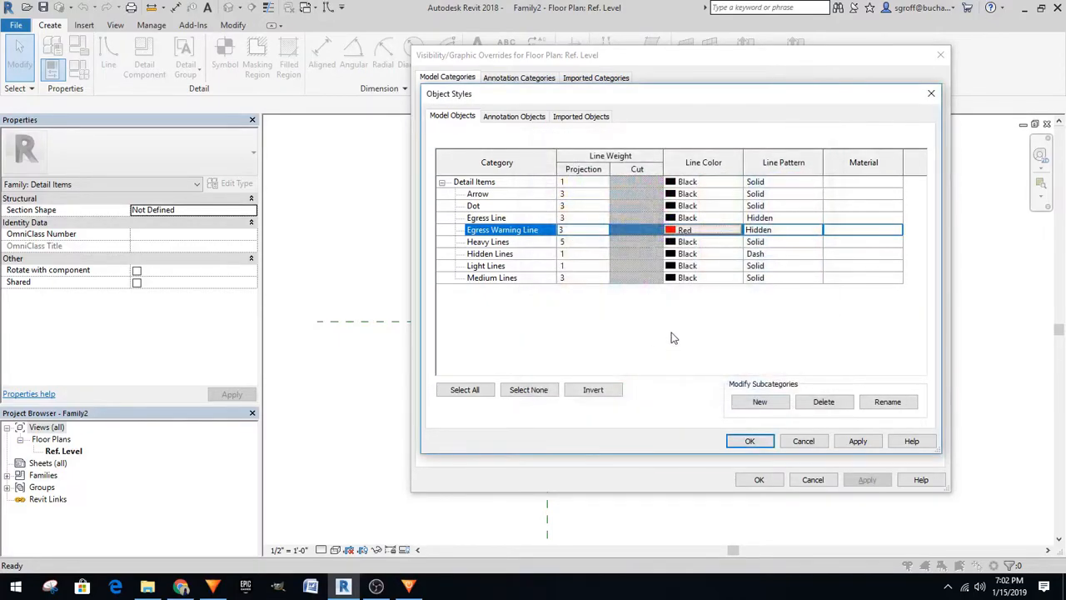
left_click(850, 441)
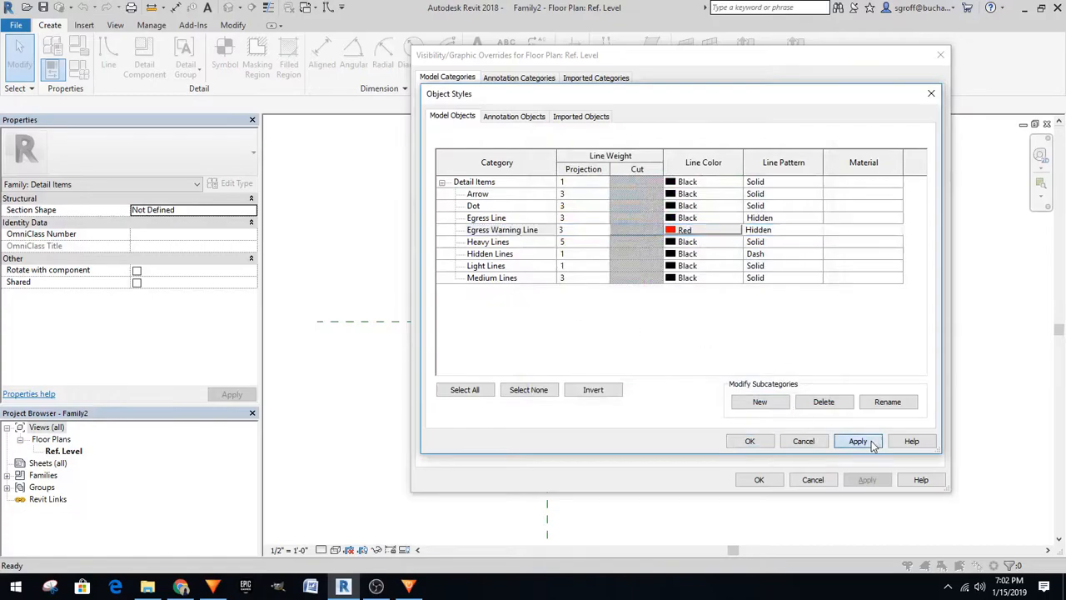
left_click(750, 442)
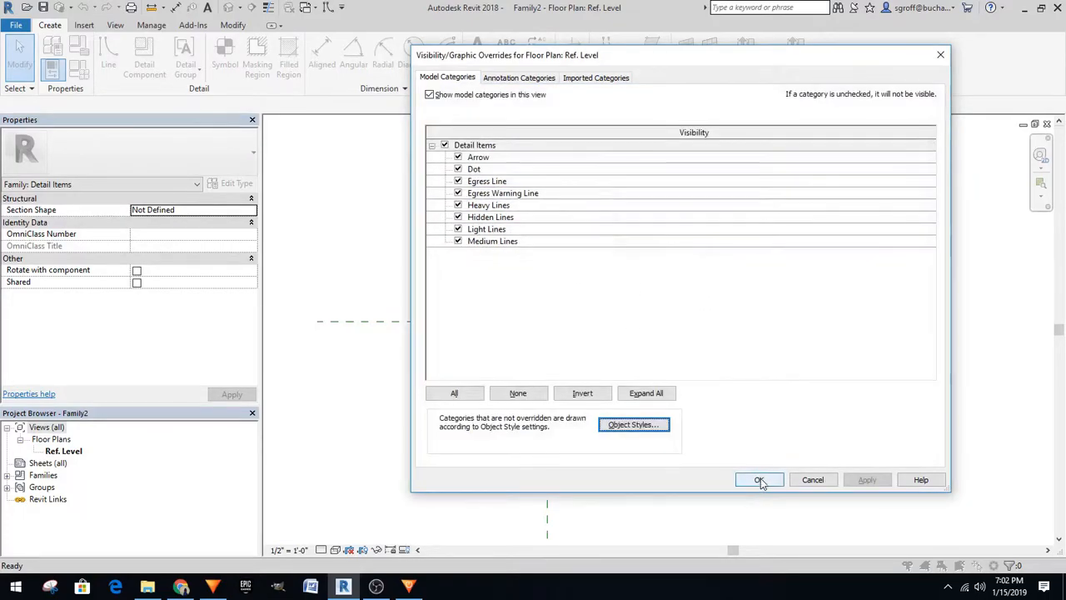
left_click(760, 481)
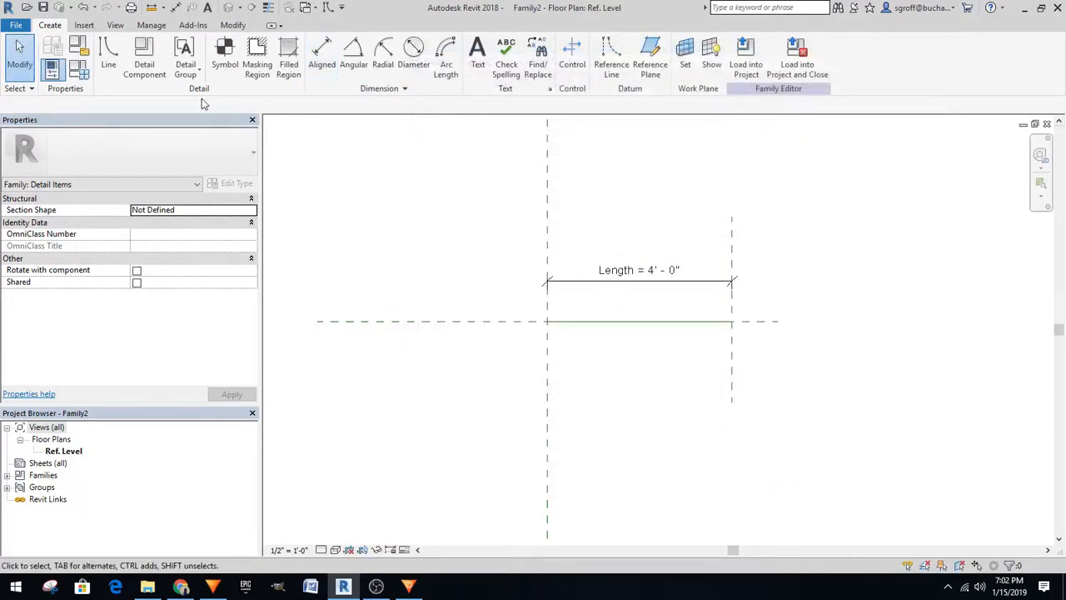
Trace the horizontal line between the two vertical reference planes with Pick Lines as Egress Warning Line, and switch the subcategory to Egress Line
left_click(108, 54)
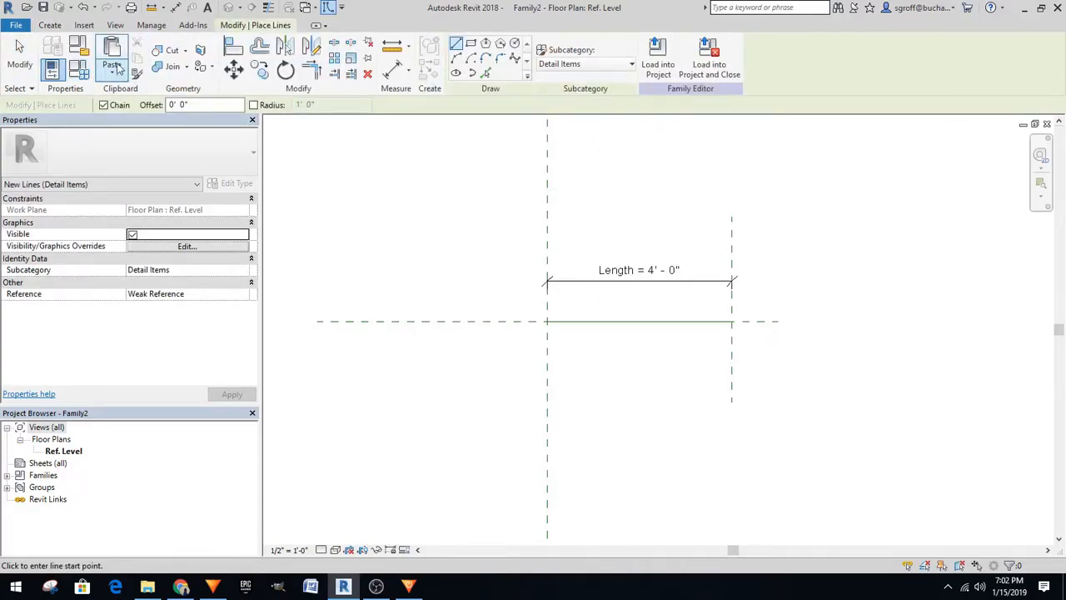
left_click(486, 74)
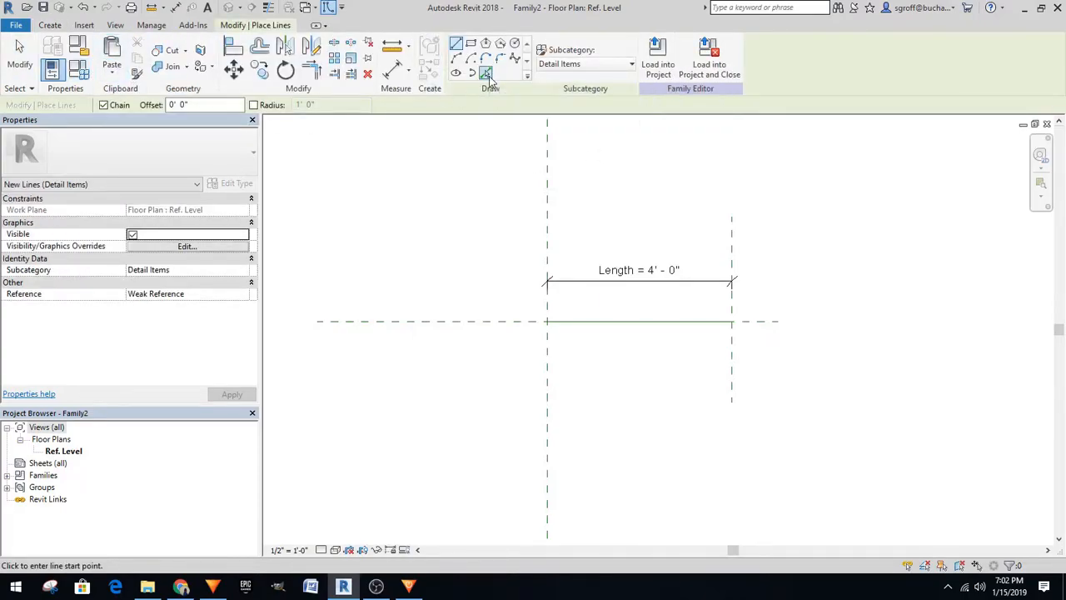
left_click(588, 66)
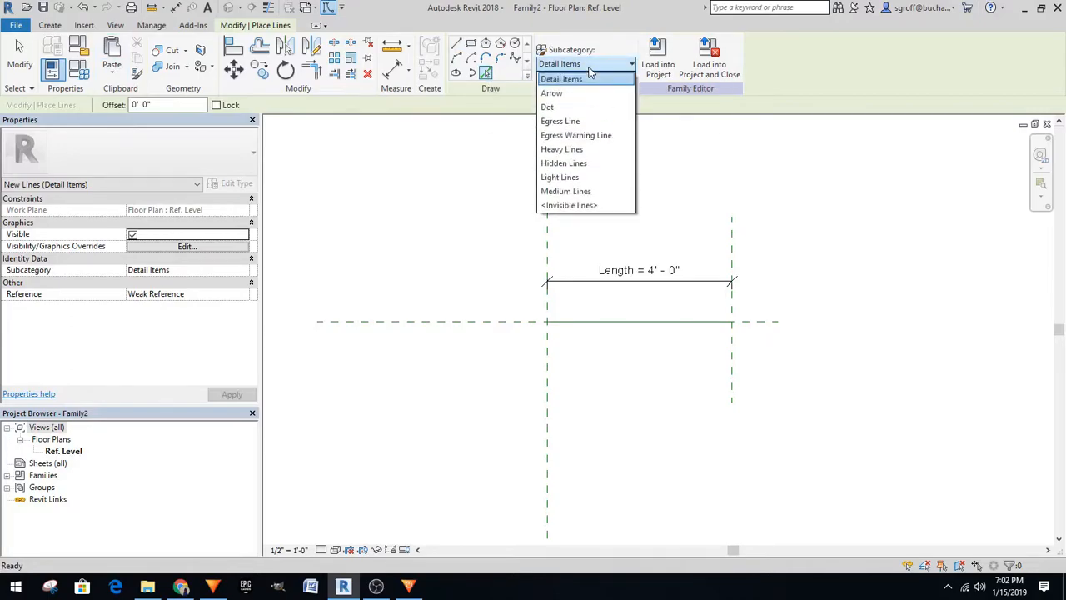
left_click(592, 136)
left_click(626, 329)
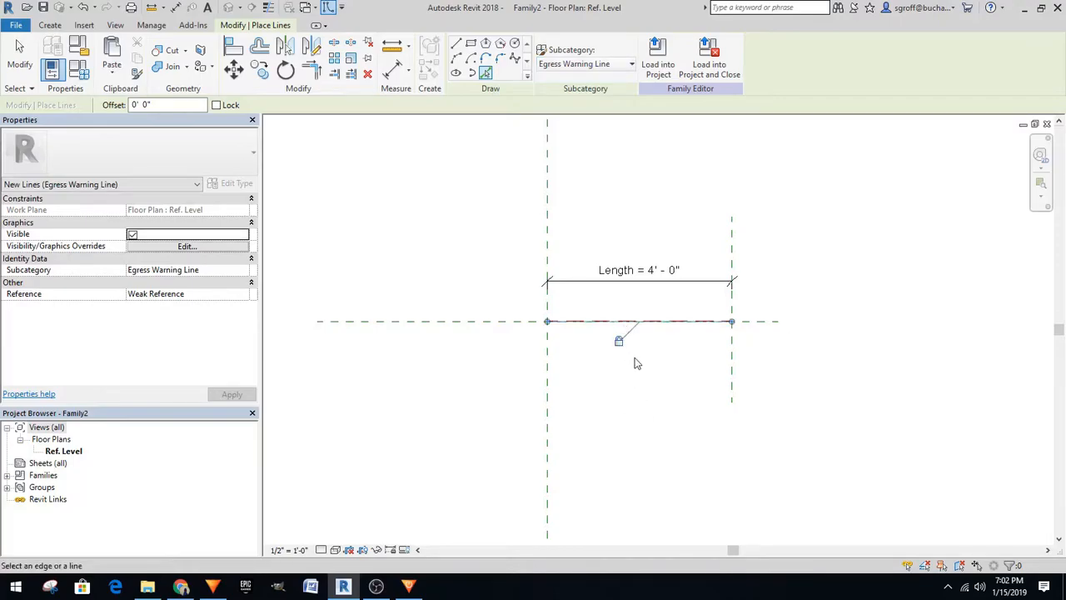
left_click(586, 65)
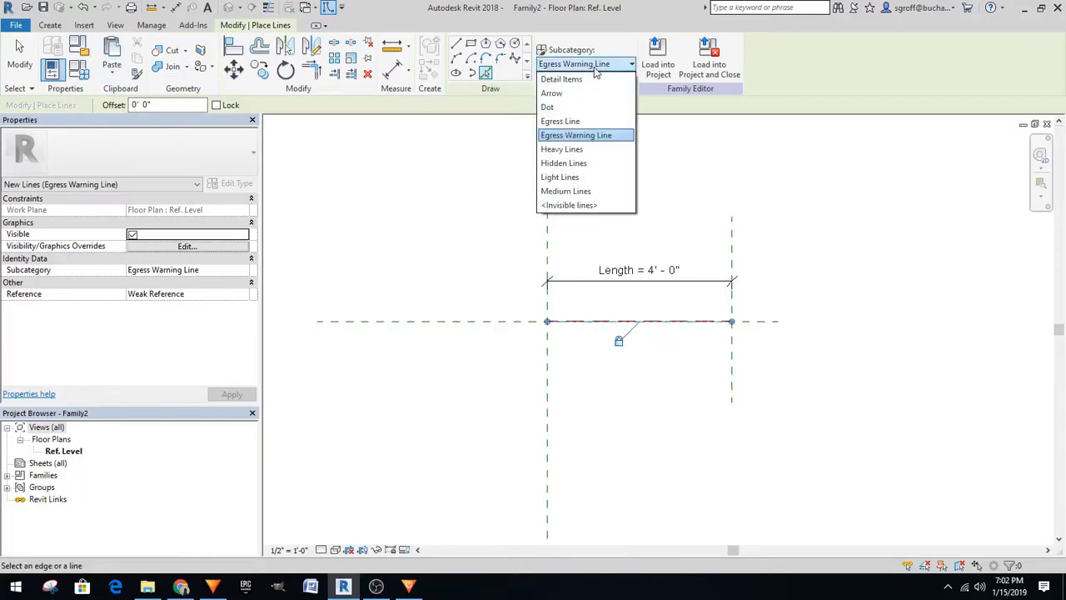
left_click(569, 124)
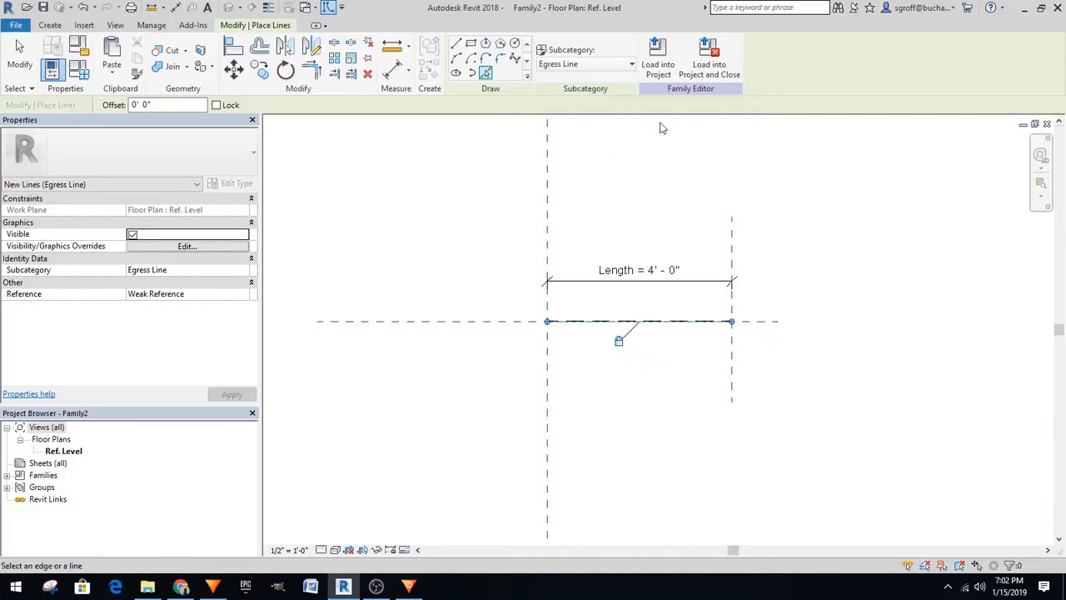
Load the detail family into Project2.rvt only
left_click(658, 58)
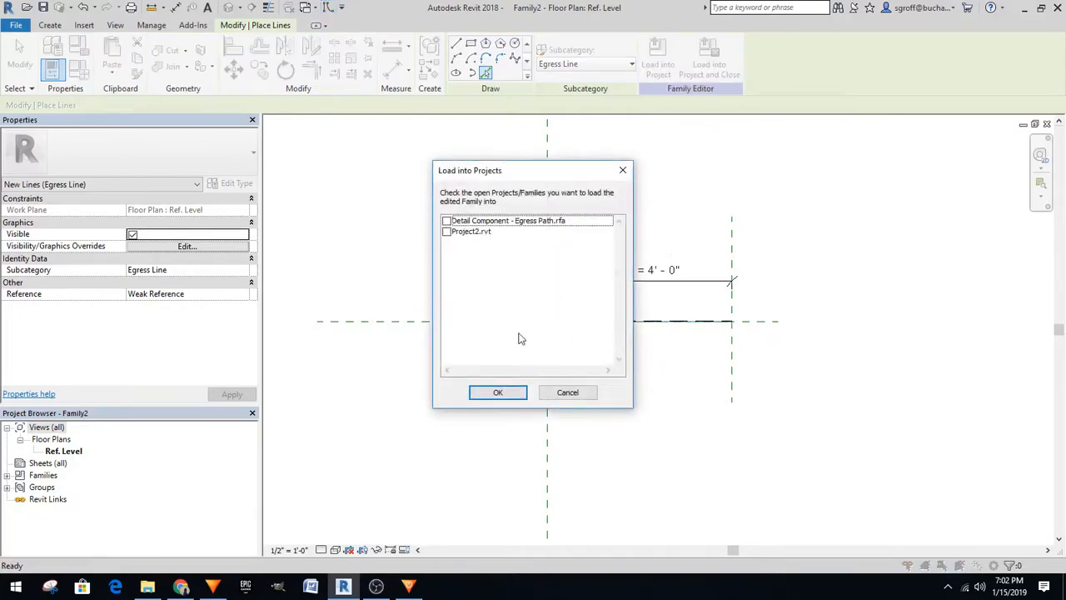
left_click(447, 231)
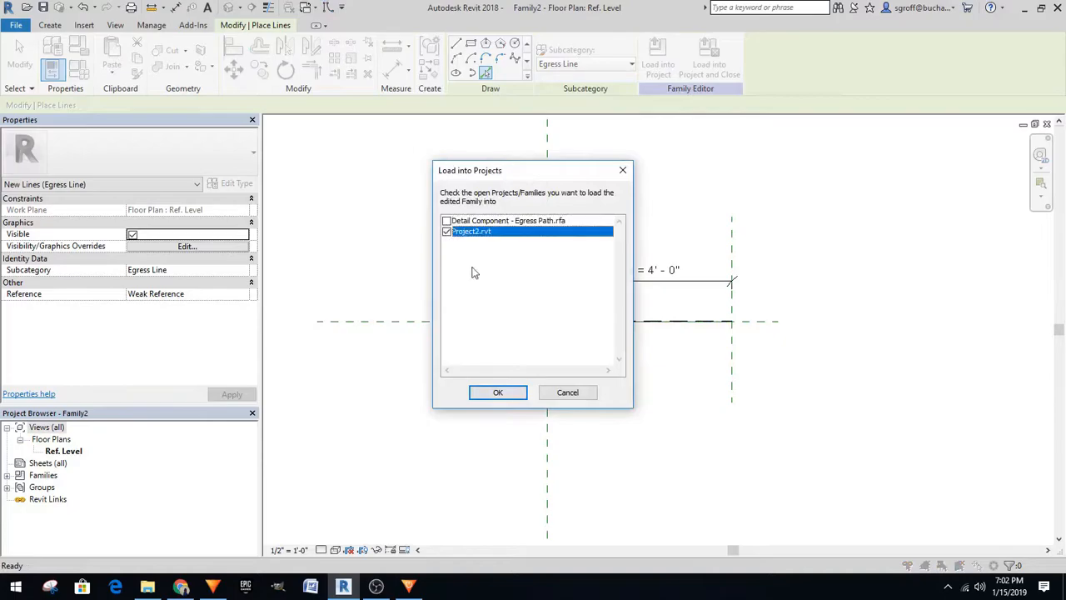
left_click(497, 392)
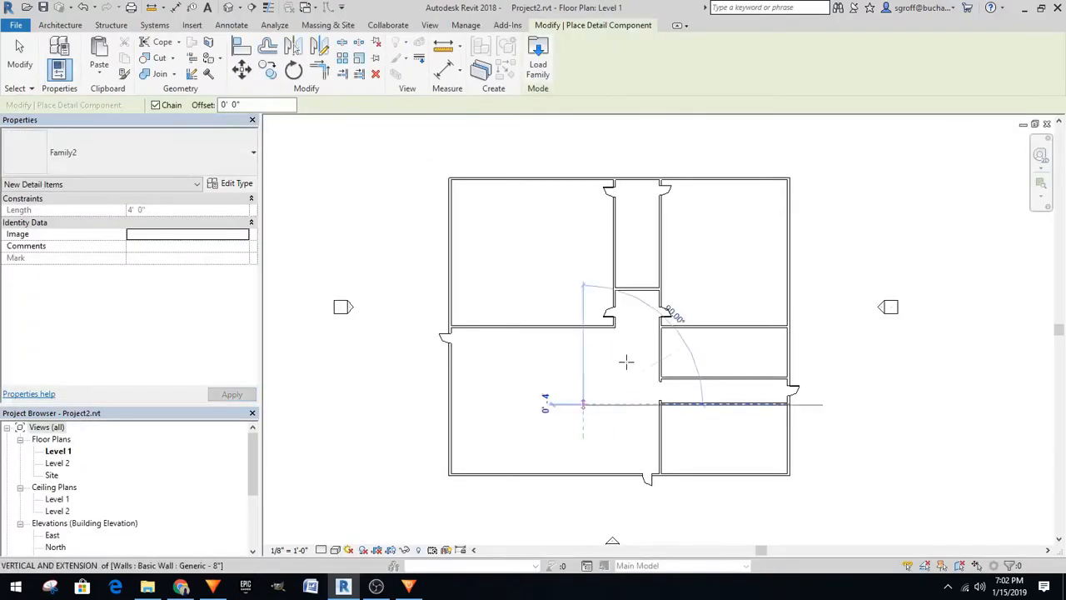
Place two chained trial segments of Family2 in the large open room beside the corridor on Level 1
left_click(630, 348)
left_click(537, 348)
key("Escape")
scroll(584, 376, "up", 1)
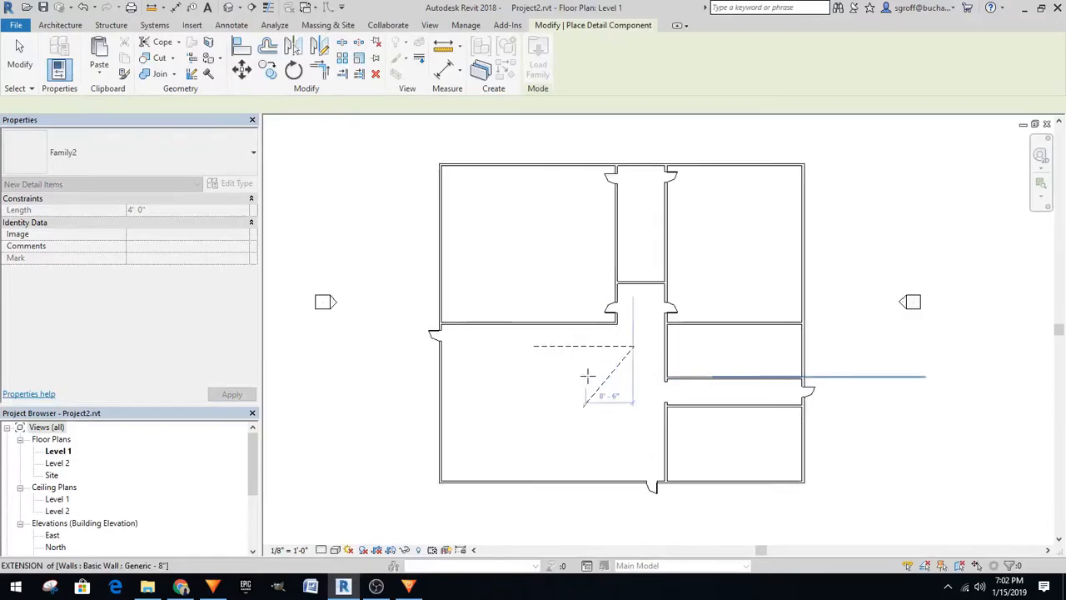
scroll(588, 377, "up", 4)
key("Escape")
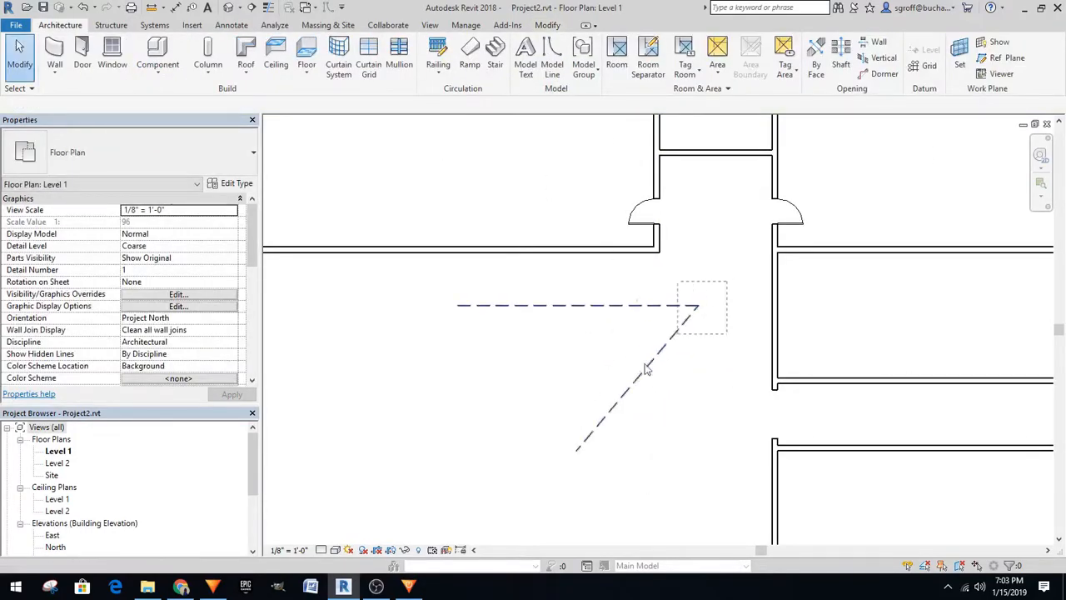
Delete the two trial egress segments from the Level 1 plan
left_click_drag(709, 301, 652, 353)
scroll(653, 352, "down", 5)
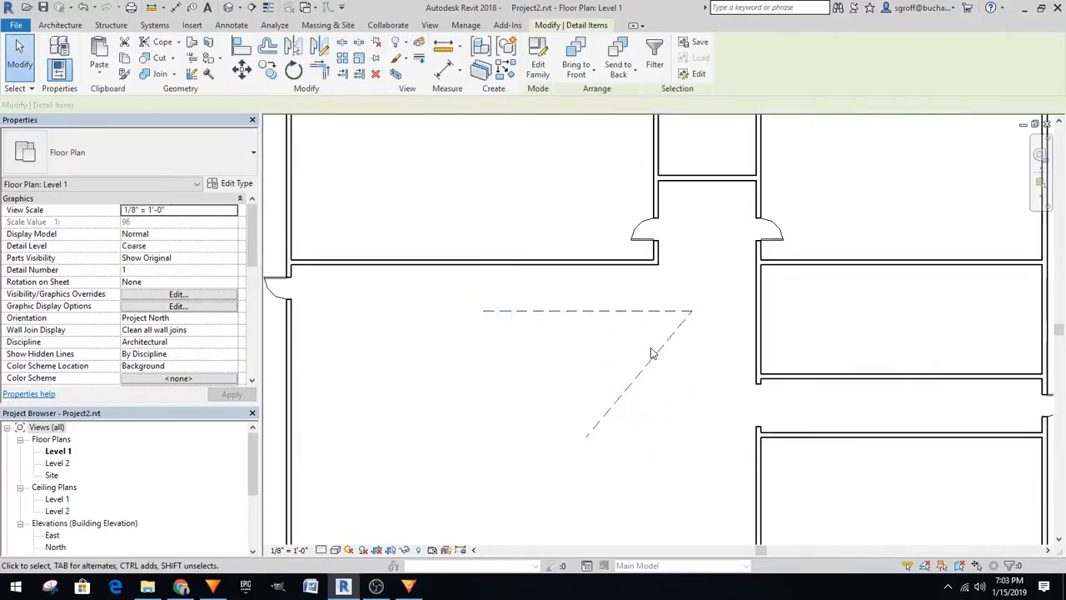
key("Delete")
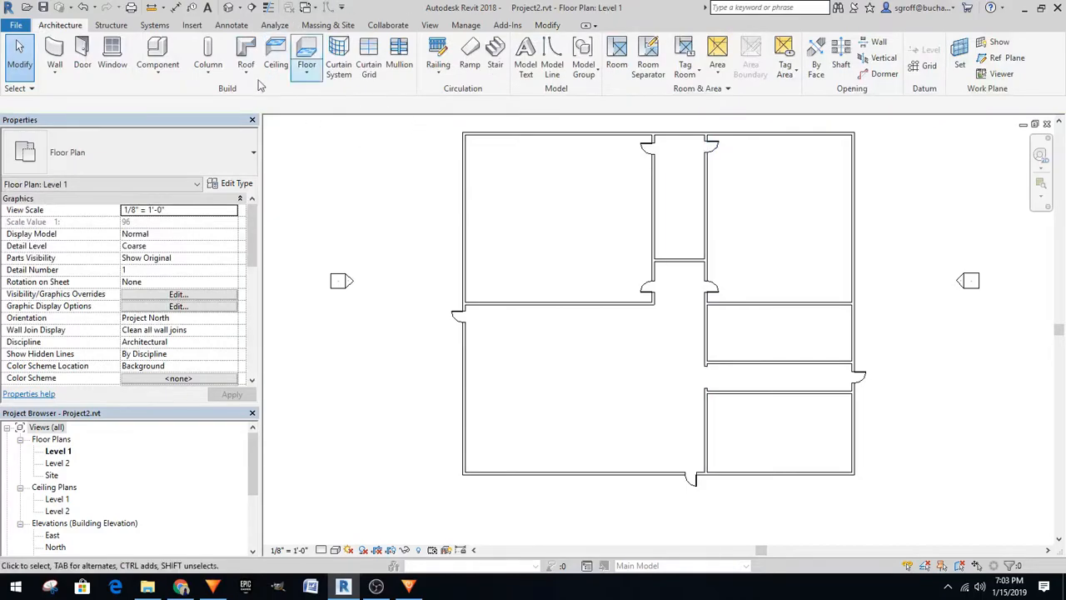
Place a chained Family2 egress path from the upper-left room's far corner through its door into the corridor and across to the west exterior door
left_click(231, 25)
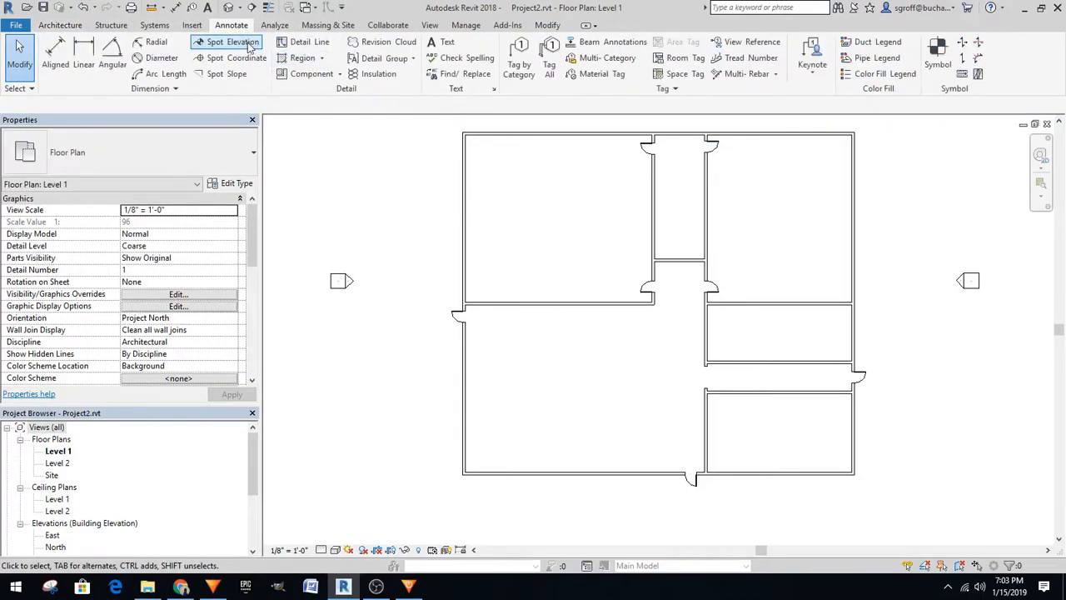
left_click(310, 74)
left_click(479, 148)
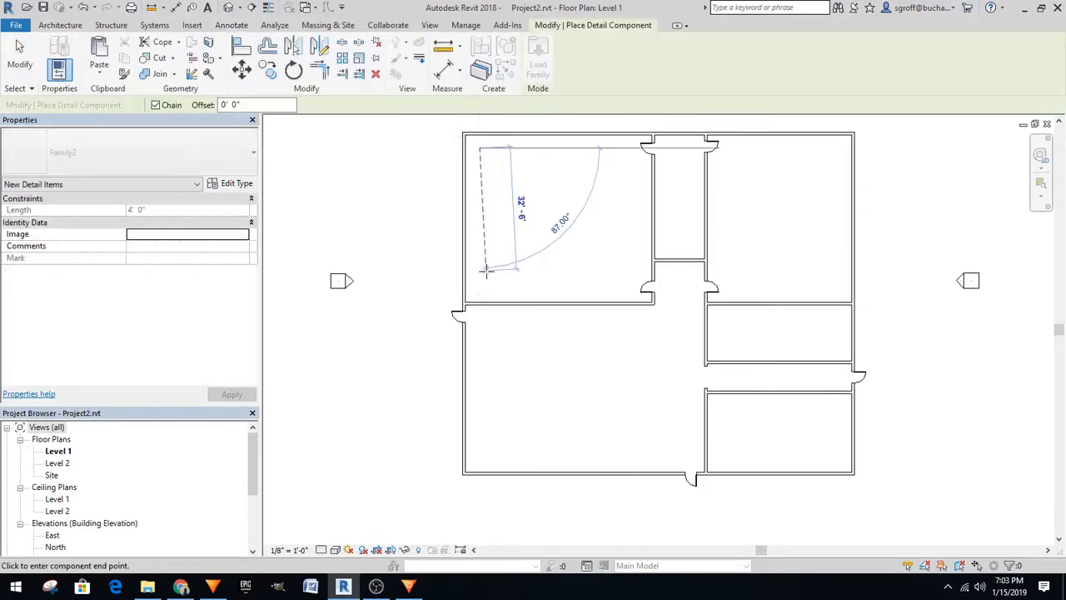
left_click(675, 285)
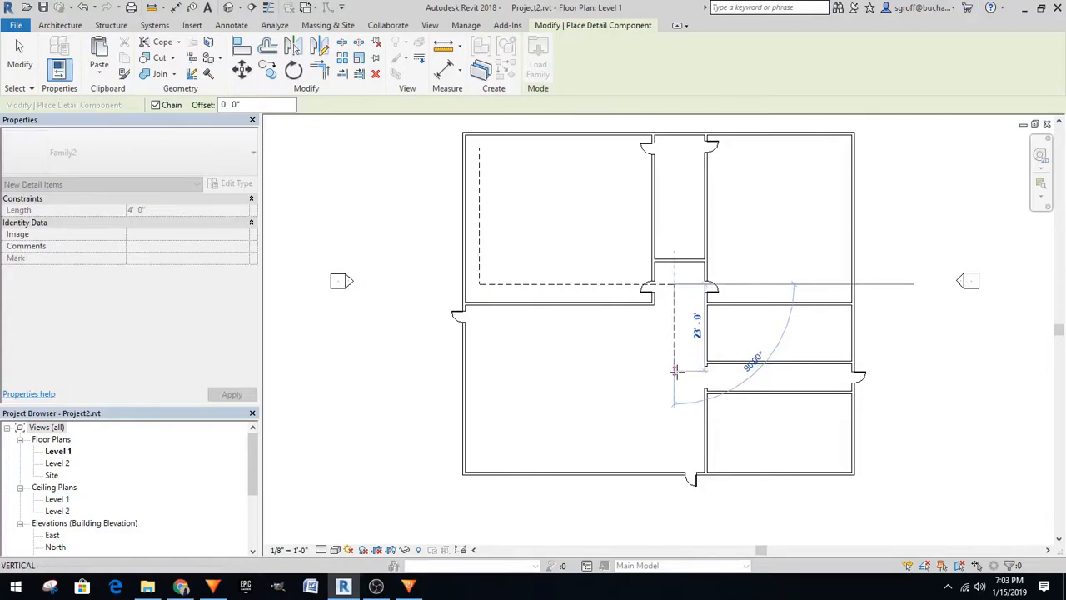
left_click(674, 322)
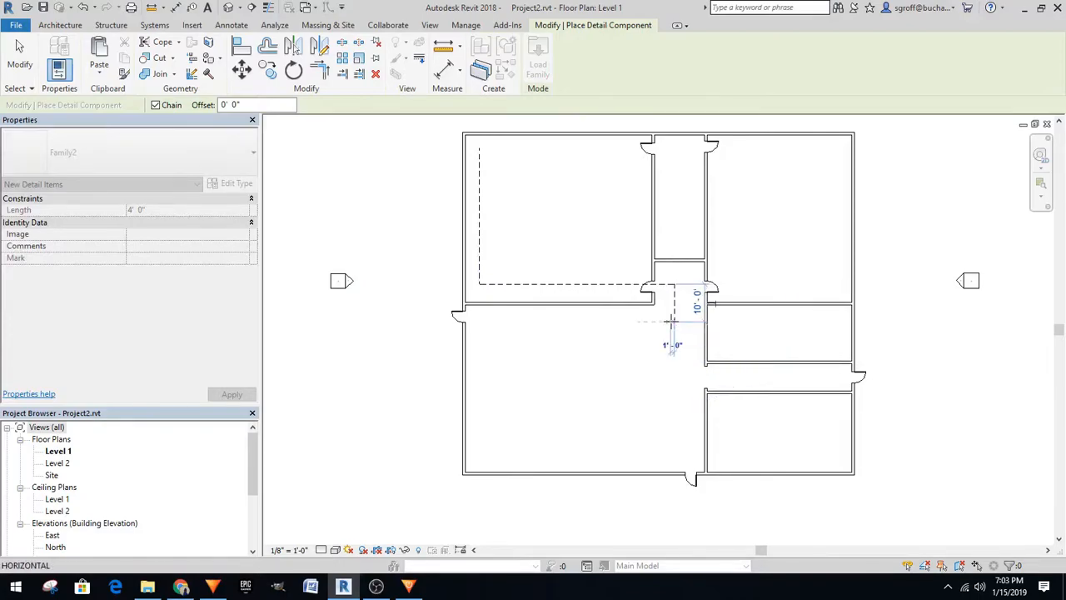
left_click(464, 321)
key("Escape")
key("Escape")
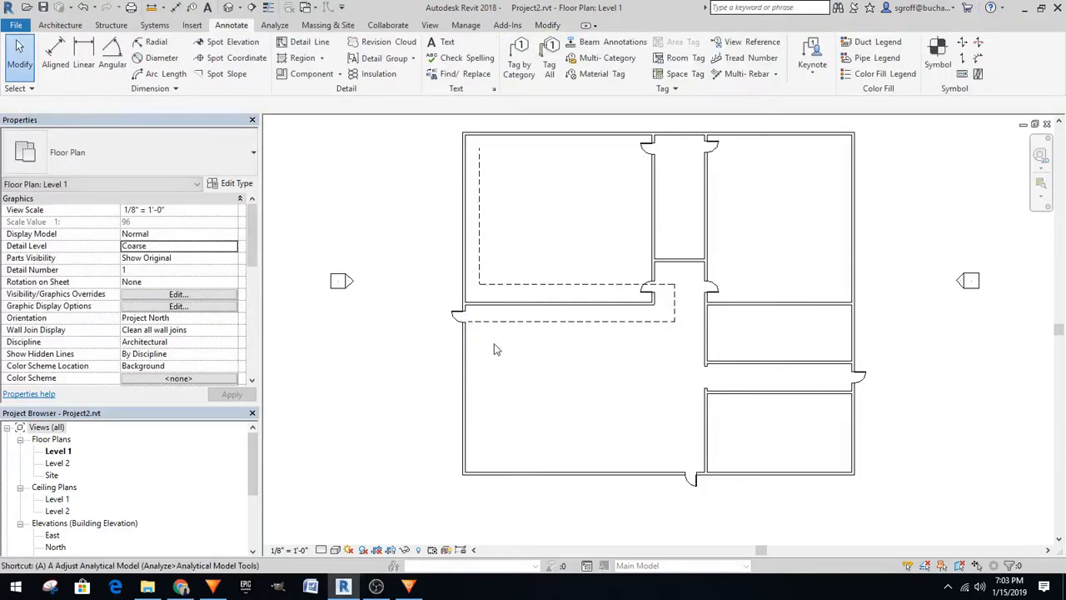
Align the path's two horizontal segments to the centers of the doors they pass through, and trim the segments to meet at the corners
key("d")
key("i")
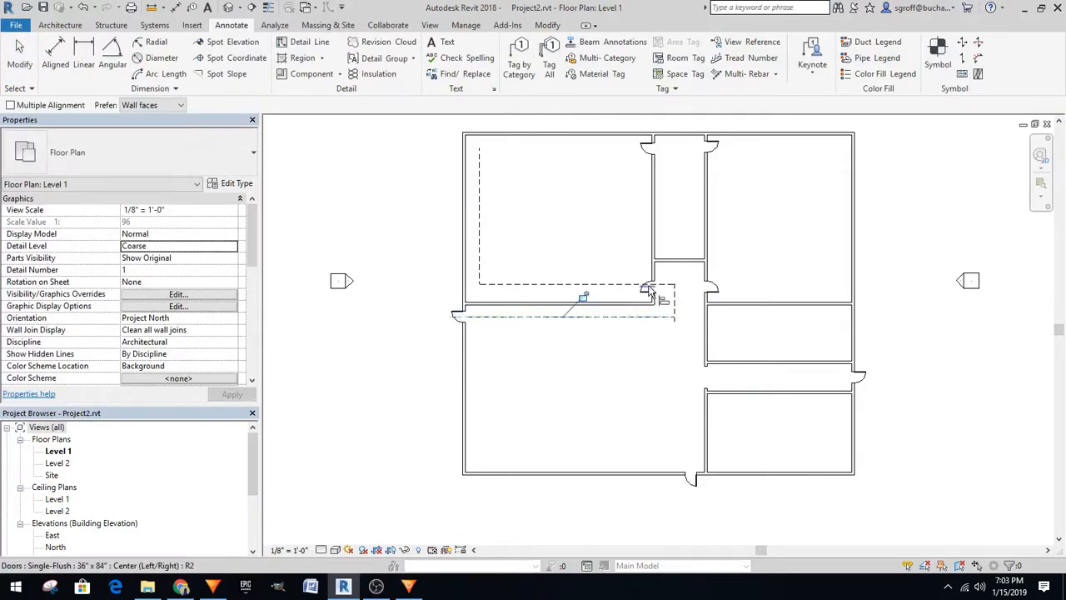
key("Escape")
key("t")
key("r")
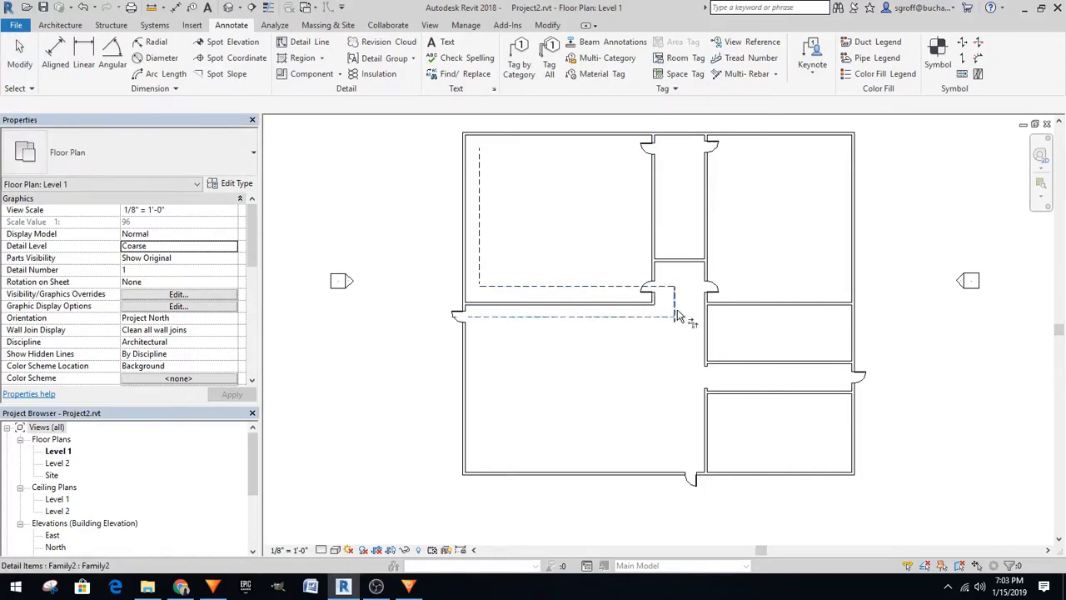
key("Escape")
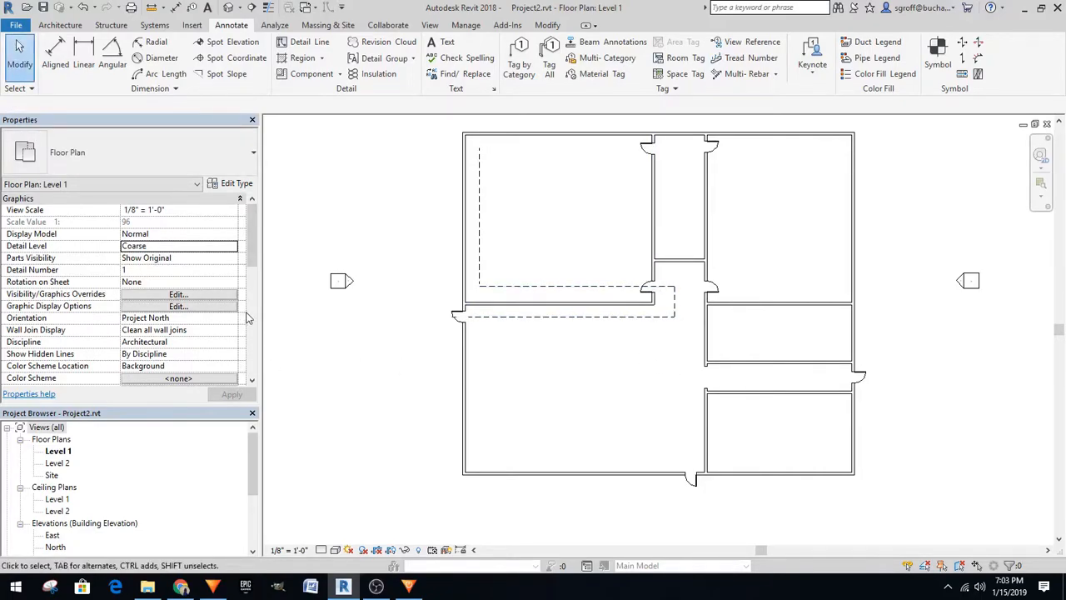
Switch to the Family2 Ref. Level view and paste the copied dot and arrow detail groups below the egress line
left_click(306, 7)
left_click(358, 41)
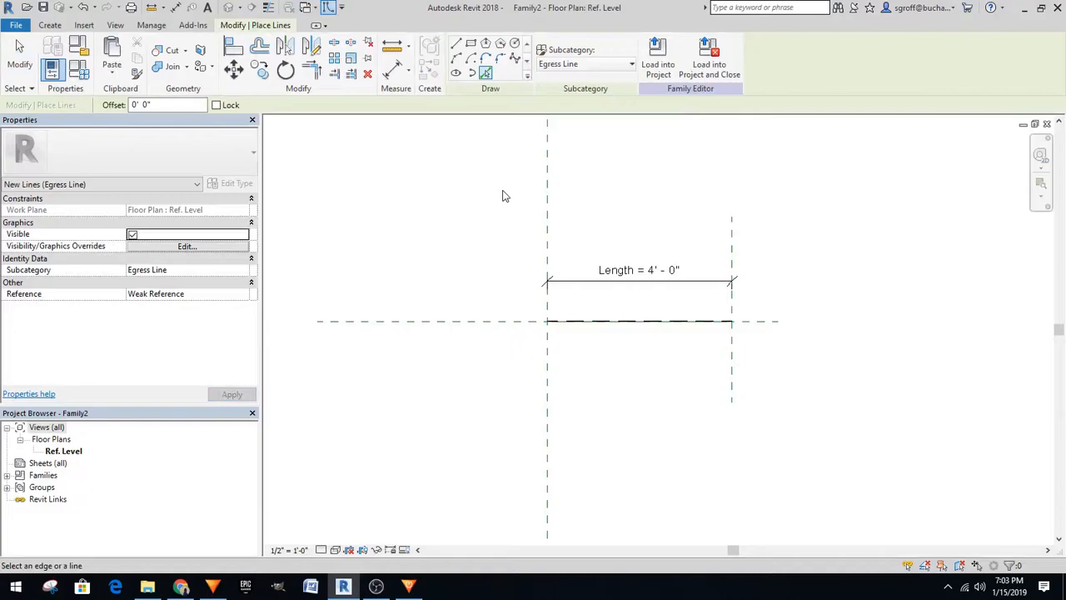
key("ctrl+v")
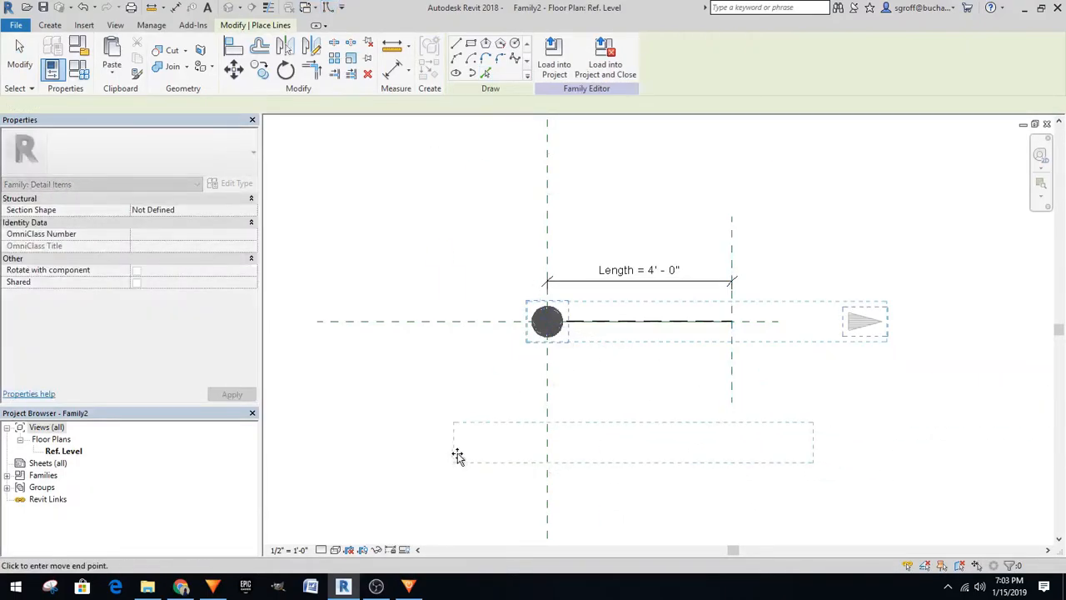
left_click(547, 459)
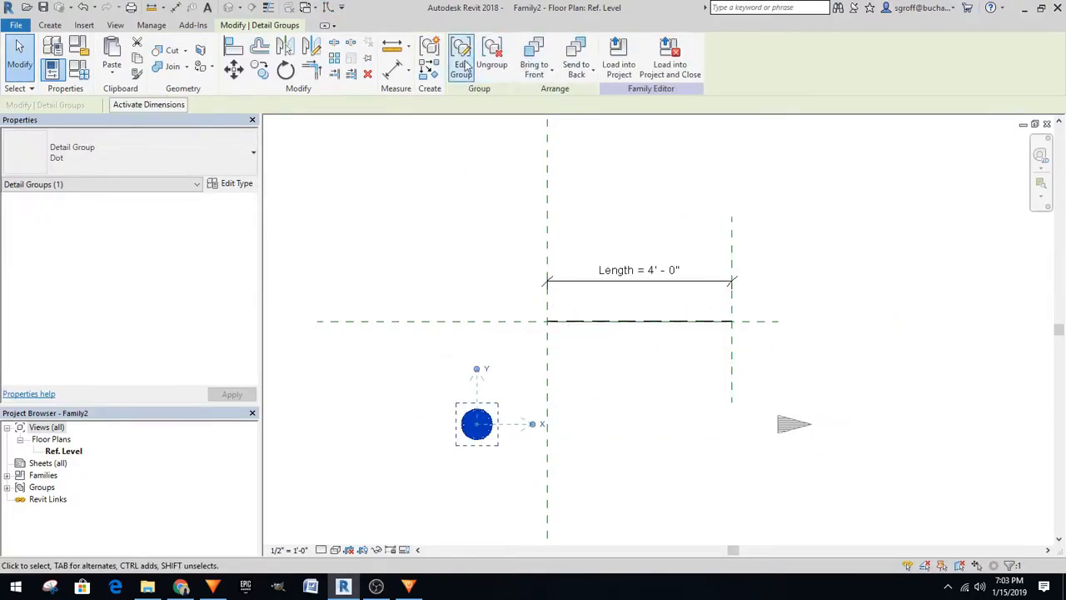
Open the Dot group for editing, check which family parameter controls a line's visibility, and cancel the group edit
left_click(462, 52)
left_click(474, 436)
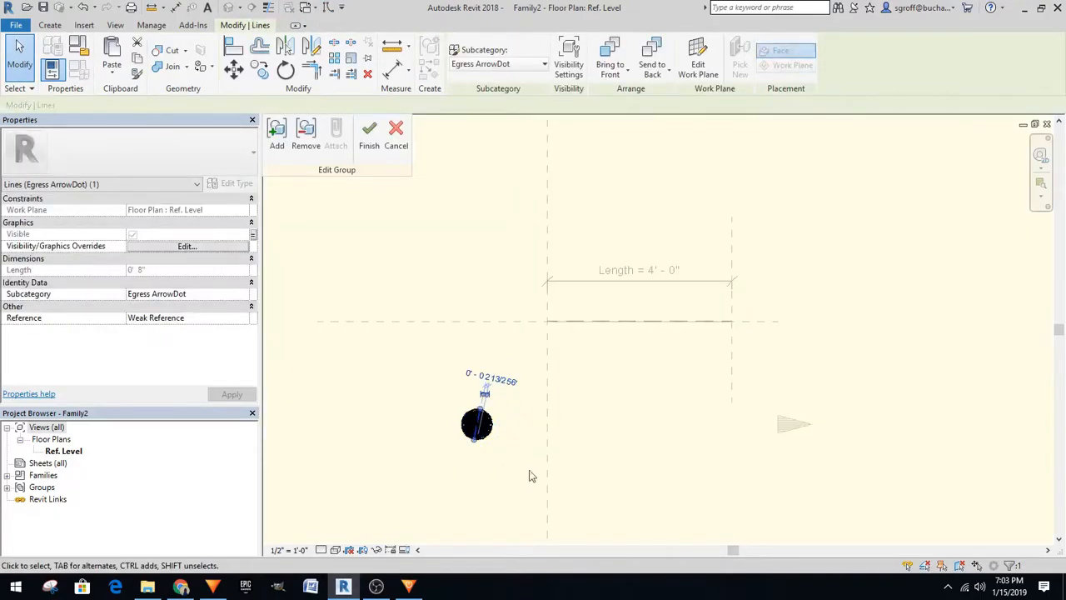
left_click(253, 234)
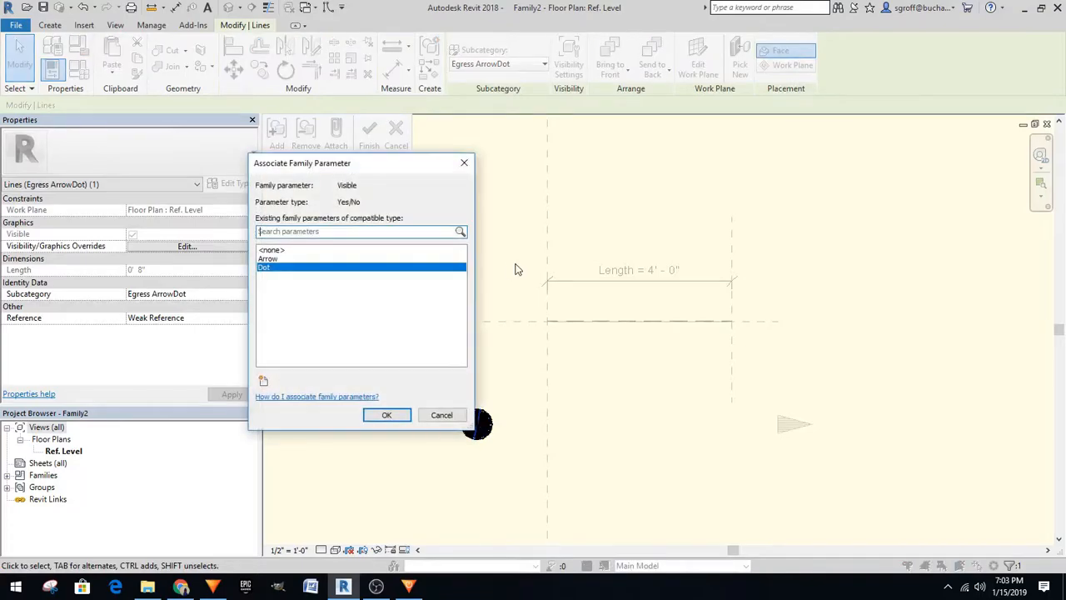
left_click(441, 415)
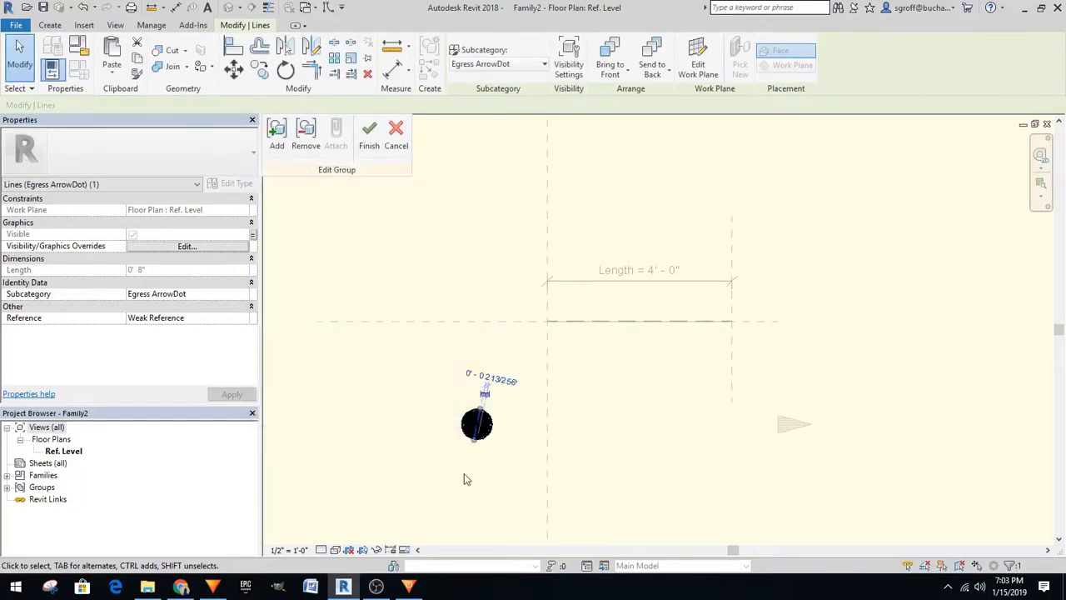
left_click(464, 473)
left_click(395, 134)
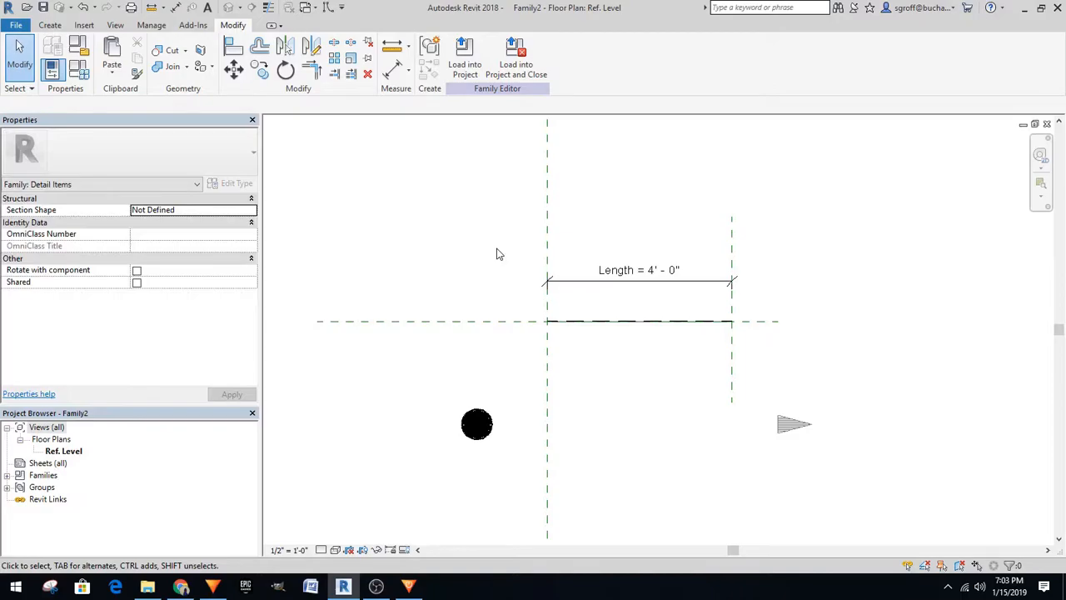
Turn on Thin Lines and examine the Dot group's line work up close
left_click(469, 428)
scroll(467, 462, "up", 3)
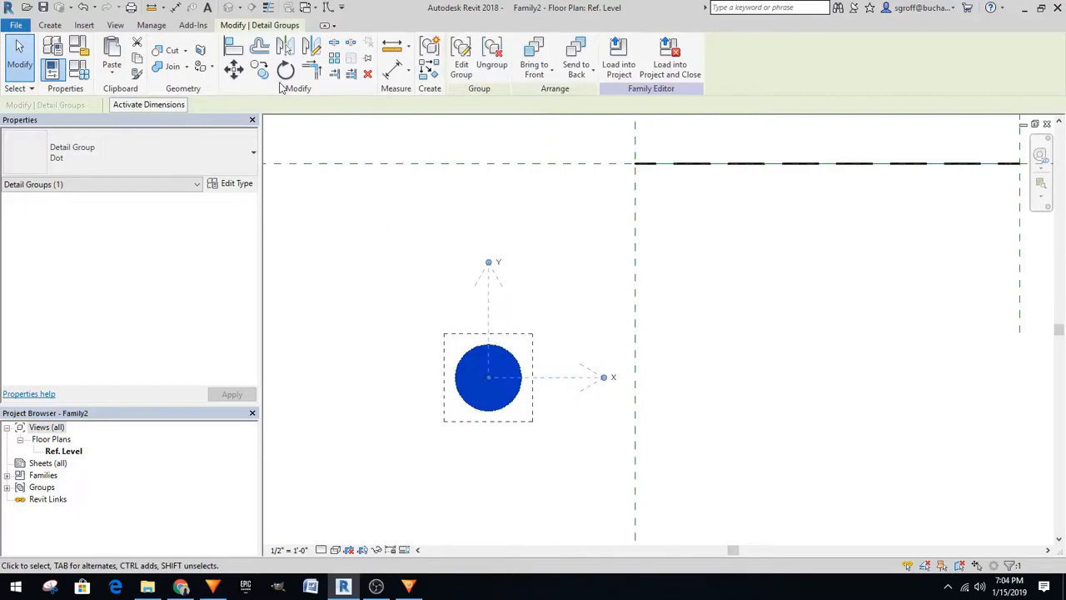
left_click(395, 150)
scroll(440, 433, "up", 3)
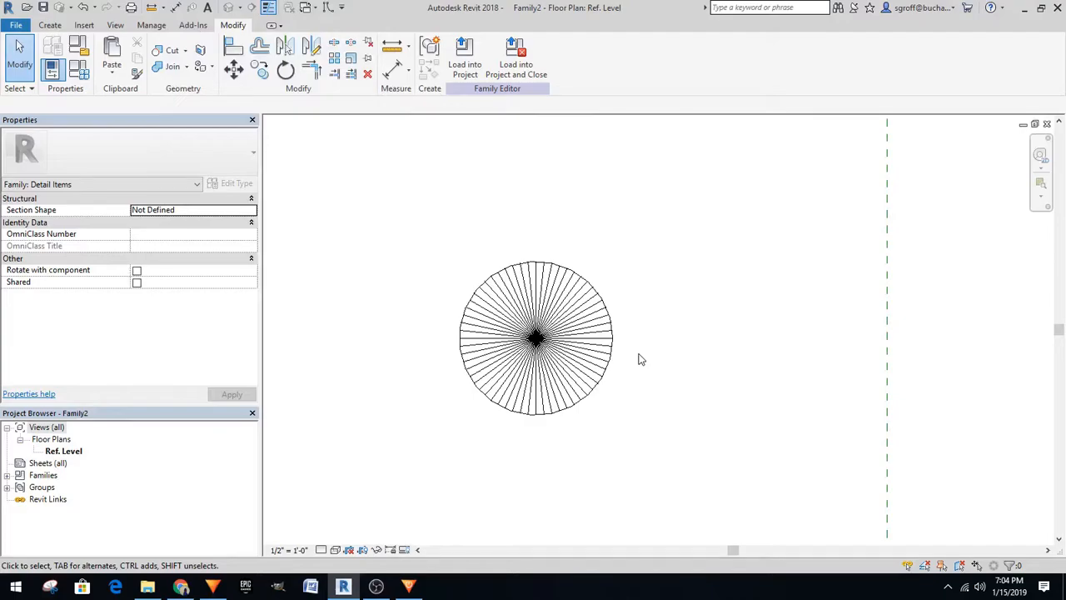
scroll(640, 359, "up", 1)
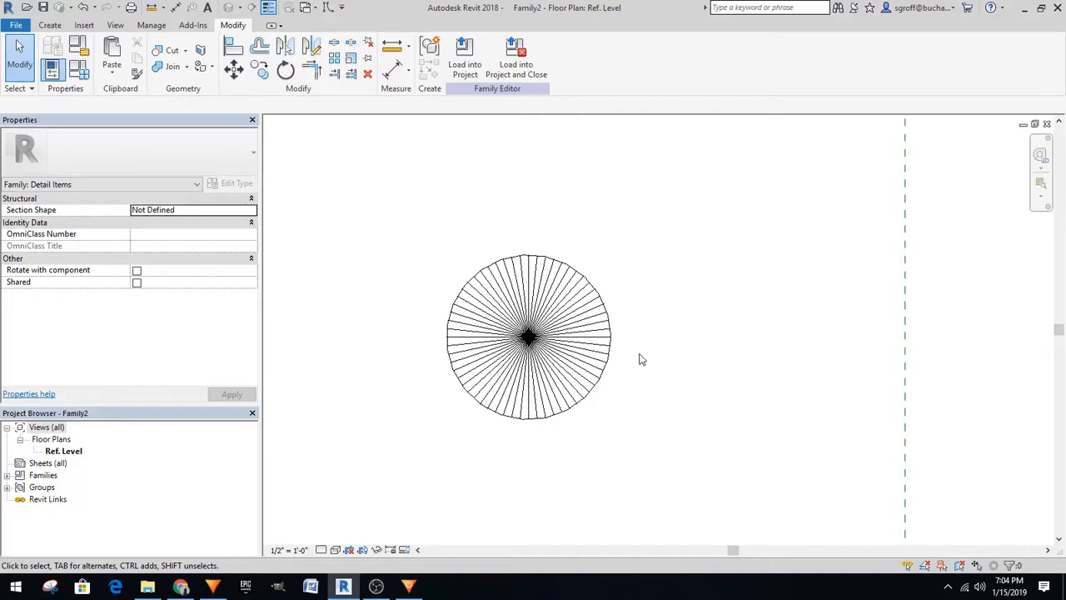
scroll(591, 381, "down", 2)
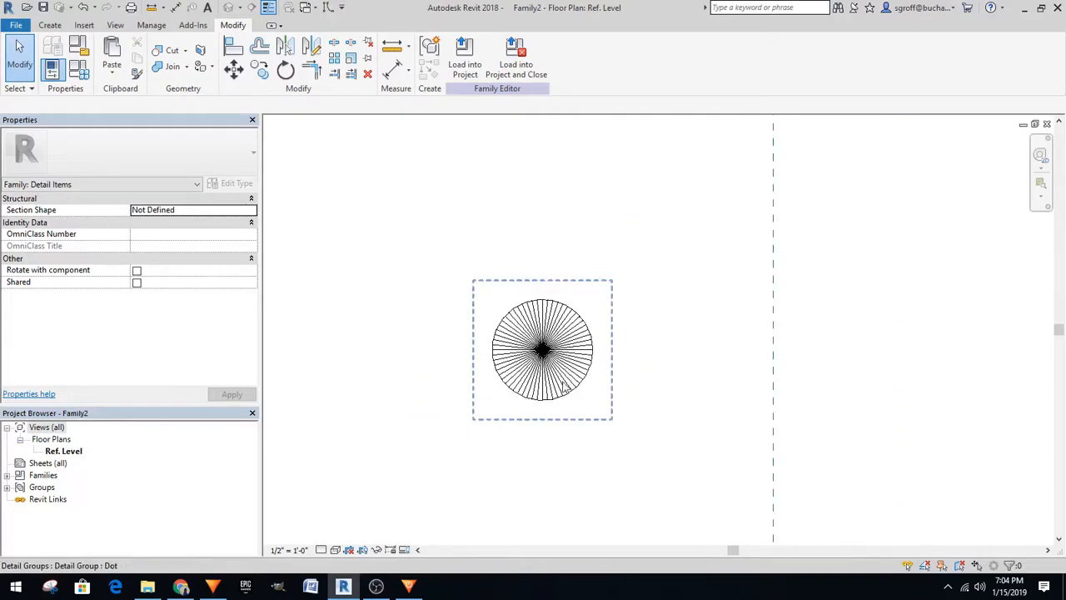
scroll(590, 381, "up", 2)
Open the Dot group for editing, examine its outer circle and individual radial lines, and cancel the group edit
double_click(590, 381)
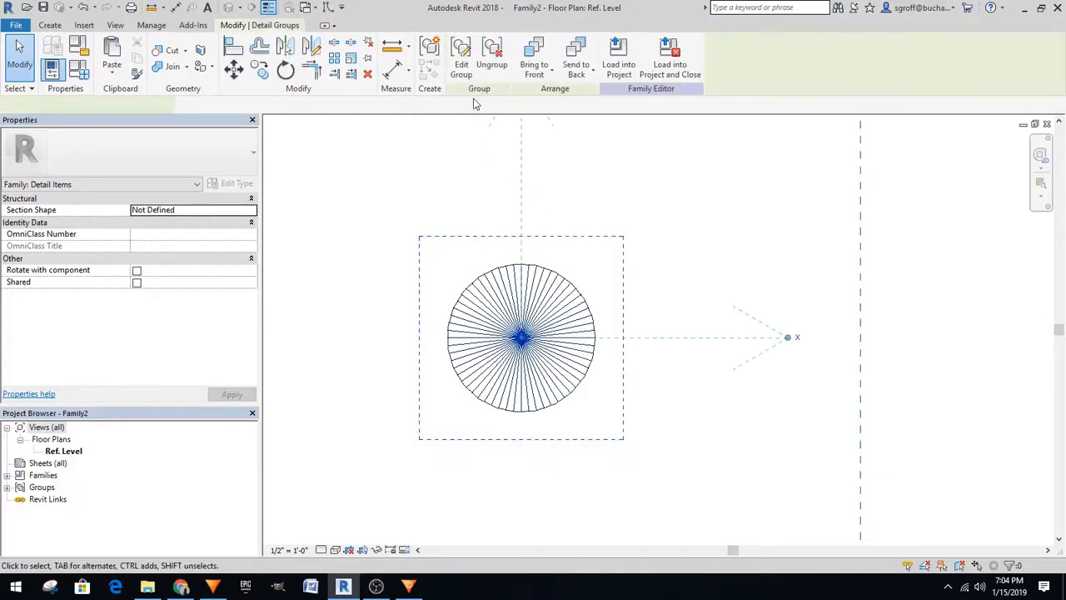
key("Tab")
left_click(593, 315)
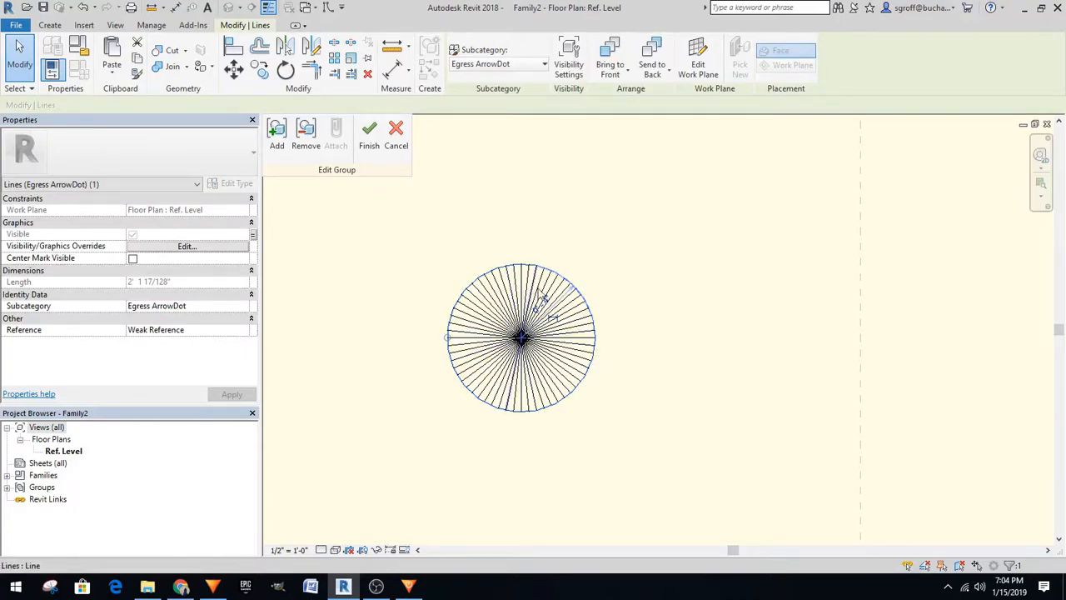
left_click(506, 288)
left_click(492, 294)
left_click(473, 303)
left_click(467, 318)
left_click(462, 337)
left_click(464, 360)
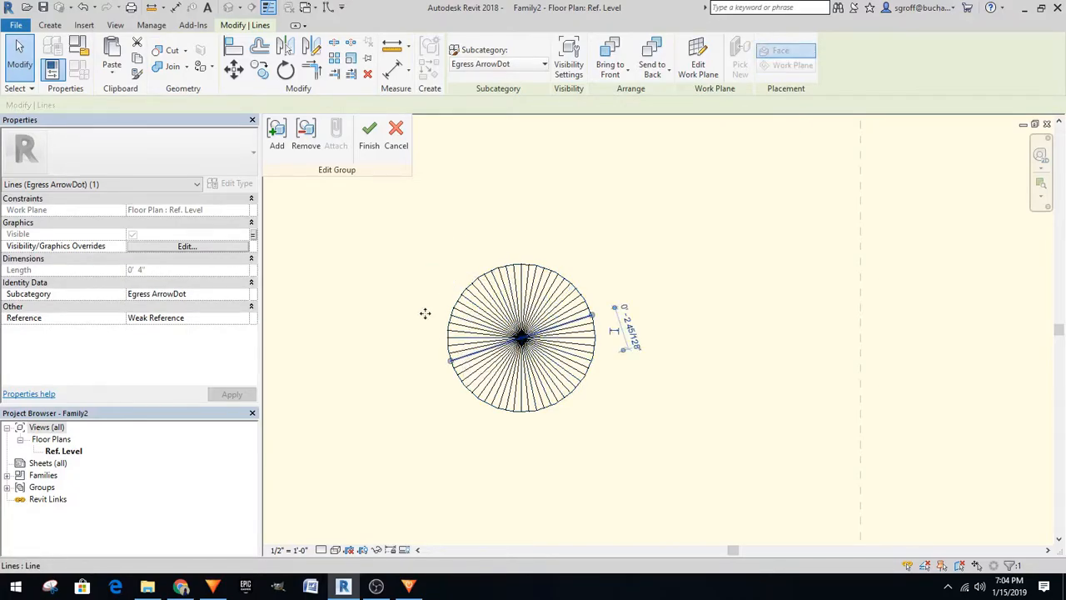
left_click(384, 187)
left_click(396, 133)
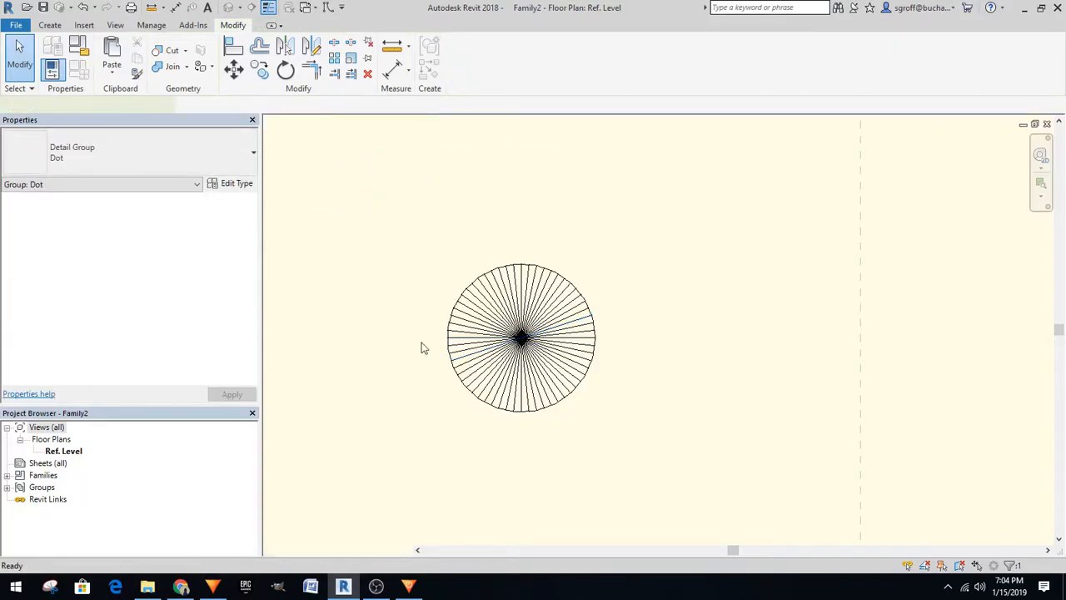
Set the view scale to 1/8" = 1'-0" and turn off Thin Lines to preview the dot
left_click(442, 333)
left_click(292, 550)
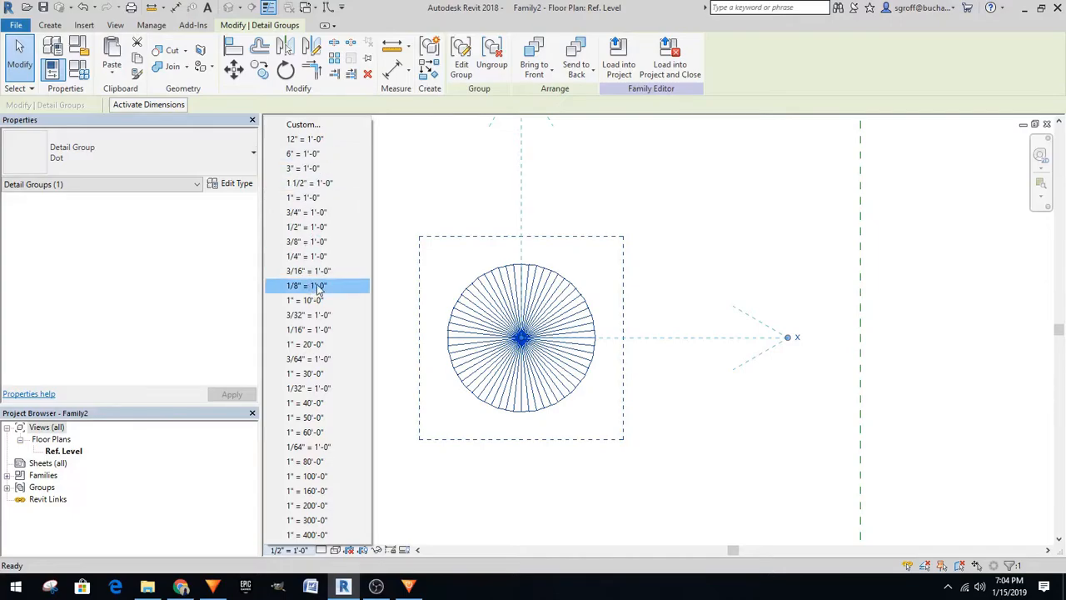
left_click(306, 286)
left_click(447, 220)
left_click(268, 8)
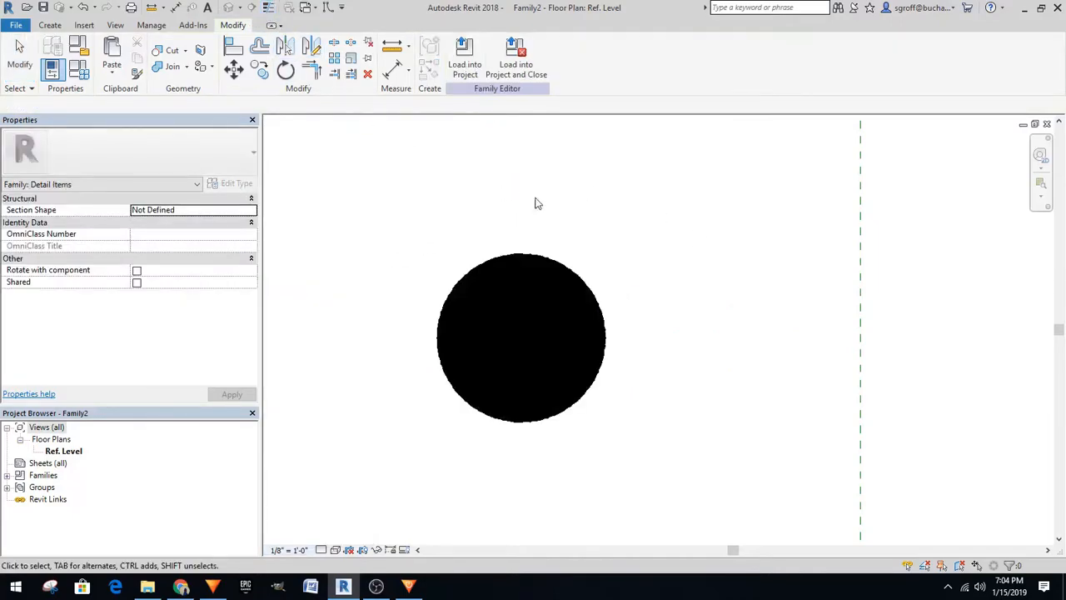
Set the family view's visual style to Shaded and its detail level to Fine
left_click(287, 550)
left_click(348, 549)
left_click(348, 550)
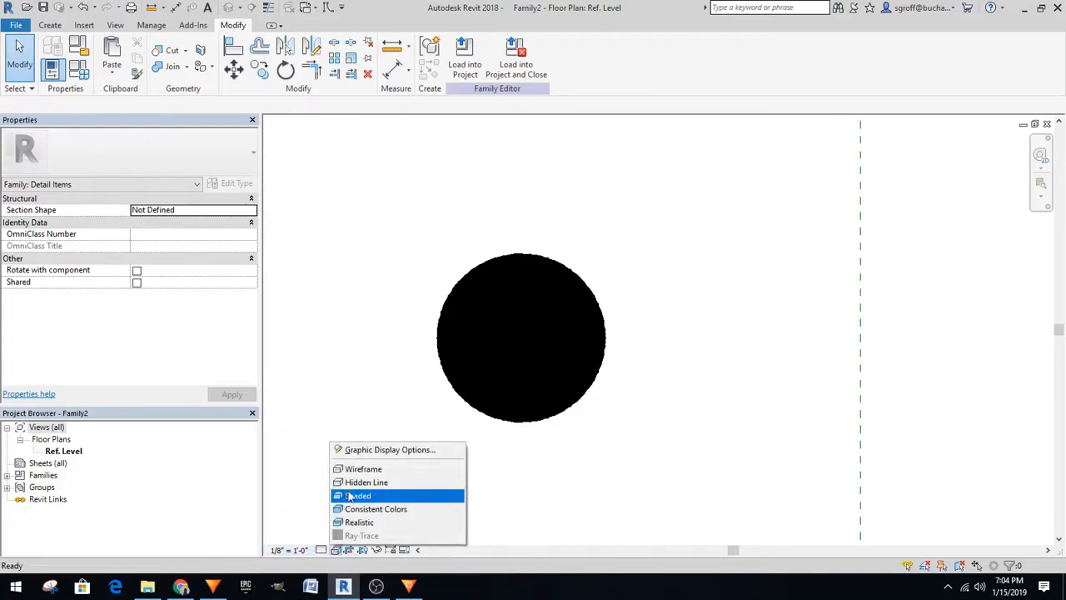
left_click(354, 495)
left_click(321, 549)
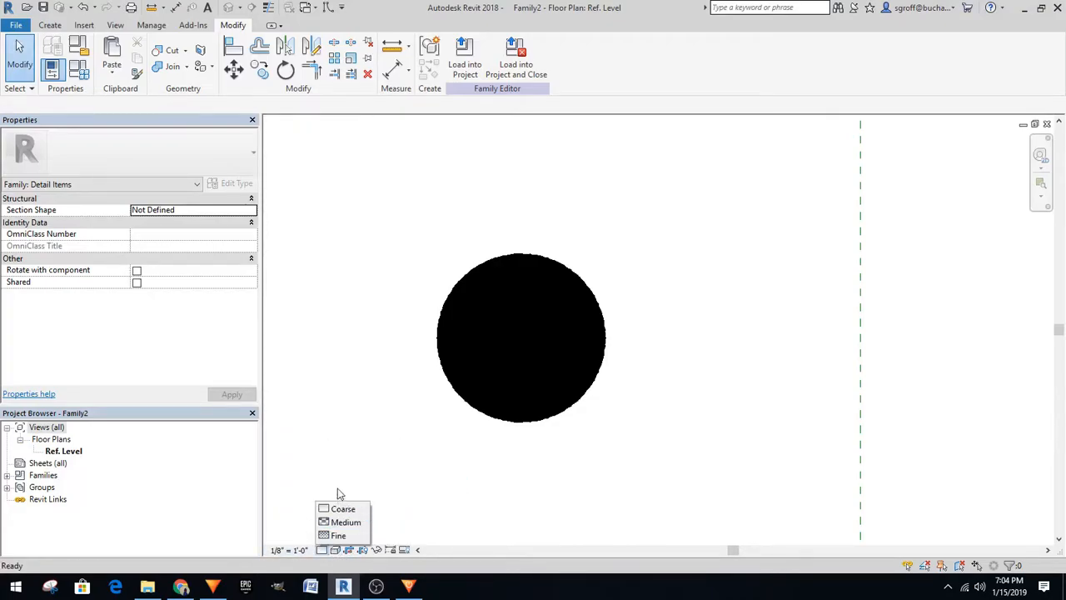
left_click(337, 536)
Set the view scale to 1/4" = 1'-0", check the dot's appearance, and turn Thin Lines back on
left_click(284, 551)
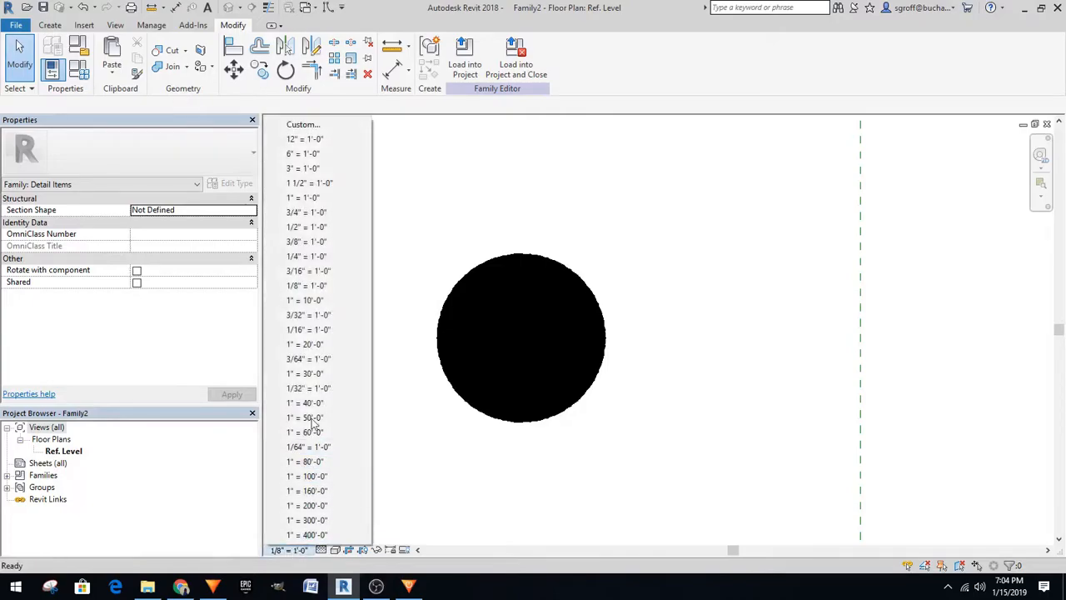
left_click(309, 254)
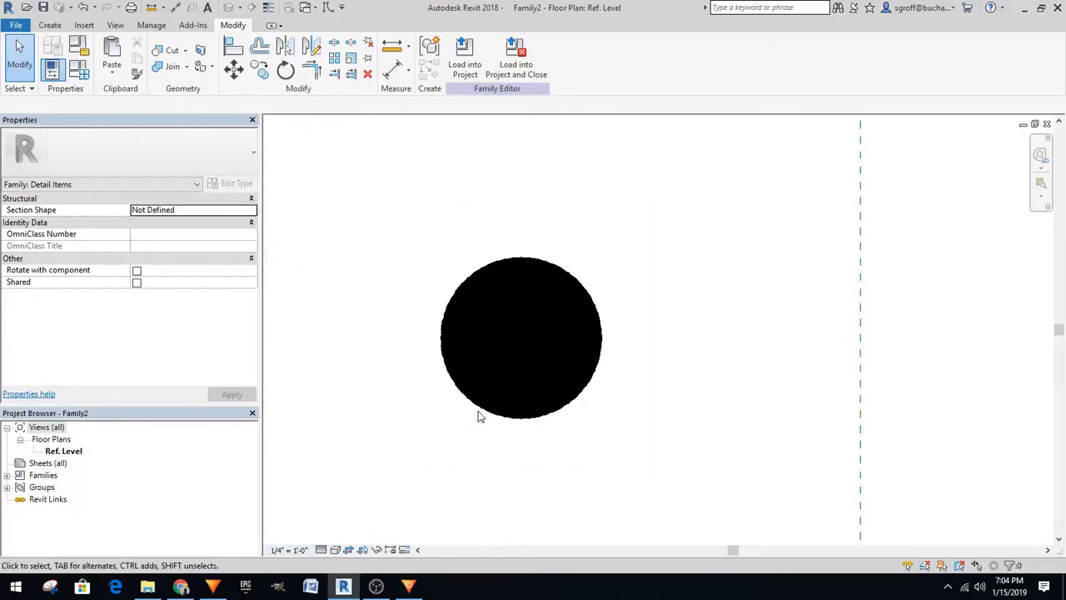
left_click(546, 353)
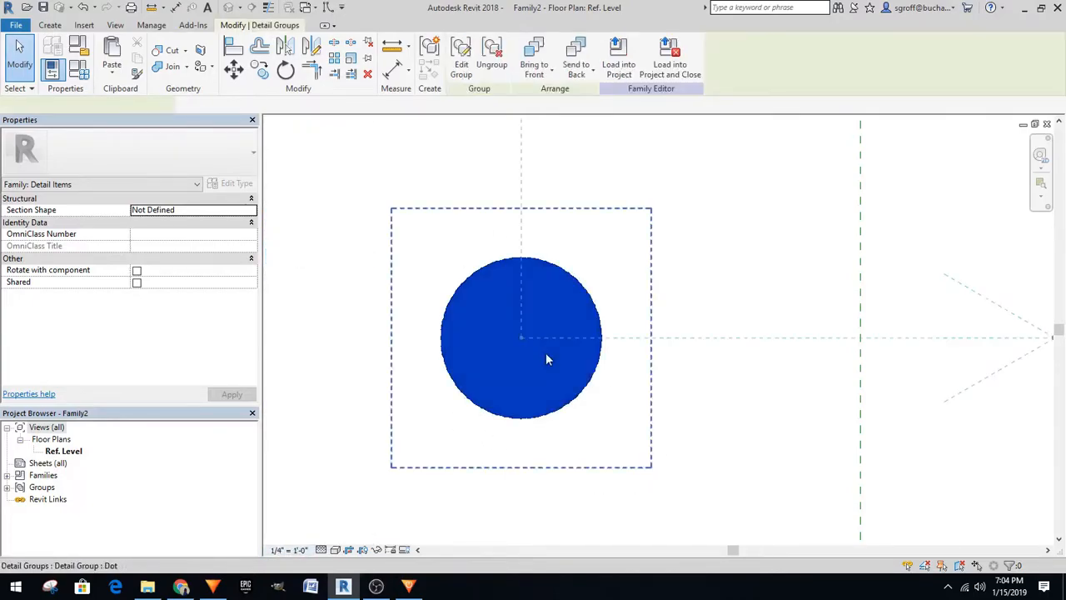
left_click(268, 7)
left_click(708, 304)
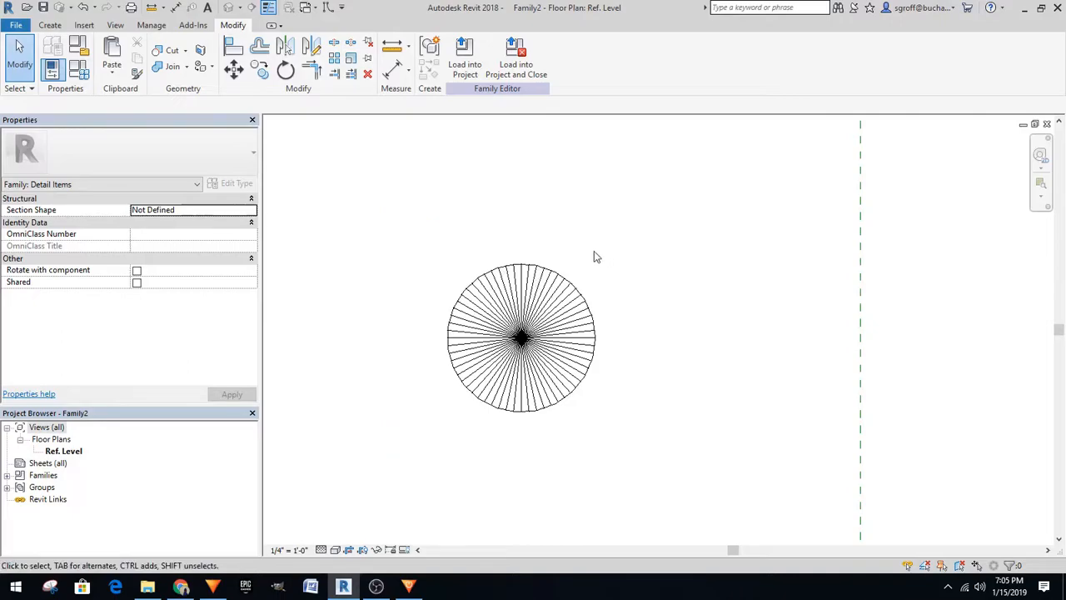
Review the Dot group in the view, expand the family's list of detail groups, and select the Dot entry
left_click(500, 291)
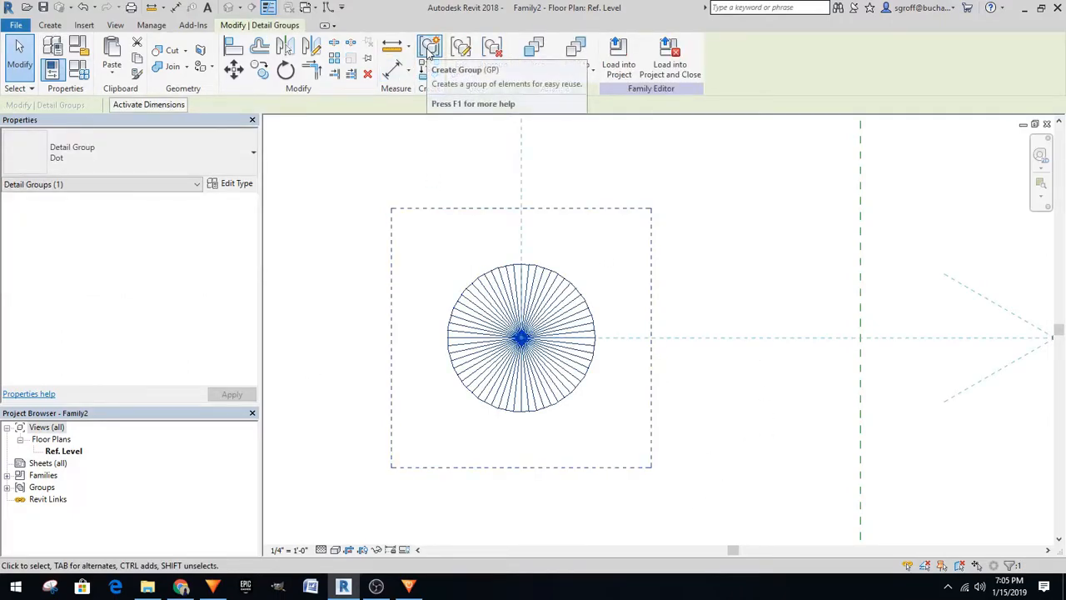
left_click(715, 241)
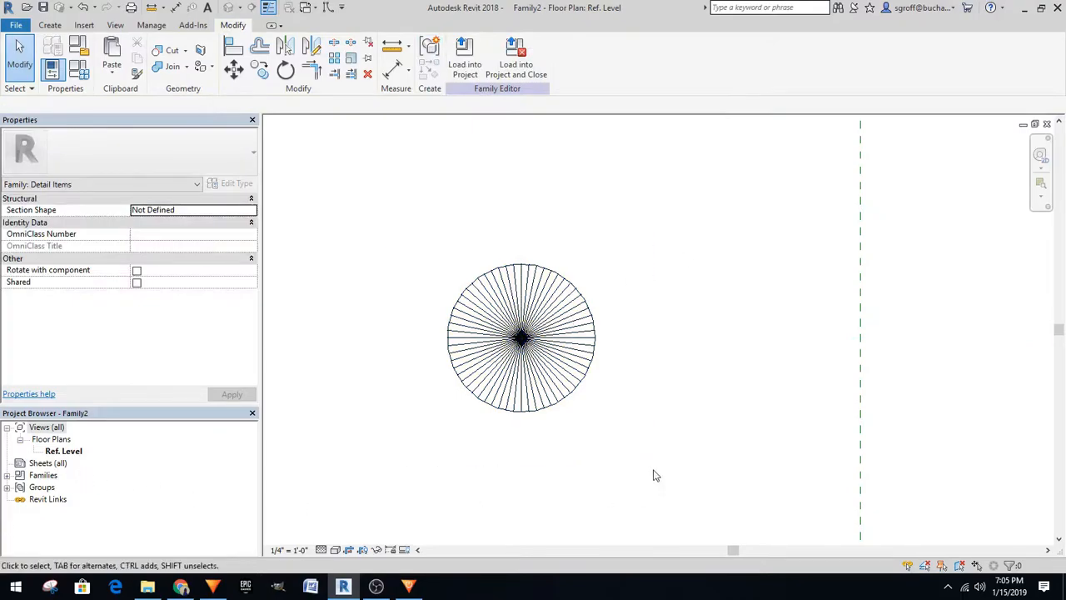
scroll(604, 385, "down", 5)
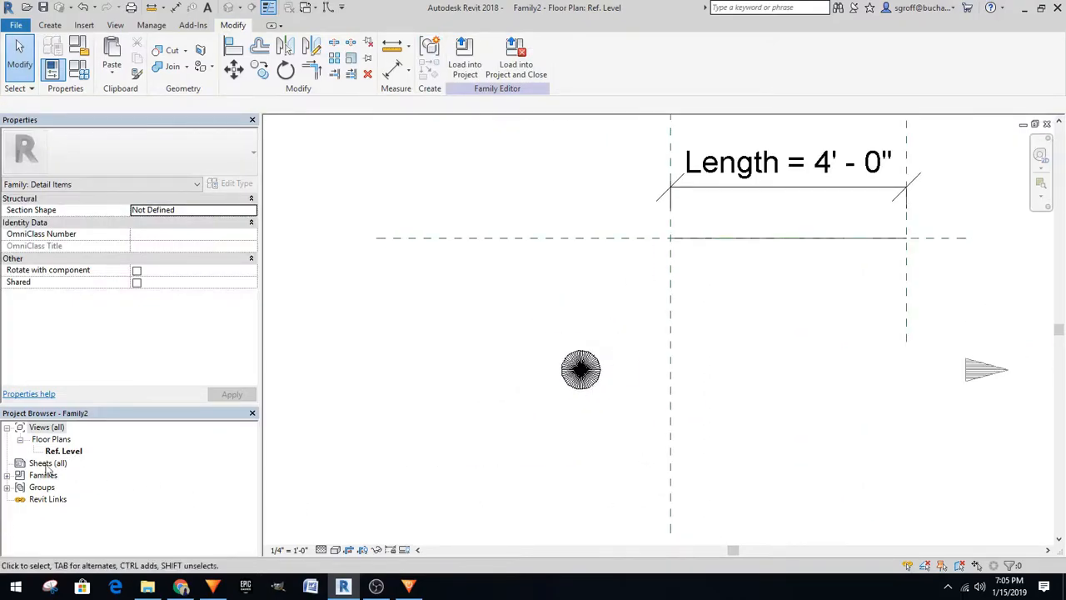
left_click(7, 487)
left_click(20, 499)
left_click(63, 522)
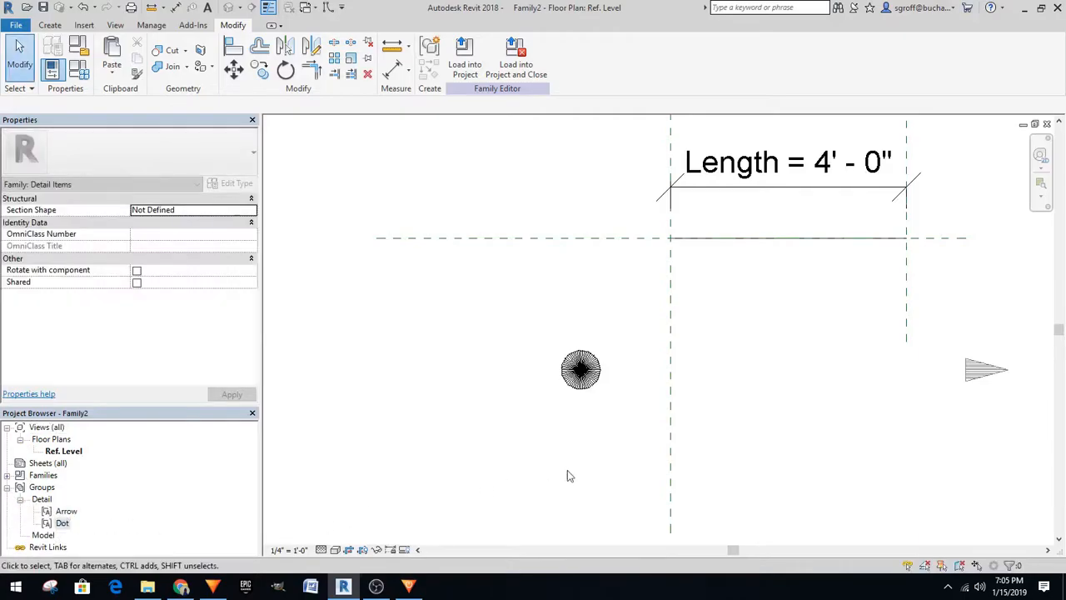
Align the center of the Dot group with the vertical reference plane at the start of the line
key("a")
key("l")
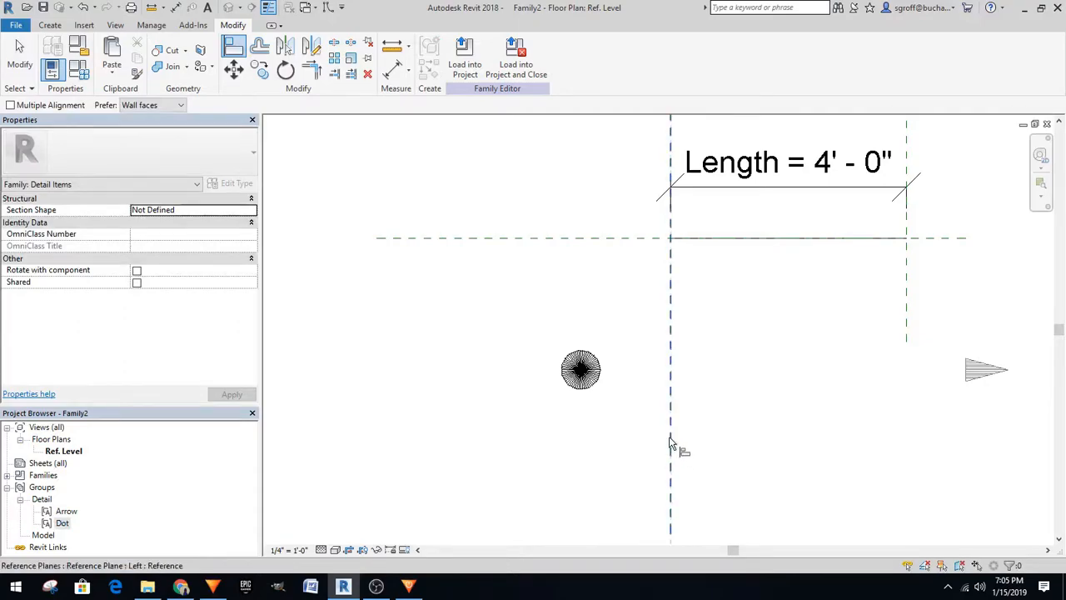
scroll(581, 372, "up", 3)
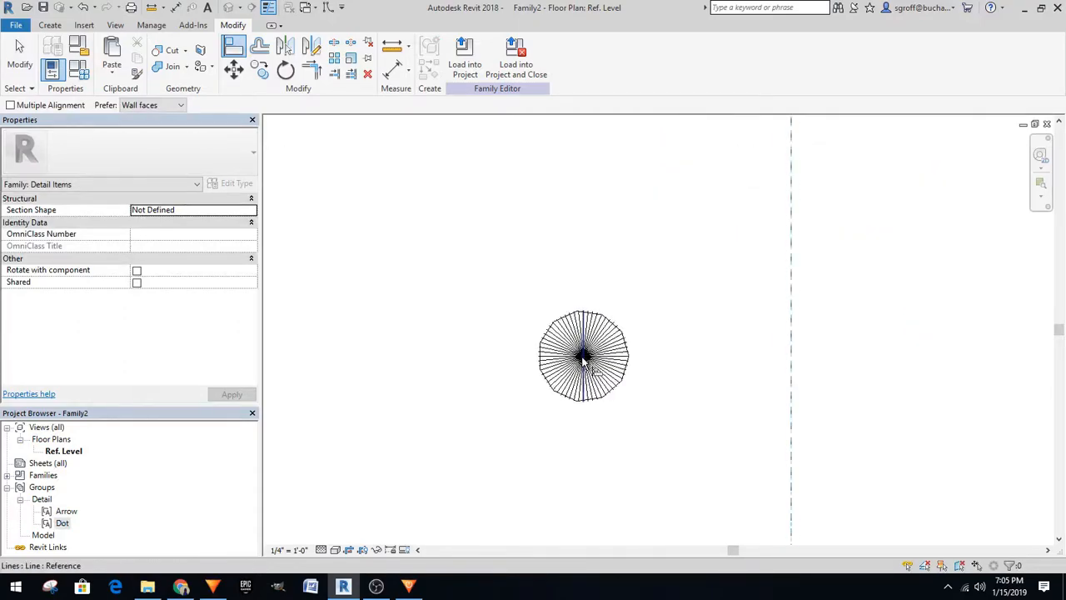
left_click(585, 365)
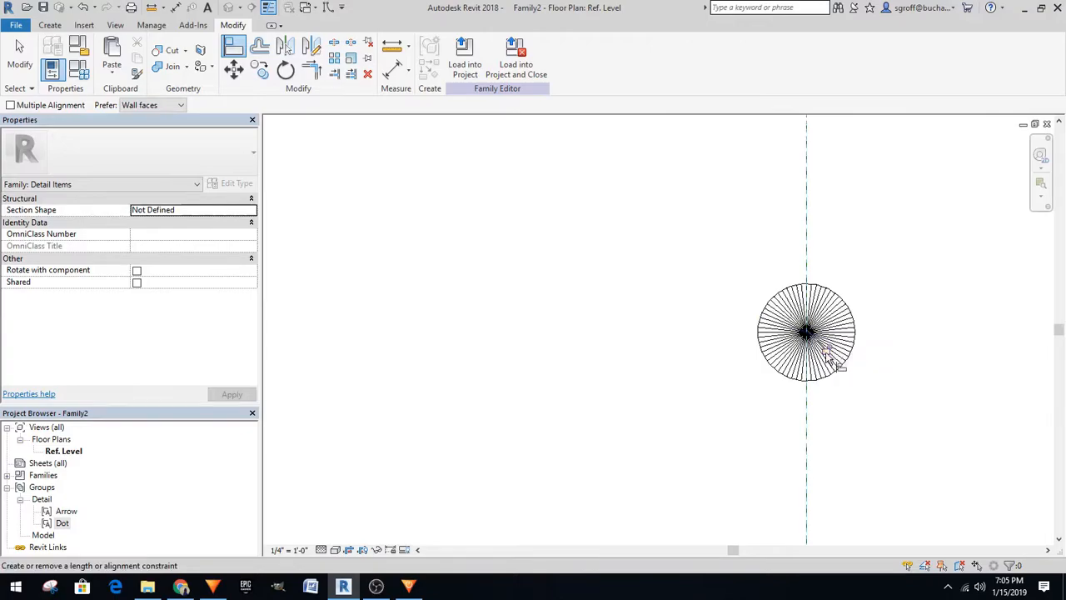
scroll(661, 434, "down", 3)
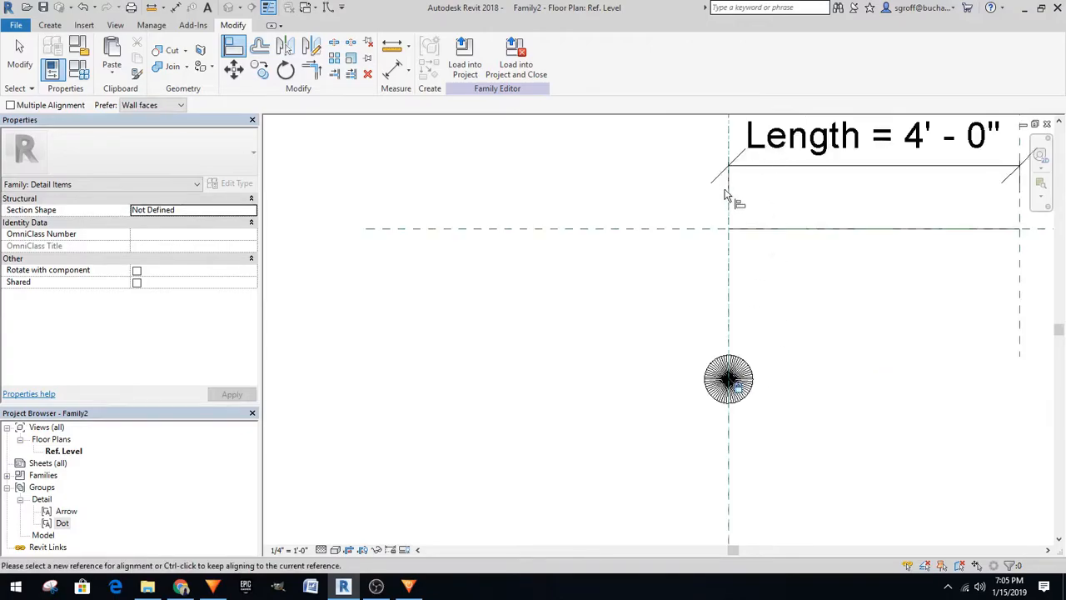
Try to align the Dot group's center with the horizontal reference plane
scroll(734, 387, "up", 2)
left_click(723, 393)
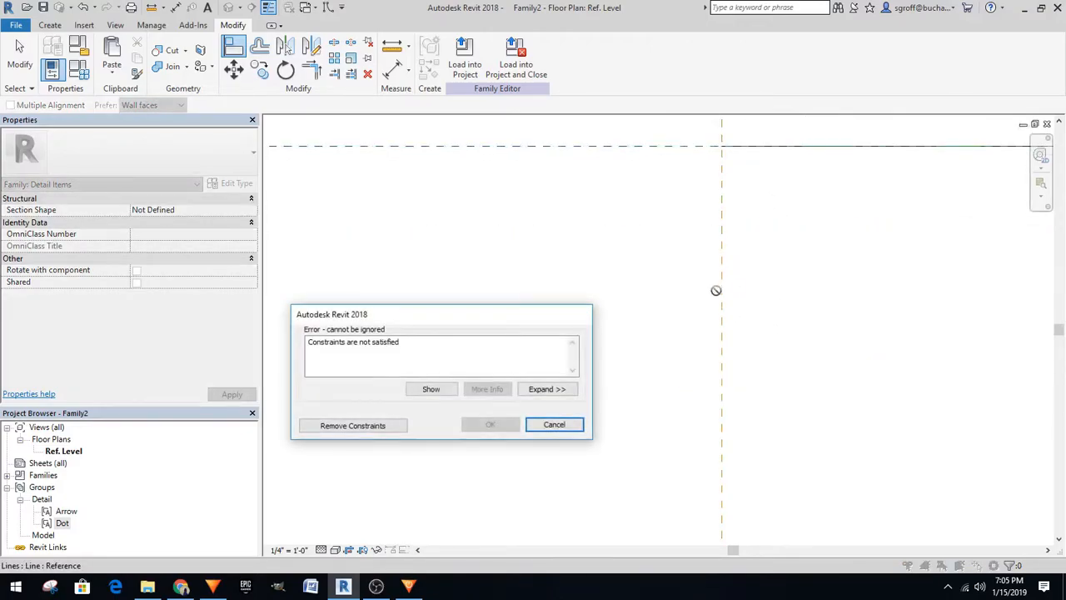
left_click(554, 425)
key("Escape")
Move the Dot group by its center onto the intersection of the start reference plane and the horizontal reference plane
left_click(756, 405)
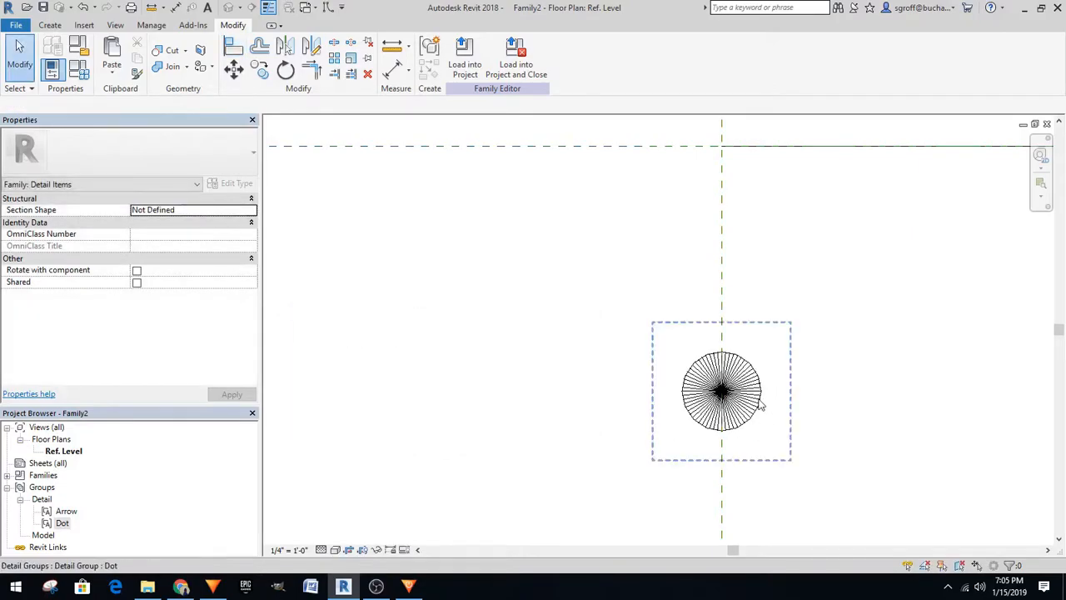
left_click(235, 74)
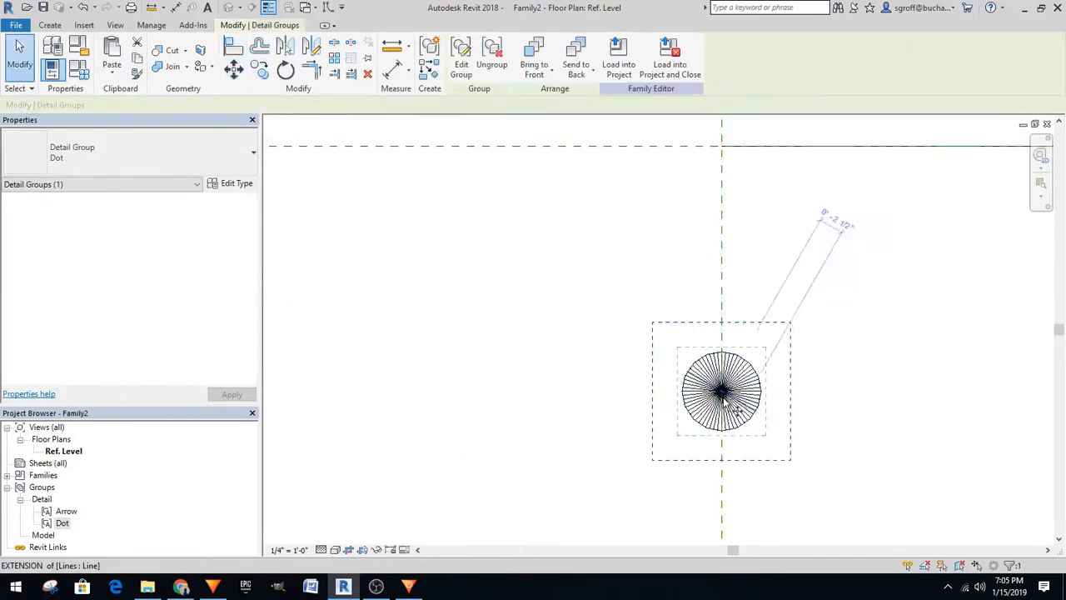
left_click(721, 391)
scroll(737, 419, "down", 2)
scroll(710, 237, "up", 2)
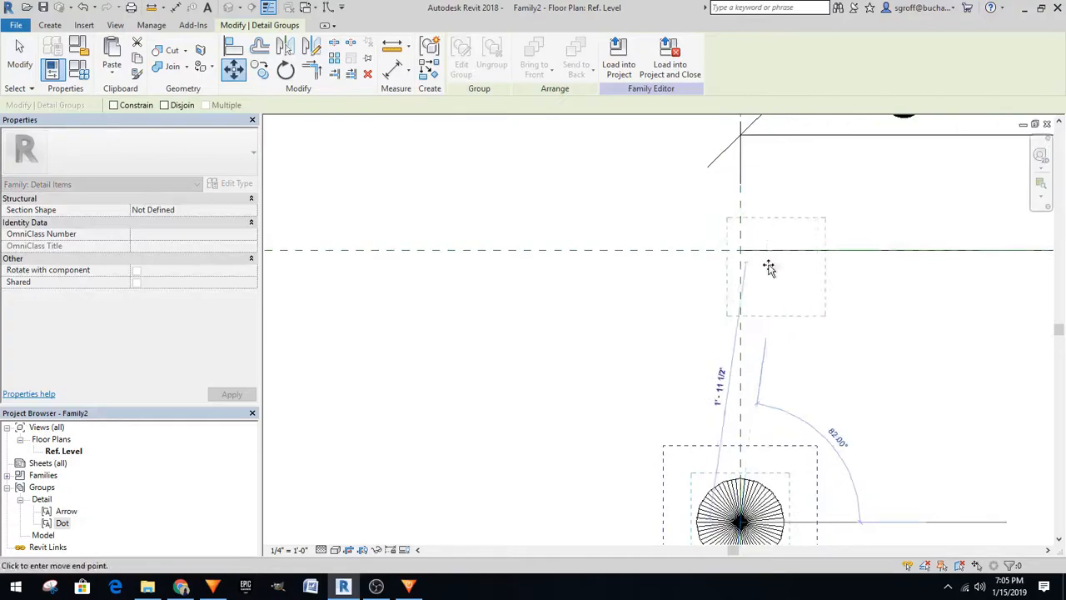
left_click(741, 250)
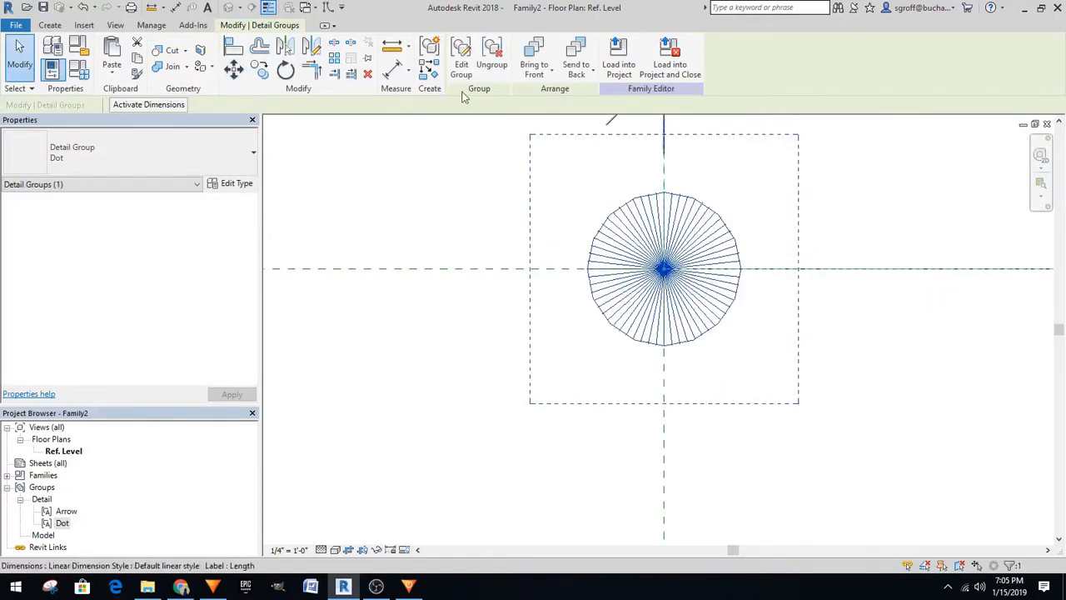
Move the Arrow group by its tip onto the line's endpoint at the far vertical reference plane
scroll(452, 261, "down", 4)
scroll(783, 328, "up", 2)
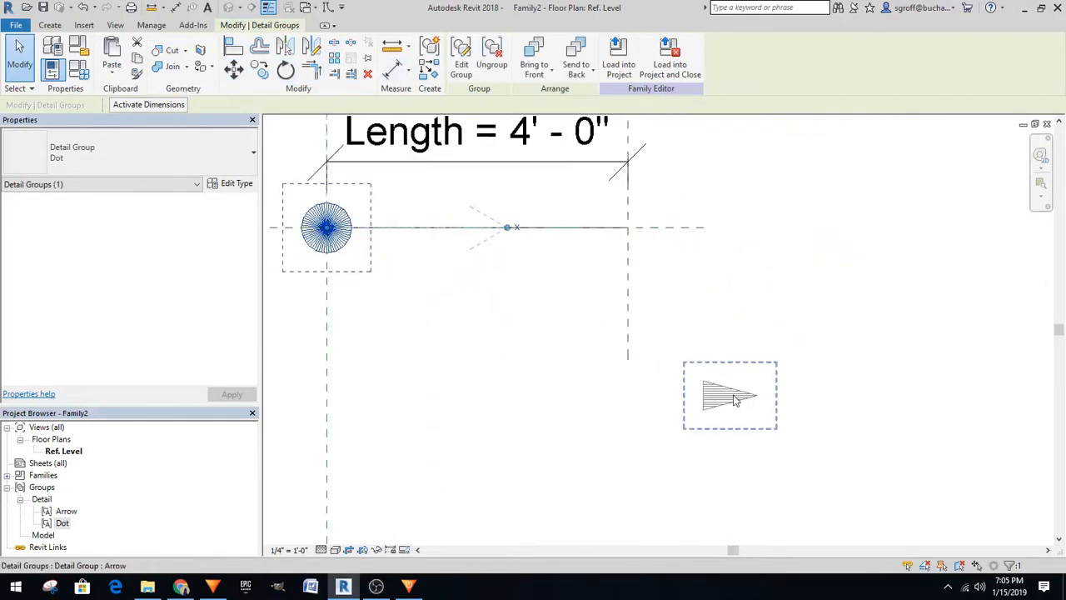
key("Escape")
left_click(738, 398)
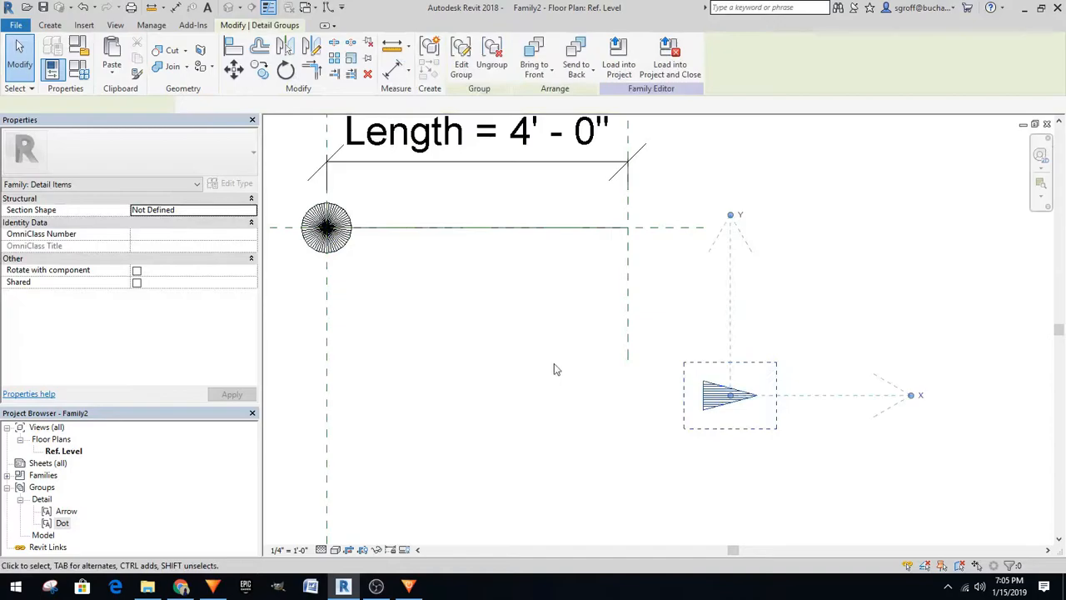
left_click(233, 70)
left_click(757, 396)
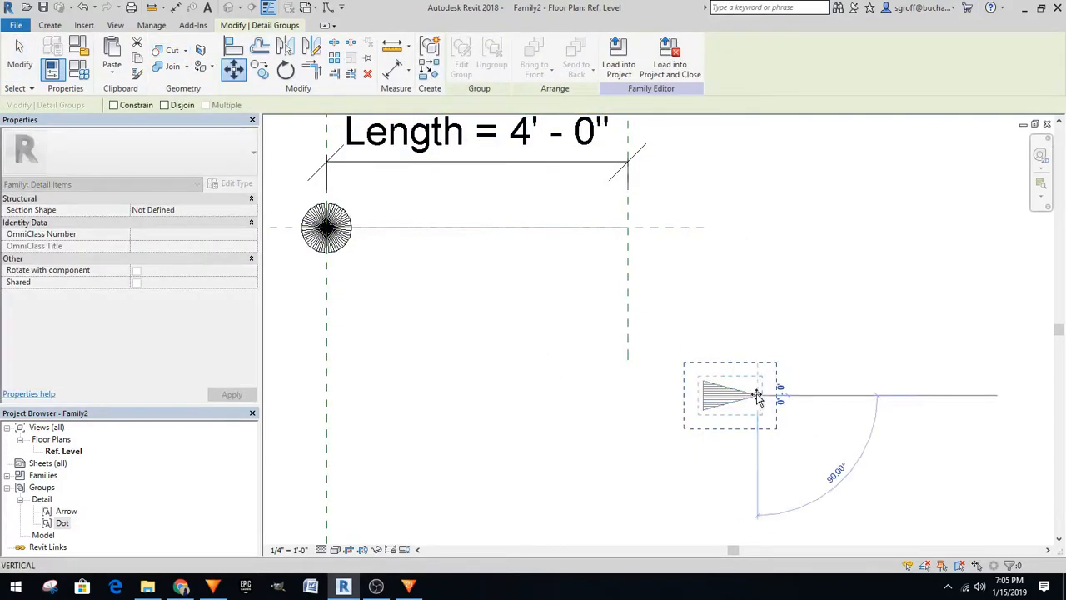
scroll(633, 231, "up", 2)
left_click(623, 228)
left_click(687, 287)
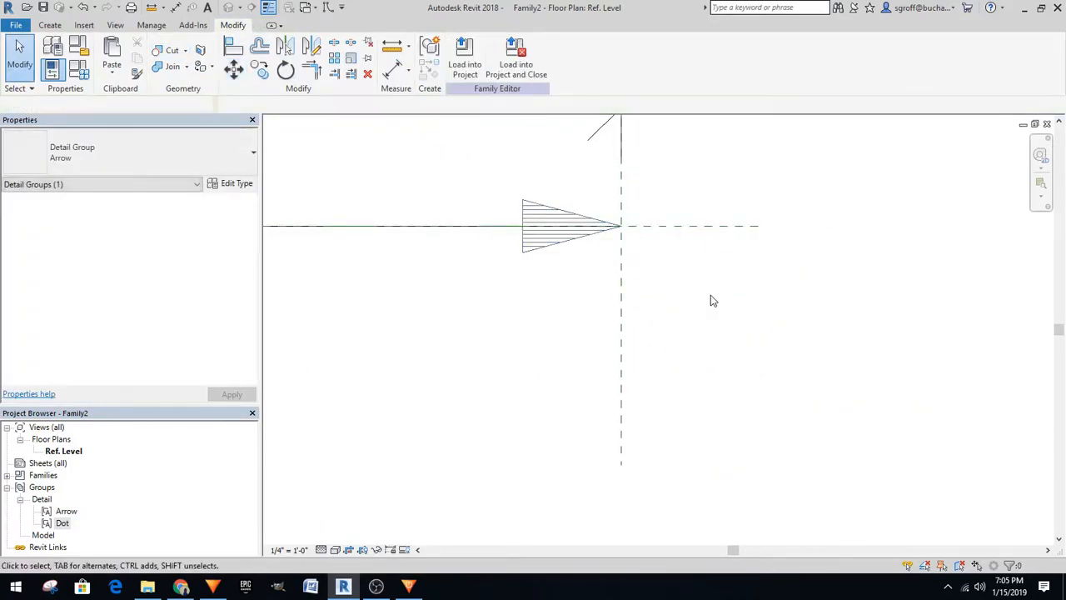
Load the family into Project2.rvt, overwriting the existing version, and clear the selection in the Level 1 plan
scroll(737, 300, "down", 3)
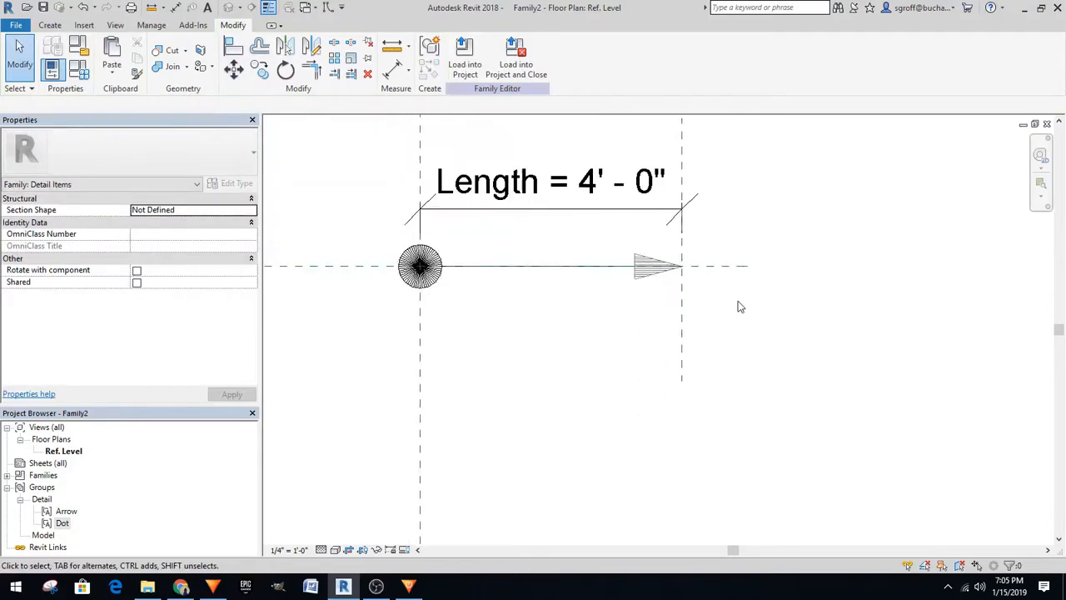
left_click(464, 54)
left_click(498, 393)
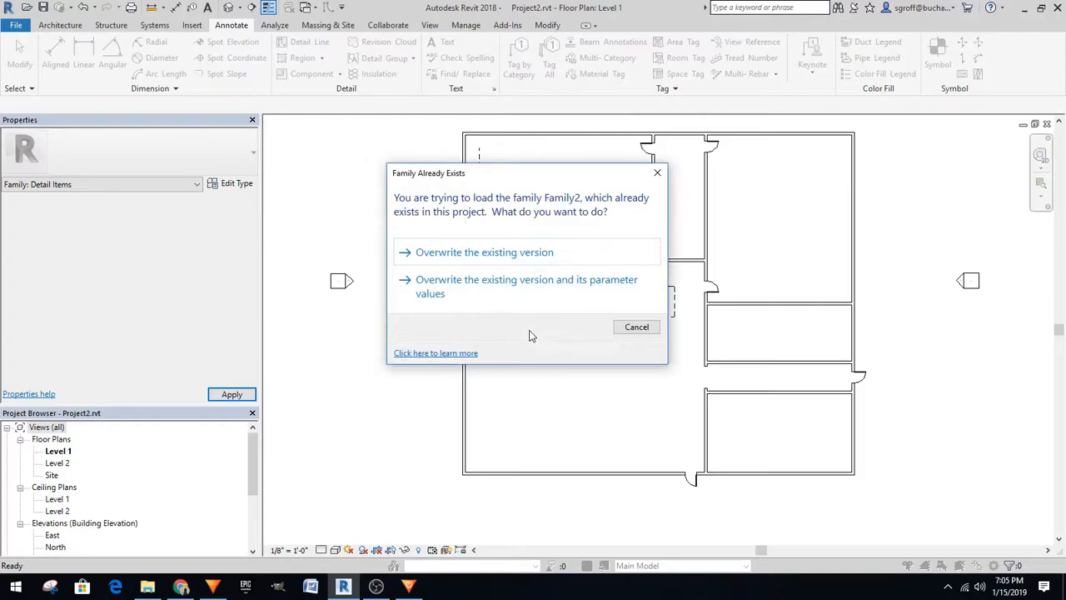
left_click(534, 254)
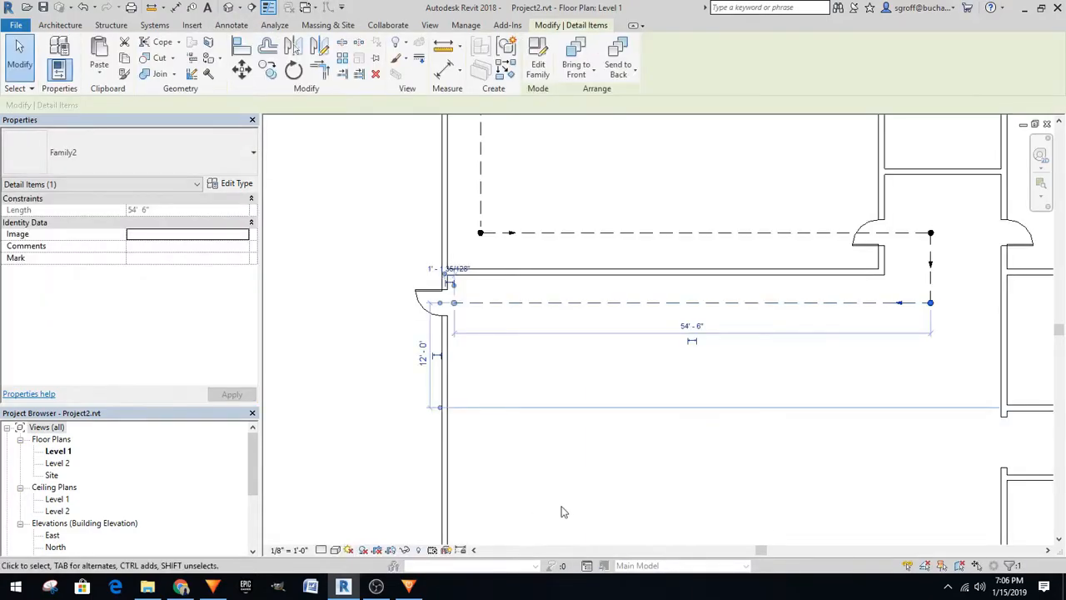
left_click(710, 485)
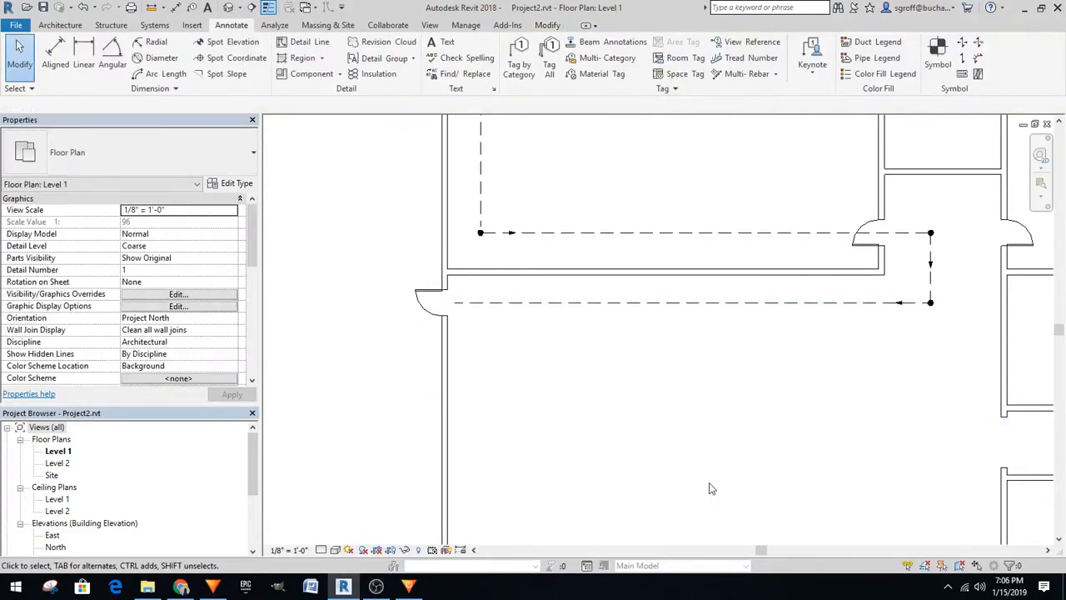
Open the egress path family for editing from the short vertical path segment beside the door
scroll(940, 275, "up", 3)
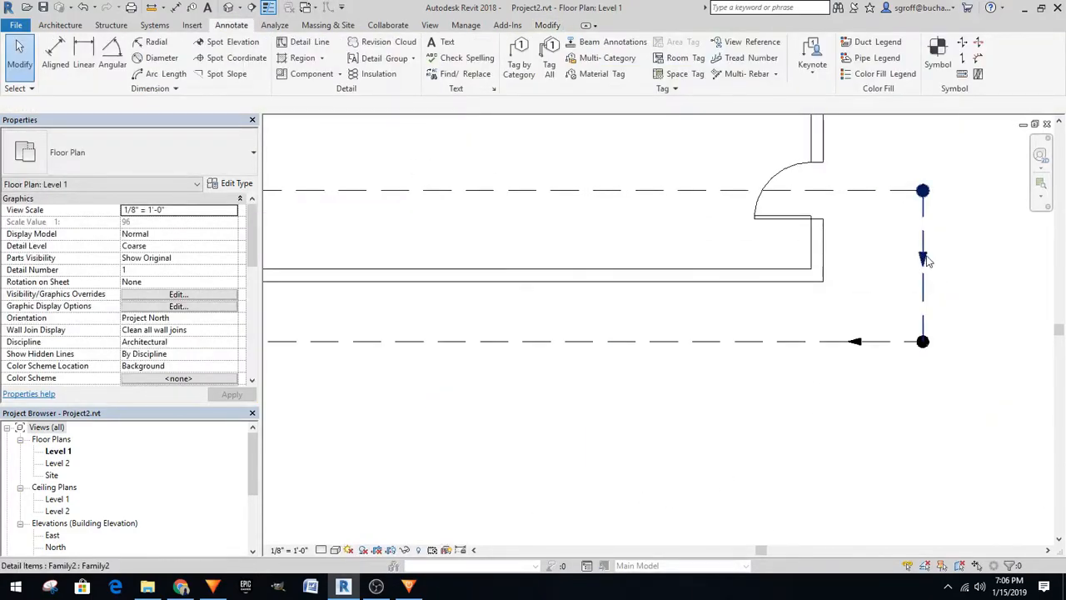
left_click(925, 260)
left_click(537, 60)
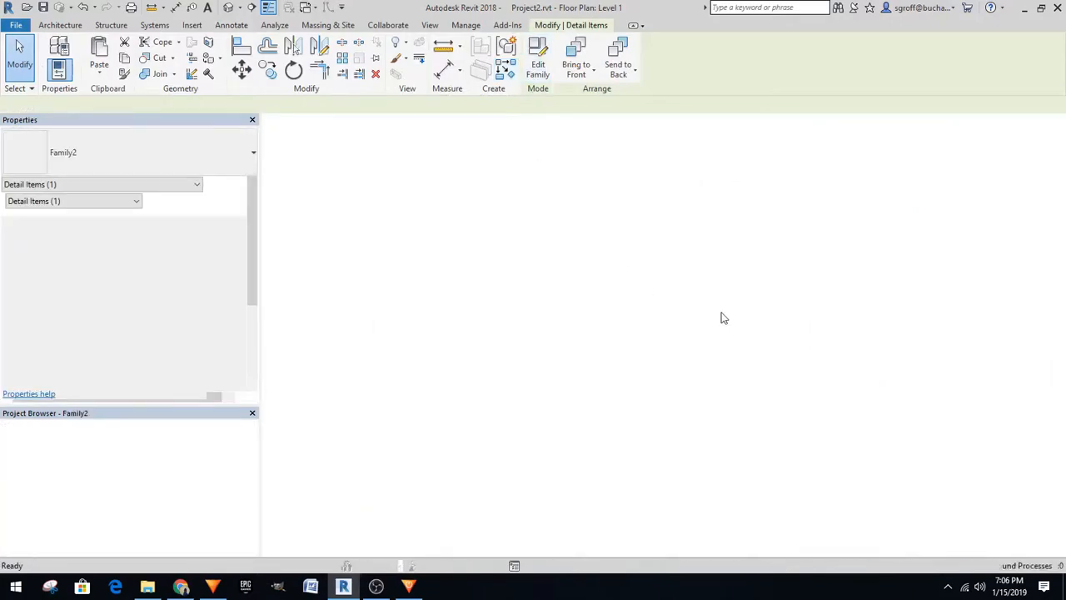
Align the tip of the Arrow group with the reference plane at the line's end and lock the alignment
scroll(676, 290, "up", 10)
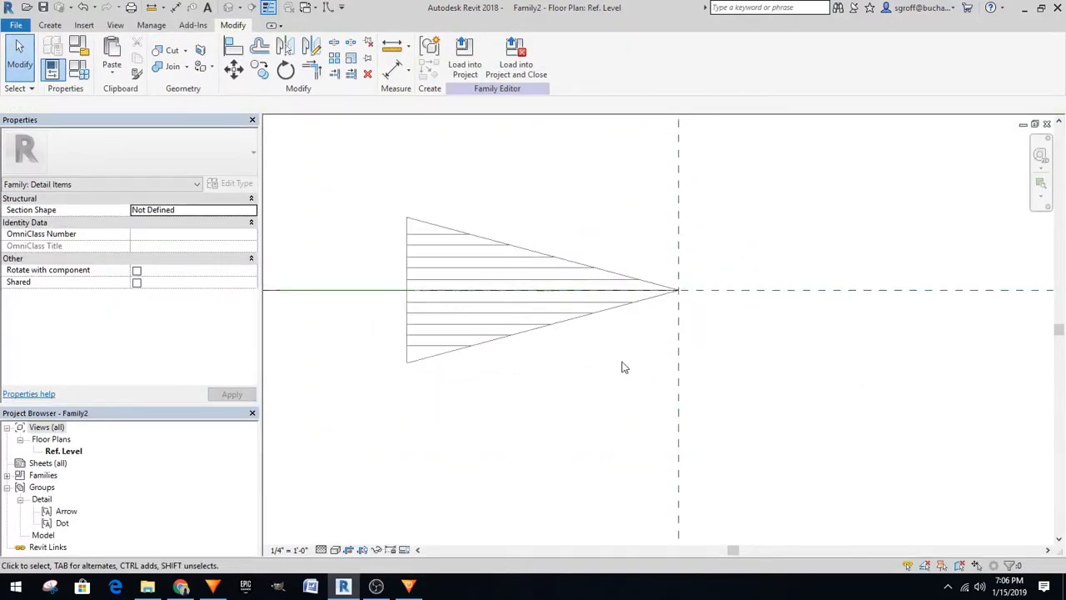
key("a")
key("l")
key("l")
key("p")
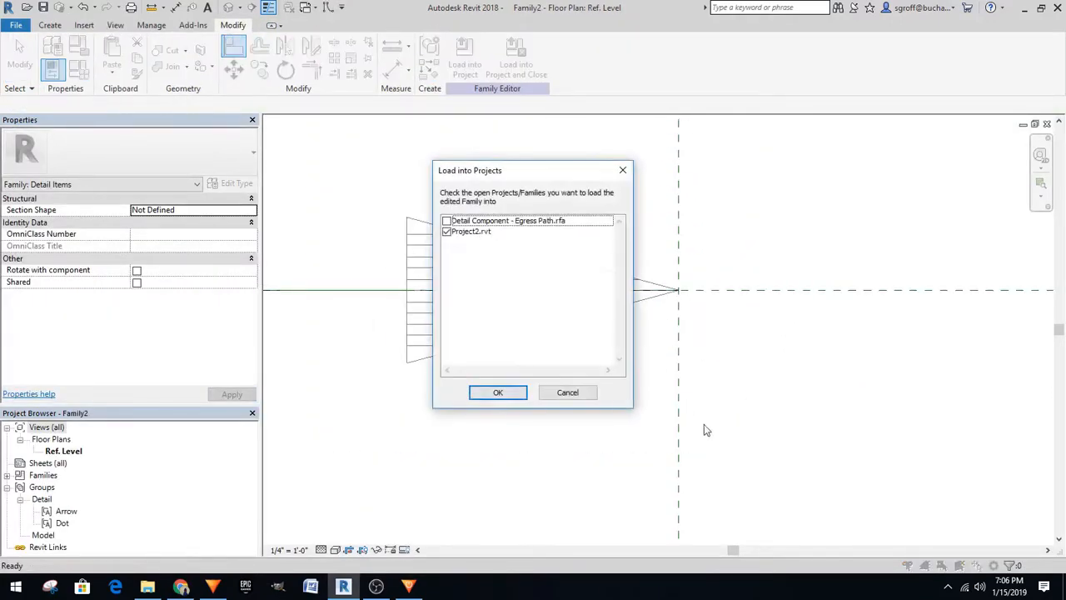
left_click(564, 392)
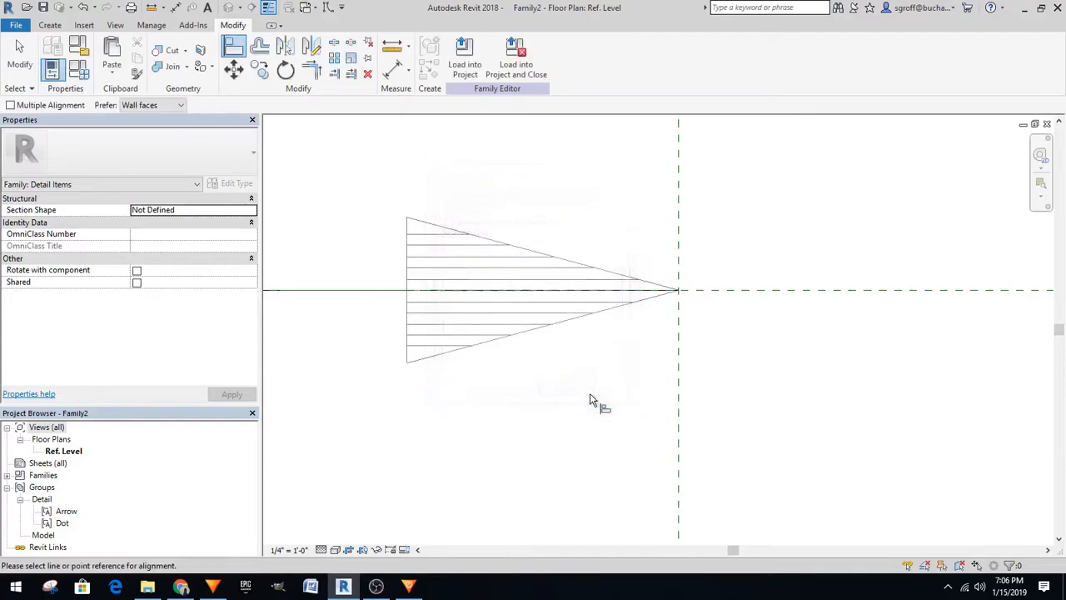
left_click(679, 403)
left_click(680, 302)
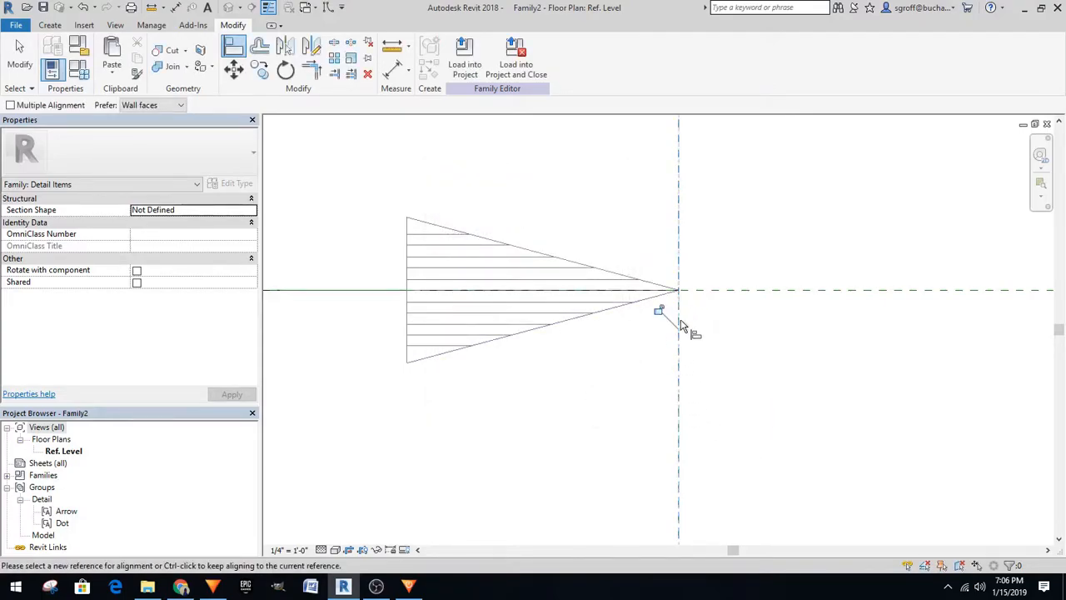
Reload the edited family into Project2.rvt, overwriting the existing version
left_click(472, 67)
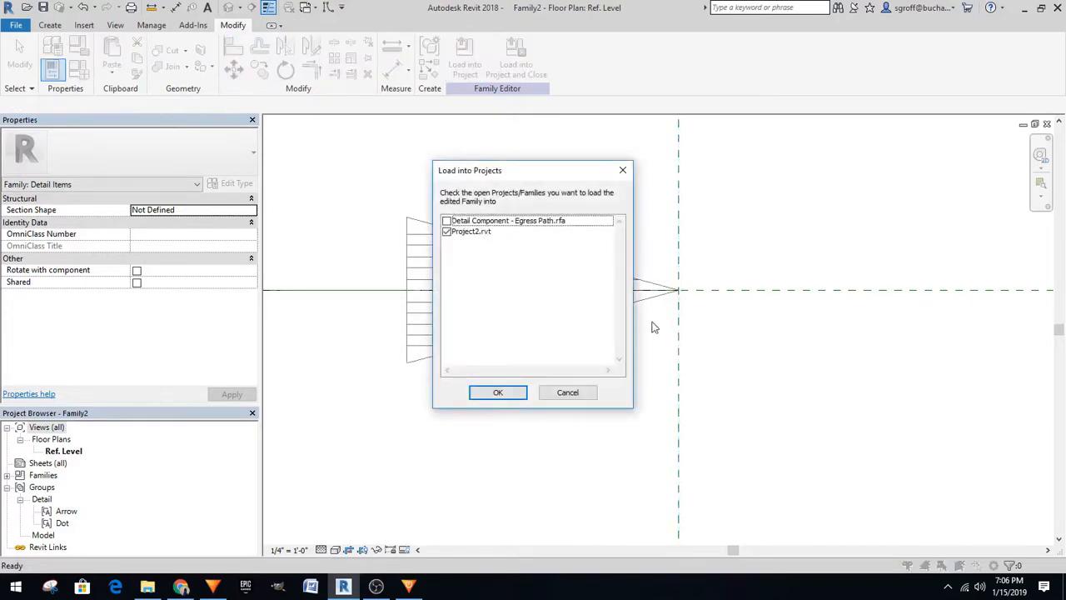
left_click(496, 395)
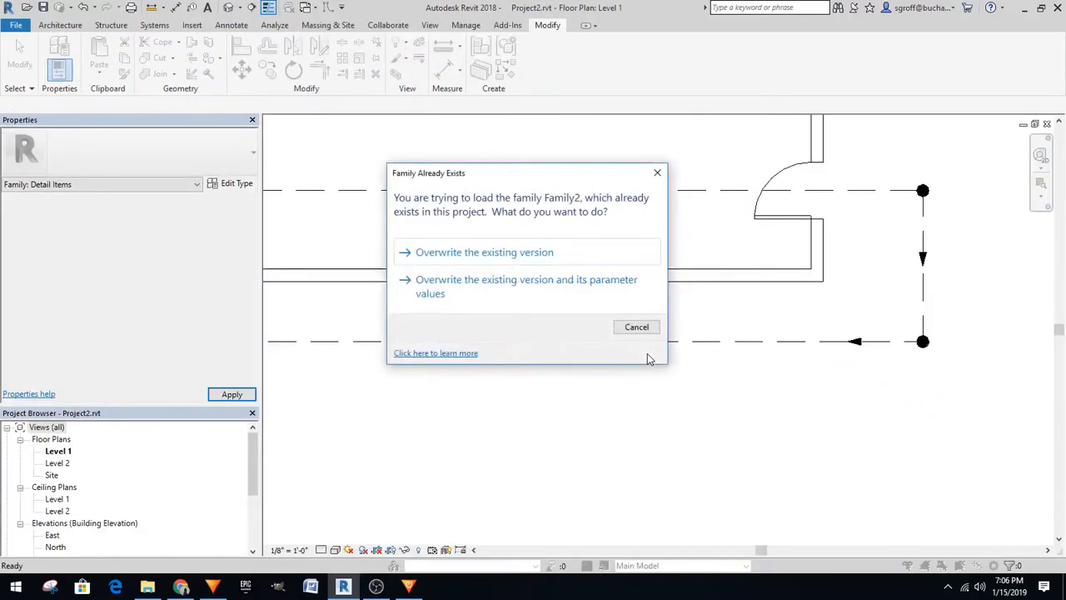
left_click(560, 261)
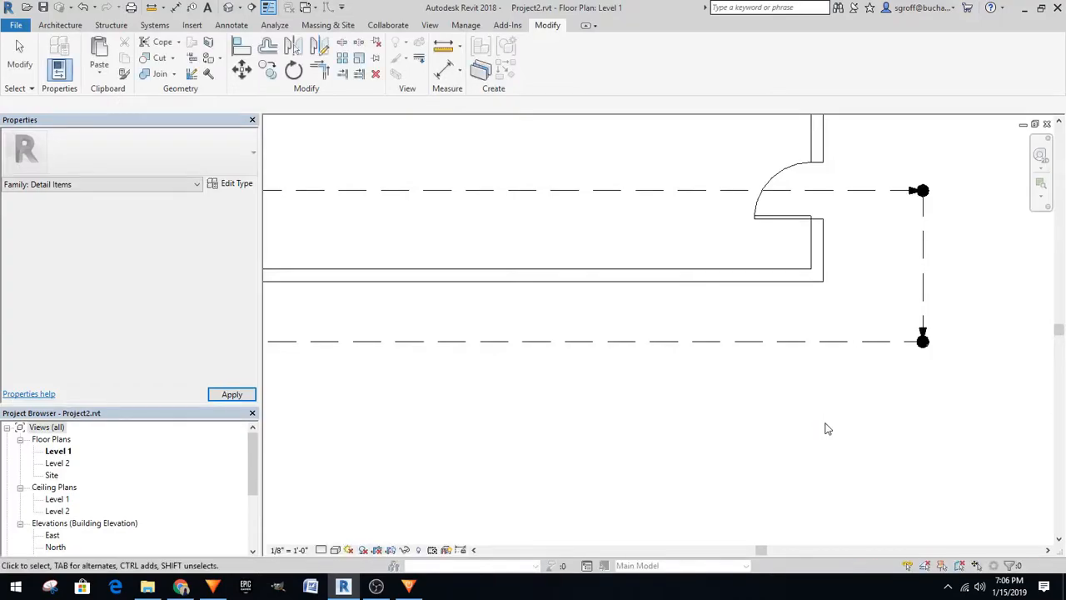
scroll(907, 352, "down", 1)
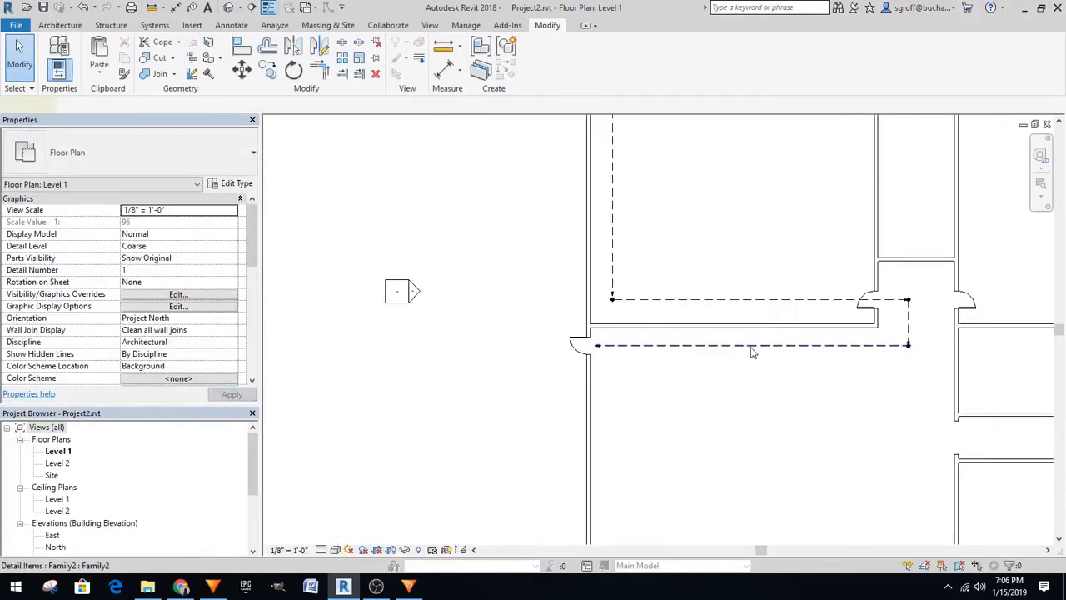
Draw a chained three-segment egress path in the room below the existing path, with a first segment about 23'-6" long
left_click(752, 346)
left_click(507, 69)
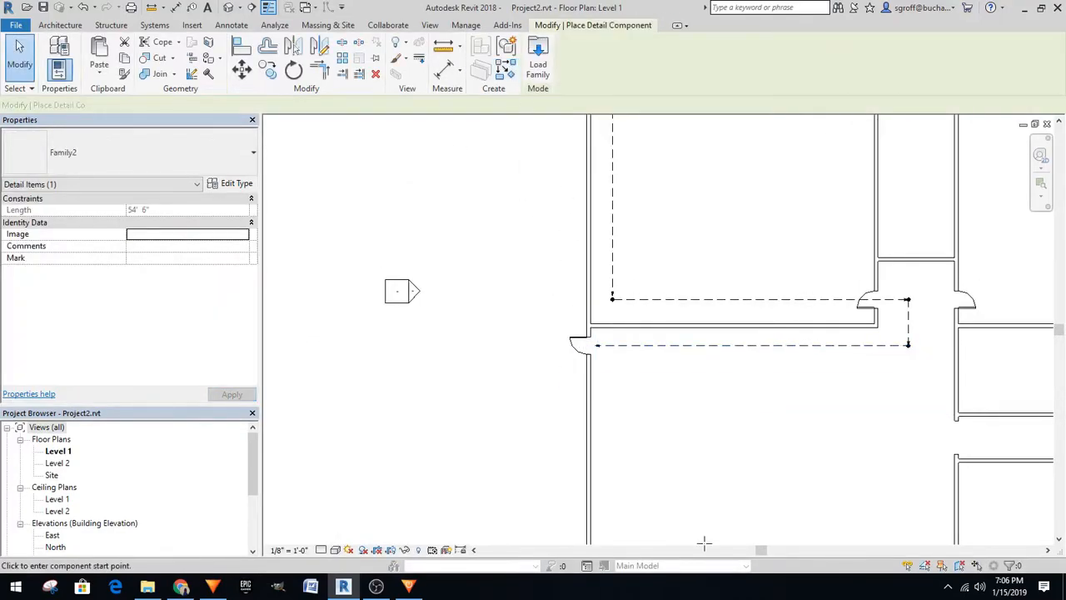
left_click(657, 430)
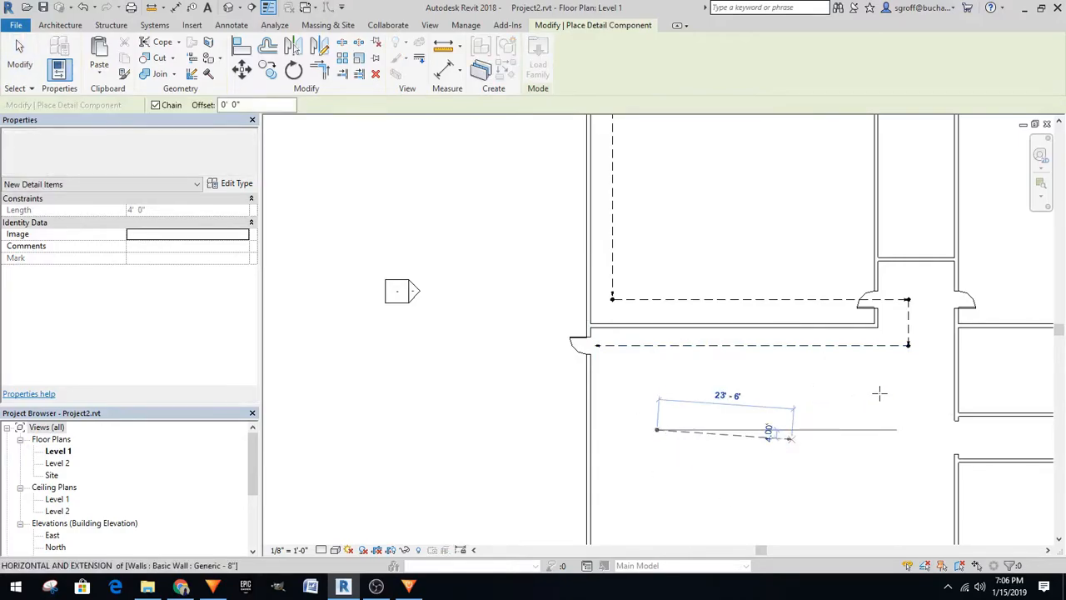
left_click(792, 440)
left_click(810, 388)
left_click(878, 408)
scroll(870, 417, "up", 5)
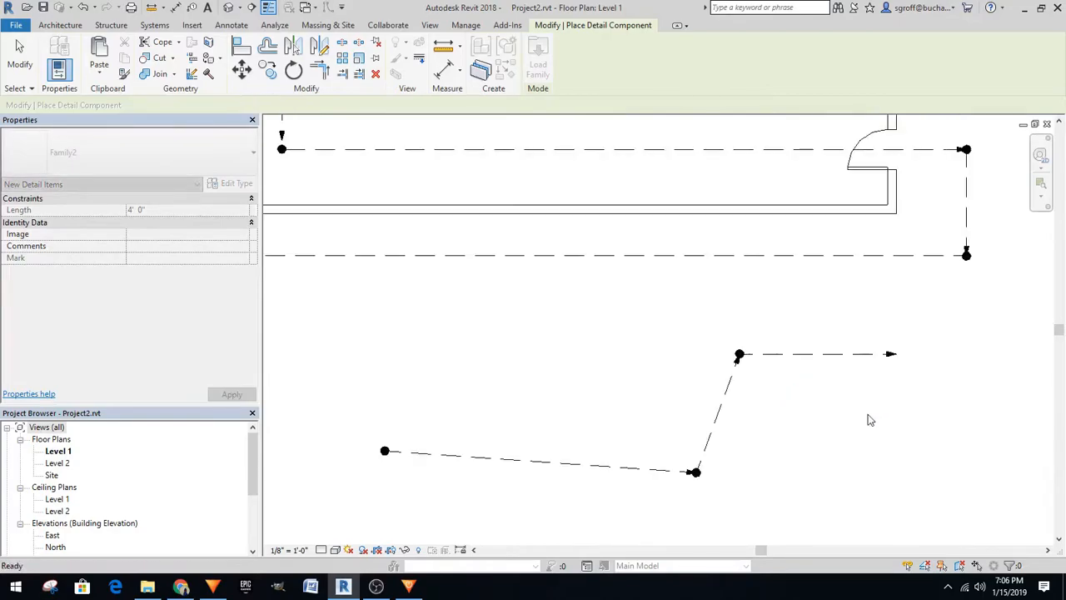
key("Escape")
key("Escape")
Turn off Thin Lines and set the Level 1 plan's view scale to 1/4" = 1'-0" to check the dot and arrow
scroll(805, 388, "down", 4)
scroll(799, 385, "up", 8)
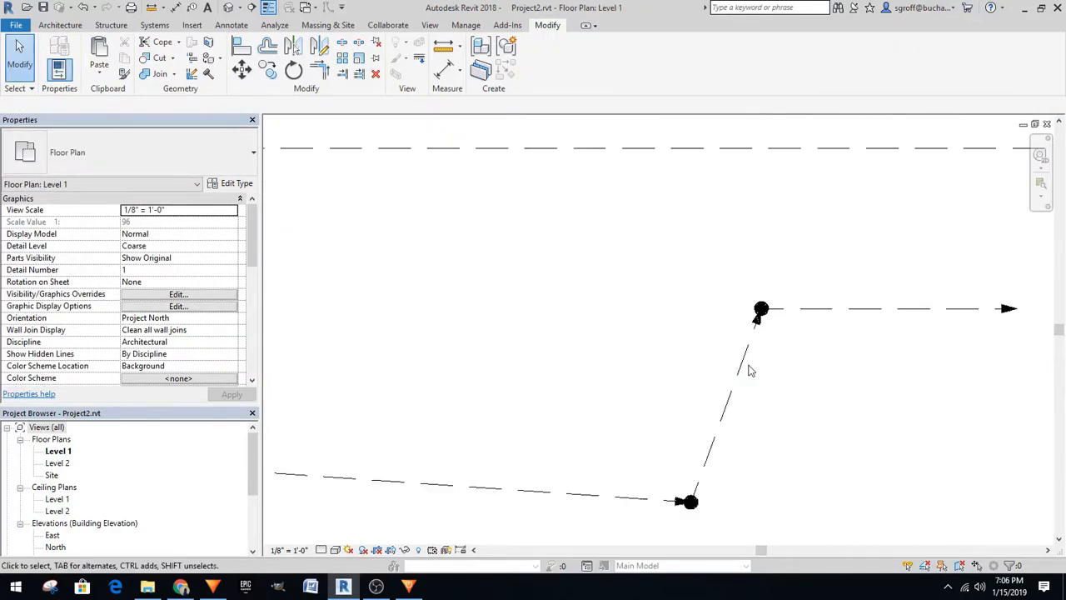
left_click(269, 7)
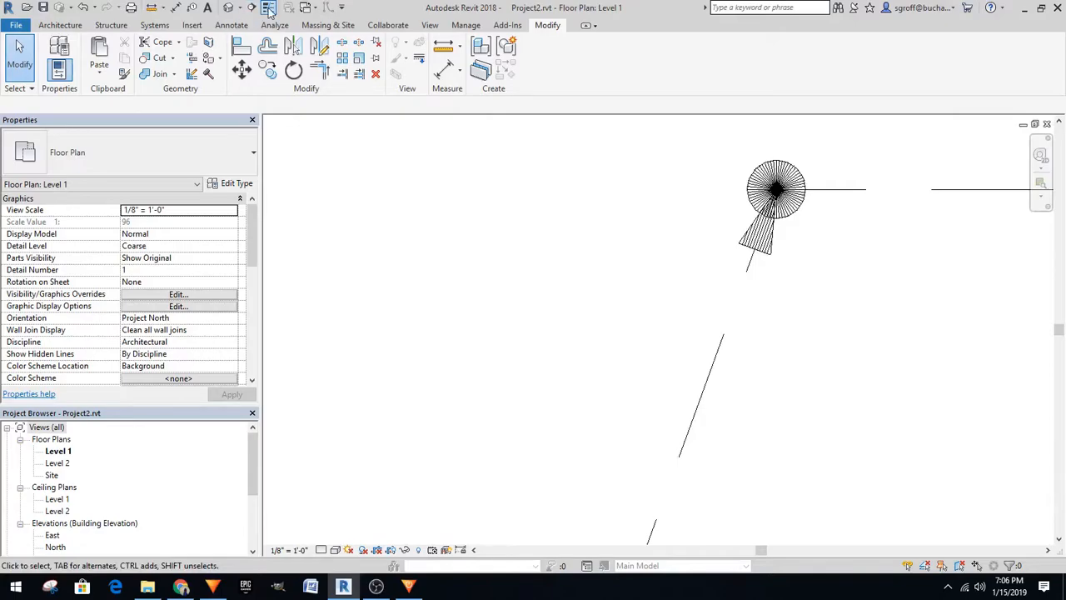
left_click(300, 550)
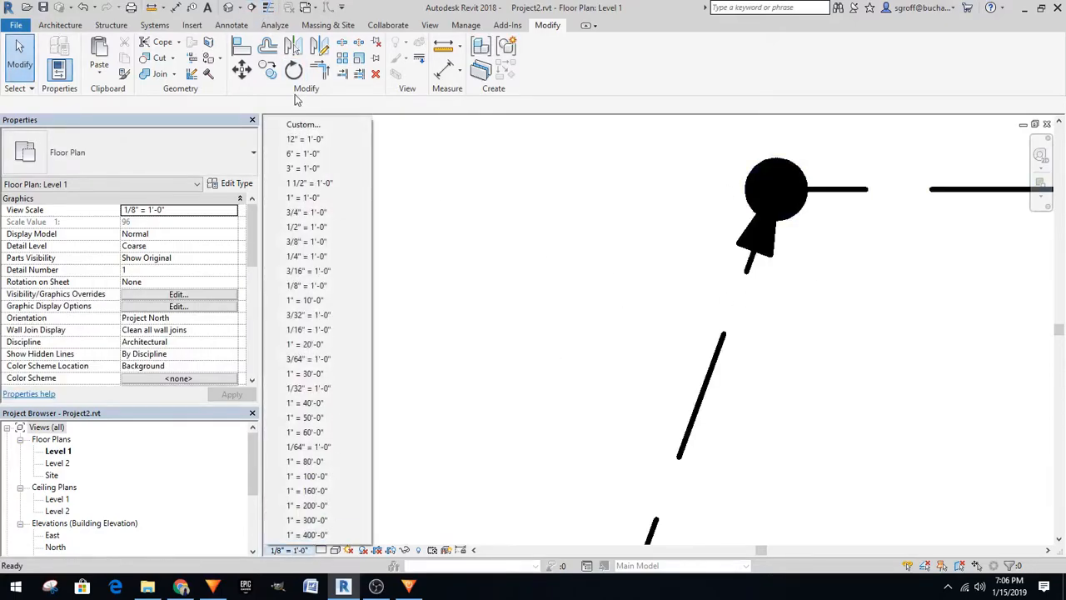
left_click(314, 242)
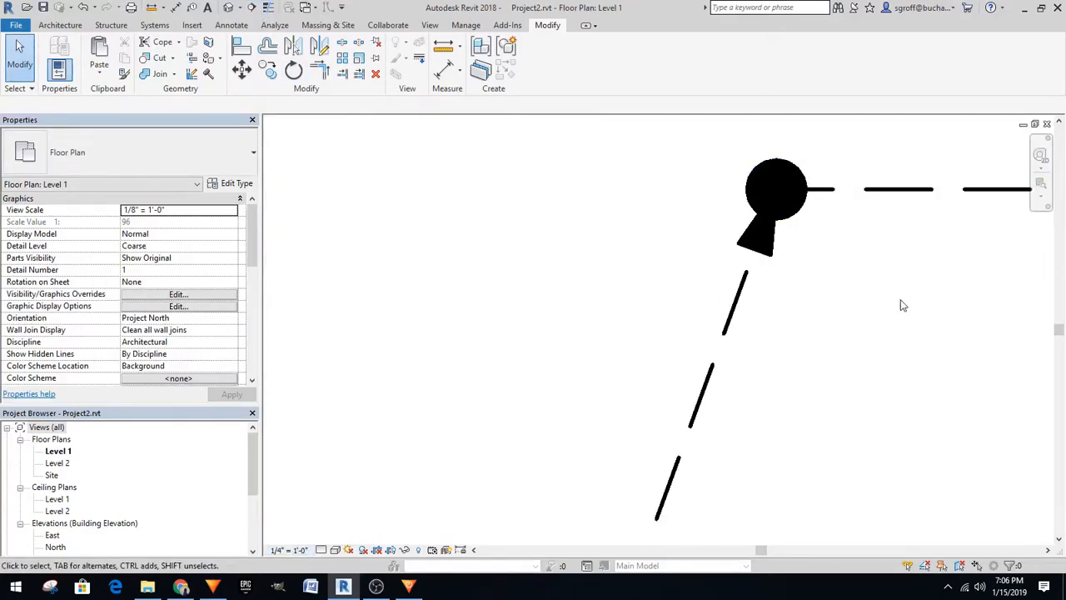
scroll(688, 235, "down", 2)
scroll(741, 198, "up", 1)
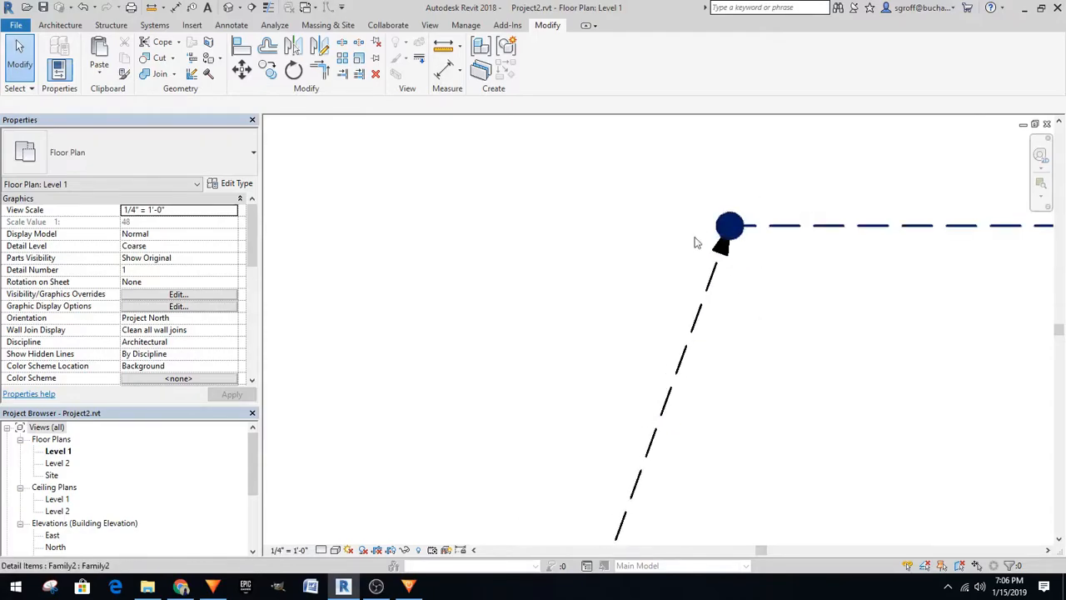
Check the dot and arrow joints of the three-segment egress path in the lower room and delete that path
scroll(734, 254, "up", 3)
scroll(731, 270, "down", 5)
scroll(706, 377, "up", 2)
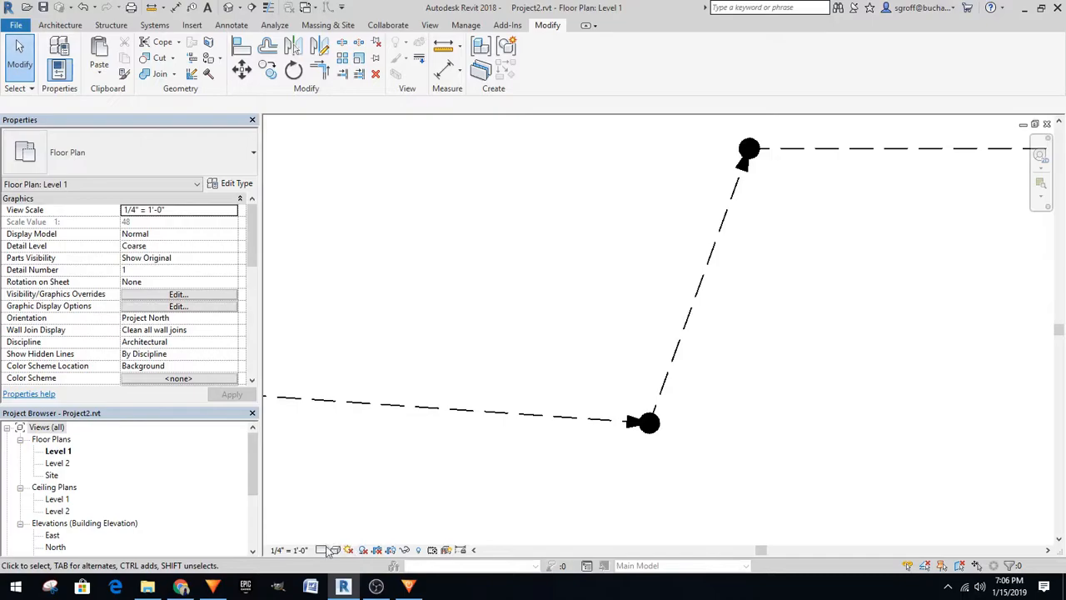
left_click(673, 348)
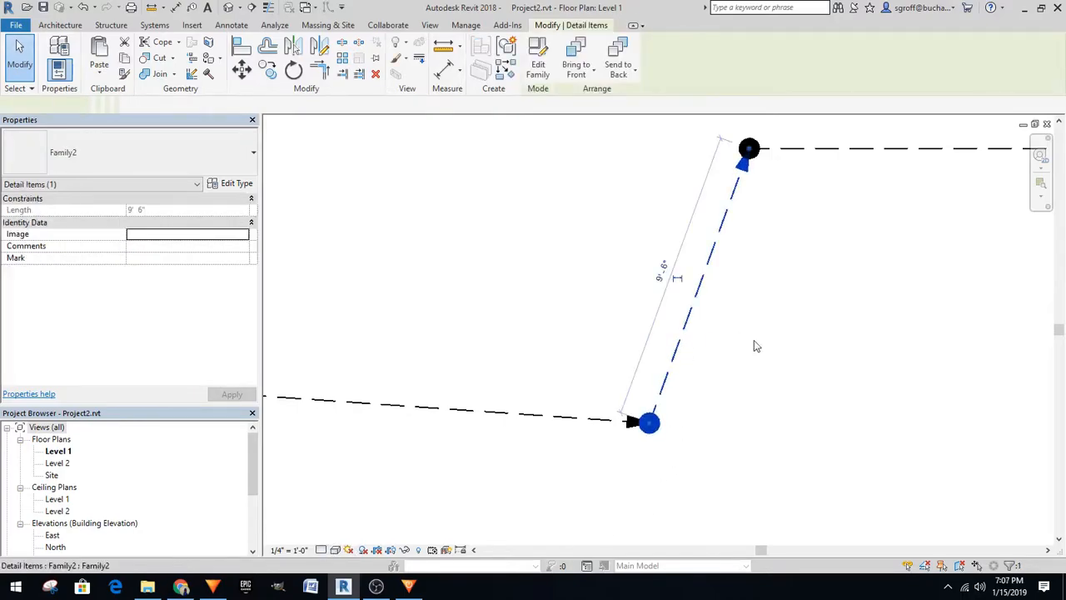
left_click(489, 338)
scroll(489, 338, "down", 1)
scroll(489, 338, "down", 3)
left_click_drag(827, 215, 478, 407)
key("Delete")
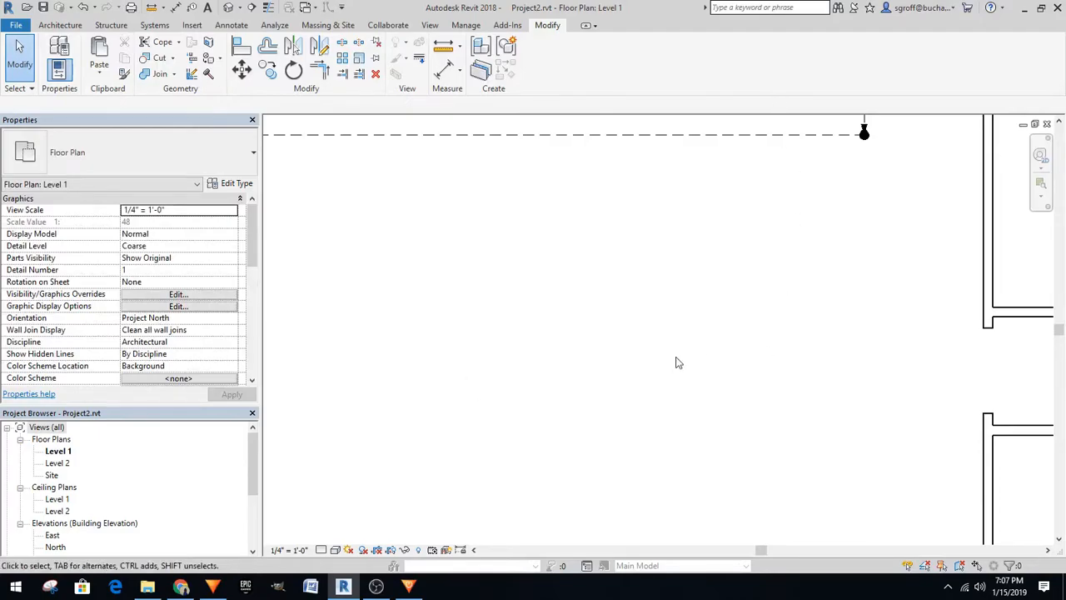
Trim the vertical and horizontal egress path segments in the upper room to a corner where they meet
scroll(665, 360, "down", 5)
scroll(654, 329, "up", 2)
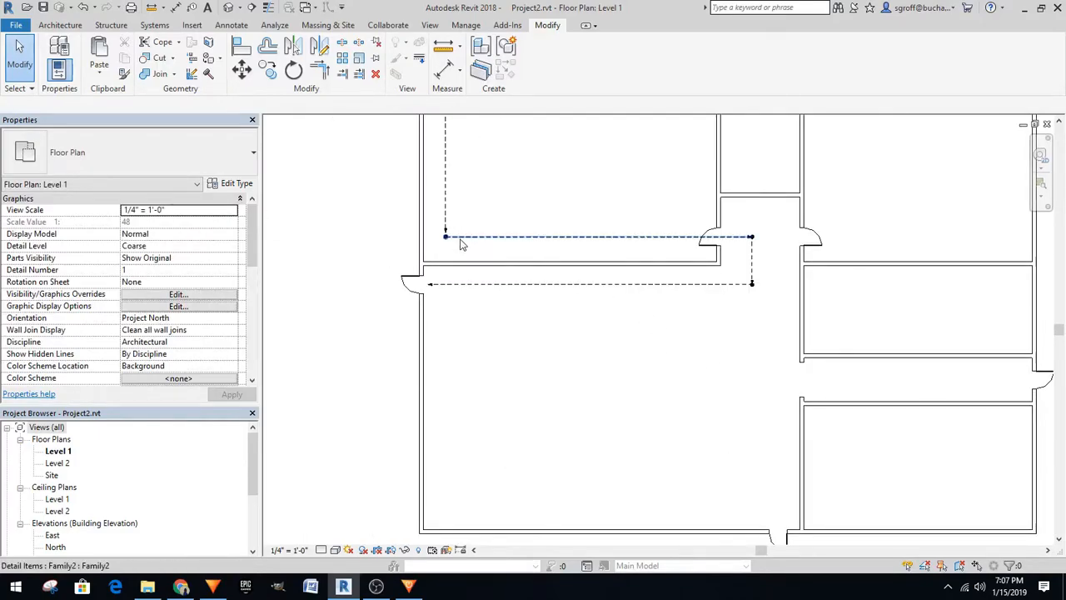
key("t")
key("r")
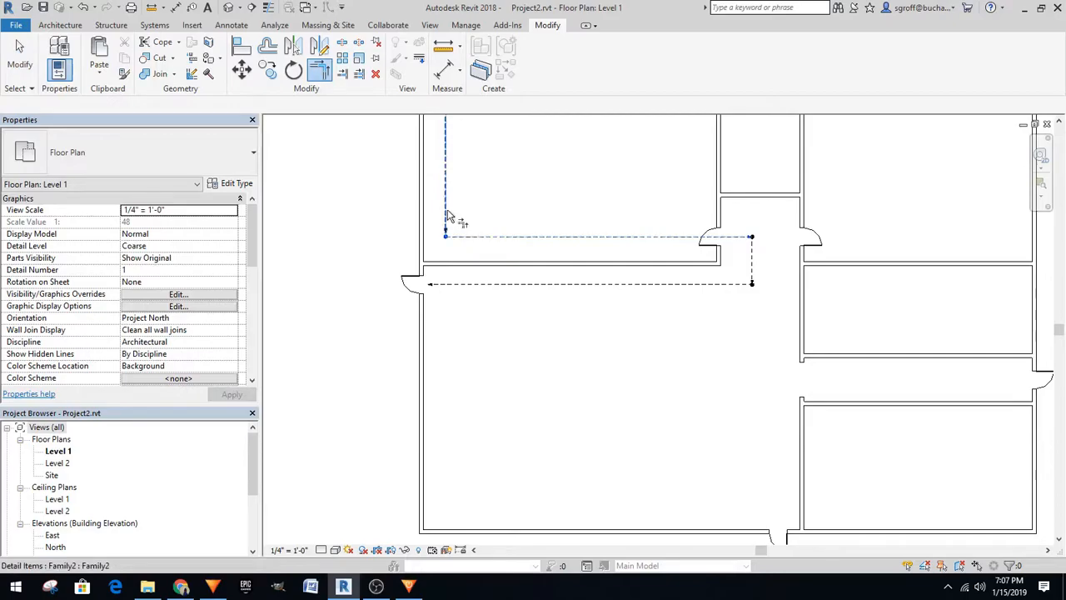
key("Escape")
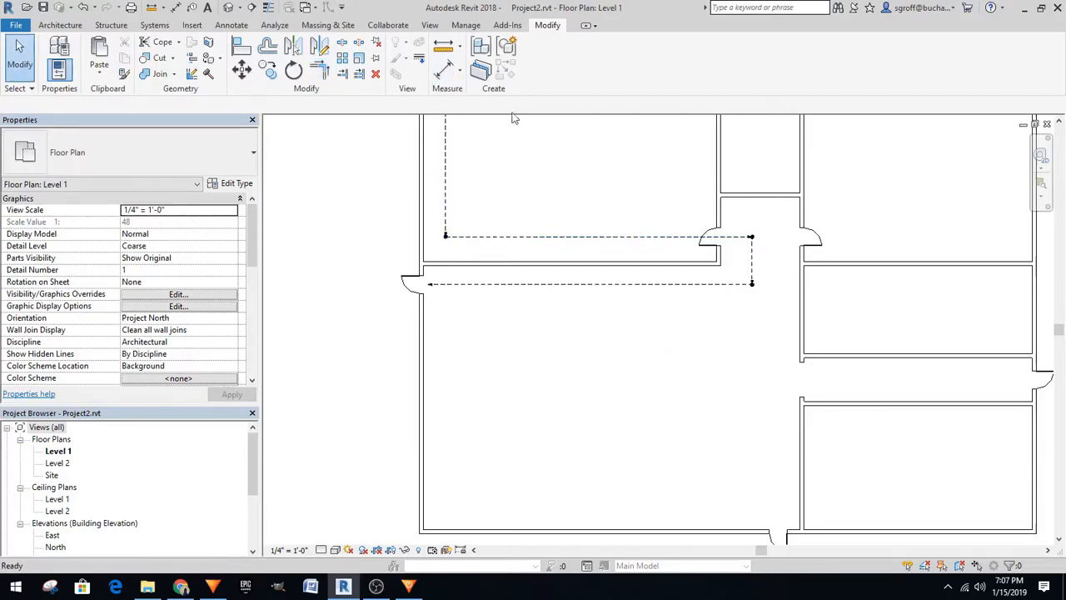
Switch to the Ref. Level view of Family2 and exit the active Align command
left_click(309, 10)
left_click(374, 36)
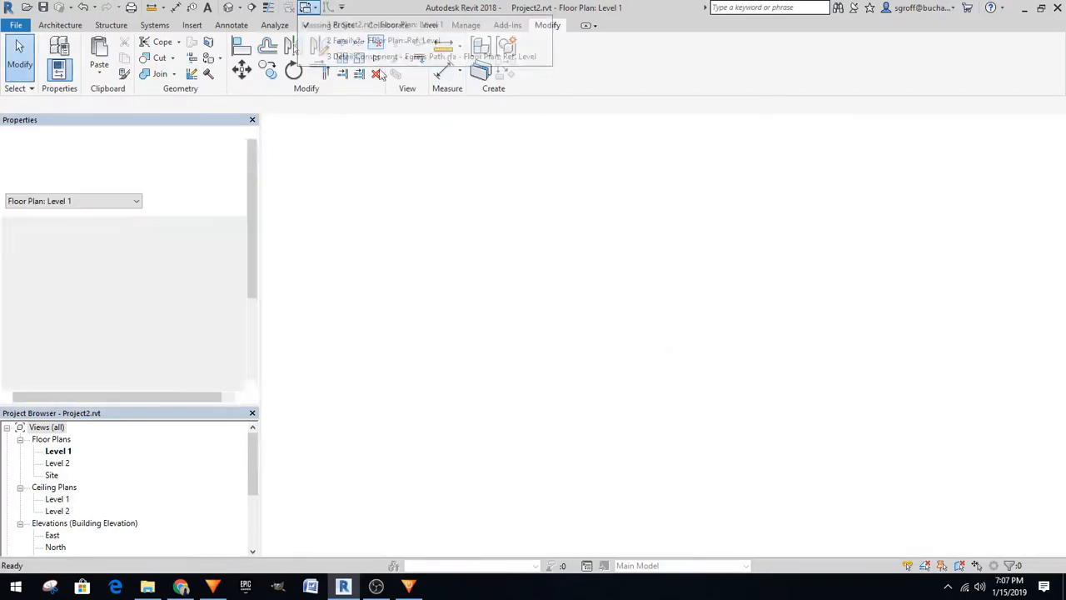
scroll(855, 317, "down", 1)
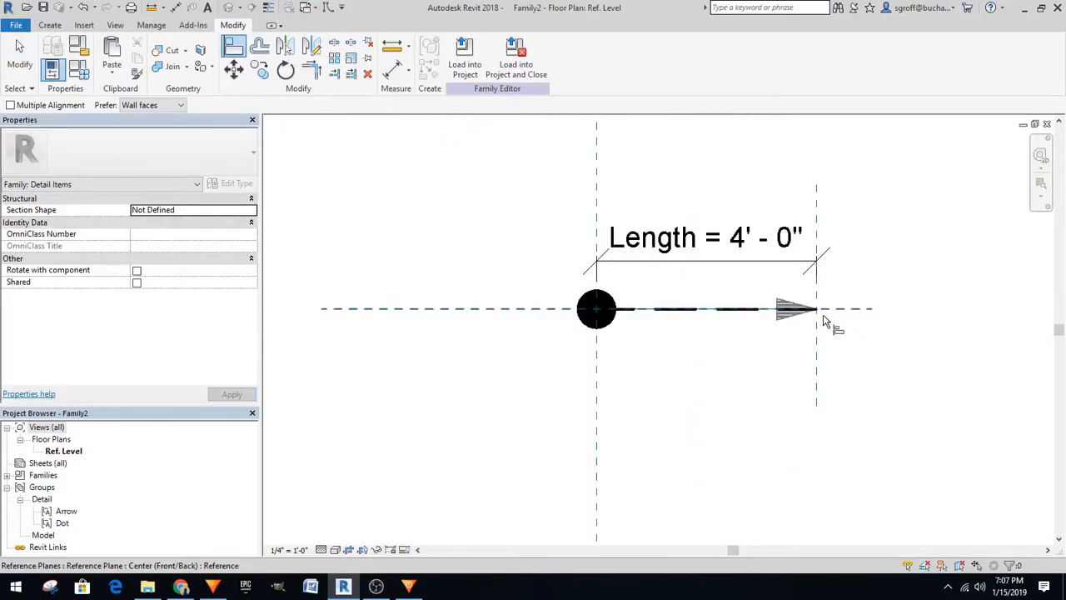
scroll(824, 313, "down", 2)
key("Escape")
scroll(767, 349, "up", 3)
Review the properties of the Dot parameter in the family types and turn on the Arrow visibility parameter
left_click(80, 70)
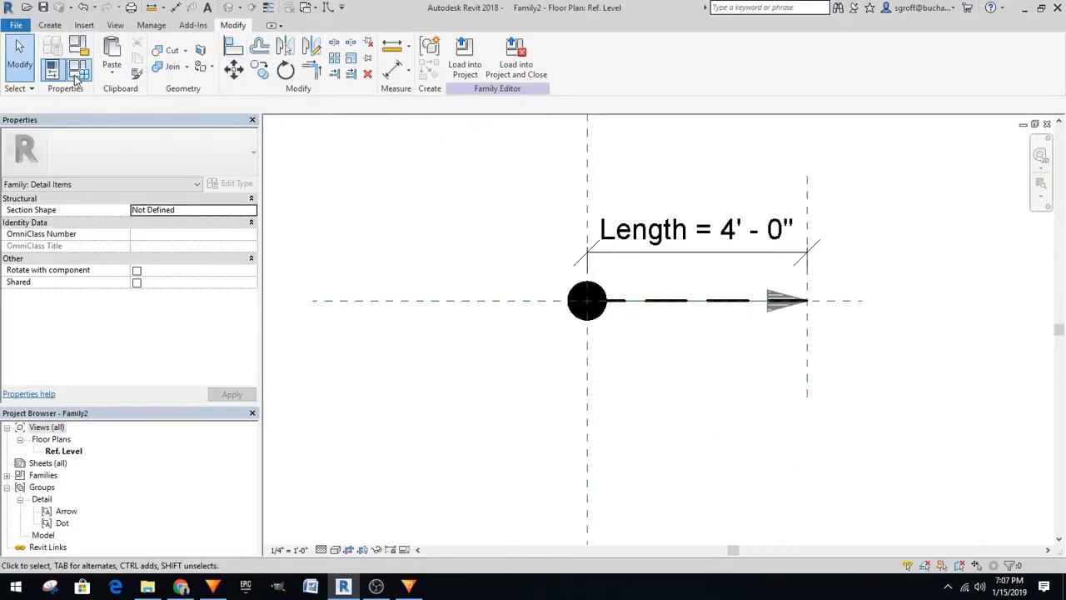
left_click_drag(611, 42, 585, 51)
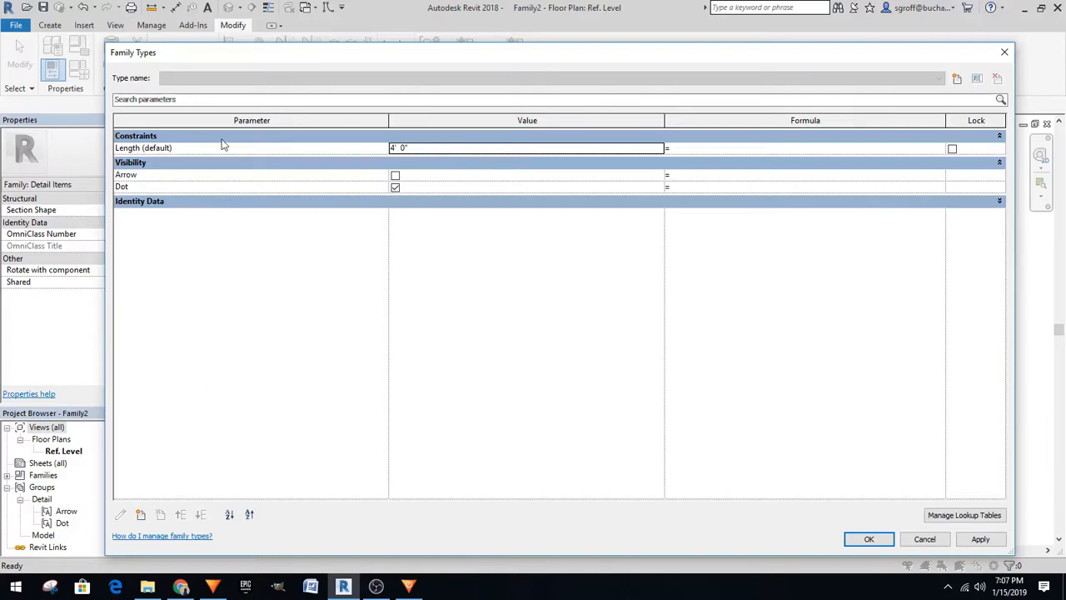
left_click(303, 177)
left_click(145, 186)
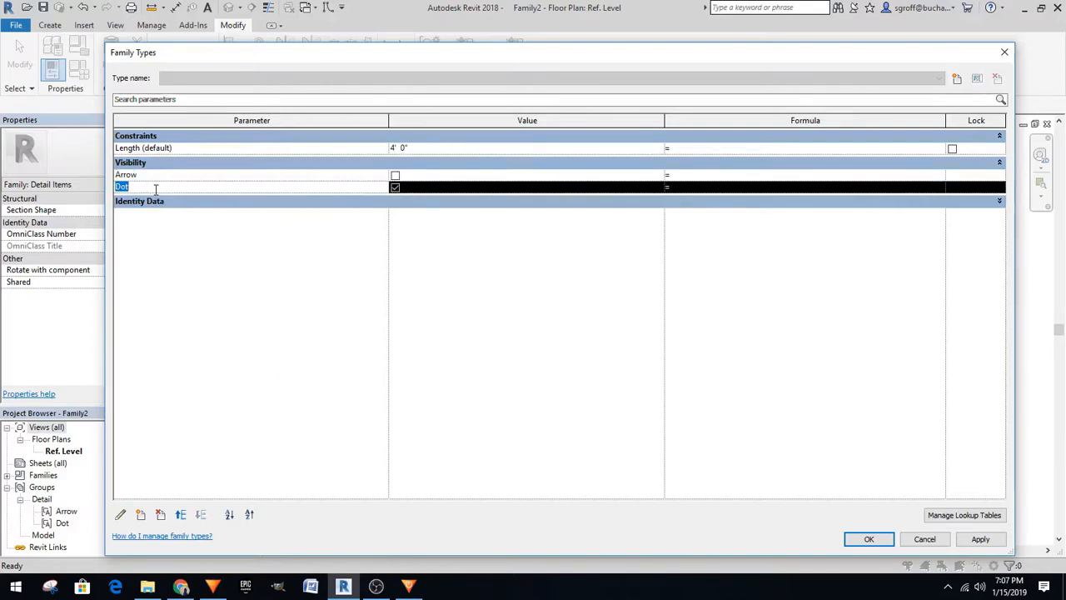
left_click(172, 175)
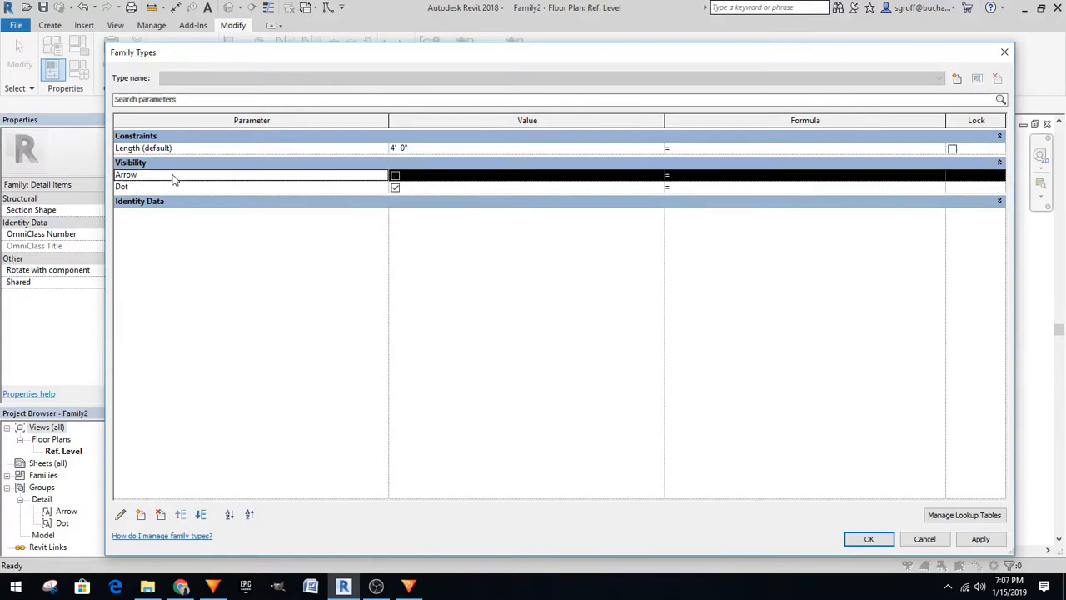
left_click(150, 187)
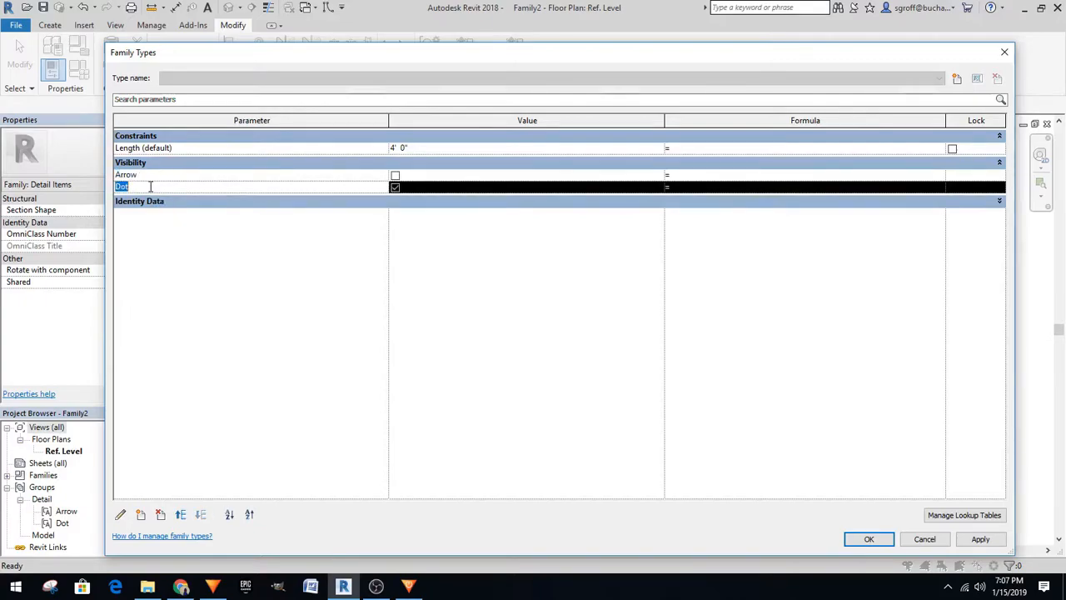
left_click(121, 515)
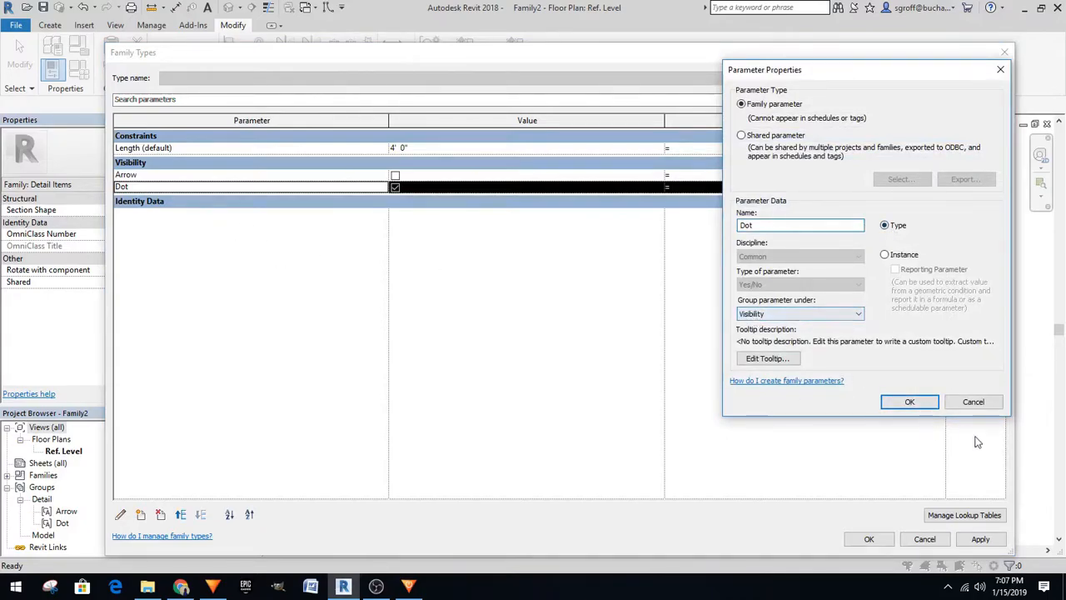
left_click(909, 404)
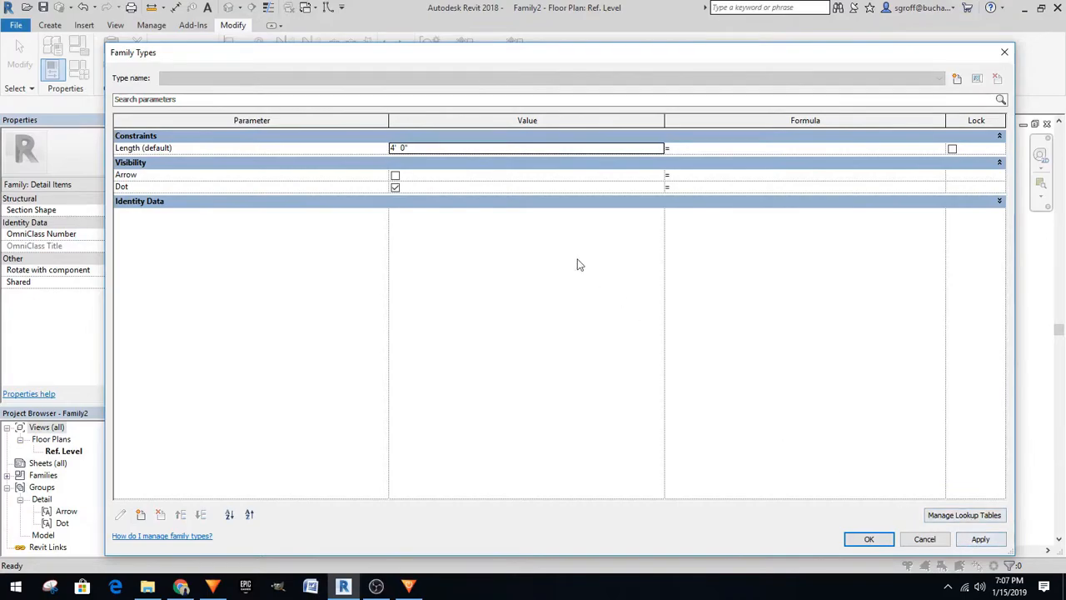
left_click(397, 176)
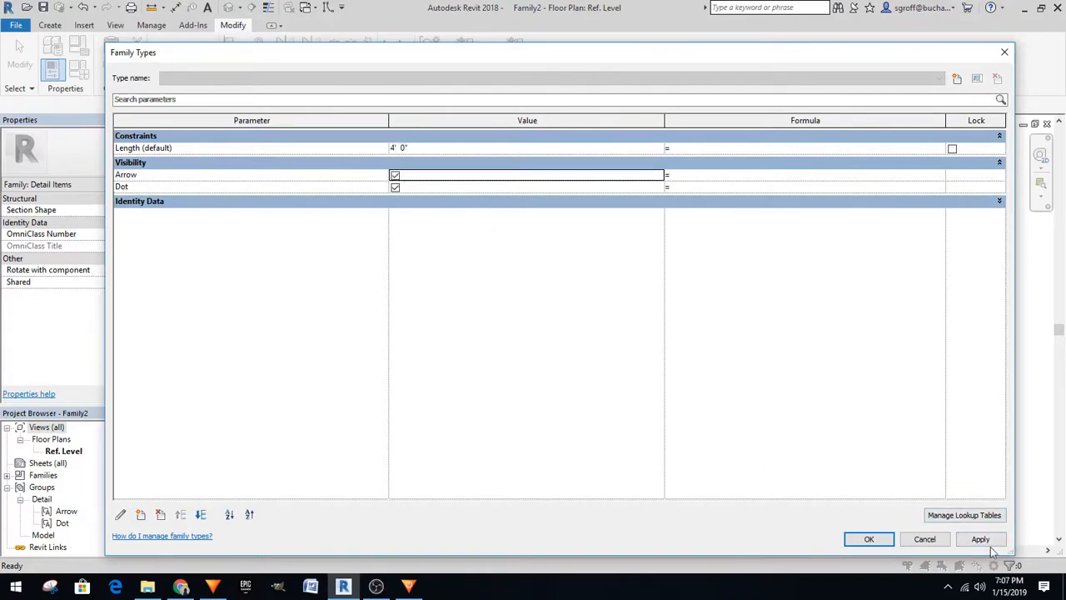
left_click(882, 541)
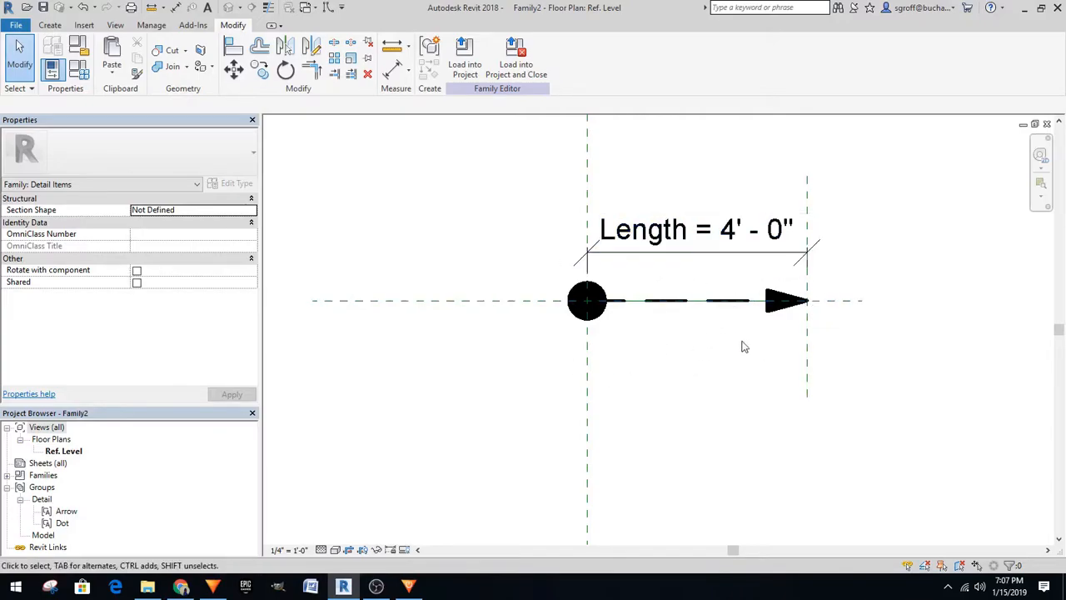
Examine which line categories overlap between the dot and arrow by filtering a selection of them, leaving the filter unchanged
scroll(719, 291, "up", 2)
left_click_drag(736, 288, 668, 370)
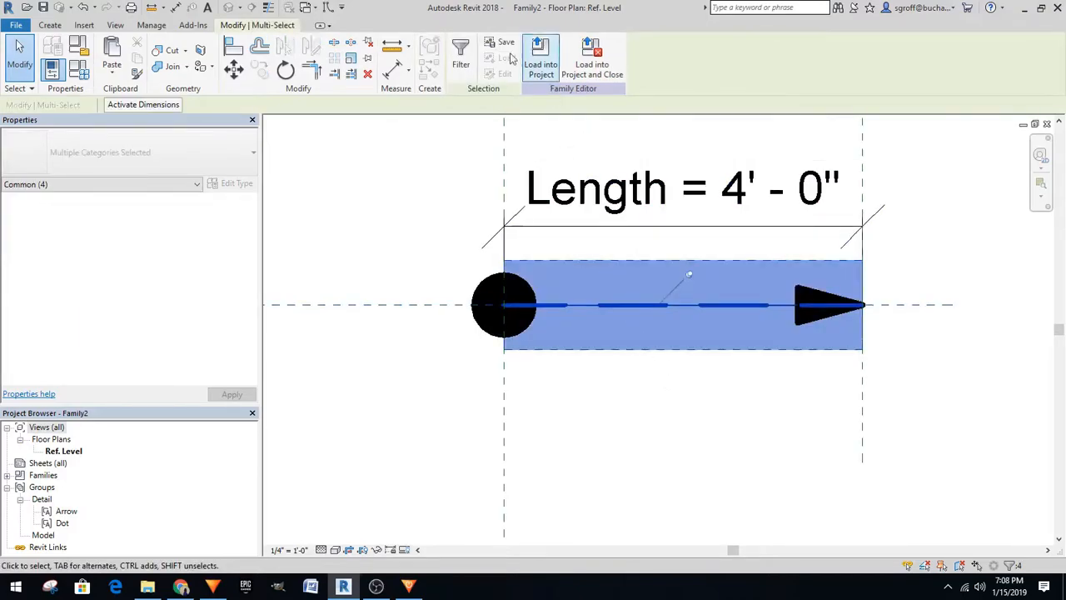
left_click(461, 54)
left_click(434, 210)
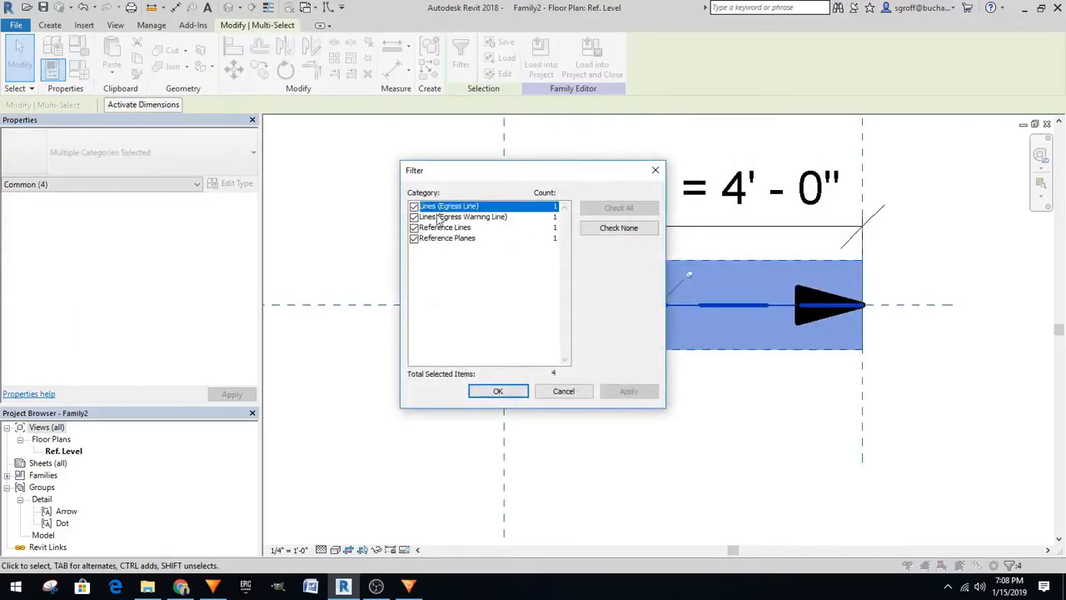
left_click(440, 218)
left_click(564, 392)
left_click(645, 426)
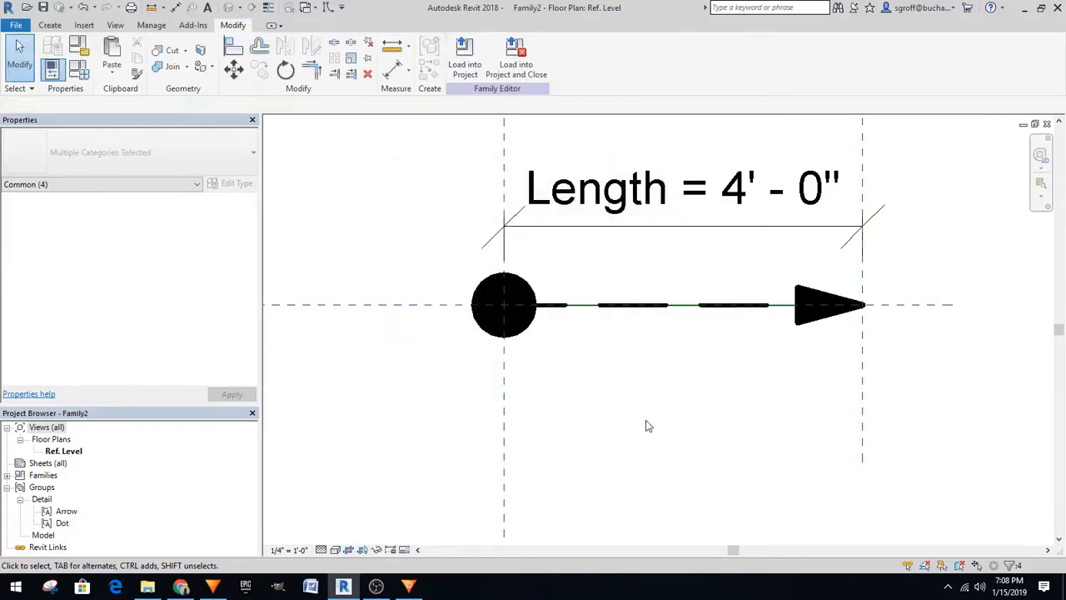
scroll(683, 343, "down", 1)
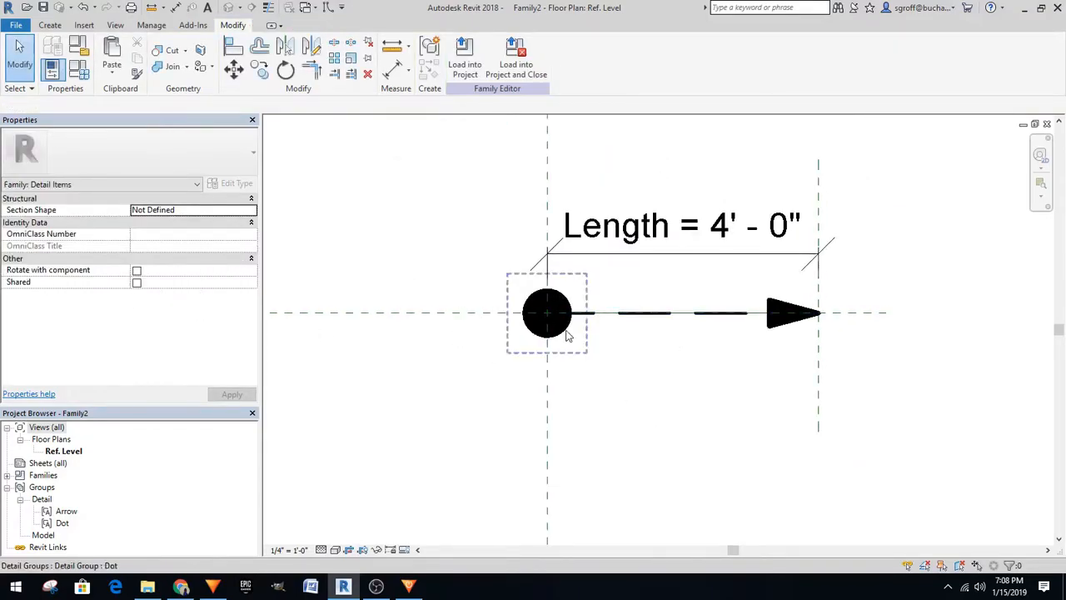
Add the shared parameter Common Path Check from the Egress group to the family as an instance parameter under Other
left_click(79, 71)
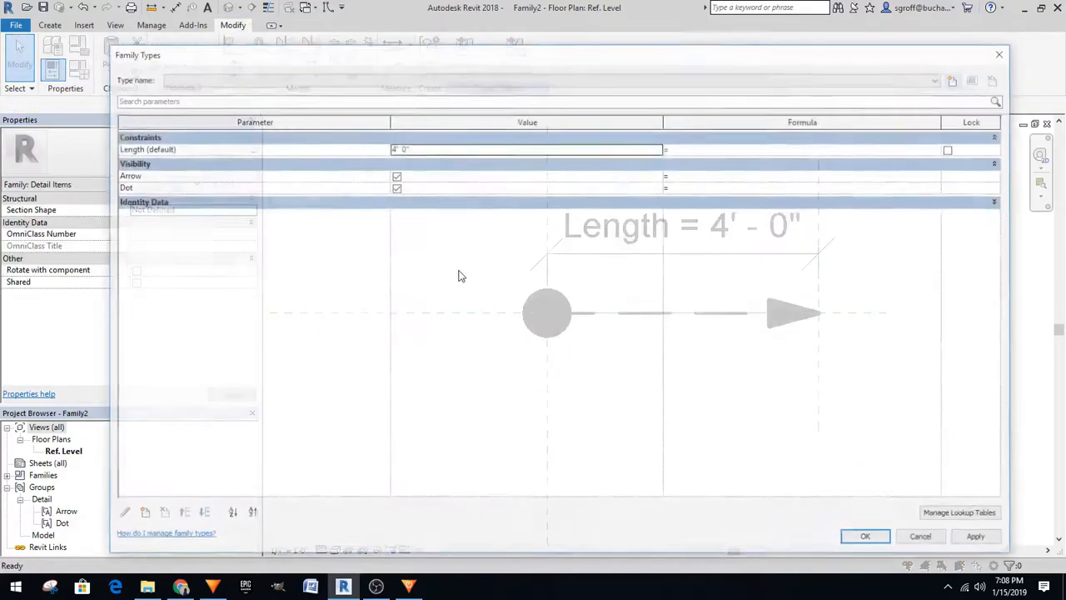
left_click_drag(631, 59, 637, 38)
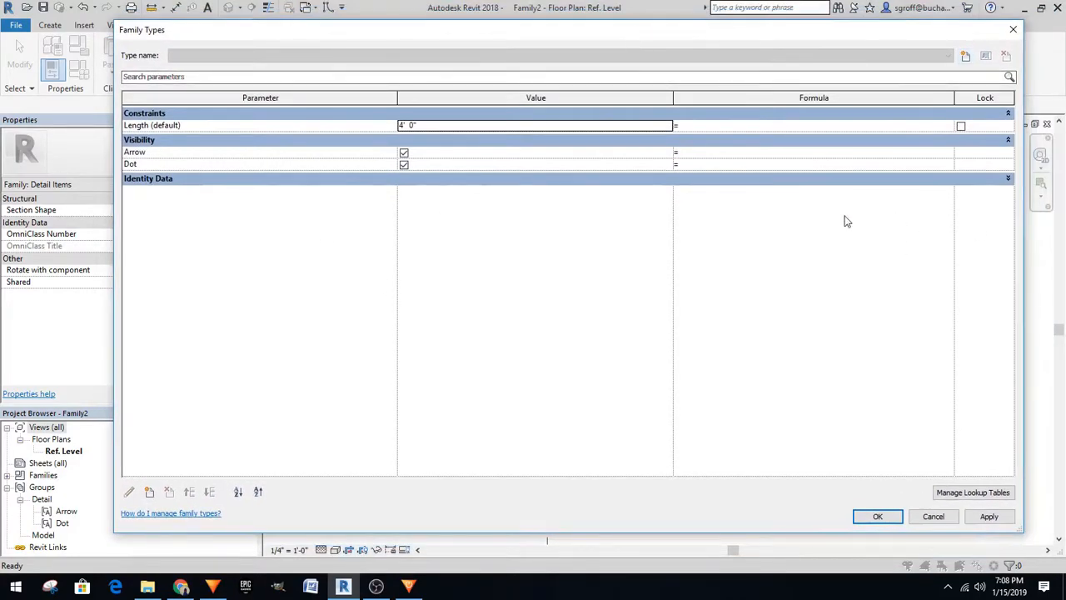
left_click(149, 493)
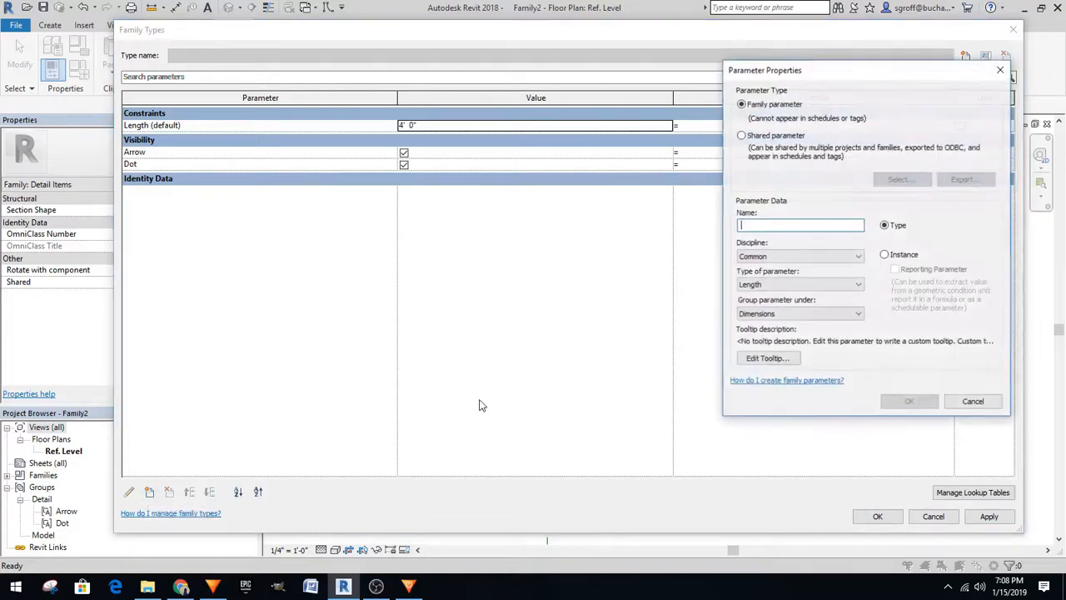
left_click(741, 135)
left_click(902, 179)
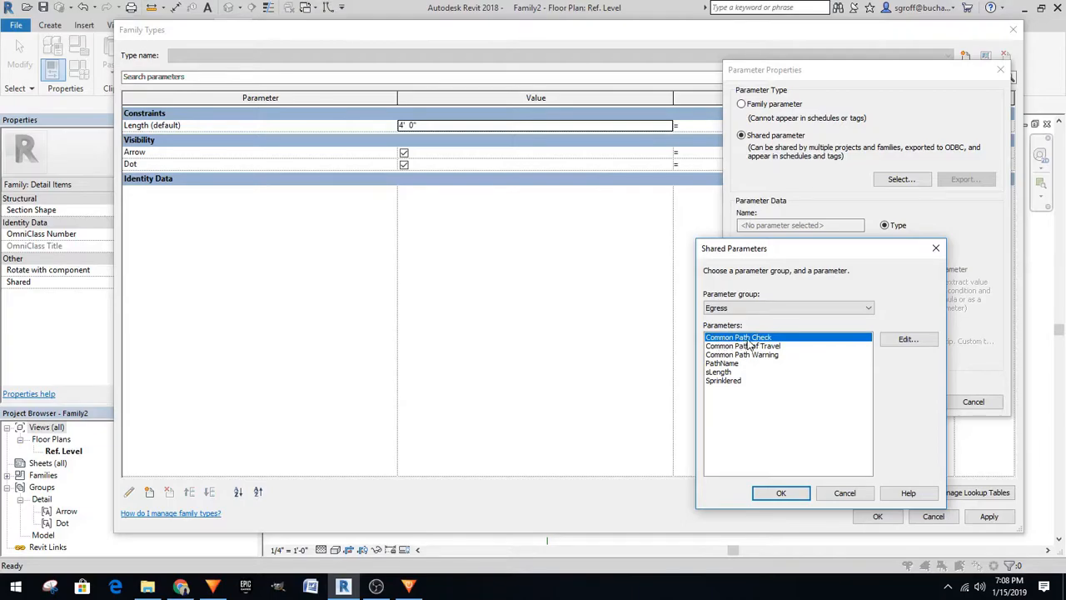
left_click(781, 492)
left_click(887, 255)
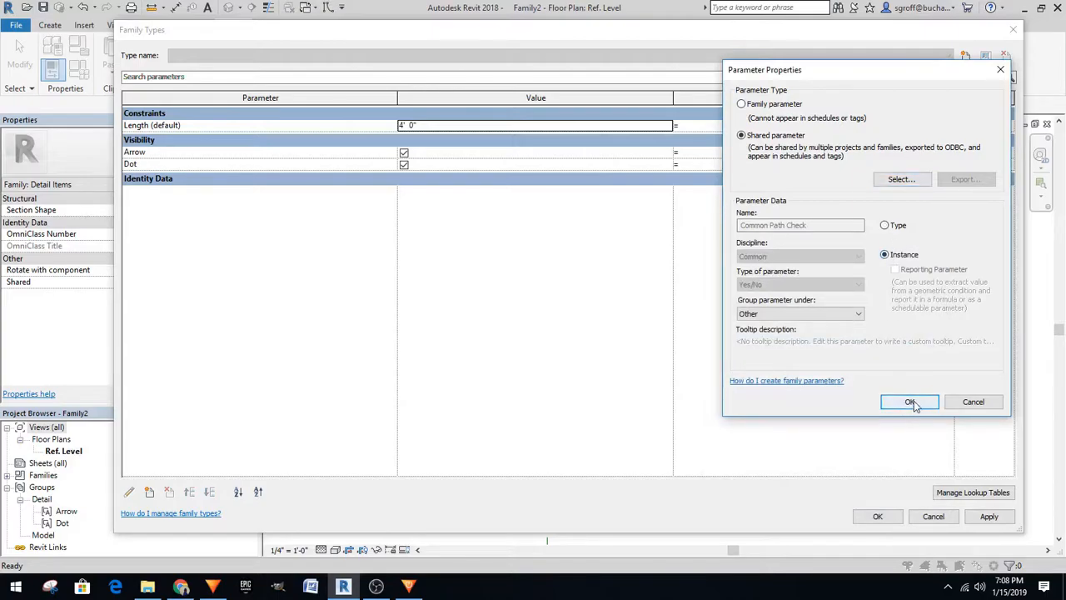
left_click(910, 402)
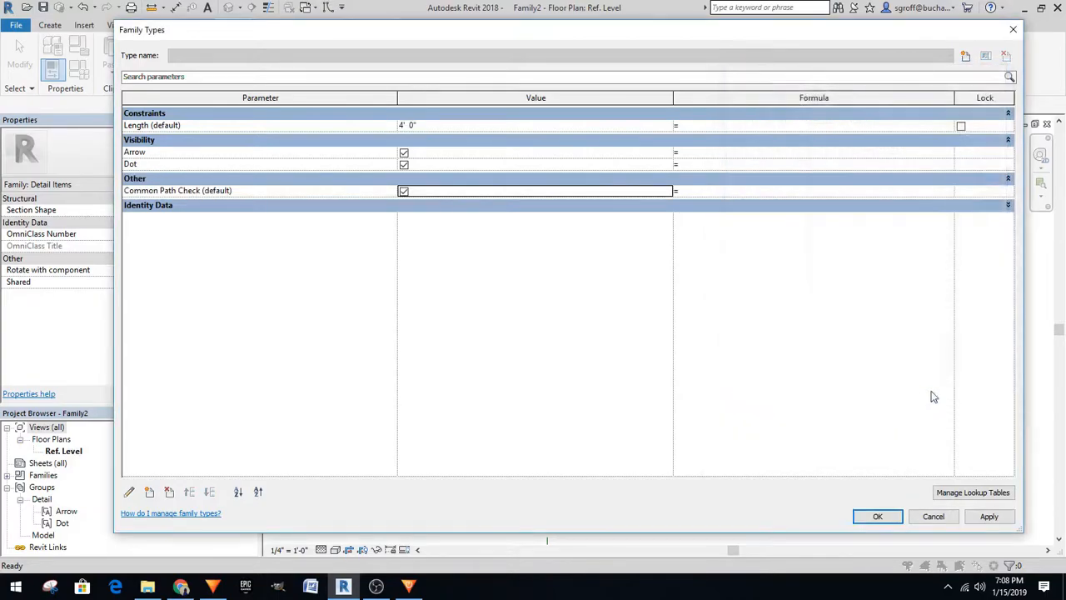
Add the shared parameter Common Path of Travel from the Egress group as an instance parameter under Dimensions
left_click(149, 492)
left_click(741, 135)
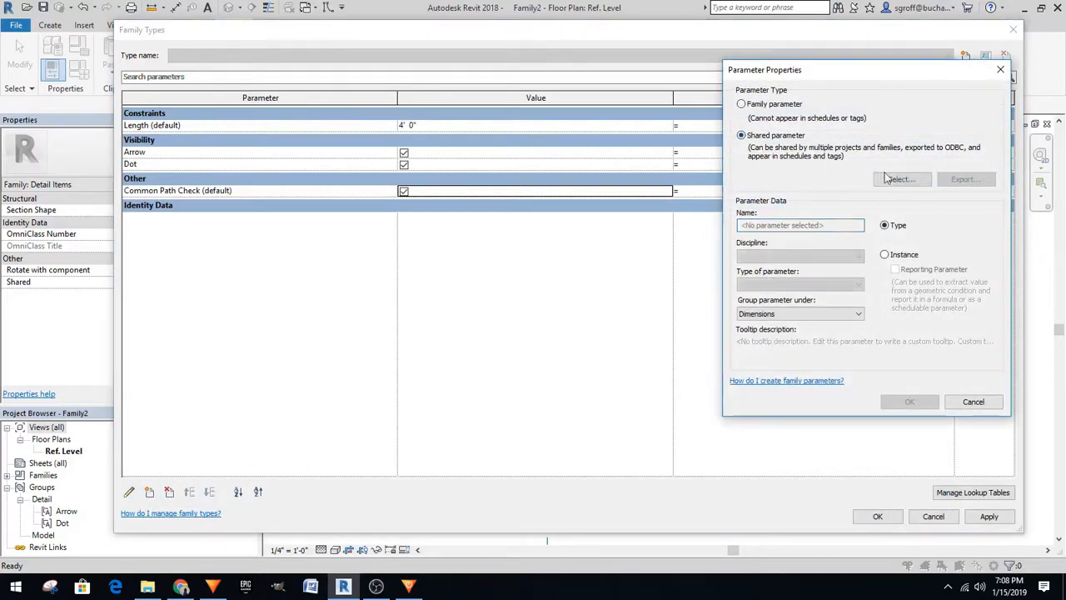
left_click(901, 179)
left_click(773, 345)
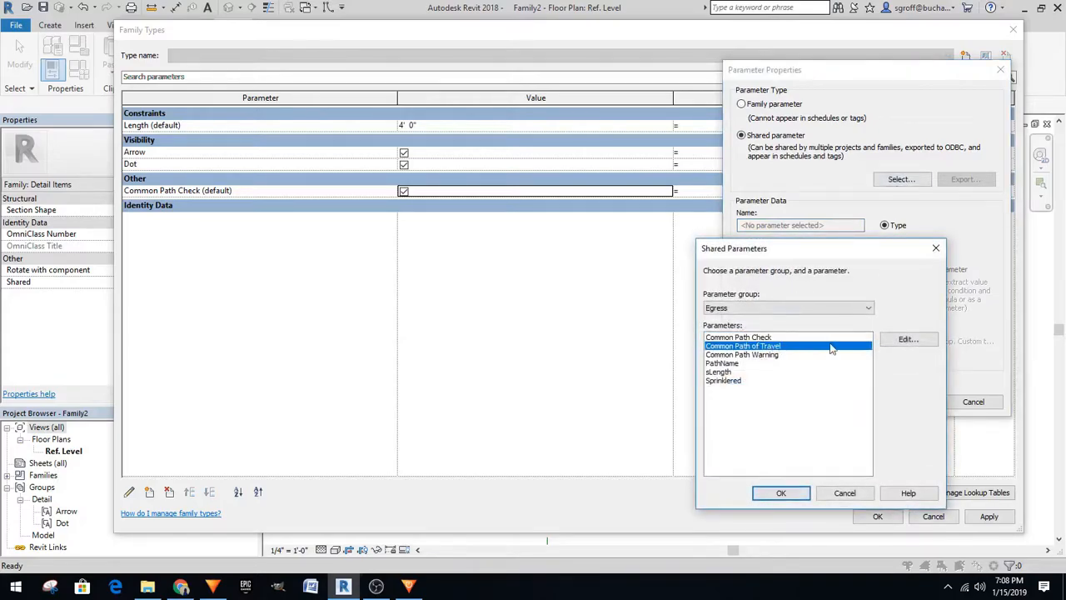
left_click(781, 493)
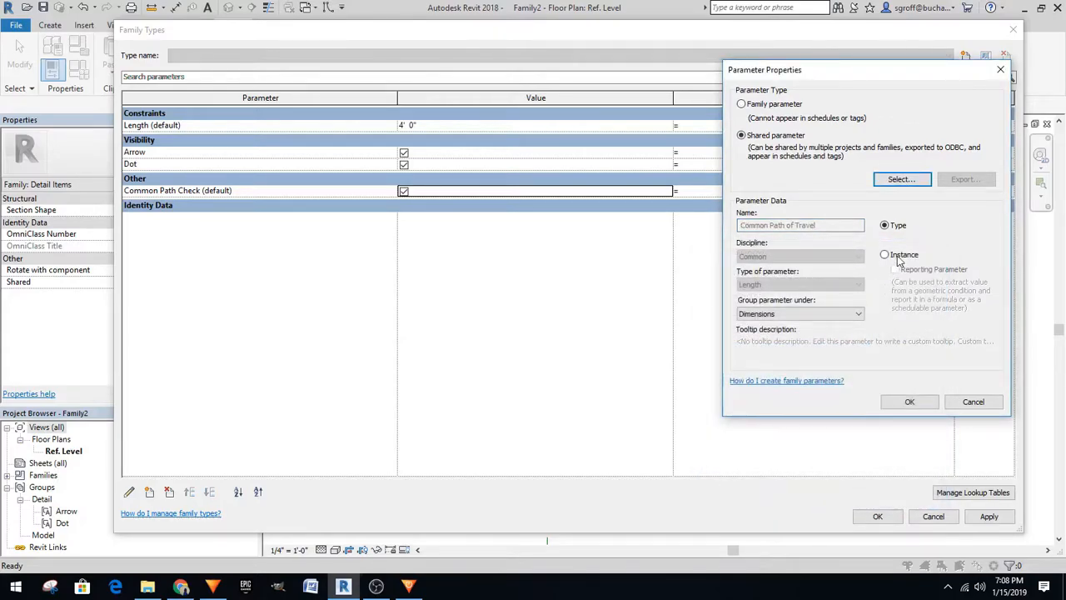
left_click(884, 255)
left_click(908, 403)
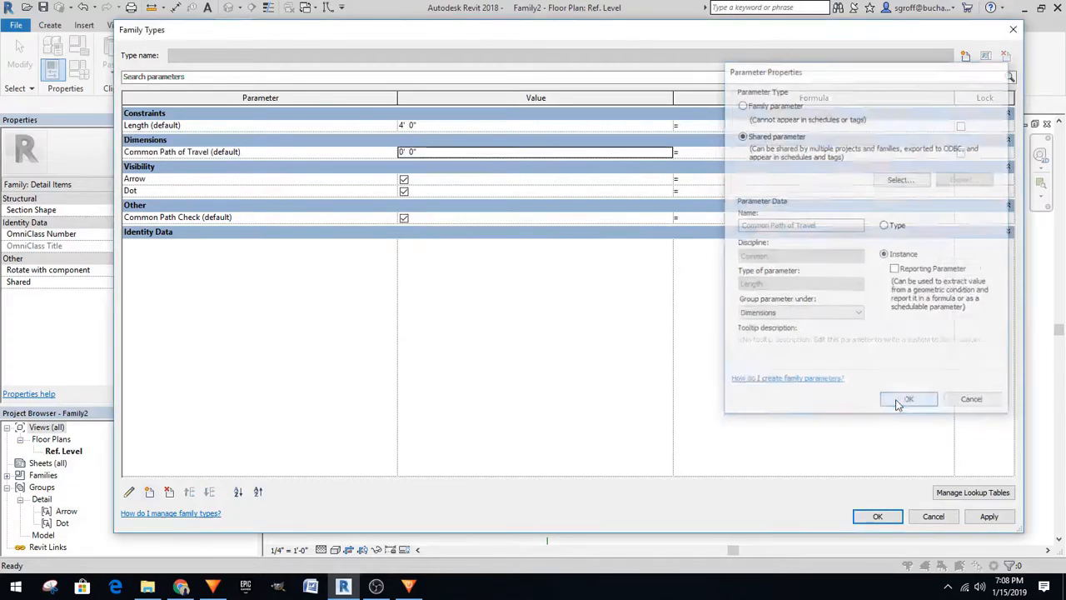
Add the shared parameter Common Path Warning from the Egress group as an instance parameter under Other
left_click(149, 491)
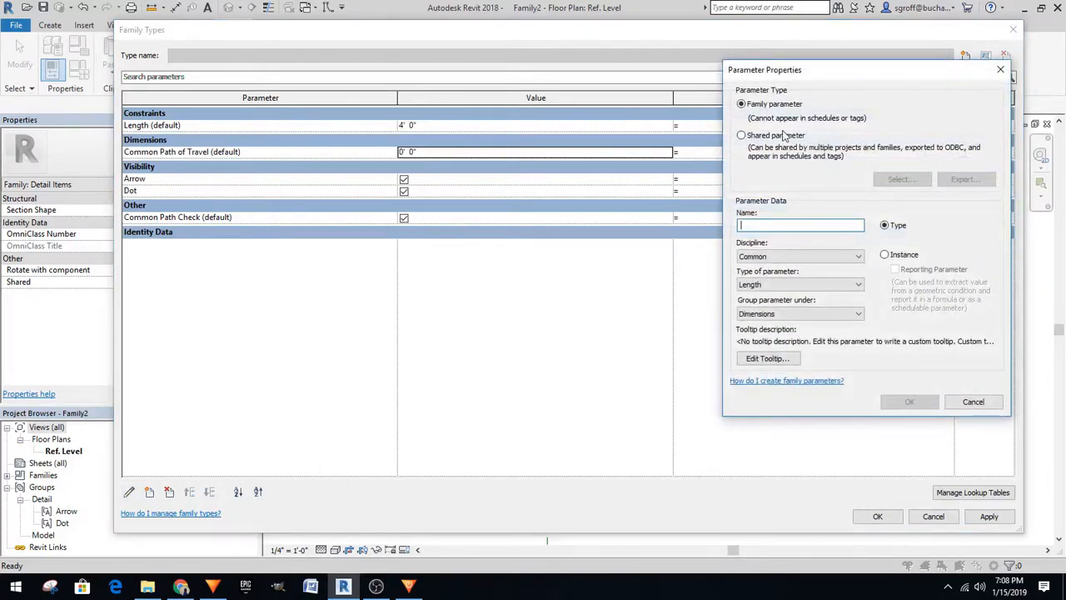
left_click(792, 136)
left_click(902, 178)
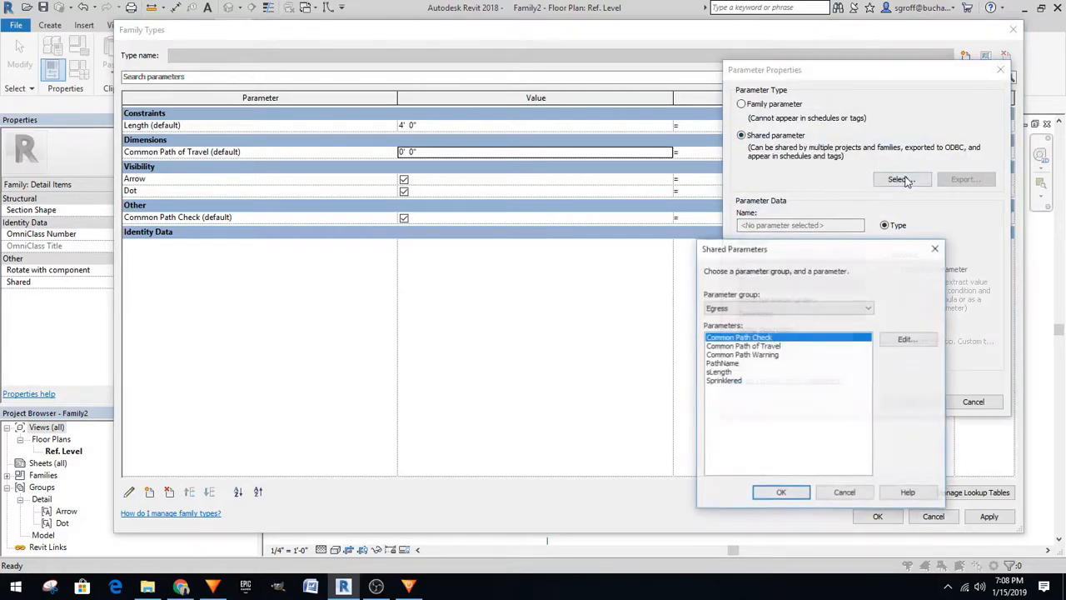
left_click(750, 354)
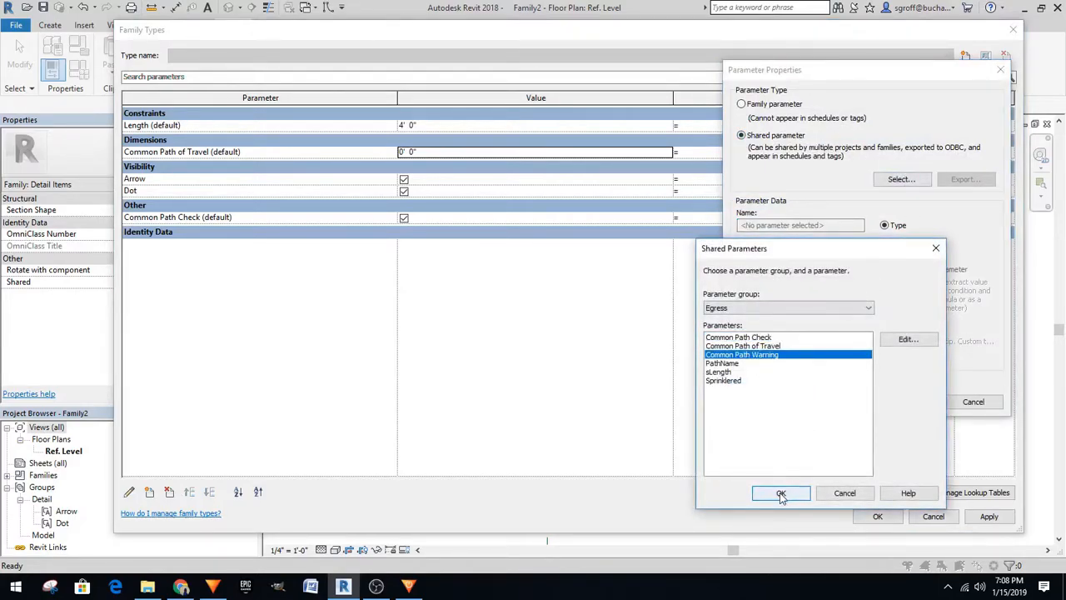
left_click(780, 494)
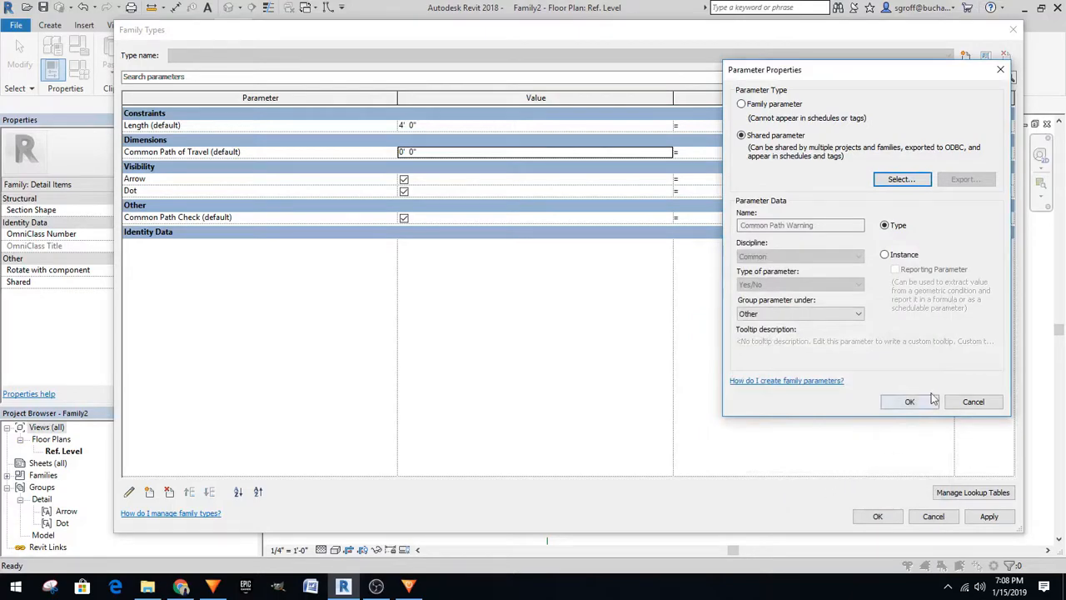
left_click(884, 254)
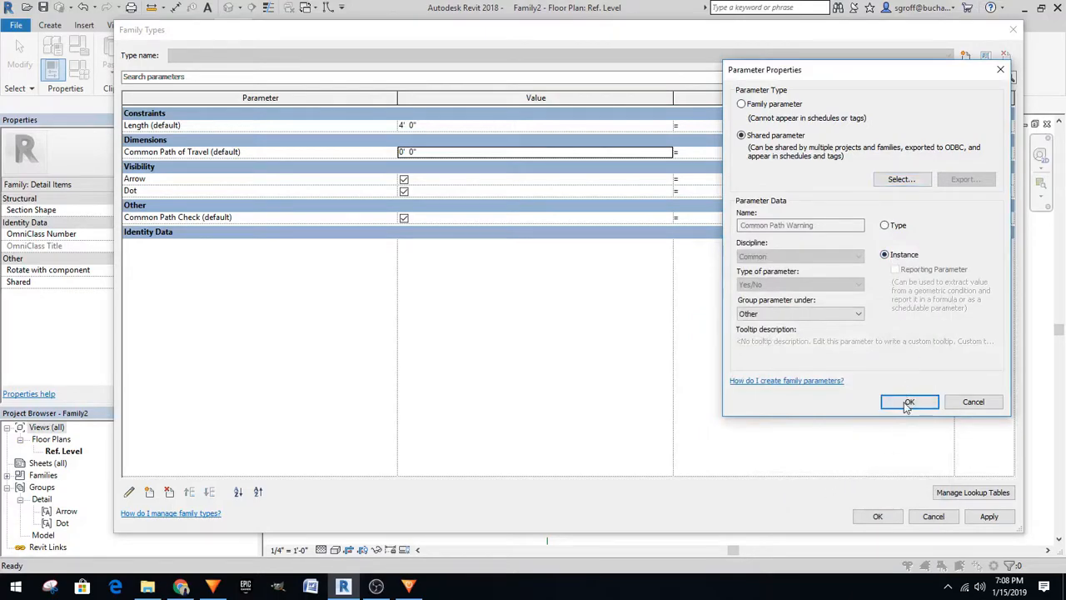
left_click(908, 403)
Add the shared parameter sLength from the Egress group as an instance parameter under Dimensions
left_click(149, 492)
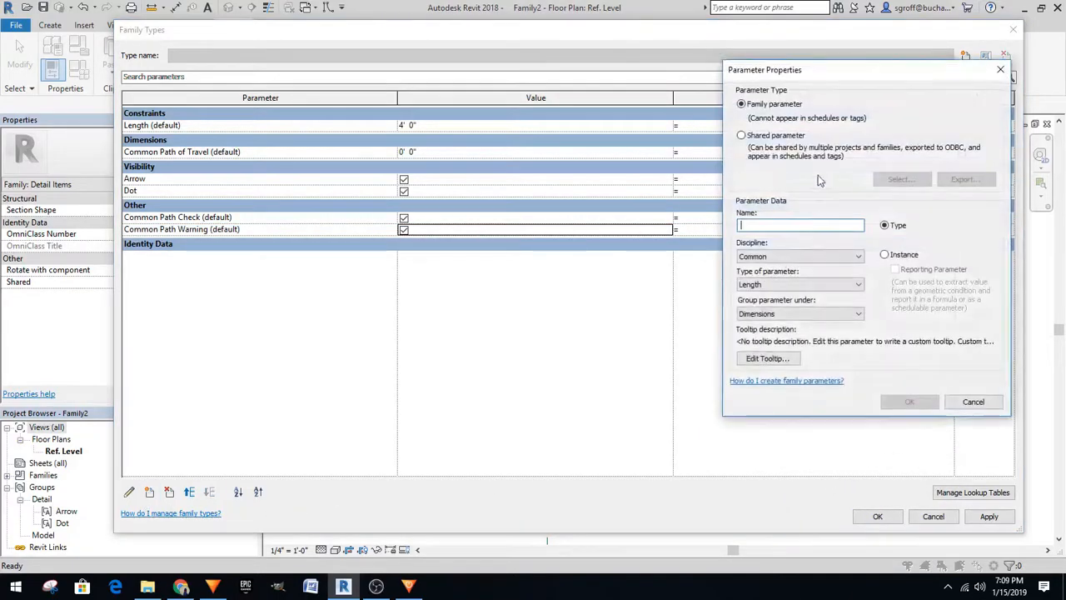
left_click(741, 135)
left_click(902, 179)
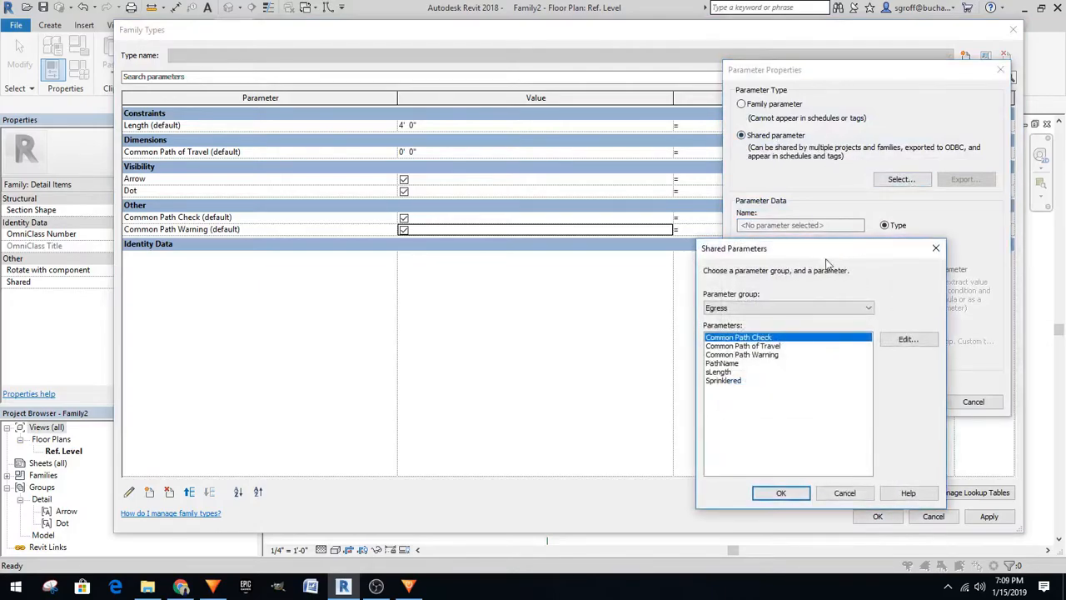
left_click(738, 372)
left_click(783, 494)
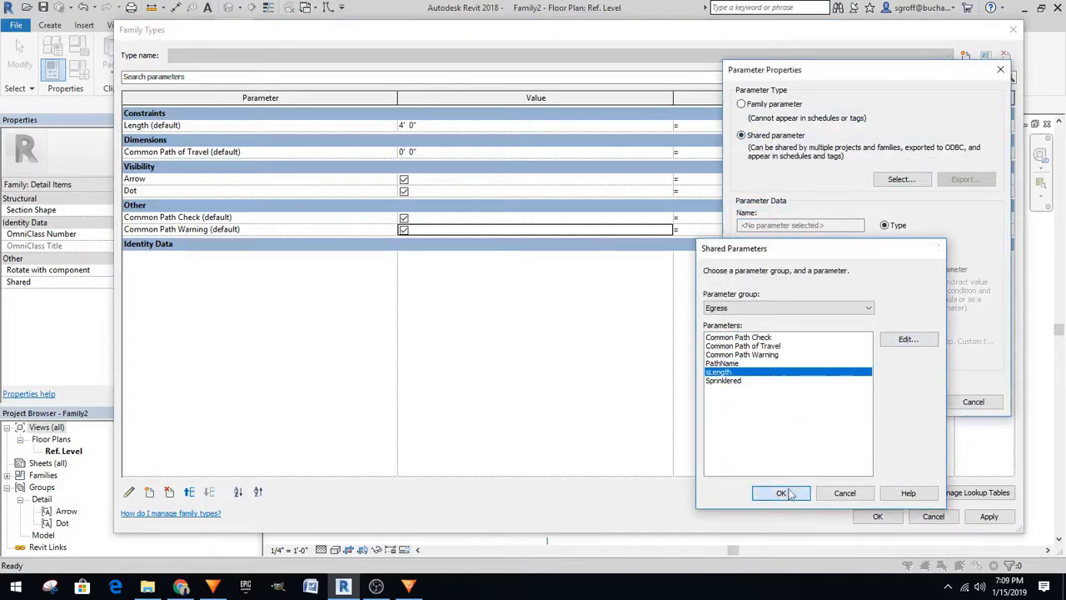
left_click(885, 254)
left_click(910, 401)
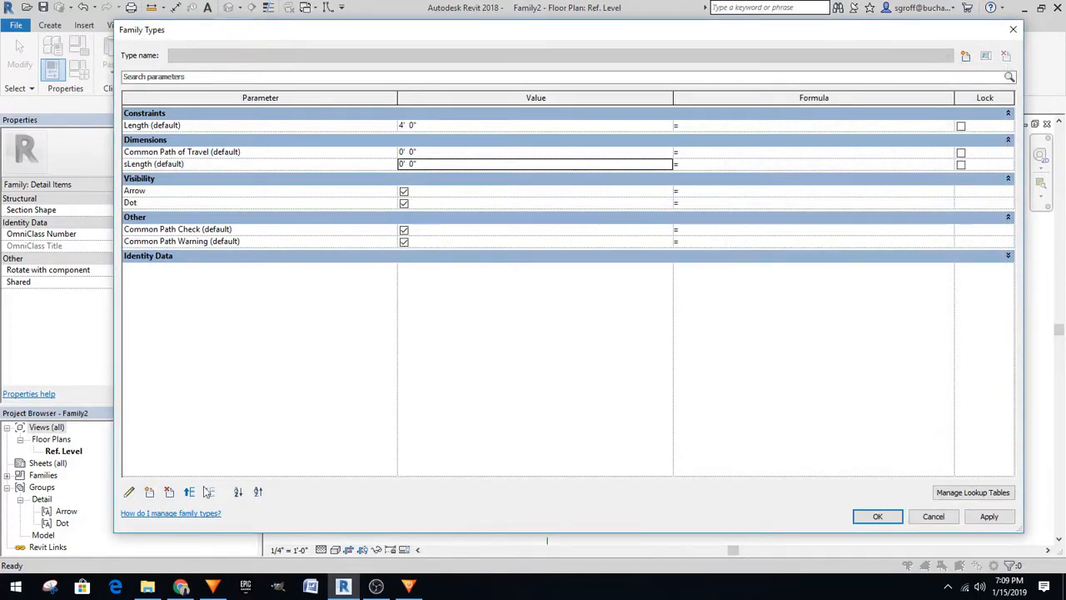
left_click(149, 491)
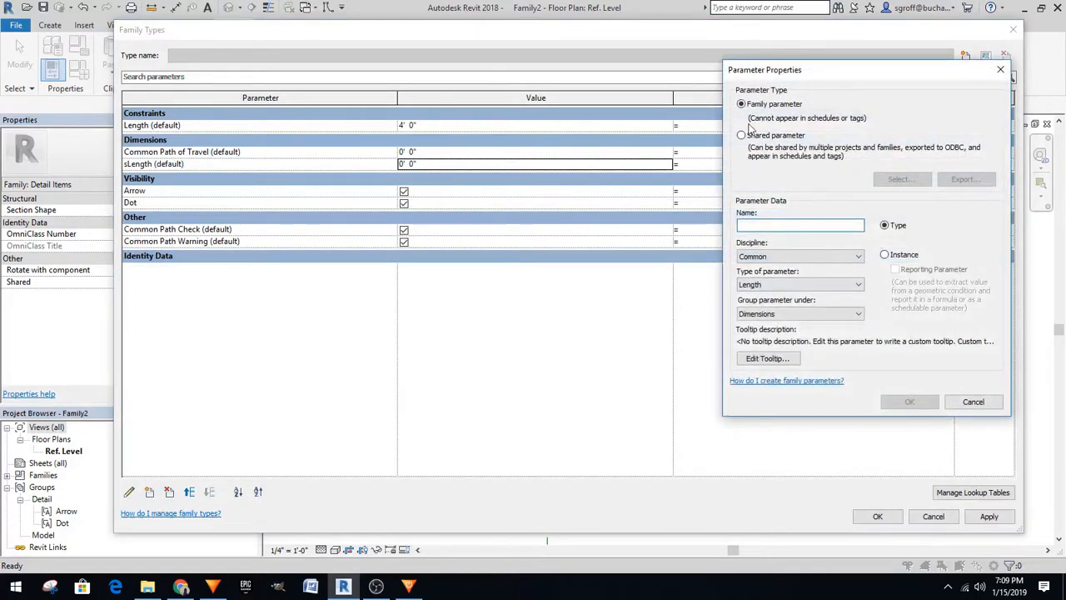
left_click(743, 135)
left_click(901, 179)
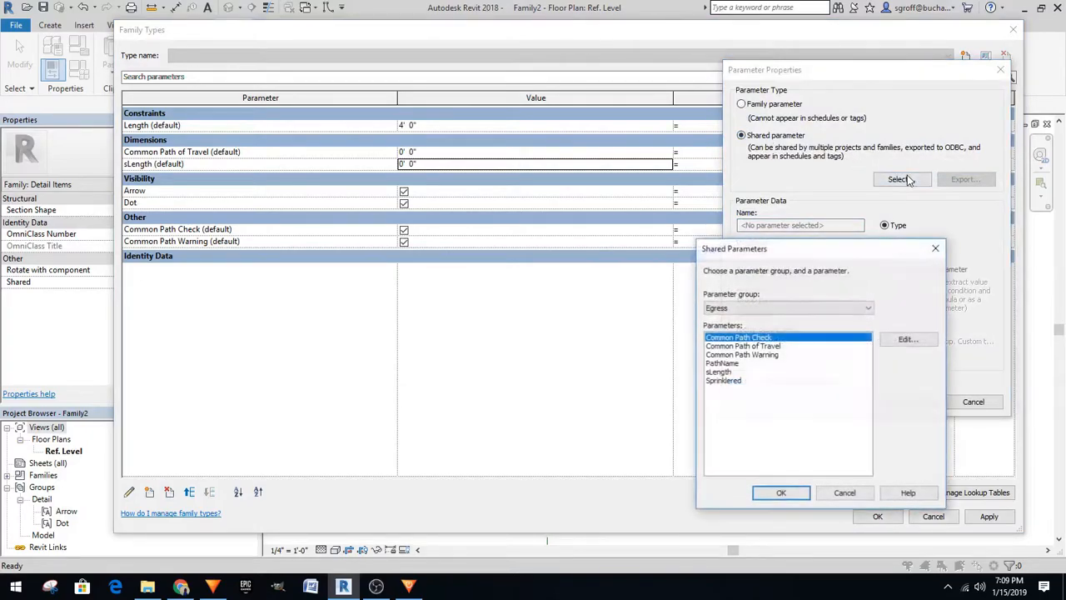
left_click(730, 372)
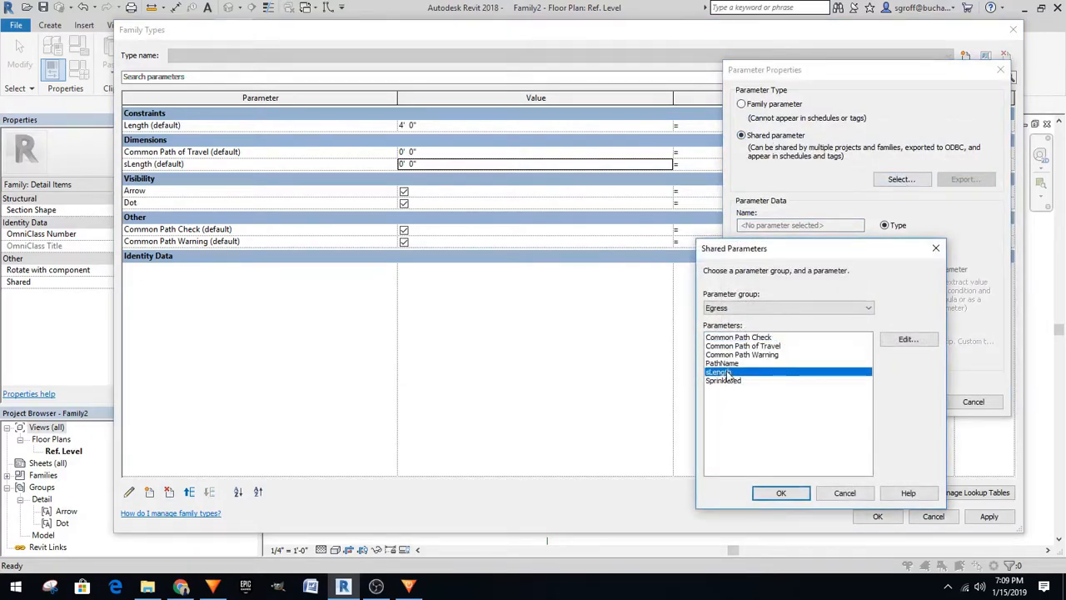
left_click(790, 497)
left_click(885, 255)
left_click(896, 270)
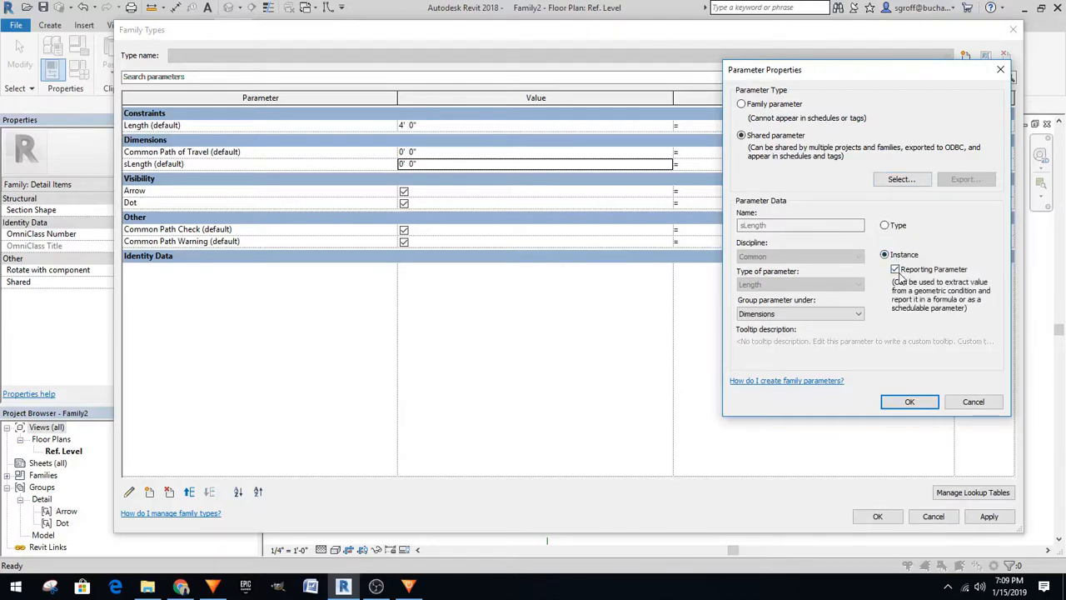
left_click(909, 402)
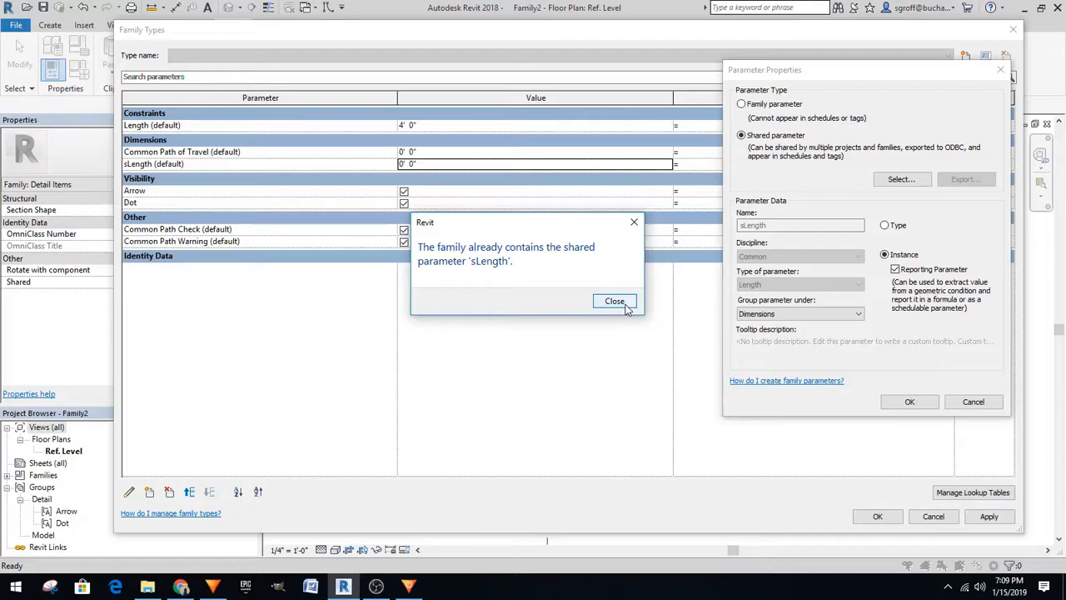
left_click(615, 302)
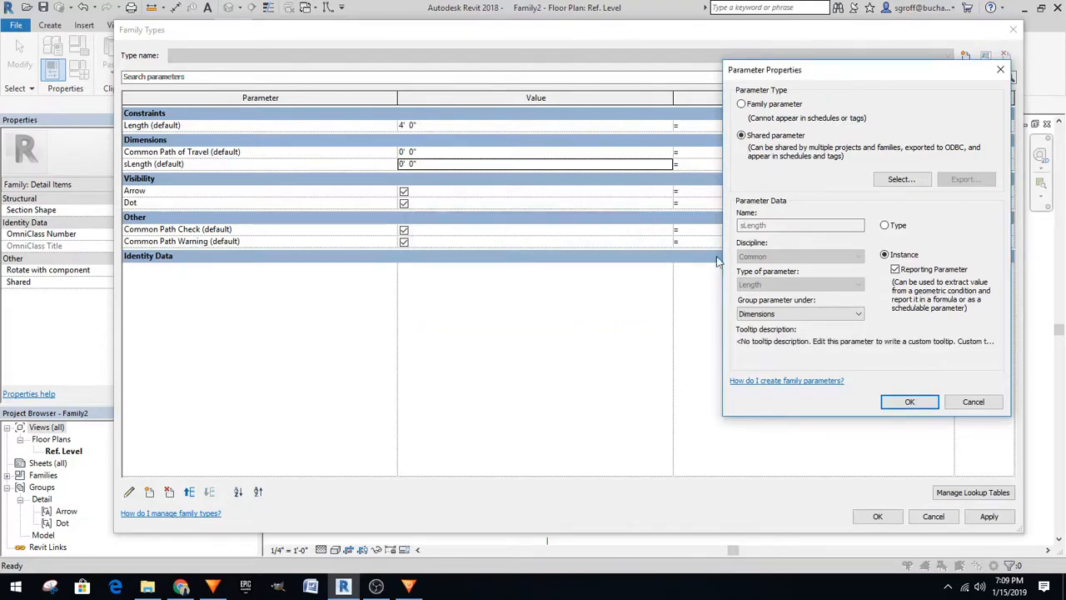
left_click(985, 403)
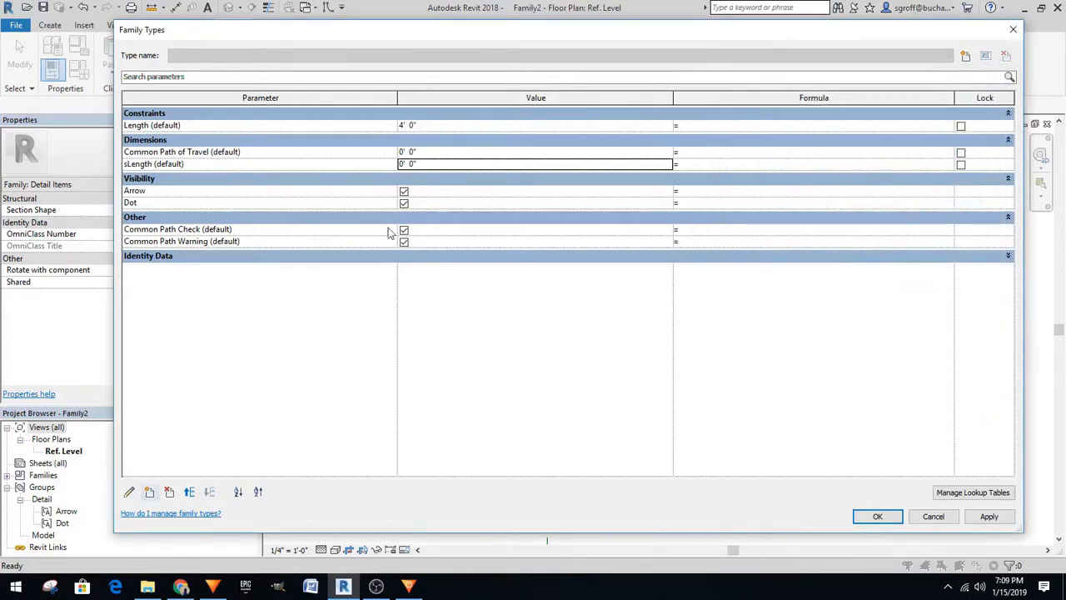
Delete the non-reporting sLength parameter from the family and confirm its removal
left_click(158, 166)
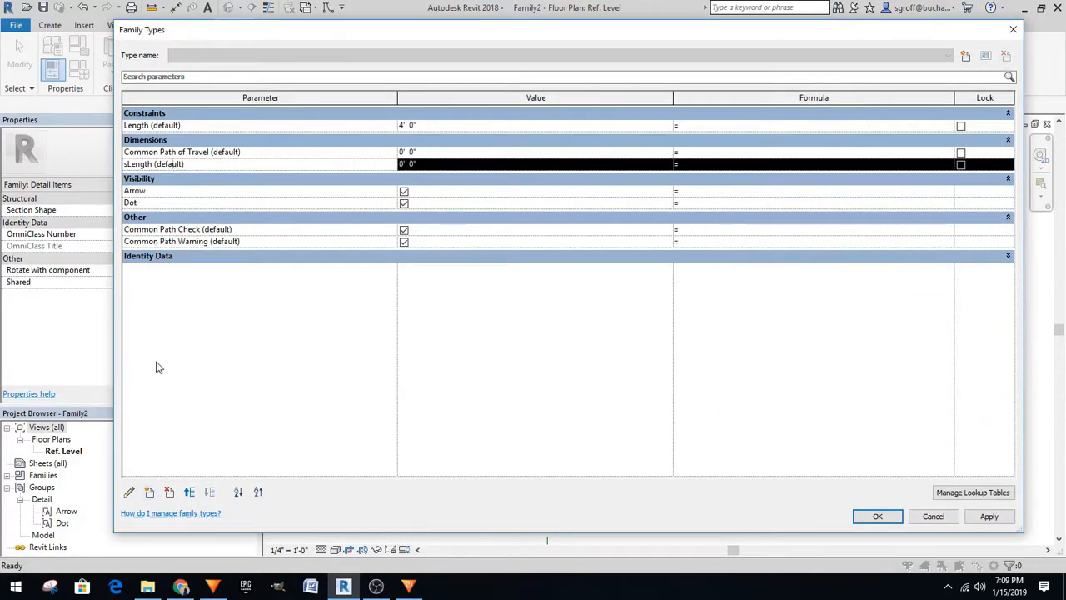
left_click(169, 491)
left_click(565, 293)
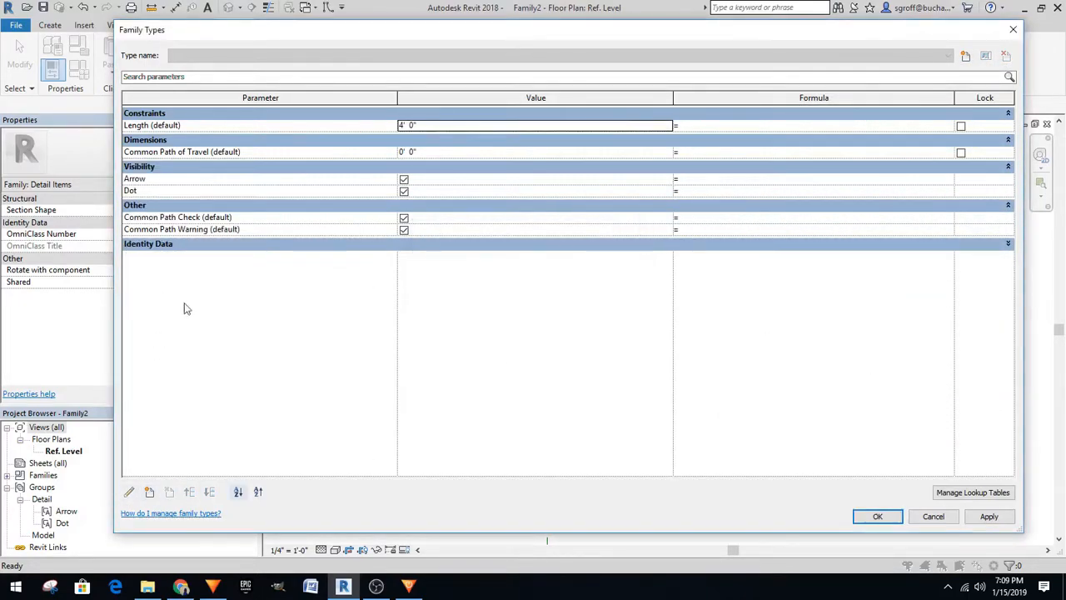
Add the shared parameter sLength from the Egress group as an instance reporting parameter under Dimensions
left_click(149, 491)
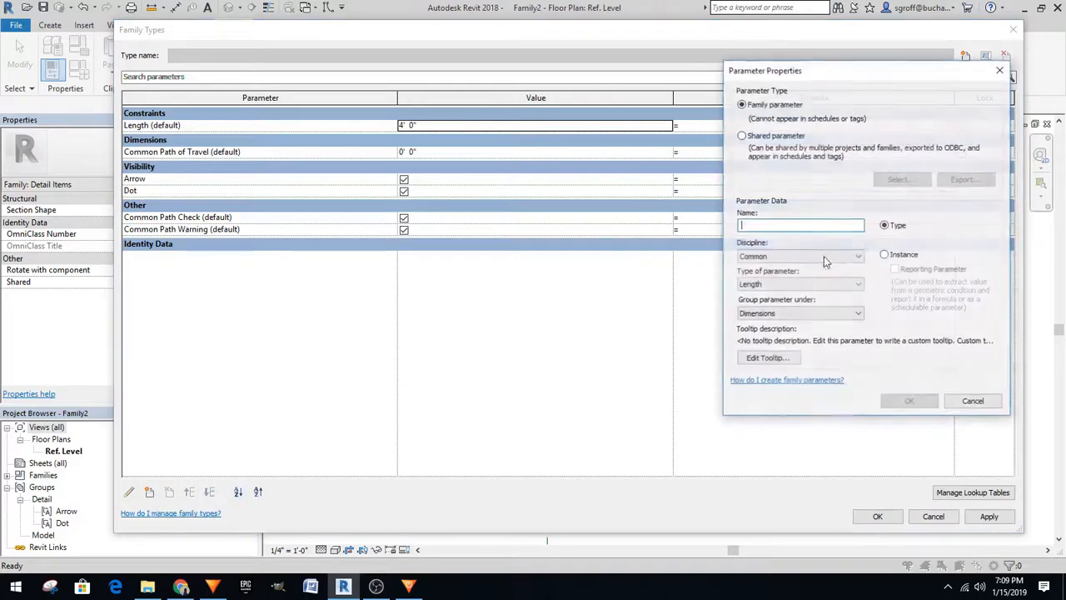
left_click(764, 137)
left_click(899, 179)
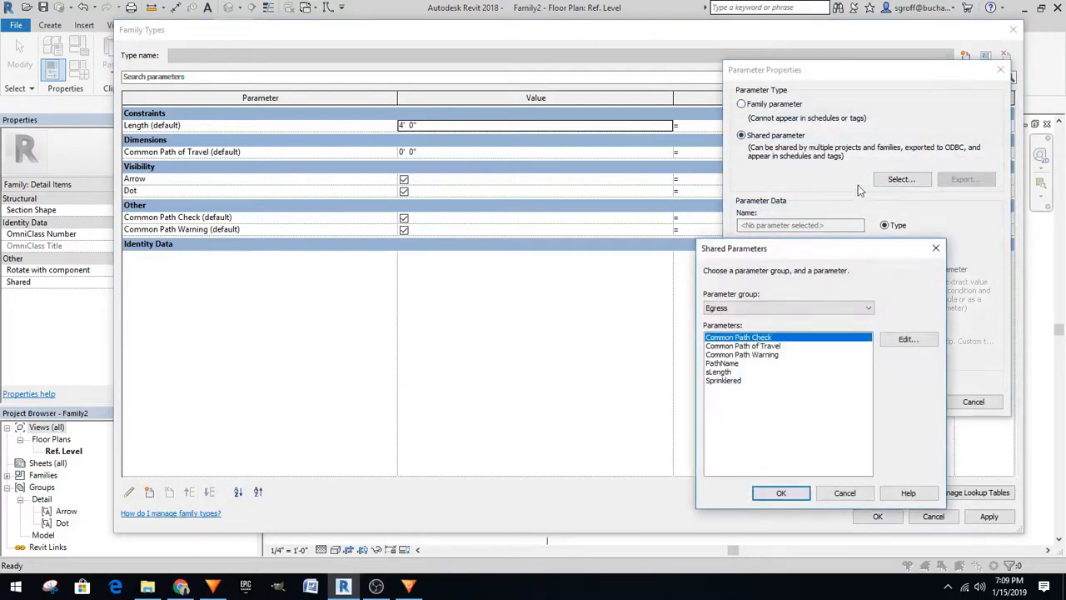
left_click(723, 372)
left_click(798, 491)
left_click(891, 255)
left_click(895, 269)
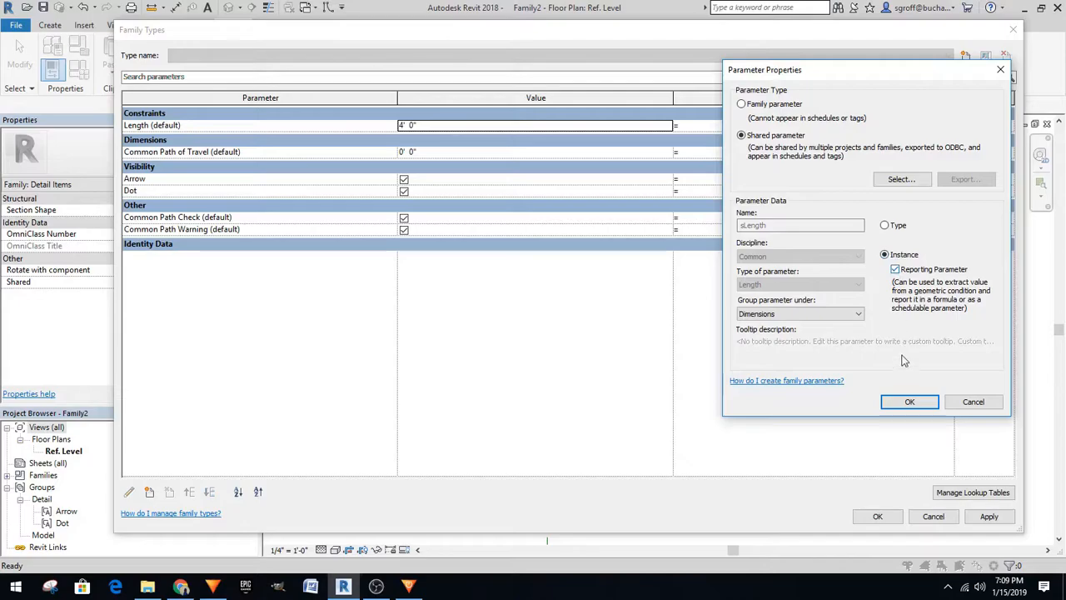
left_click(910, 402)
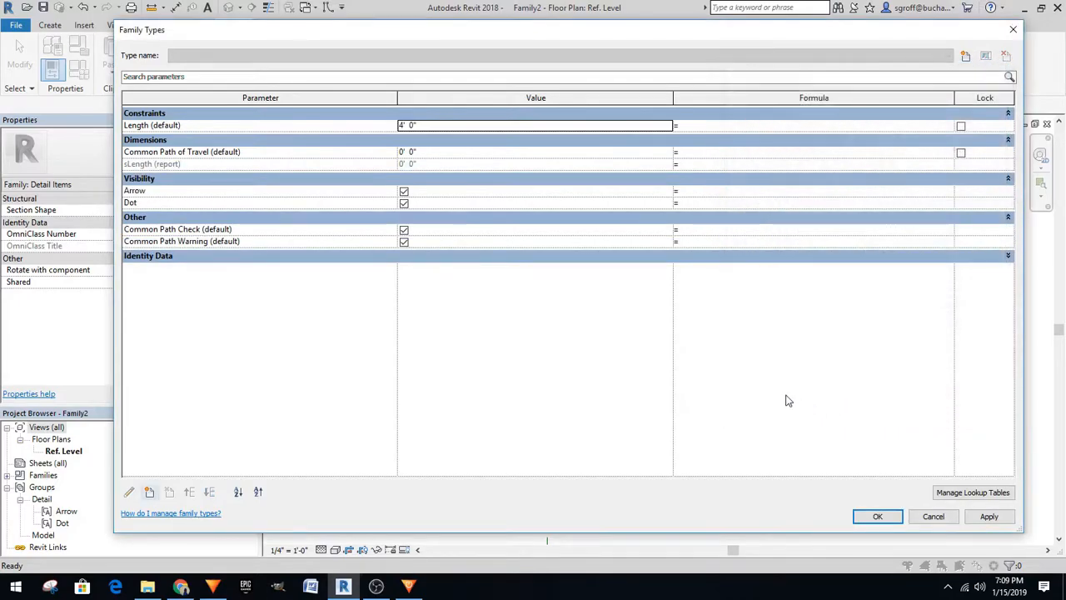
Add the shared parameter Sprinklered from the Egress group as an instance parameter under Other and apply the family type changes
left_click(150, 491)
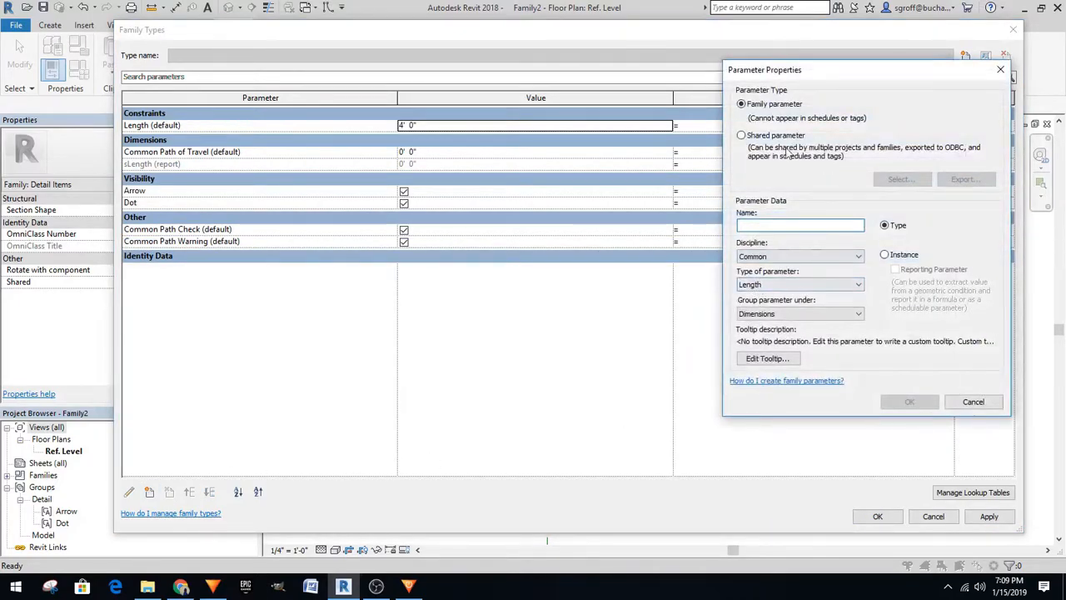
left_click(775, 136)
left_click(902, 179)
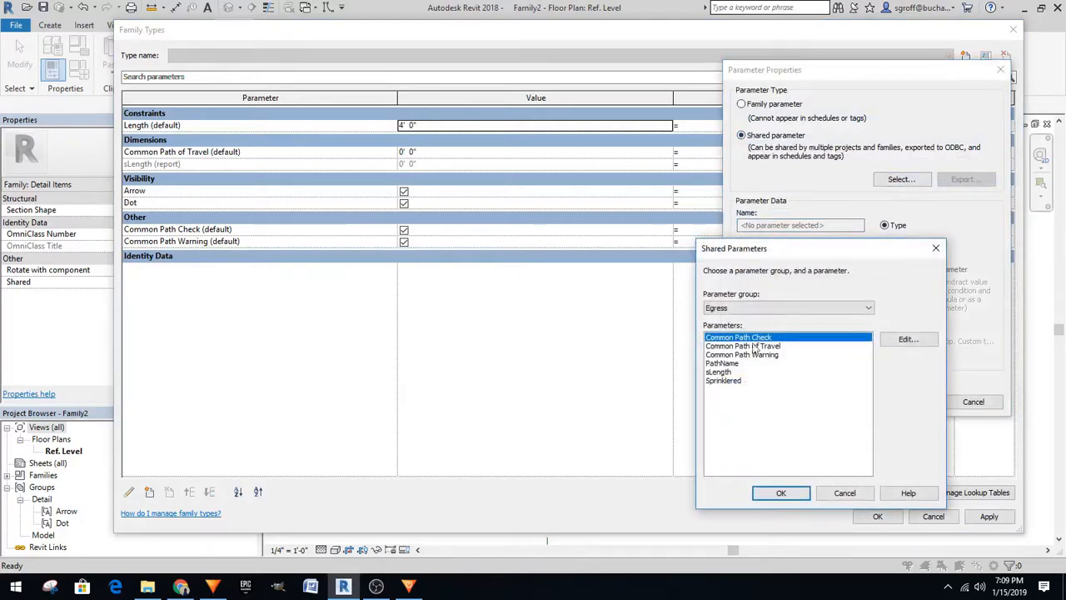
left_click(723, 381)
left_click(782, 493)
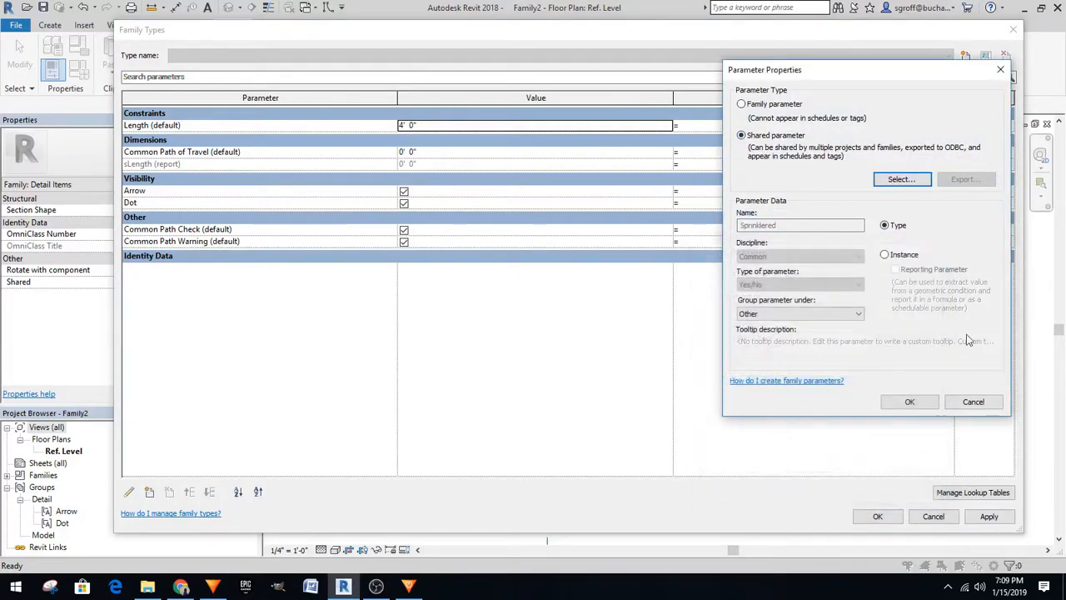
left_click(893, 257)
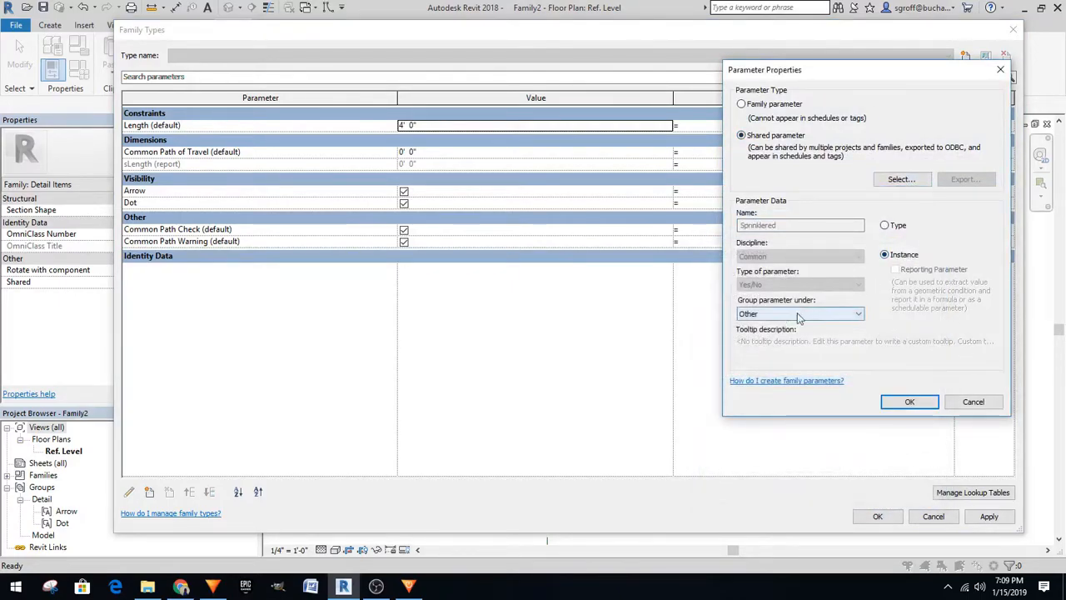
left_click(857, 315)
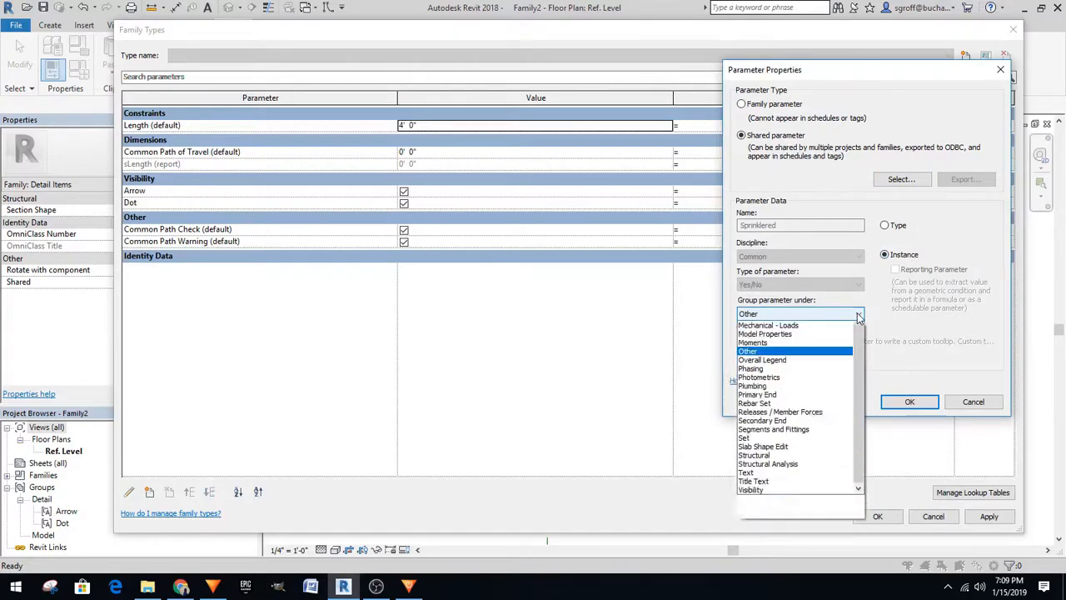
left_click(859, 317)
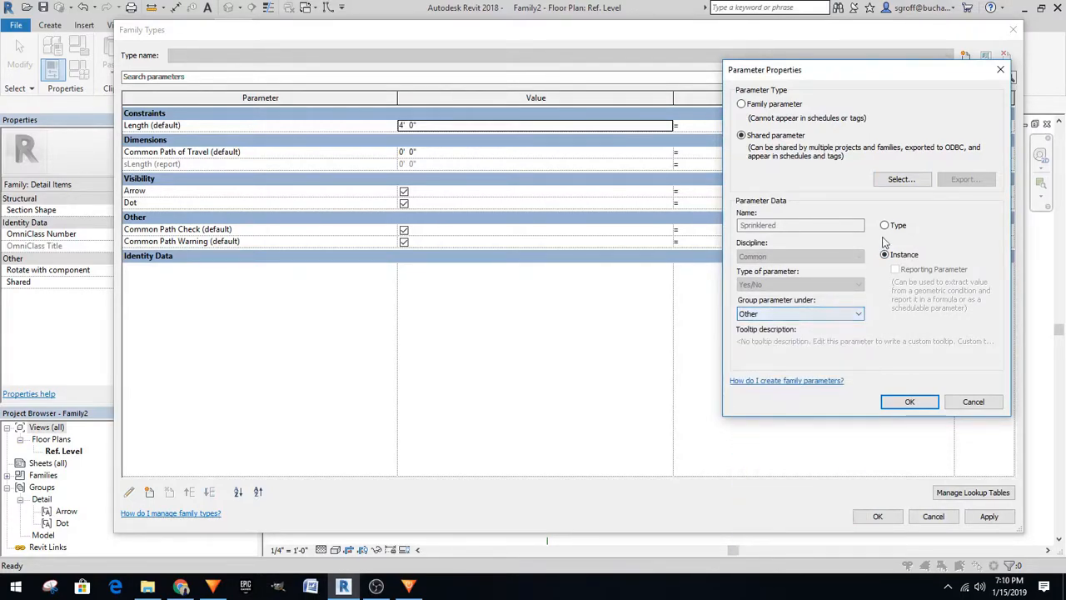
left_click(885, 255)
left_click(908, 401)
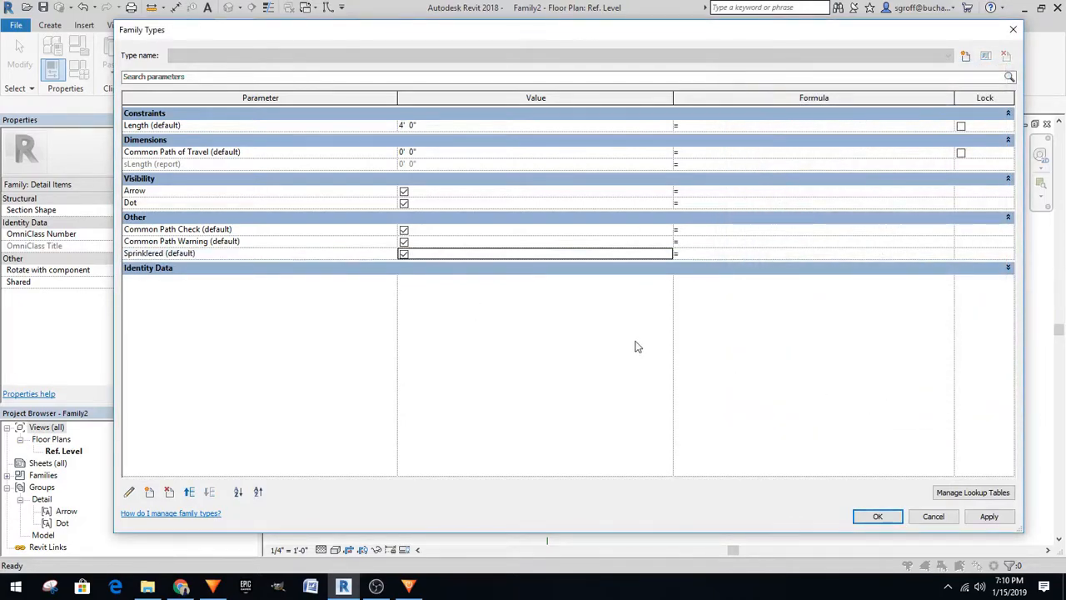
left_click(987, 517)
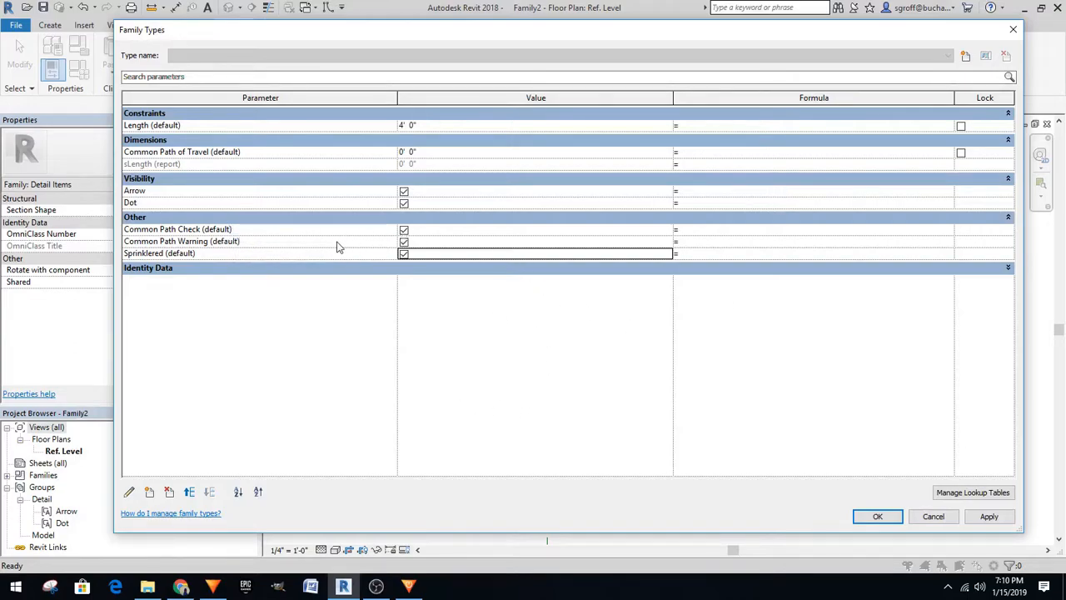
Set the Common Path of Travel formula to if(Sprinklered, 150', 75') and turn off the Sprinklered parameter
left_click(309, 242)
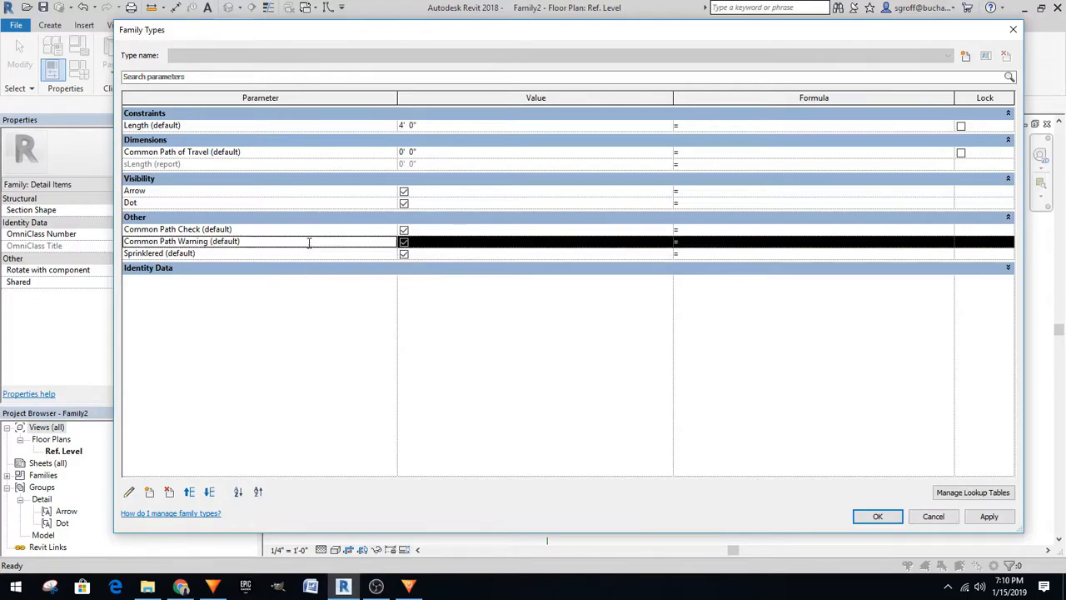
left_click(358, 230)
left_click(732, 229)
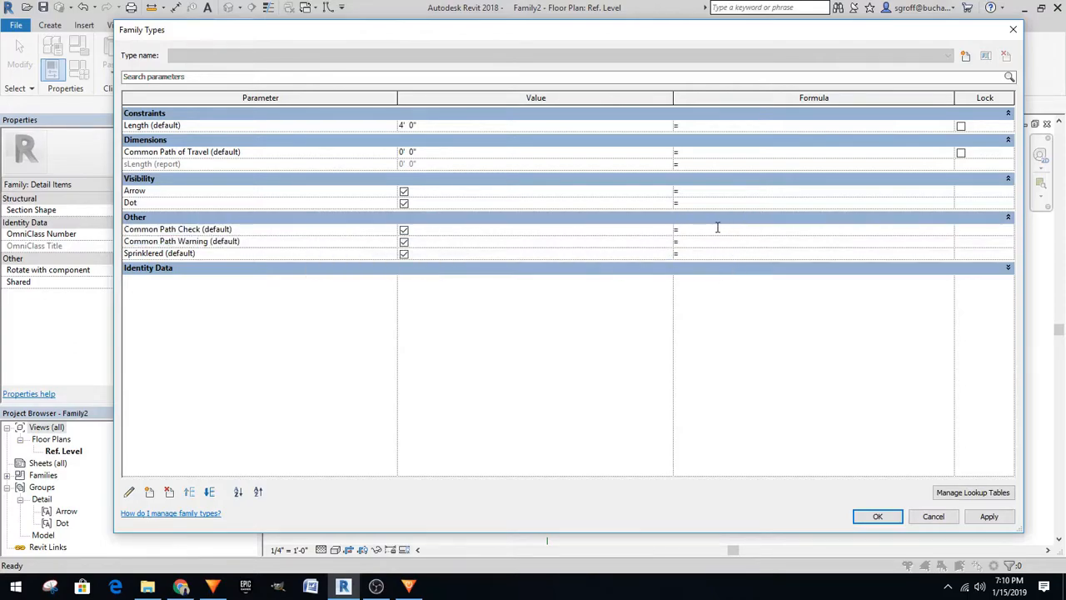
left_click(454, 155)
left_click(764, 140)
left_click(705, 140)
left_click(713, 152)
type("klered,150',75')")
key("Tab")
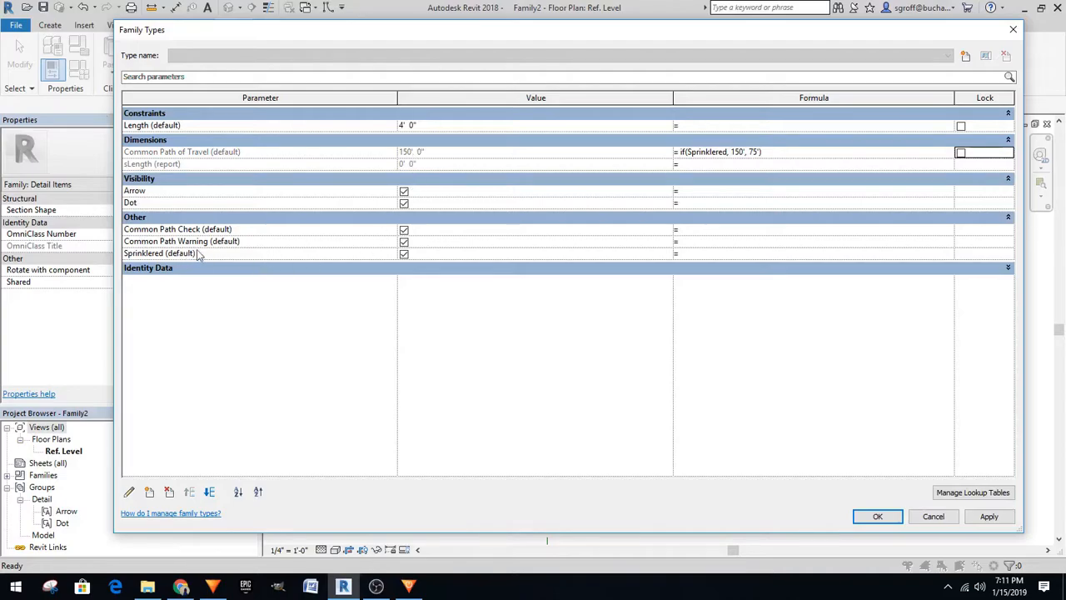
left_click(404, 254)
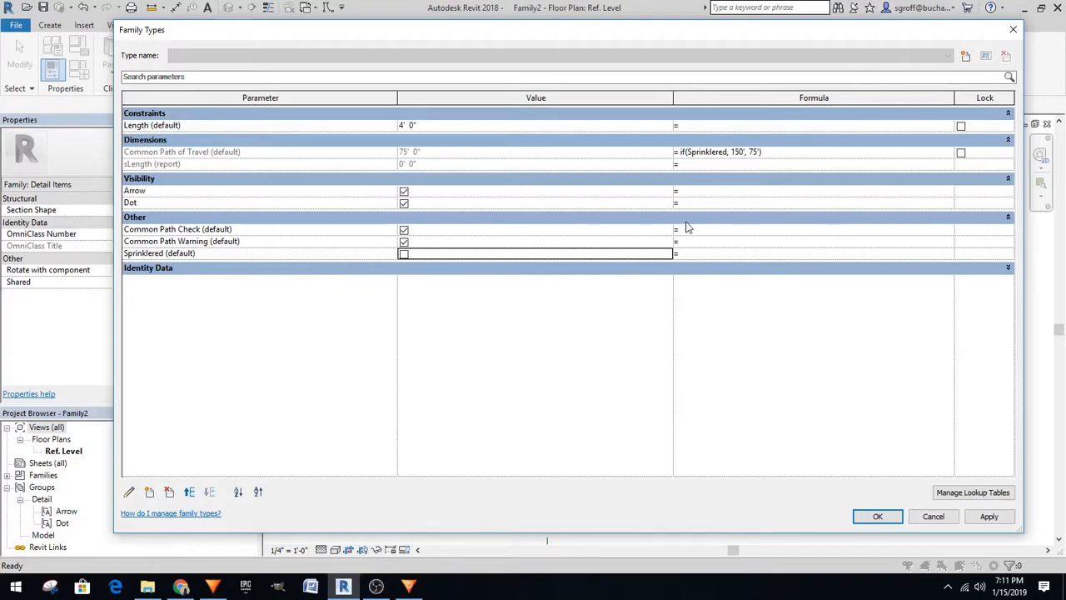
Set the Common Path Check formula to or((Length < Common Path of Travel), (Length = Common Path of Travel))
left_click(736, 232)
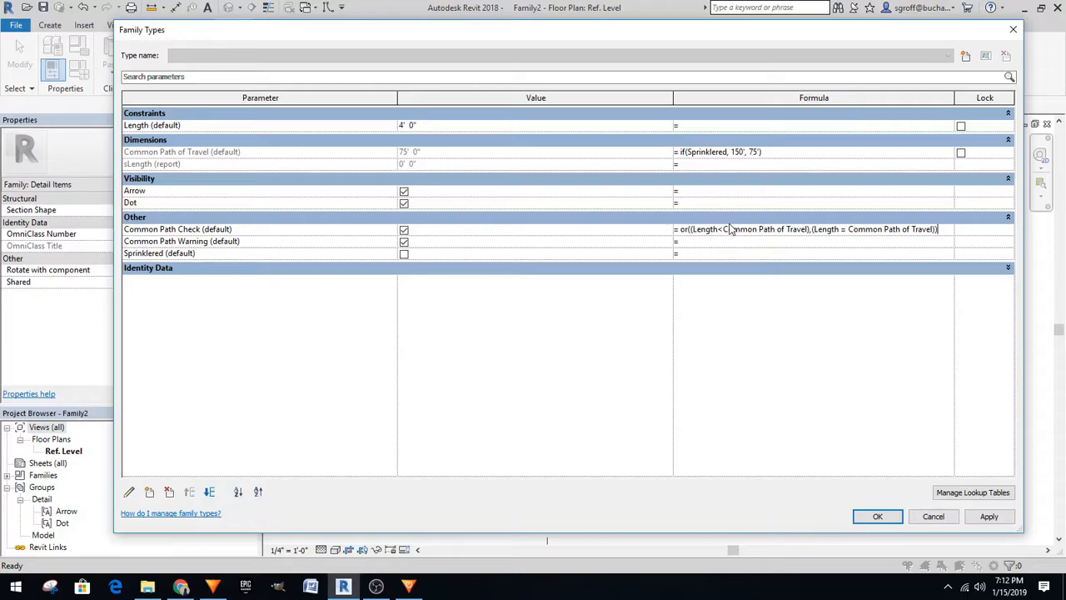
left_click(729, 229)
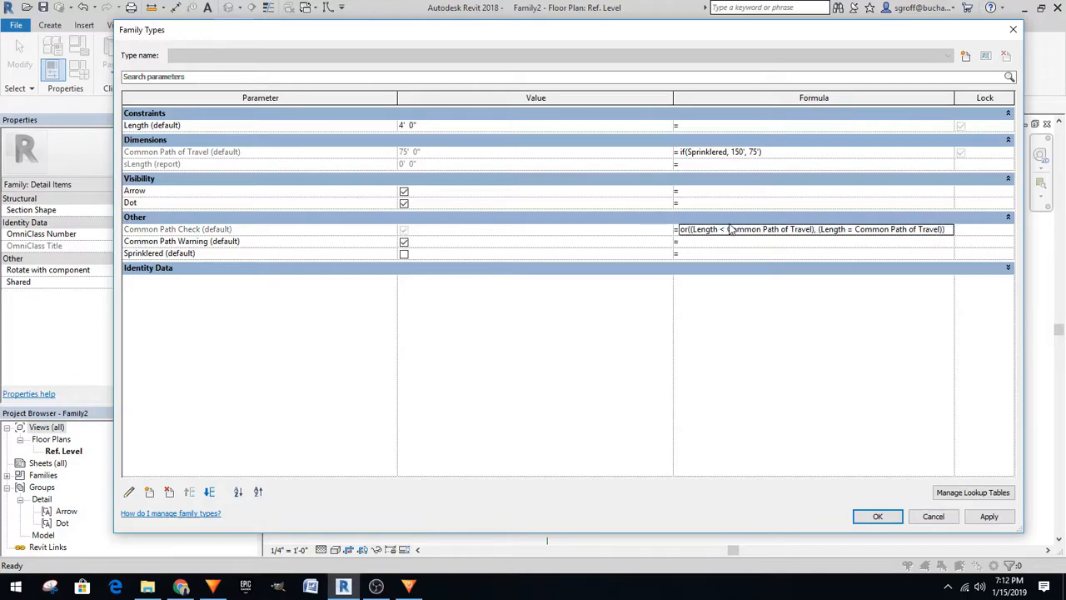
Set the Common Path Warning formula to not(Common Path Check), correcting the parameter name it references
left_click(707, 242)
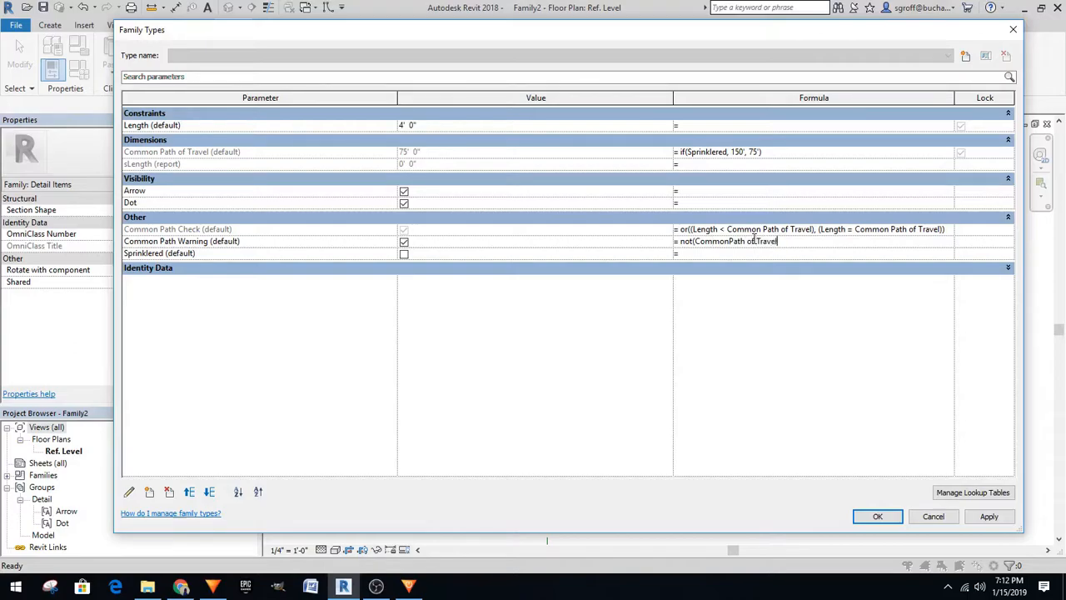
key("Return")
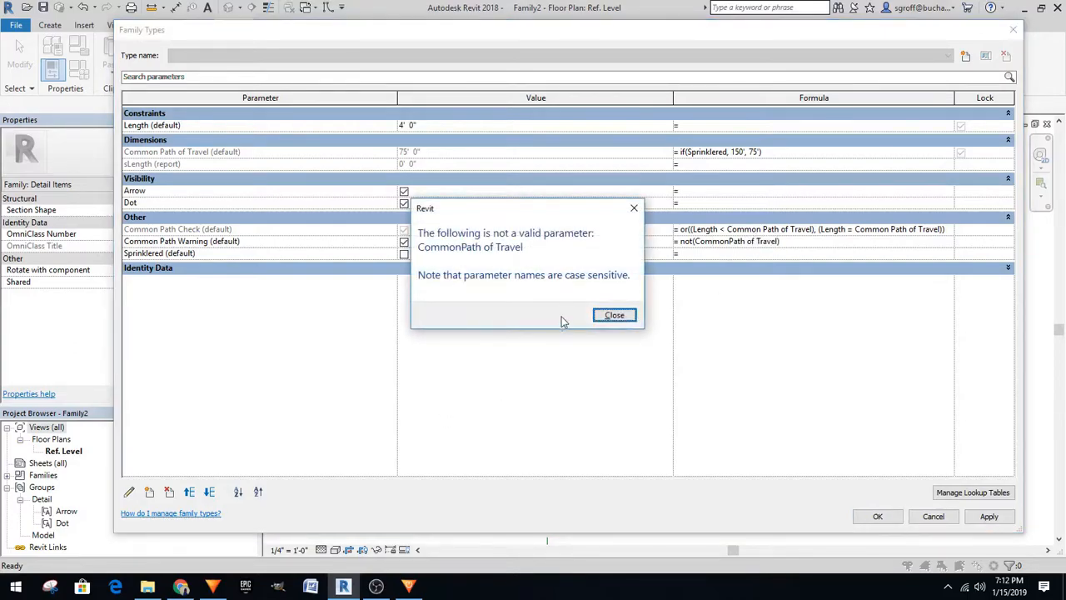
left_click(614, 315)
left_click(729, 242)
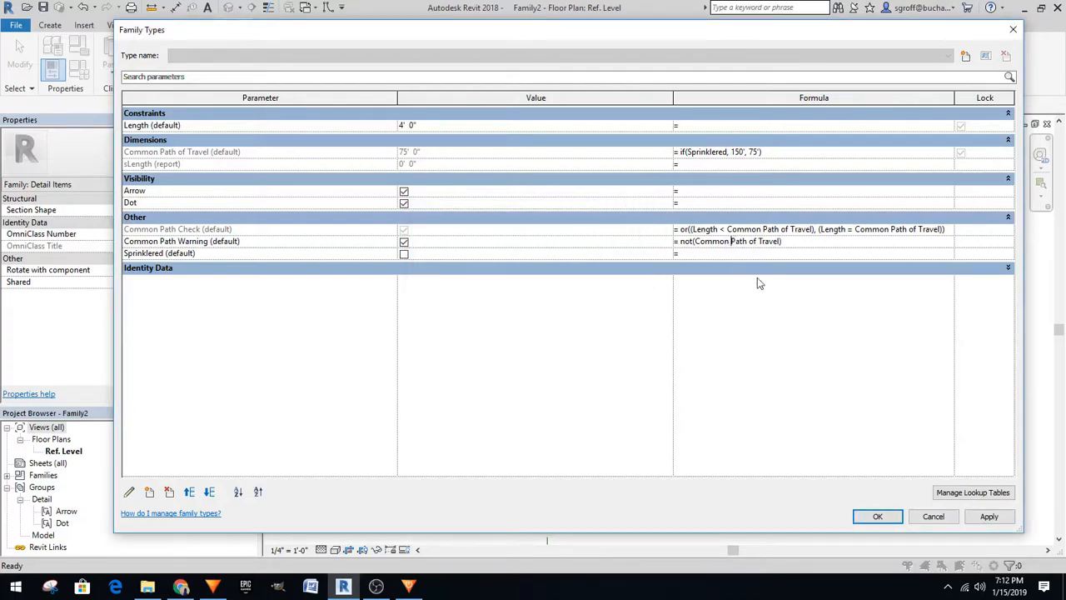
left_click(720, 257)
left_click(614, 295)
left_click_drag(749, 242, 781, 242)
type("Check")
left_click(710, 335)
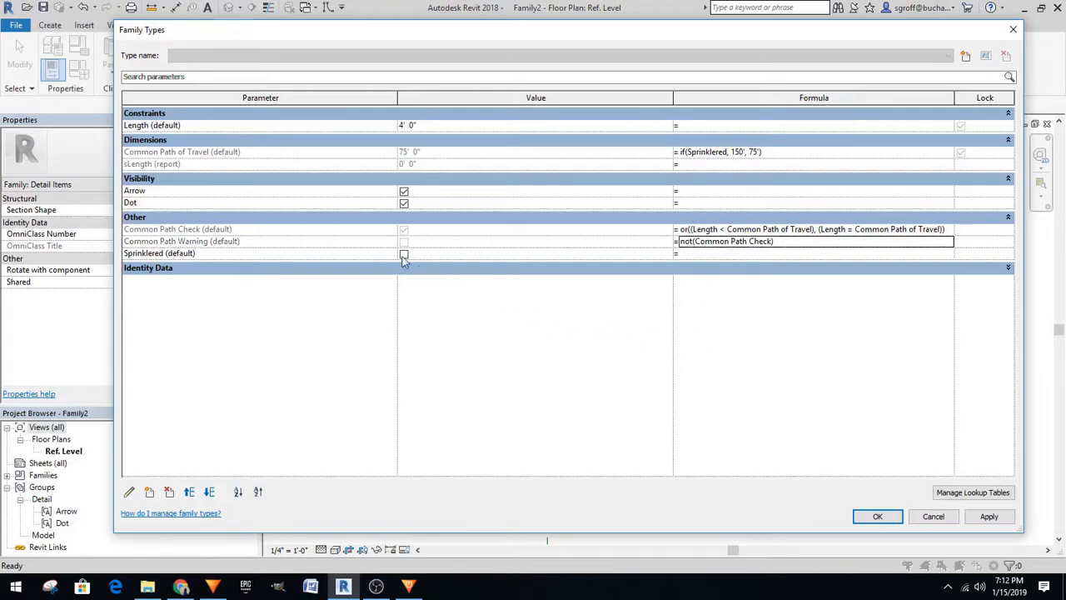
Reorder the Sprinklered parameter above Common Path Check in the Other group and apply the family type changes
left_click(226, 253)
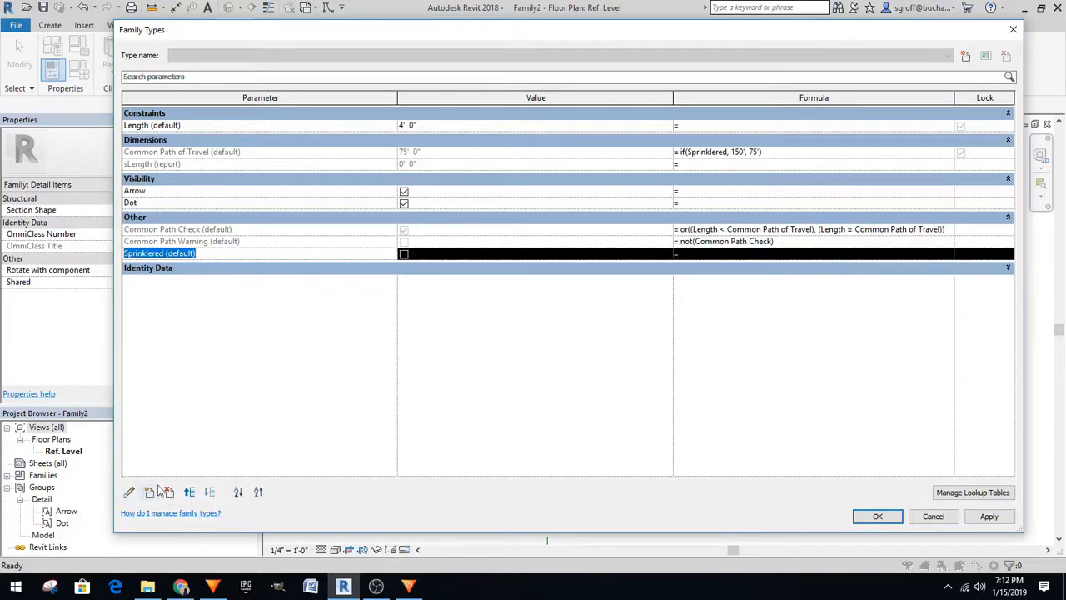
left_click(189, 491)
left_click(189, 491)
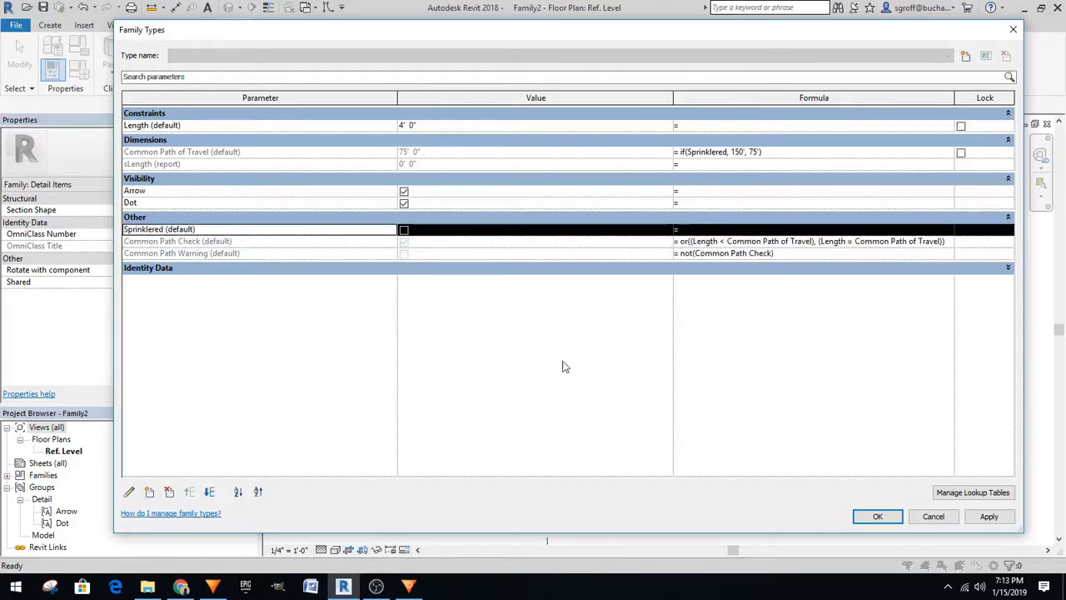
left_click(979, 519)
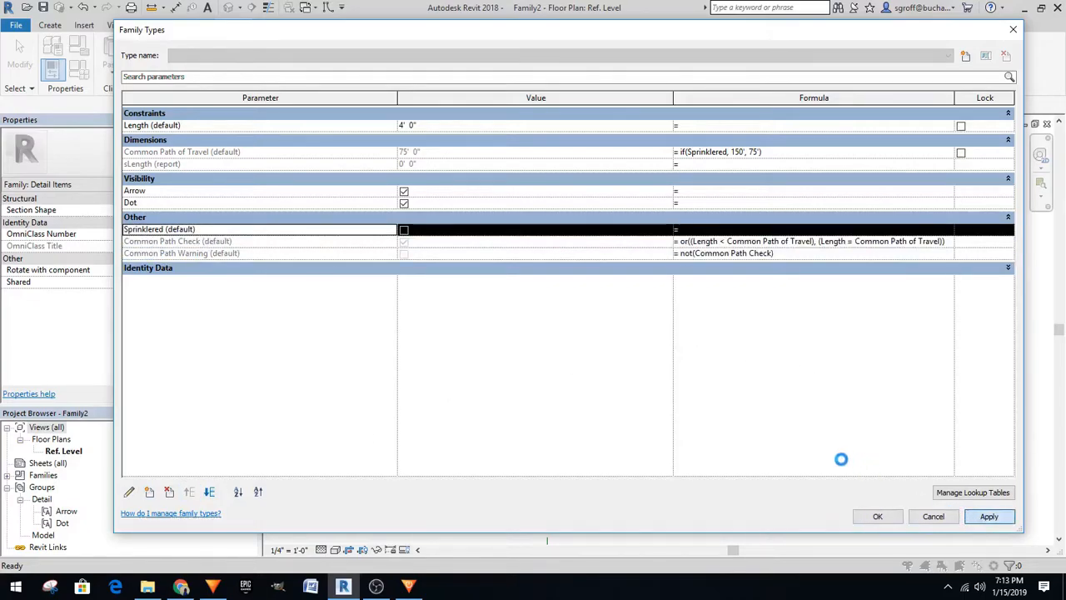
left_click(879, 516)
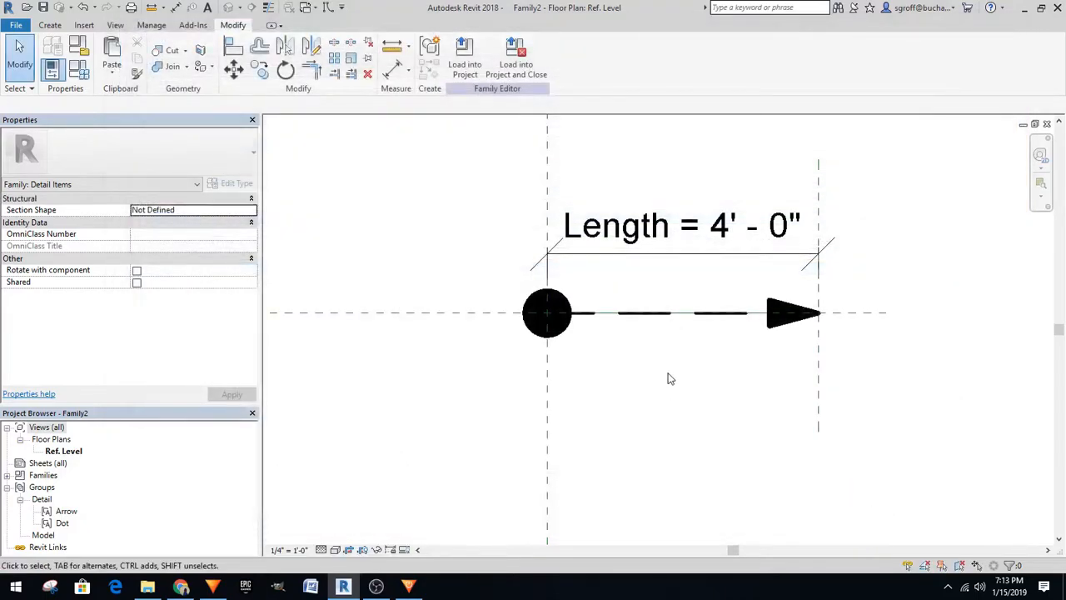
Load the family into Project2.rvt, overwriting the existing version and its parameter values
left_click(465, 58)
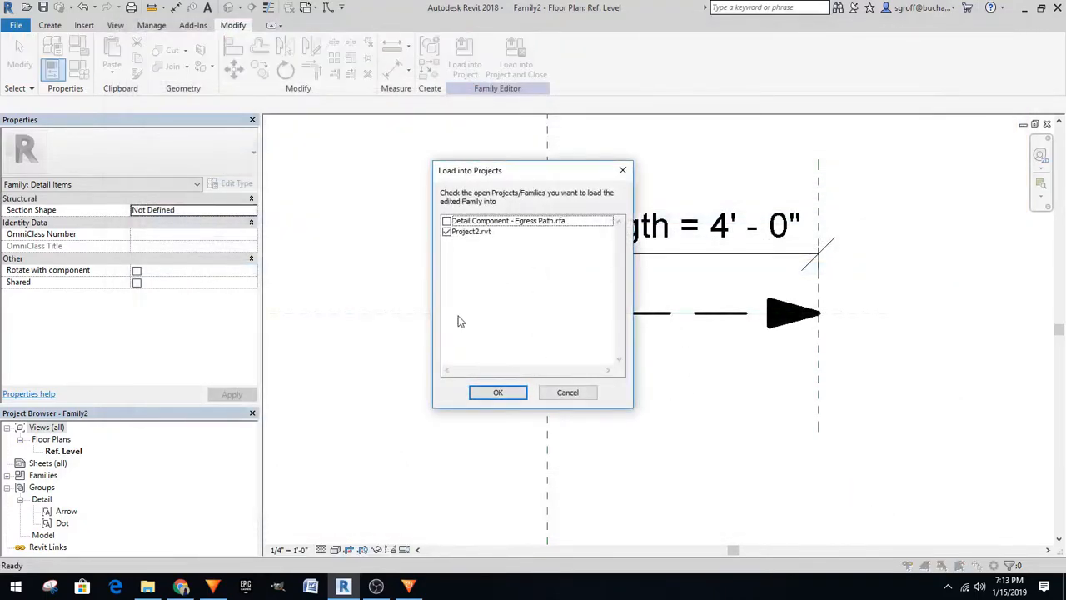
left_click(497, 391)
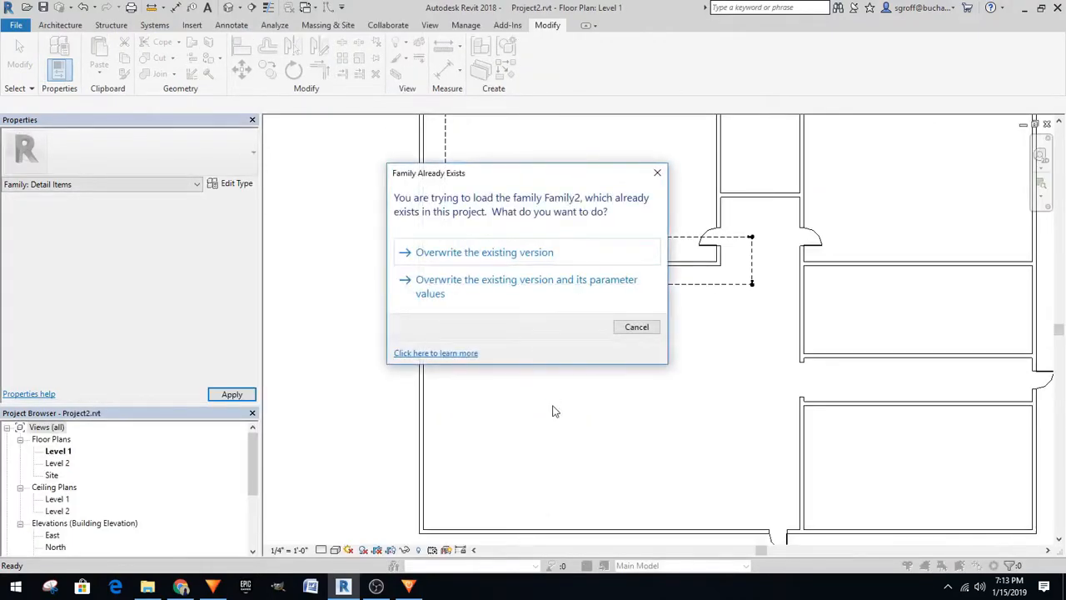
left_click(587, 286)
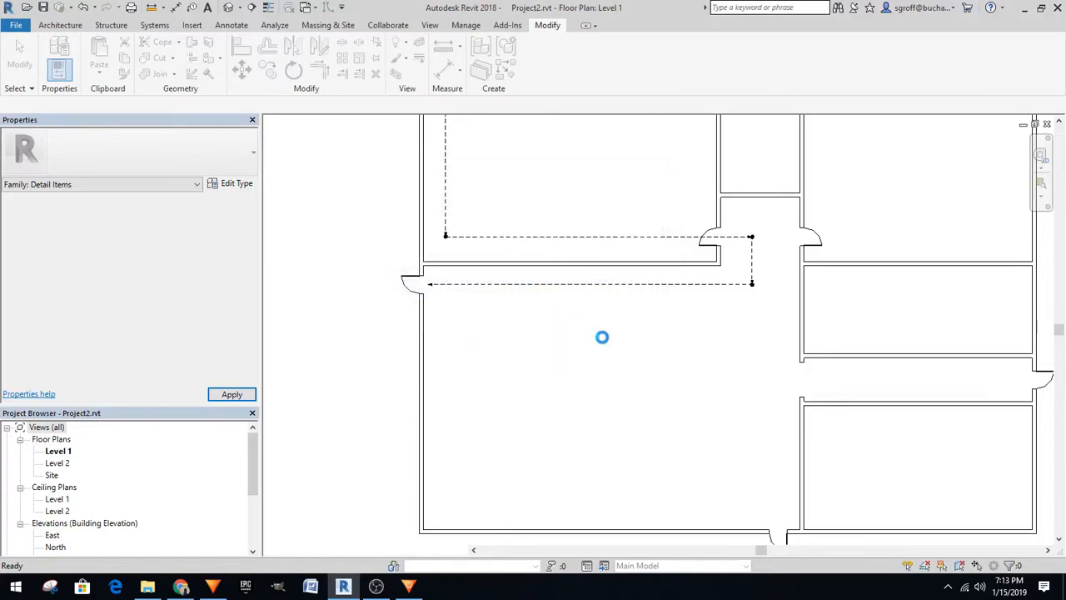
Place a similar egress path about 113'-6" long diagonally from the lower-left room to the upper-right room and inspect its common path parameters
left_click(608, 284)
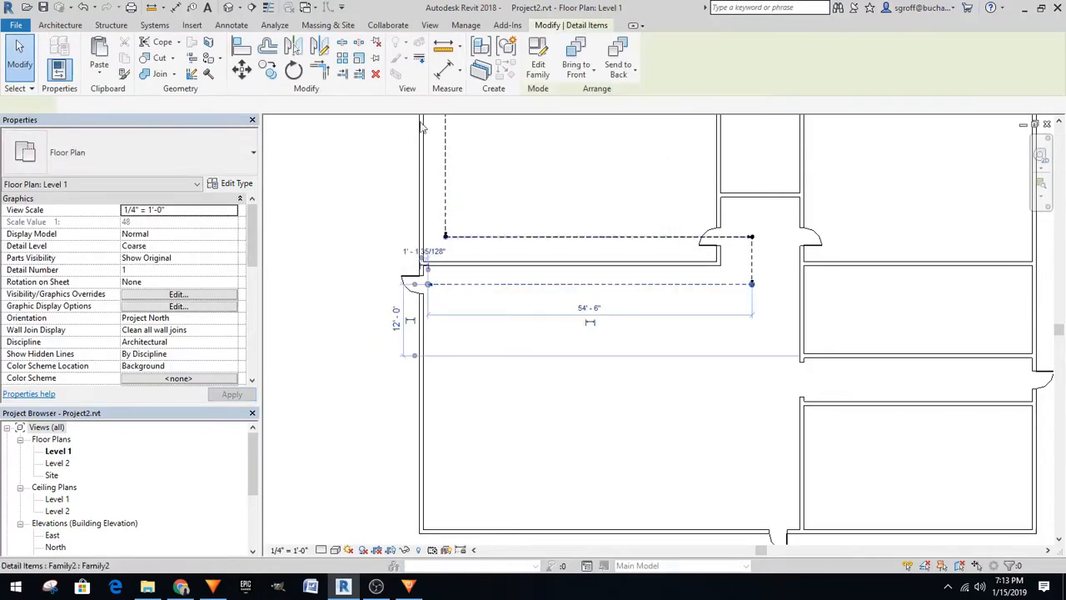
left_click(507, 50)
scroll(420, 335, "down", 3)
left_click(431, 415)
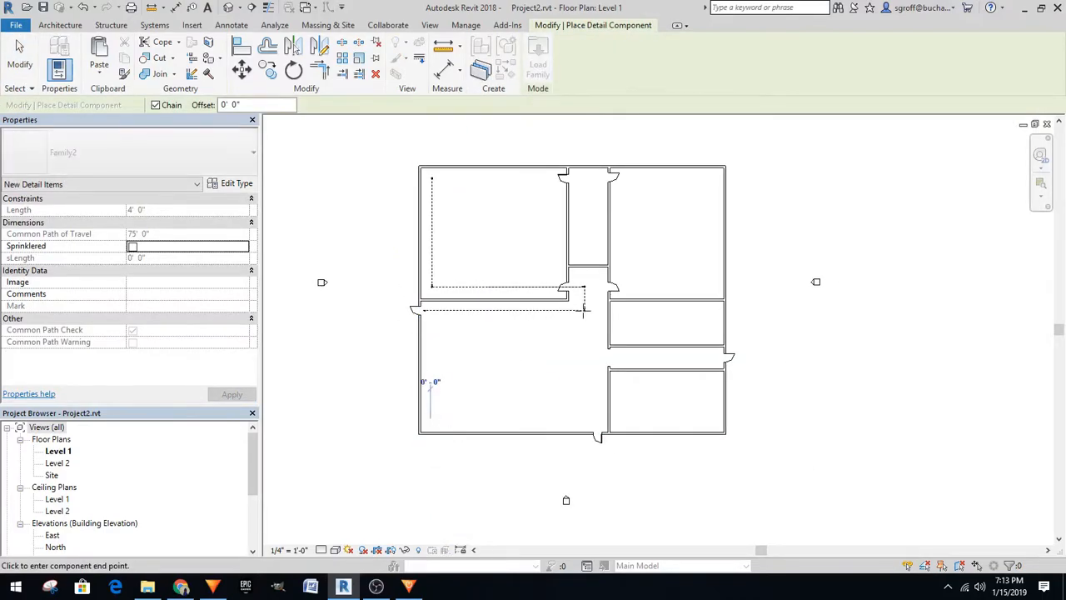
left_click(697, 211)
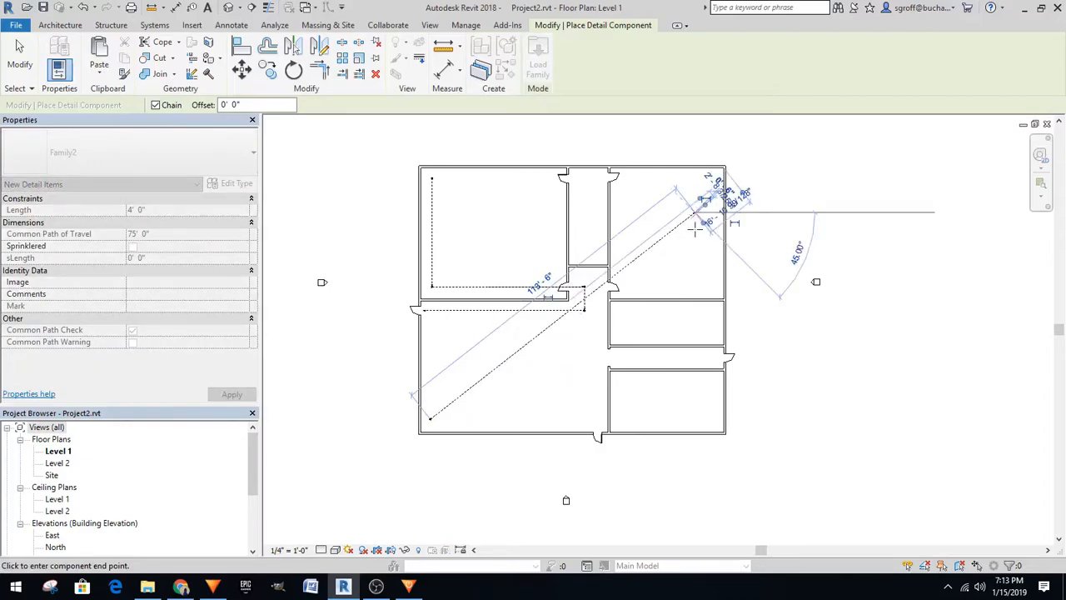
key("Escape")
key("Escape")
scroll(796, 275, "up", 5)
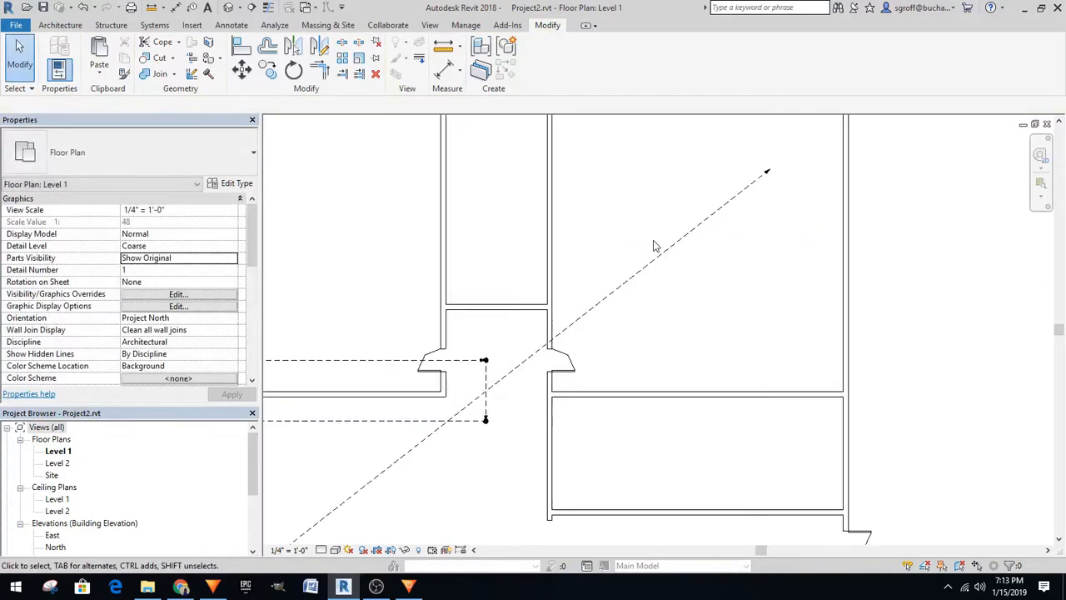
left_click(709, 256)
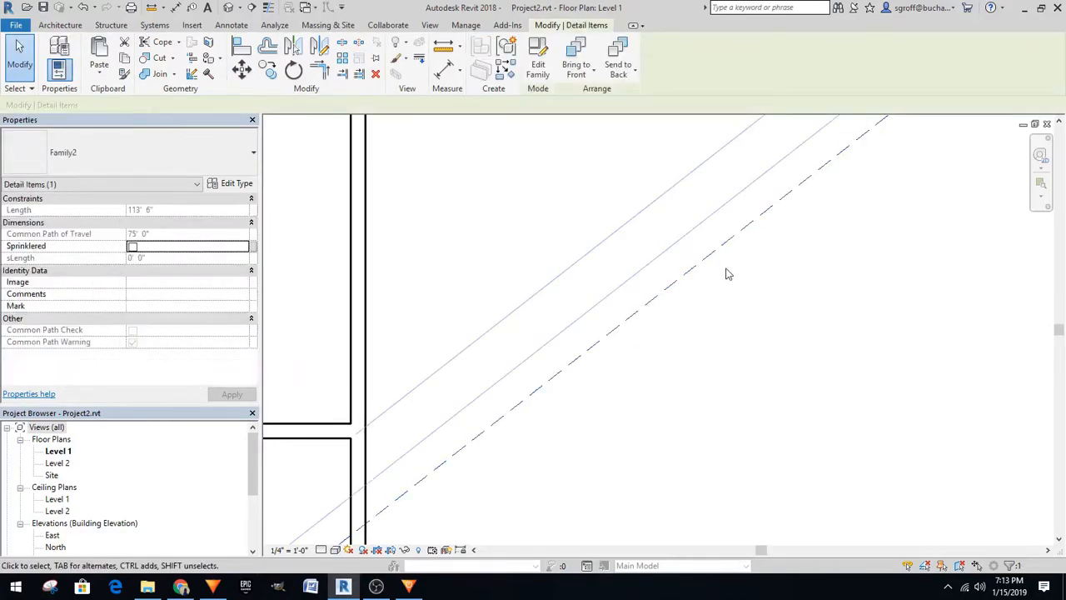
scroll(718, 275, "down", 2)
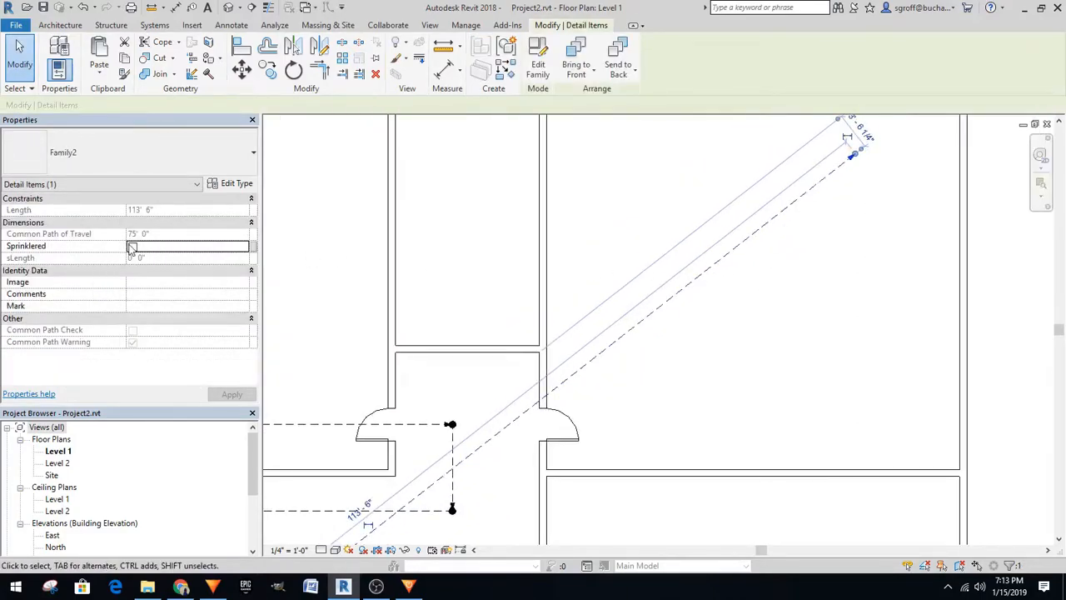
left_click(521, 326)
scroll(850, 253, "down", 2)
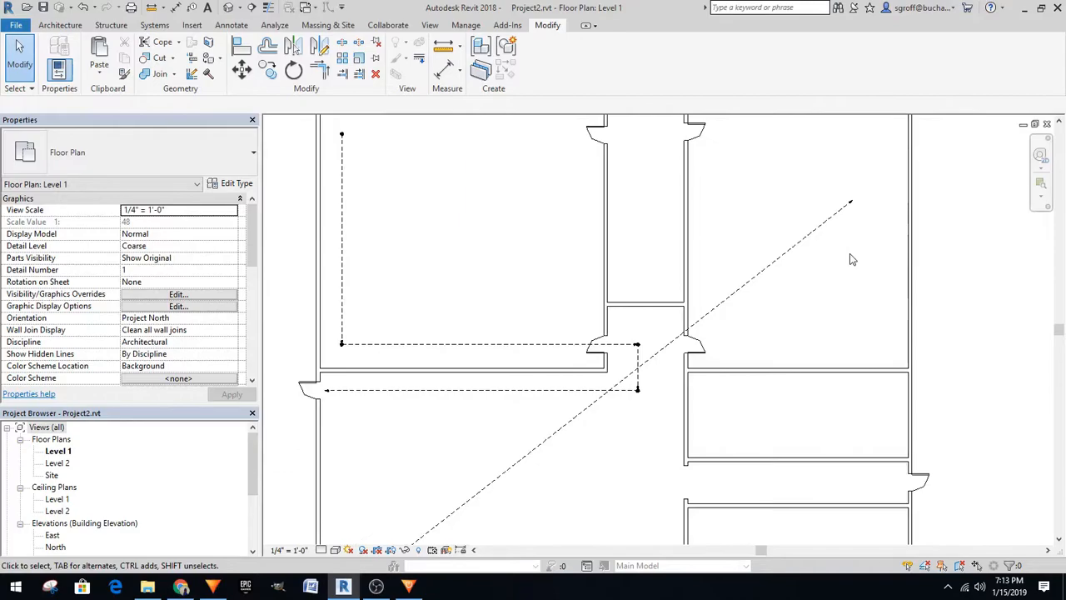
Open the diagonal egress path's family for editing and associate the Egress Line's visibility with the Common Path Check parameter
left_click(790, 254)
left_click(538, 63)
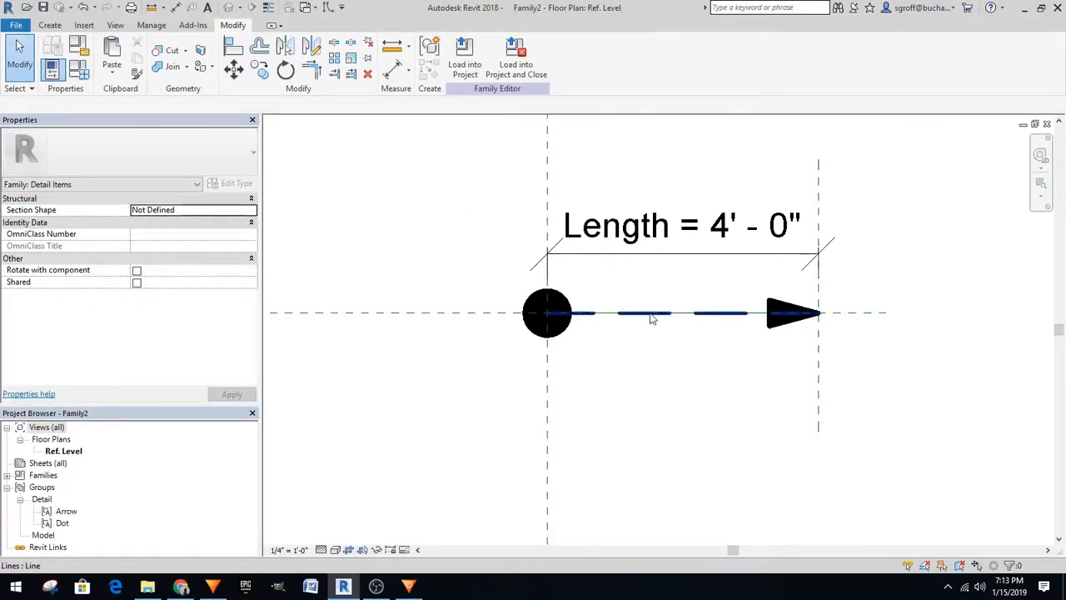
left_click(653, 319)
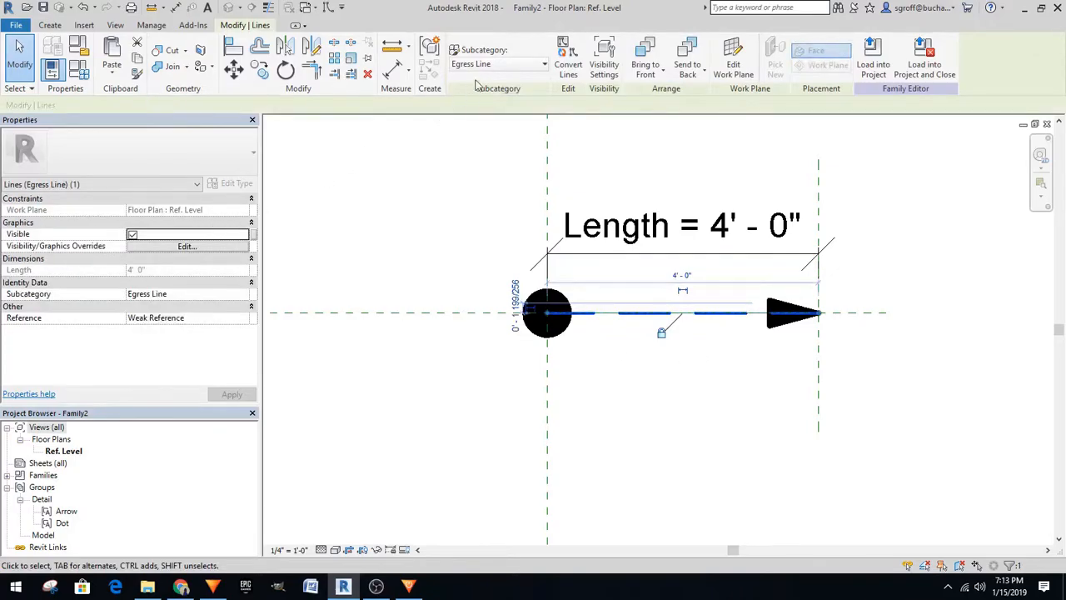
left_click(252, 234)
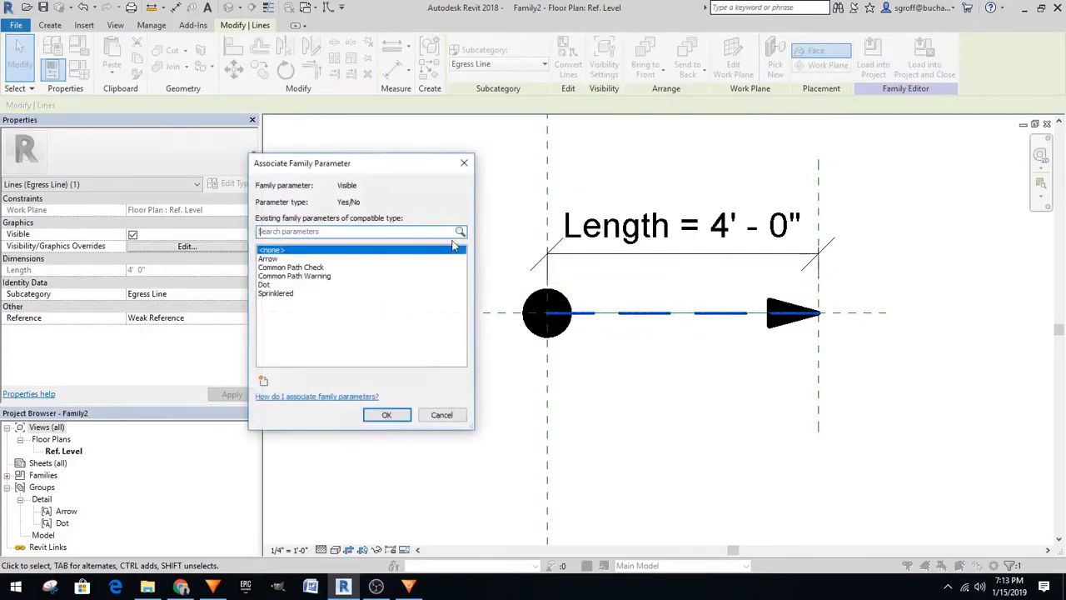
left_click(278, 268)
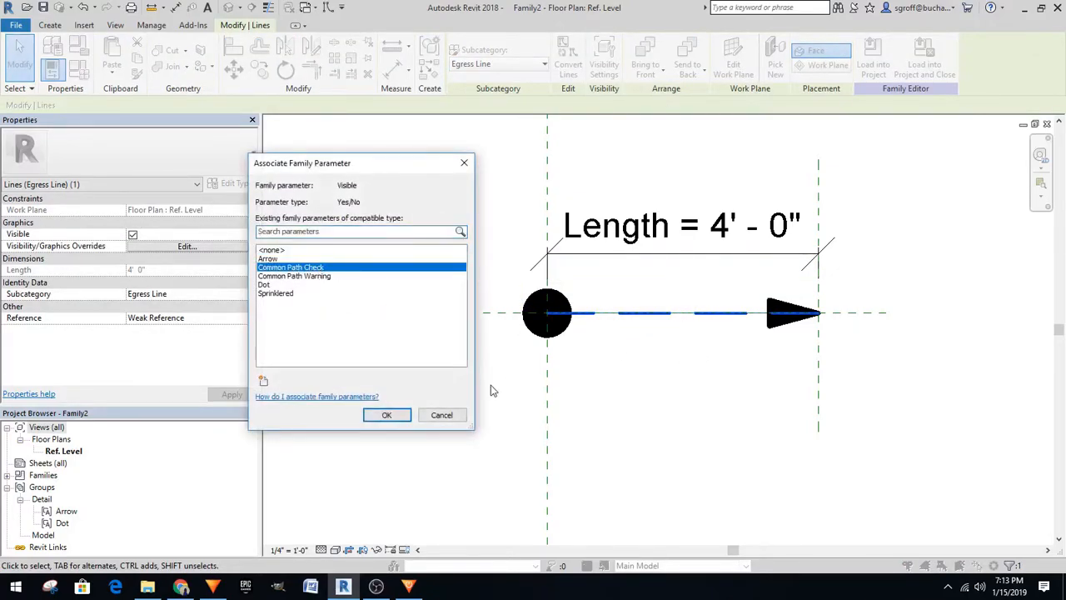
left_click(387, 415)
left_click(615, 430)
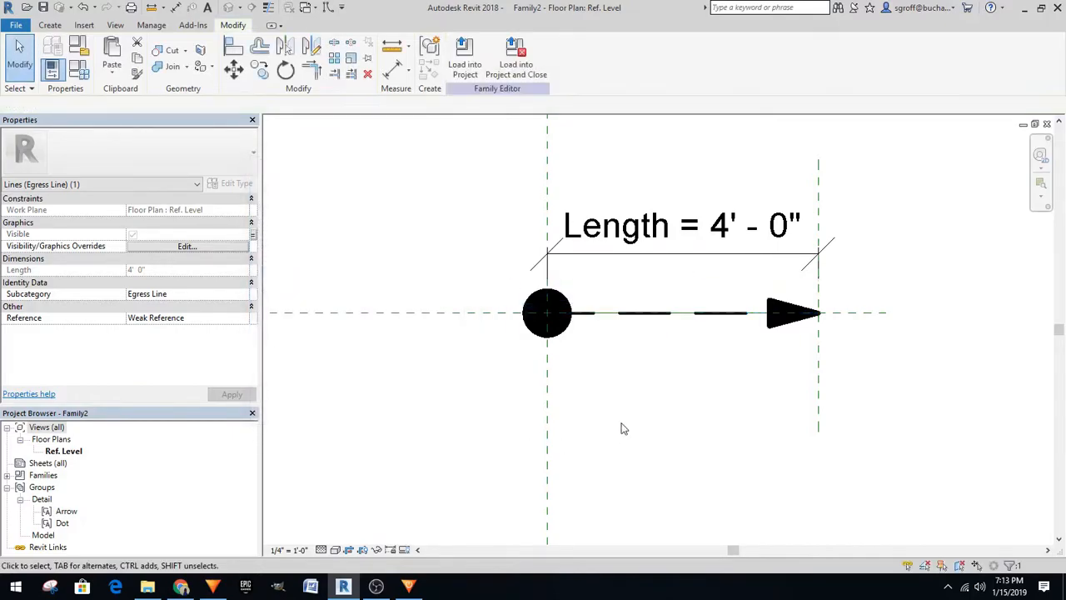
Associate the overlapping Egress Warning Line's visibility with the Common Path Warning parameter
left_click(659, 316)
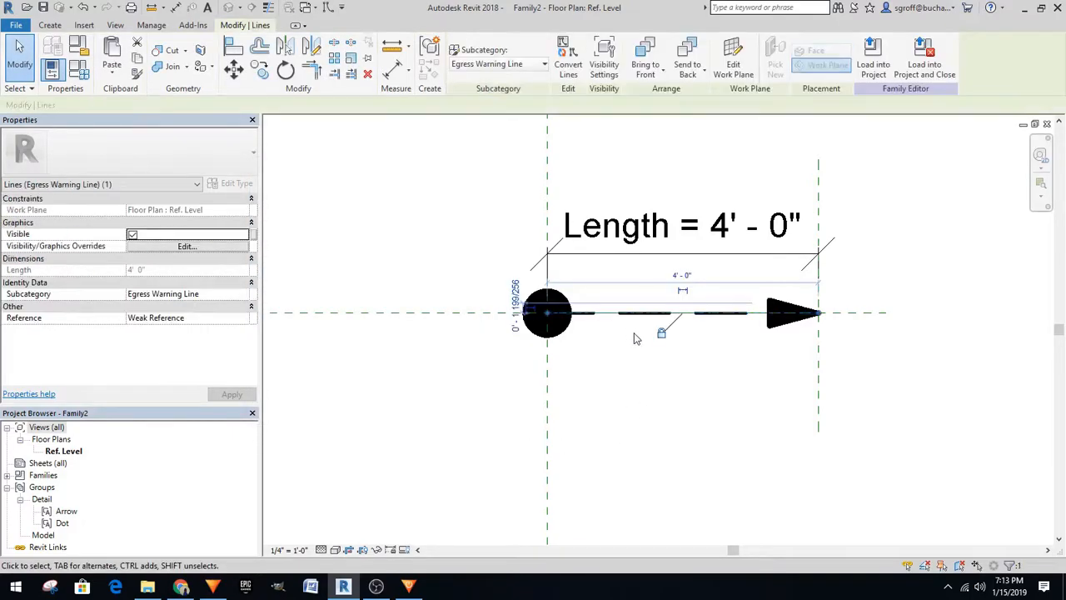
left_click(254, 234)
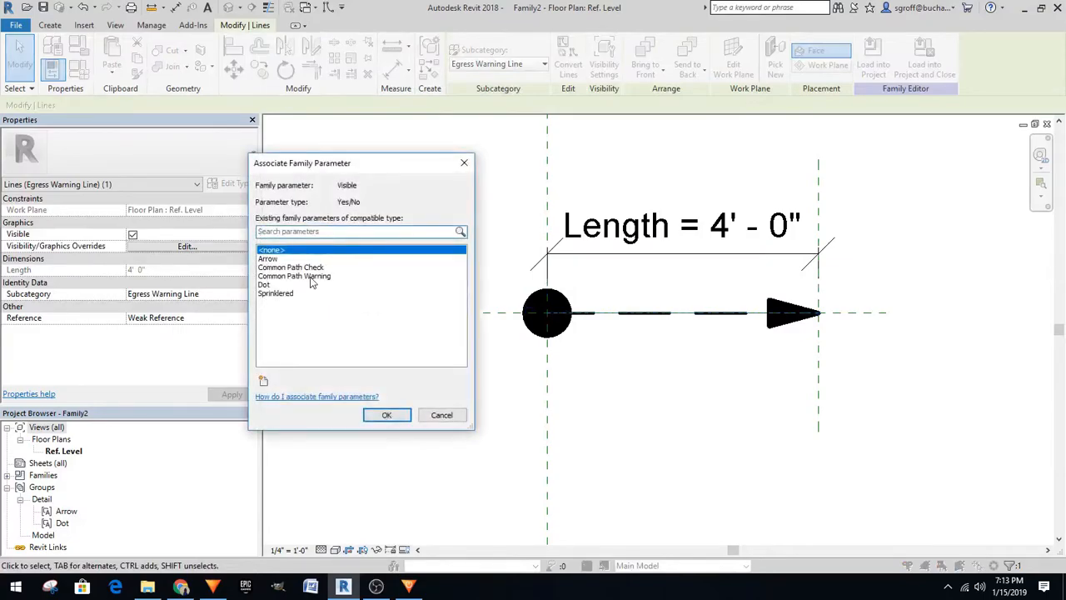
left_click(312, 277)
left_click(391, 416)
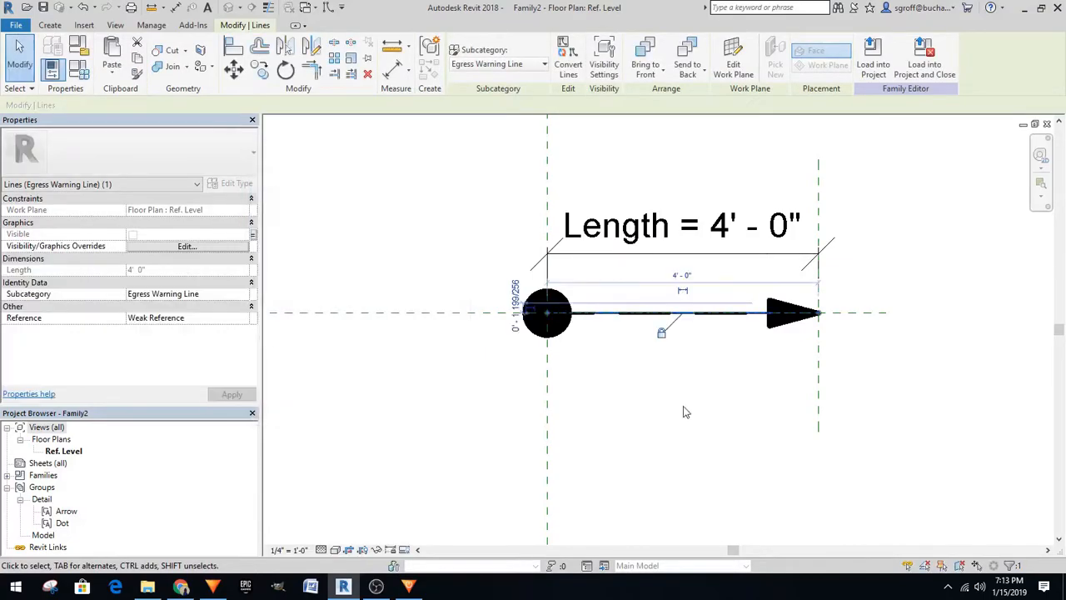
Reload the edited family into Project2.rvt, overwriting the existing version and its parameter values
left_click(874, 64)
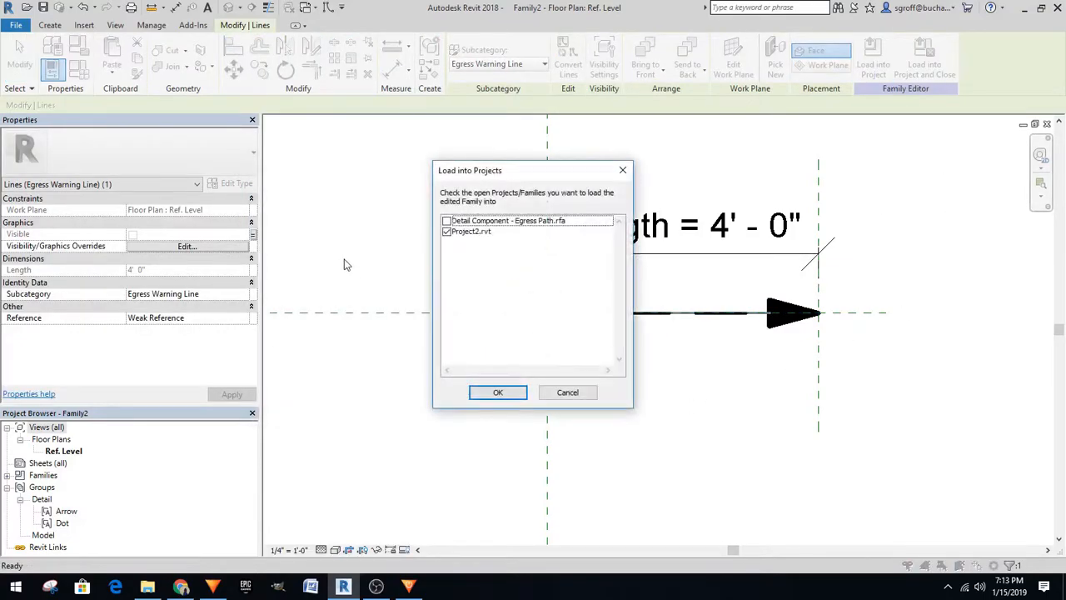
left_click(498, 393)
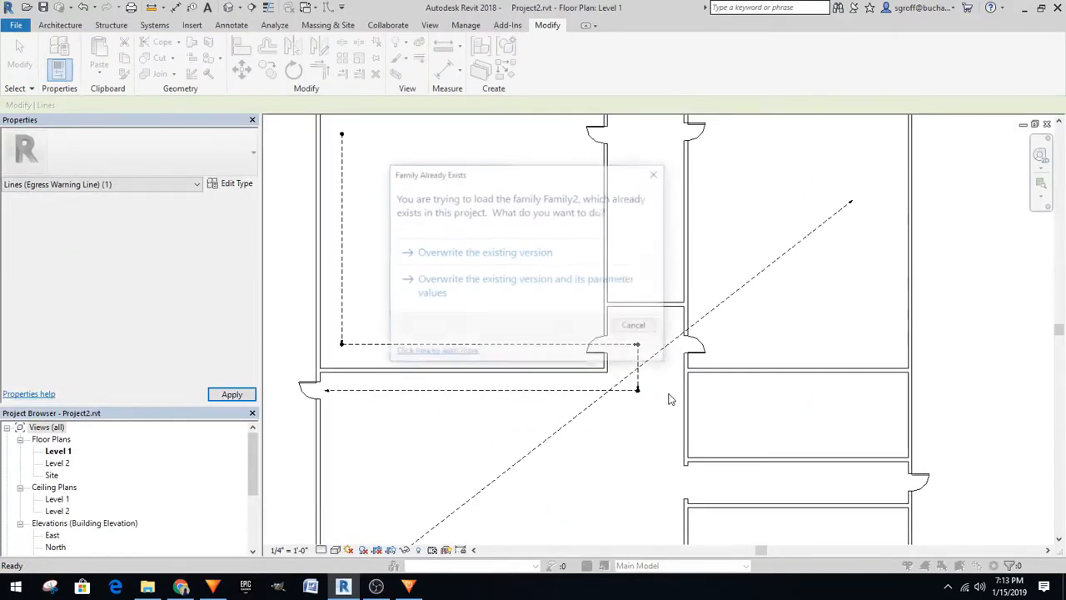
left_click(606, 295)
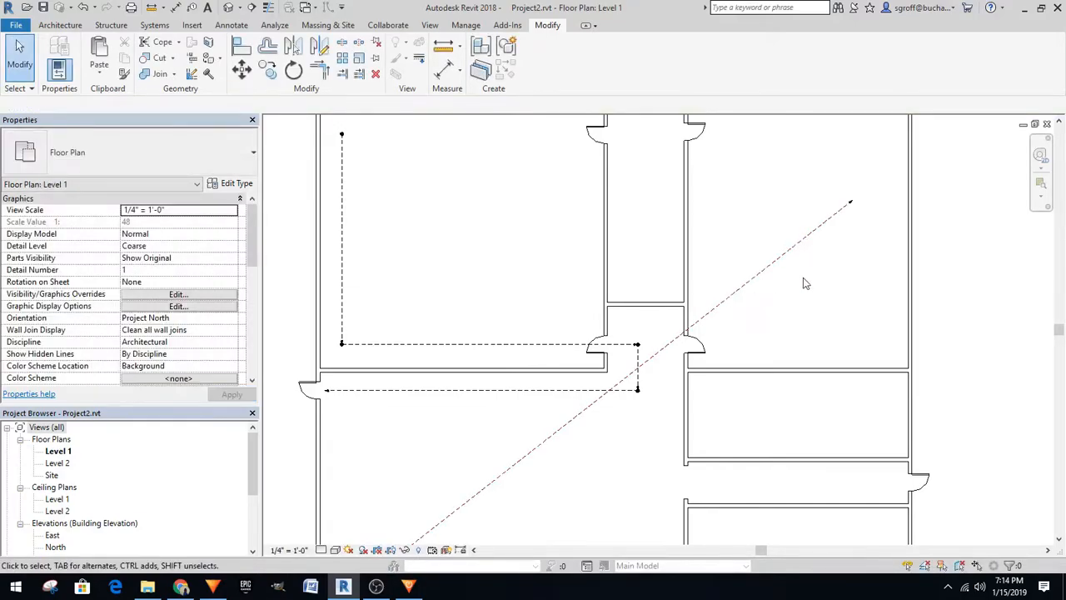
Shorten the diagonal egress path to about 51'-0" by moving its arrow end back into the lower-left room, and inspect the line's display
scroll(847, 220, "down", 3)
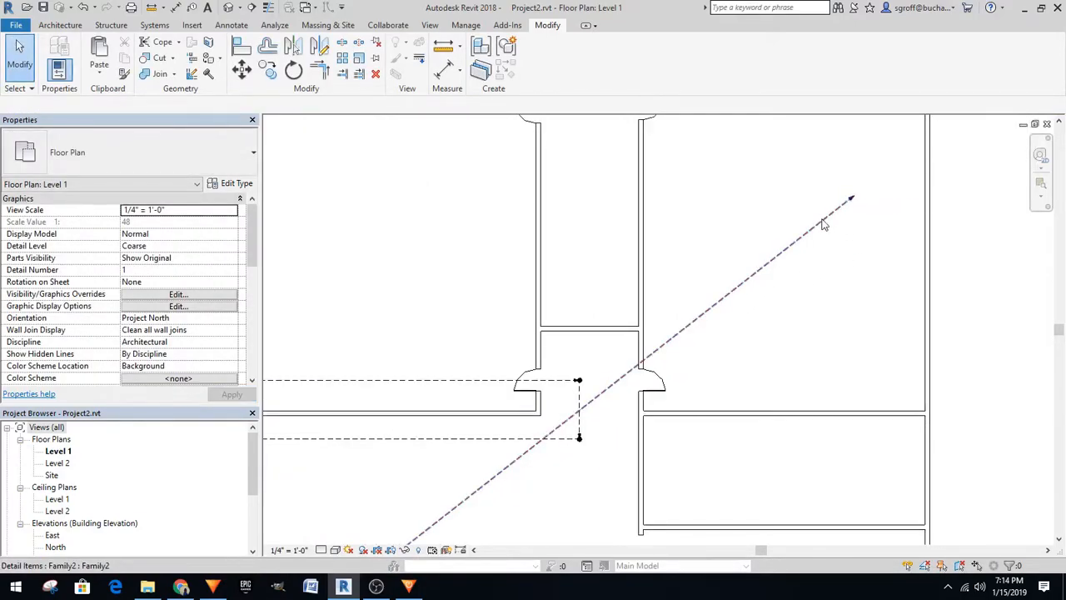
left_click(823, 221)
left_click_drag(853, 198, 489, 478)
scroll(574, 419, "down", 3)
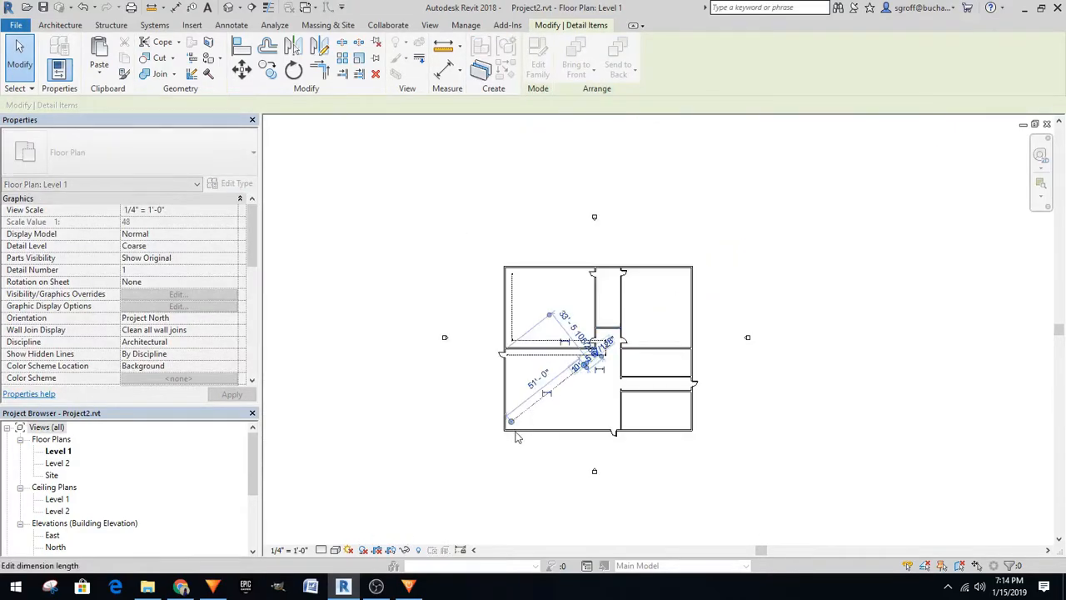
scroll(595, 337, "up", 5)
scroll(595, 337, "up", 5)
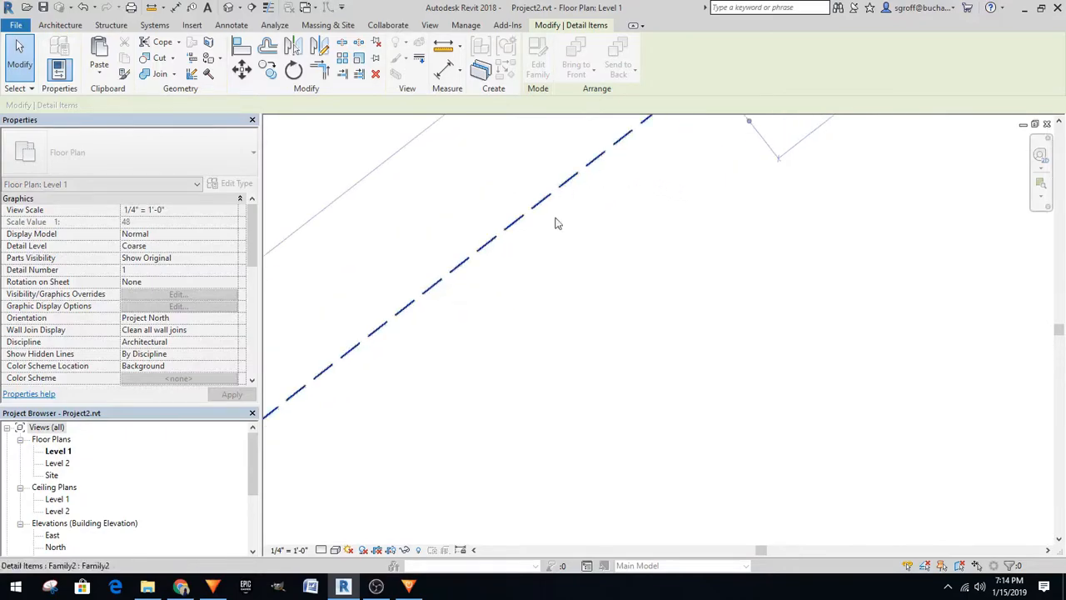
scroll(421, 460, "down", 3)
left_click(549, 388)
scroll(539, 302, "up", 4)
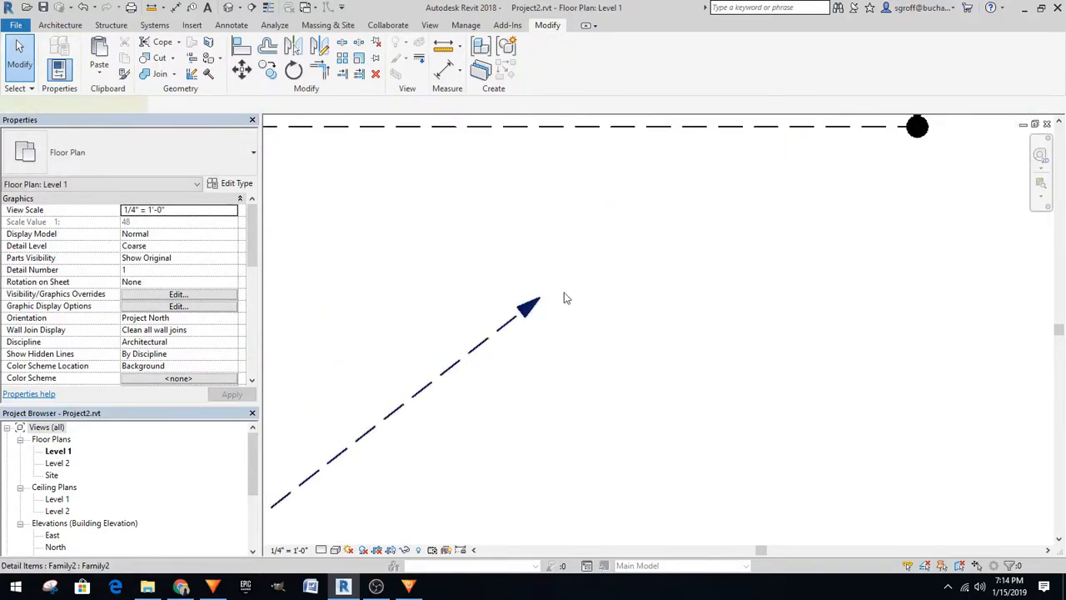
Set the diagonal egress path's length to 75 feet to test the line display at the unsprinklered limit
left_click(541, 302)
scroll(504, 336, "down", 3)
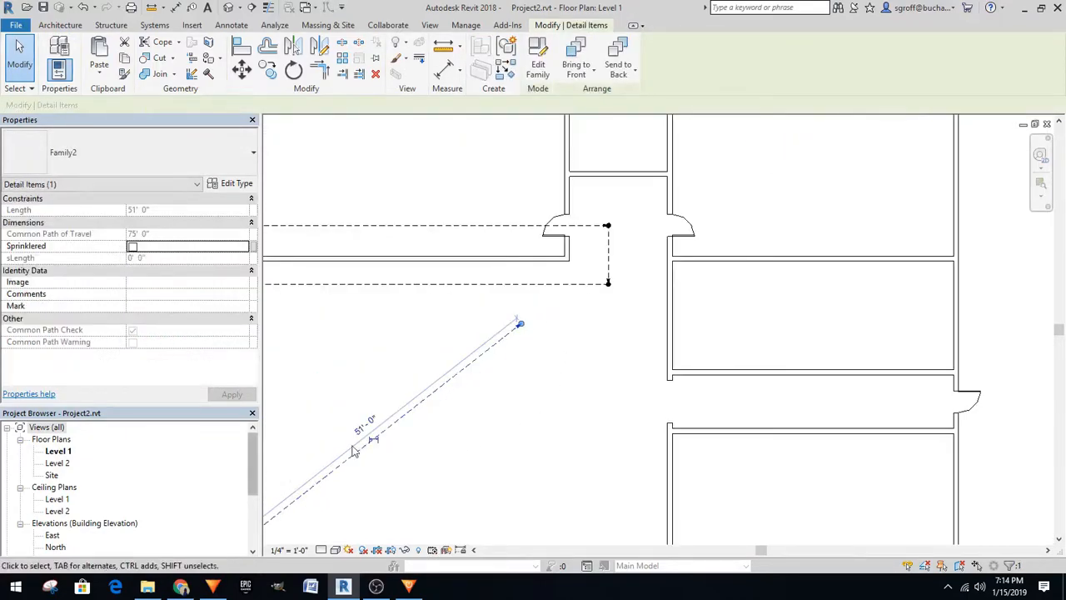
left_click(358, 427)
type("75")
key("Return")
left_click(546, 356)
Set the diagonal egress path's length to 75'-1" to test the display just over the unsprinklered limit
left_click(374, 432)
left_click(358, 414)
type("75 1")
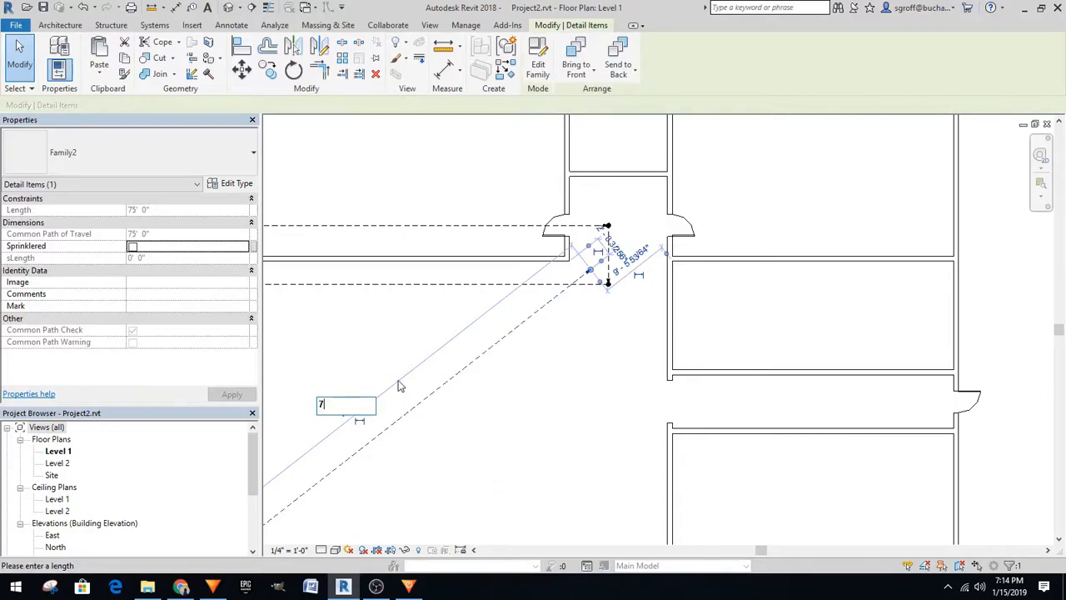
key("Return")
left_click(498, 435)
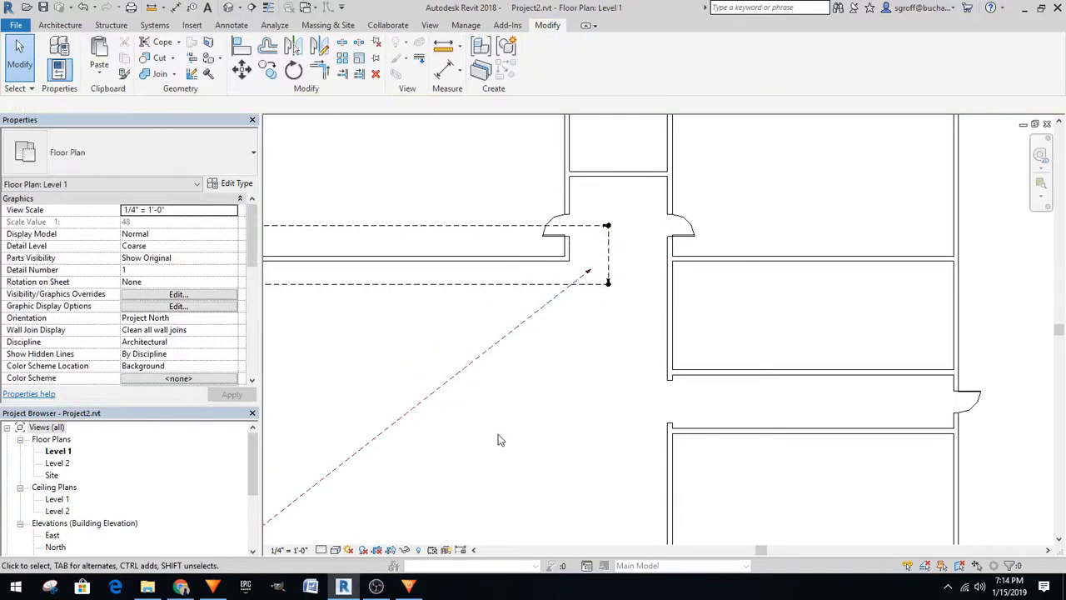
Enable Sprinklered for the diagonal egress path and inspect its line display and common path values
left_click(480, 357)
left_click(132, 247)
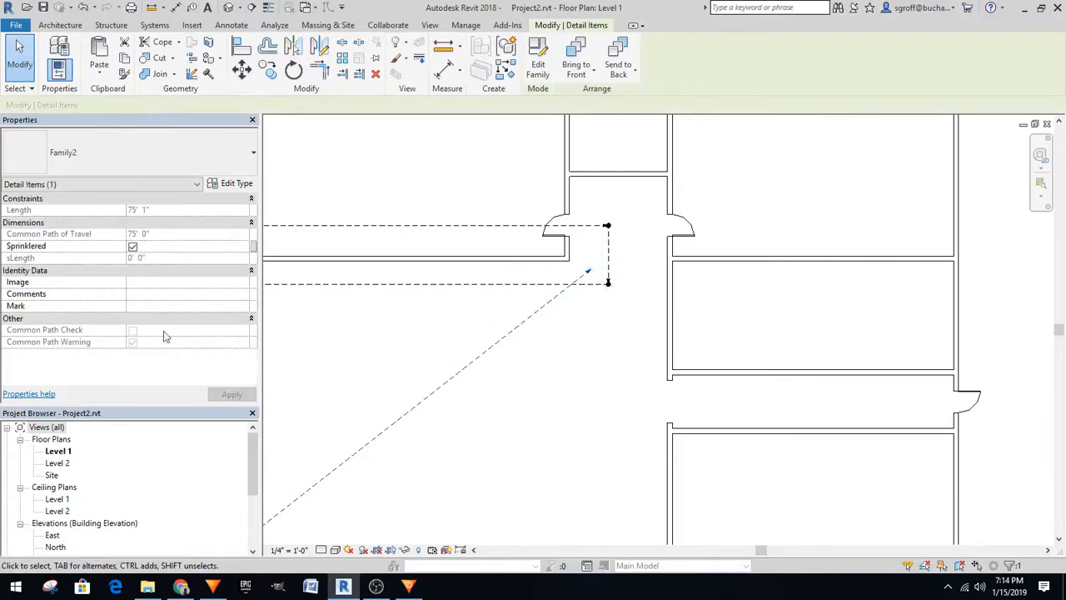
left_click(225, 395)
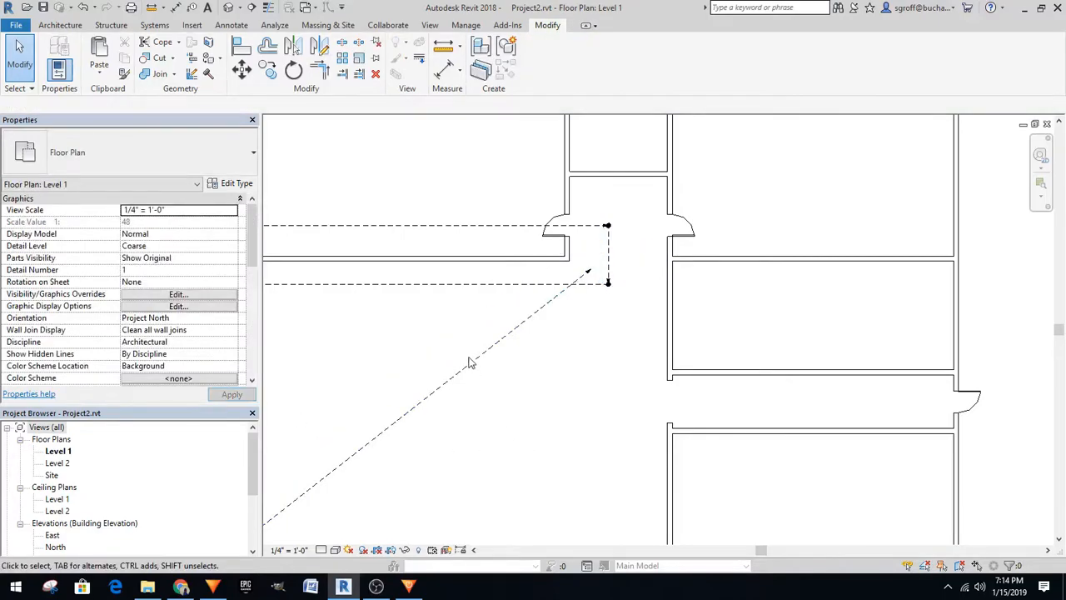
scroll(411, 417, "up", 2)
left_click(429, 392)
scroll(551, 411, "down", 2)
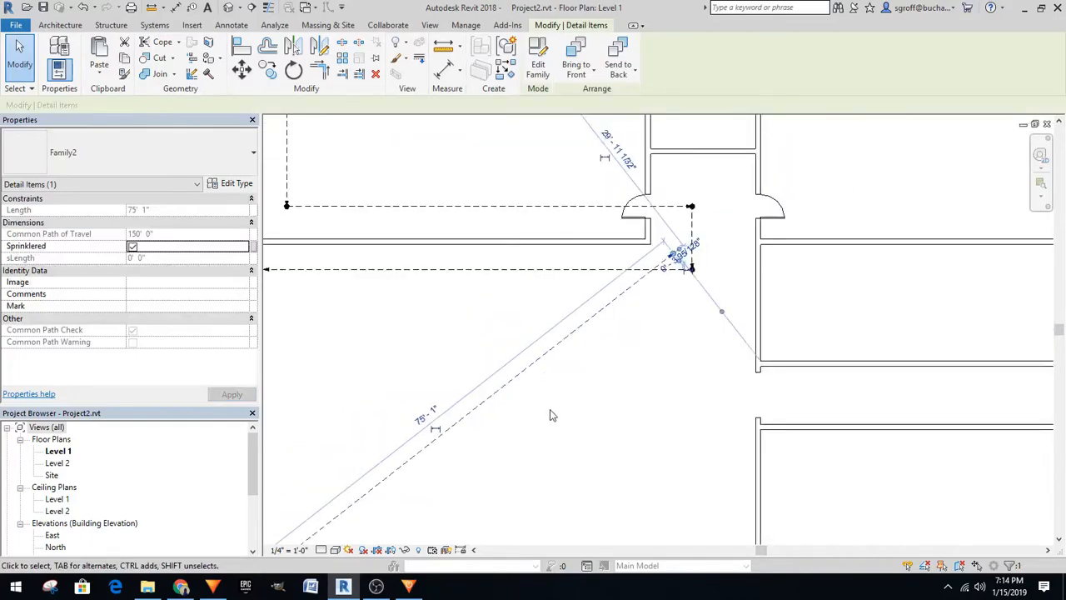
left_click(508, 452)
scroll(493, 409, "up", 3)
left_click(488, 381)
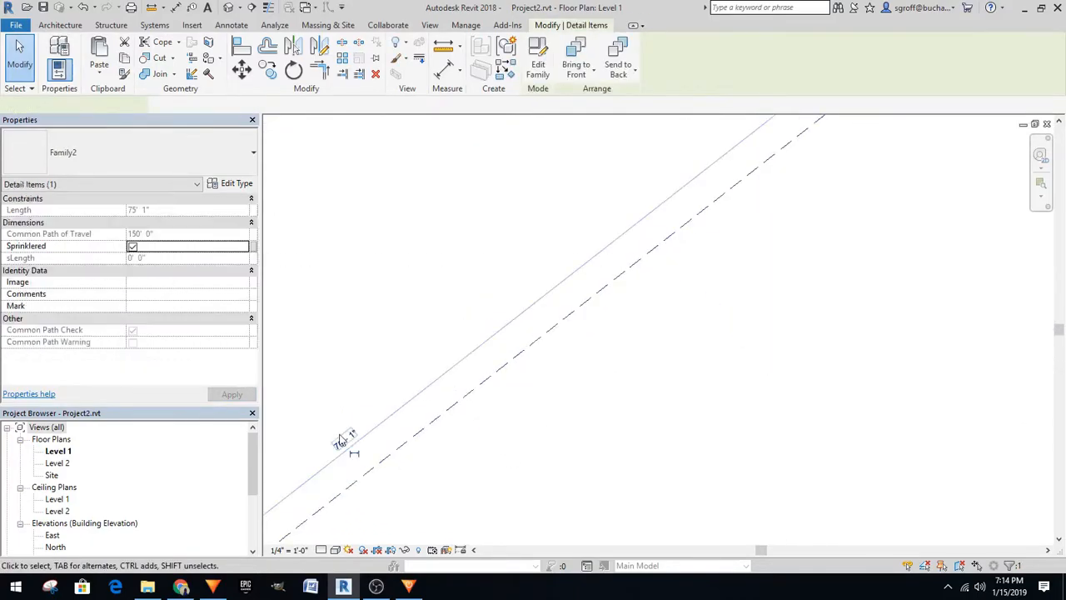
Set the sprinklered diagonal egress path's length to 150 feet to test the sprinklered limit
left_click(345, 440)
type("150")
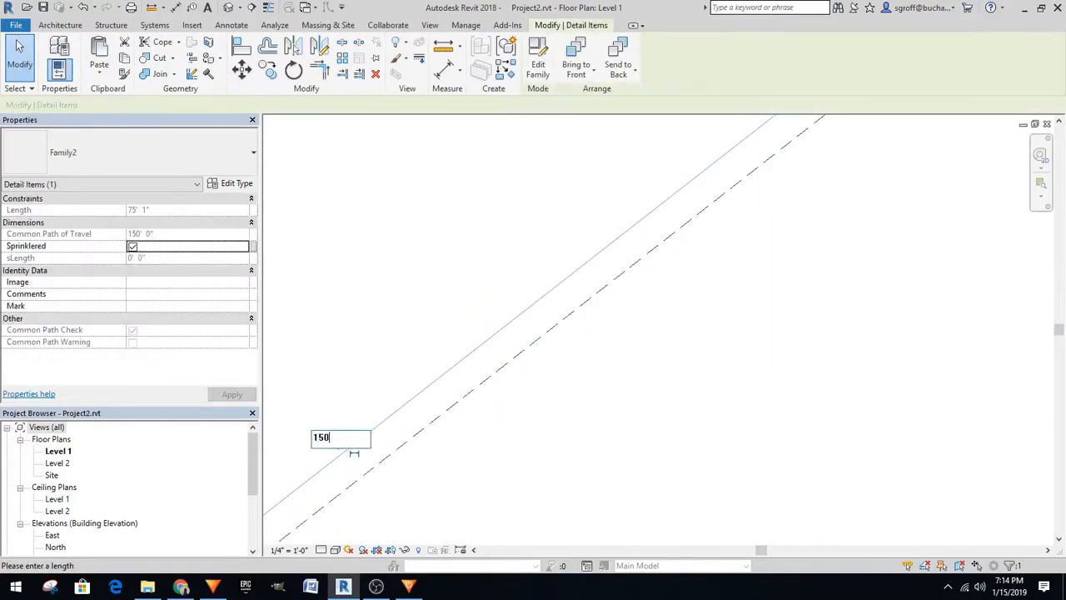
key("Return")
left_click(740, 300)
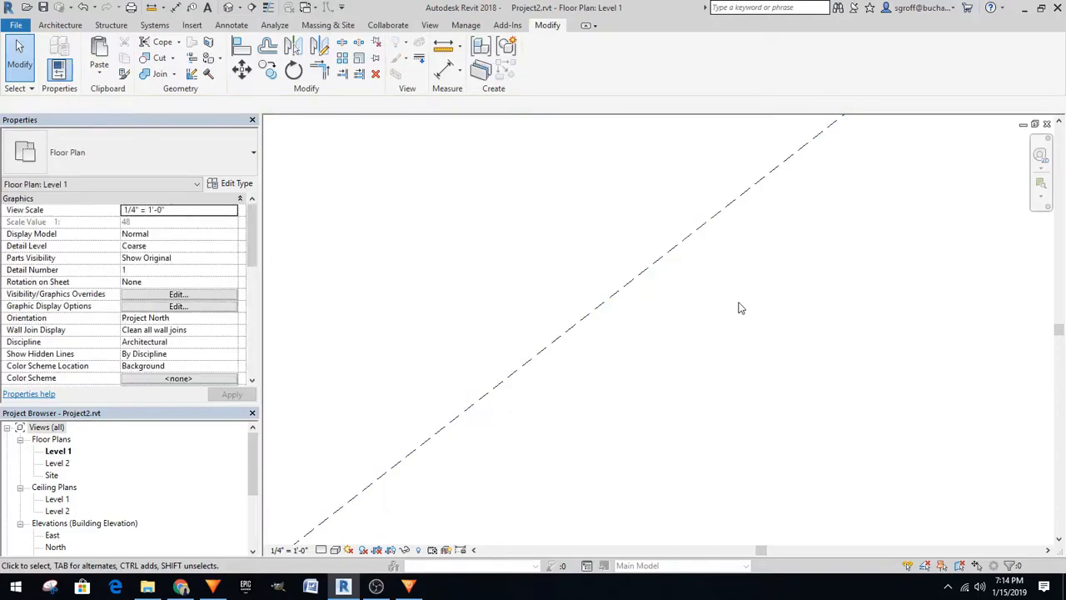
Set the sprinklered diagonal egress path's length to 150'-1" to test the display just over the limit
left_click(646, 275)
left_click(389, 414)
type("150 1")
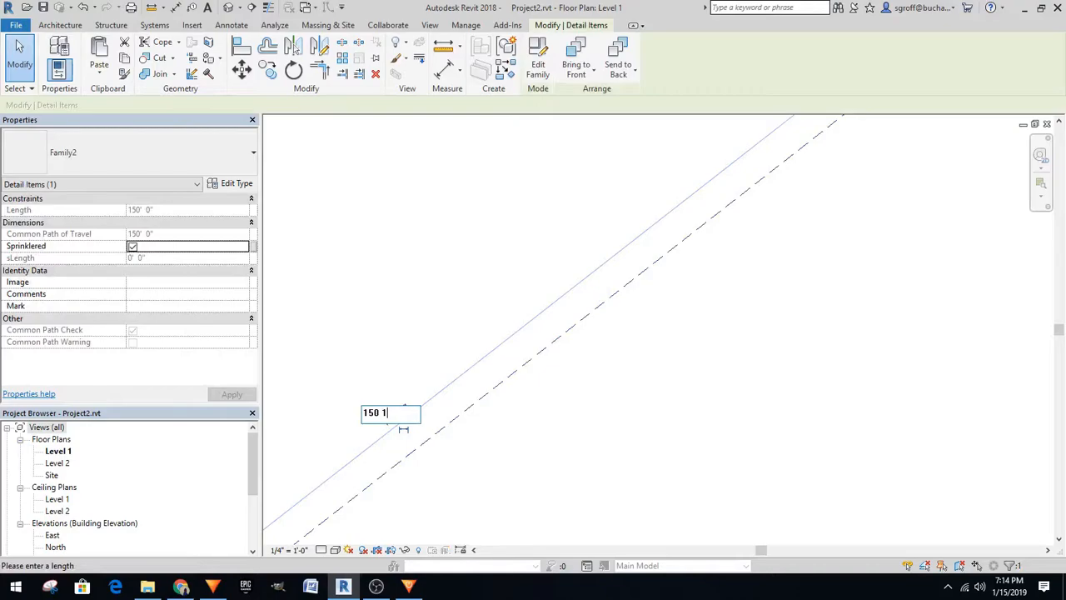
key("Return")
left_click(953, 196)
Delete the diagonal test egress path from the Level 1 floor plan
scroll(591, 345, "down", 4)
left_click(795, 150)
key("Delete")
scroll(510, 433, "down", 3)
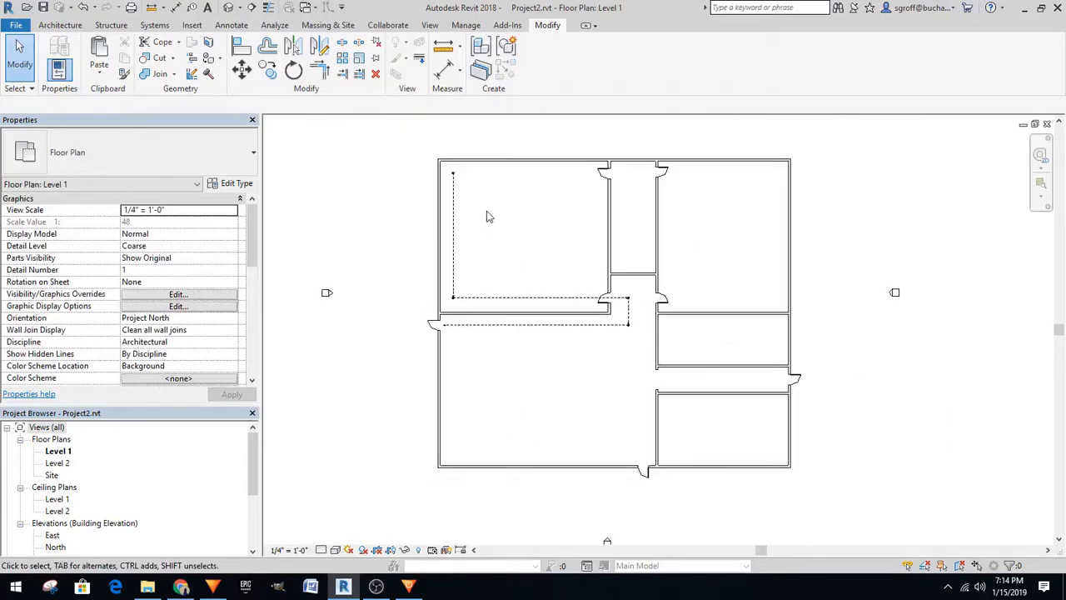
Select the four connected egress path segments together and review their common instance properties
scroll(488, 216, "up", 2)
left_click(528, 332)
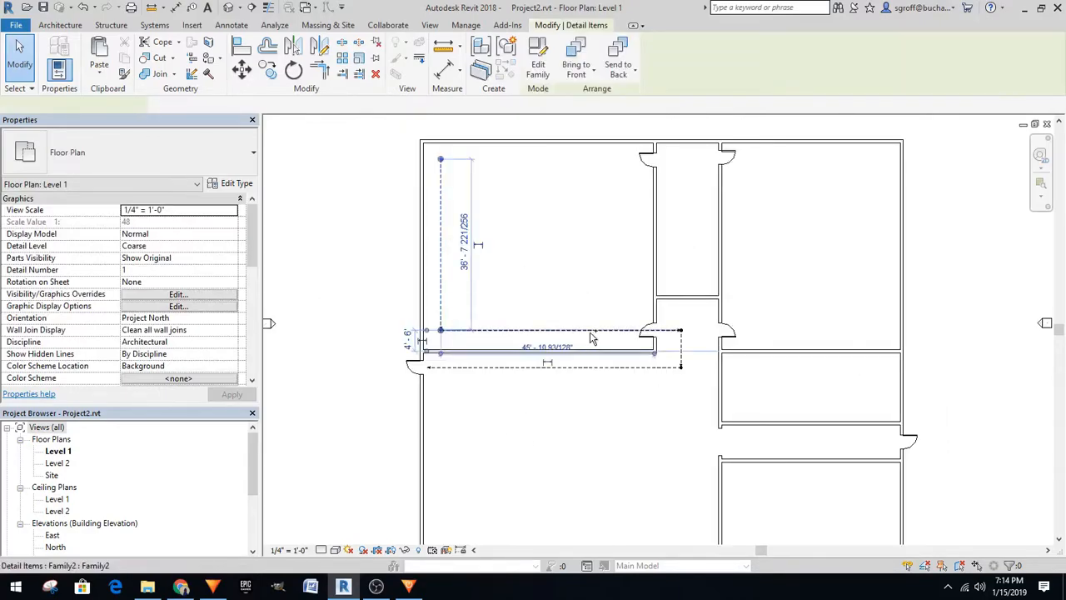
left_click(681, 352, "ctrl")
left_click(638, 368, "ctrl")
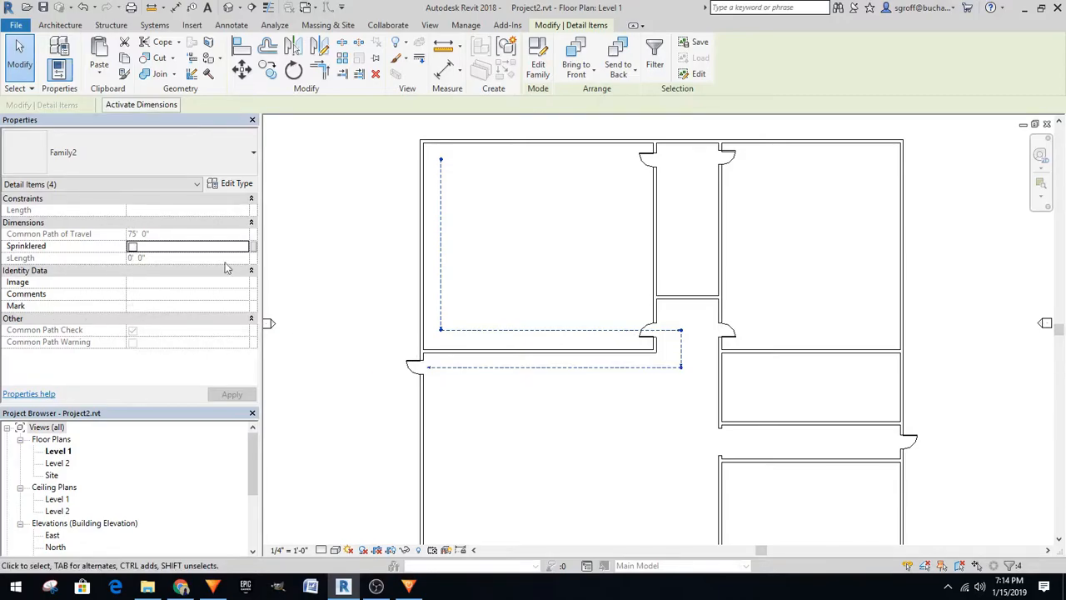
left_click(326, 251)
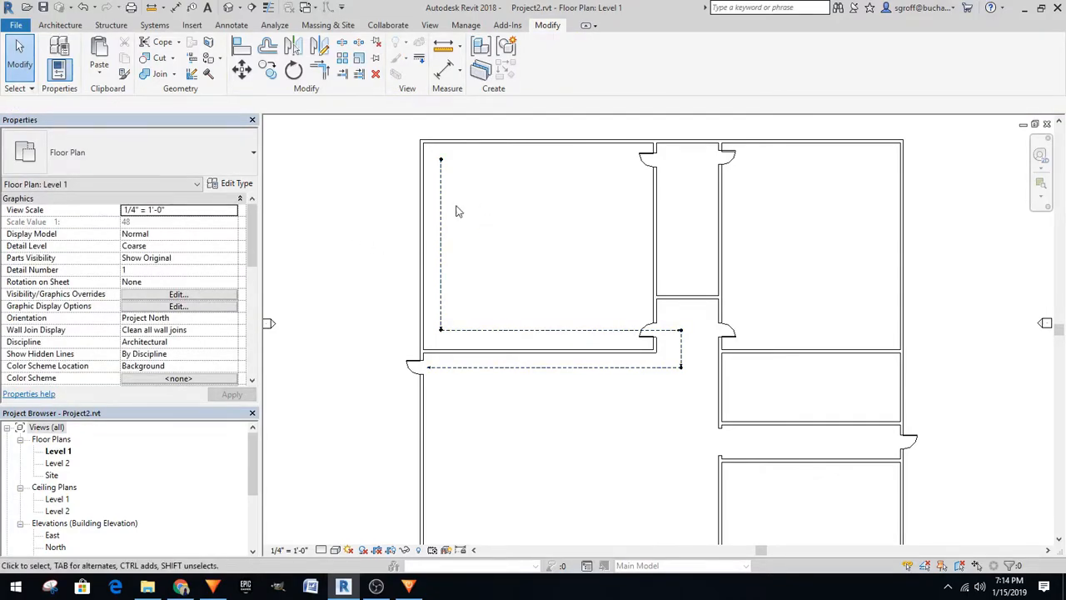
Open the vertical egress path's family for editing and display its family parameters with the Identity Data group expanded
left_click(440, 208)
left_click(309, 211)
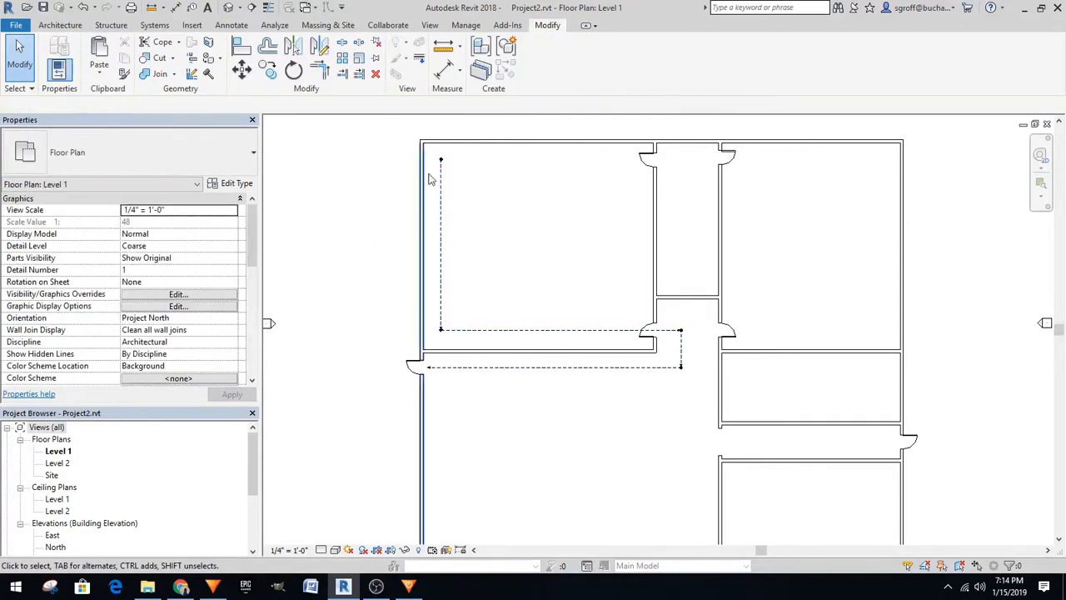
left_click(441, 189)
left_click(536, 65)
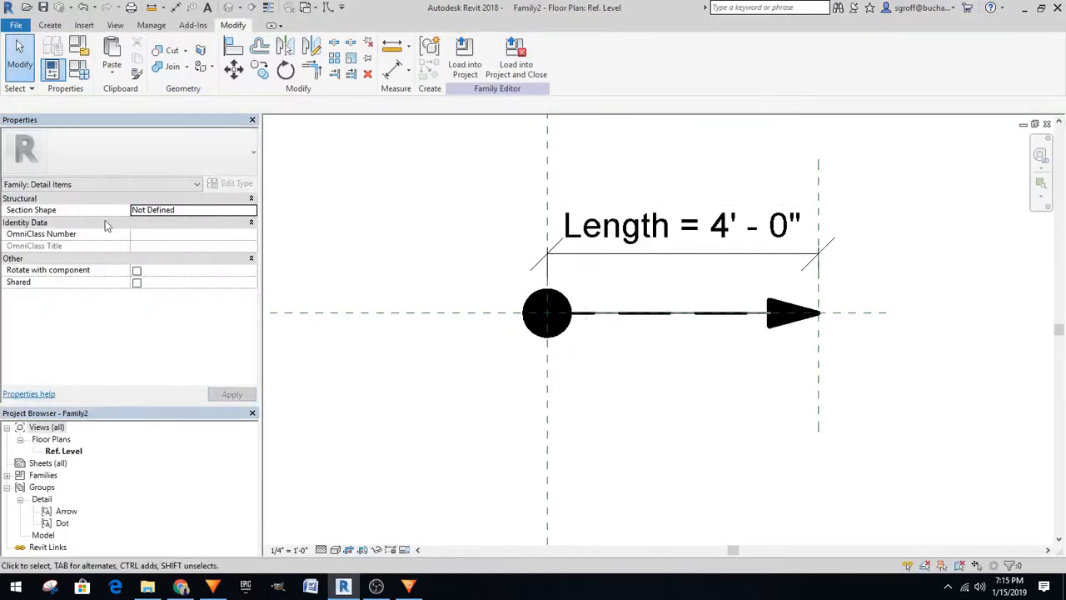
left_click(79, 70)
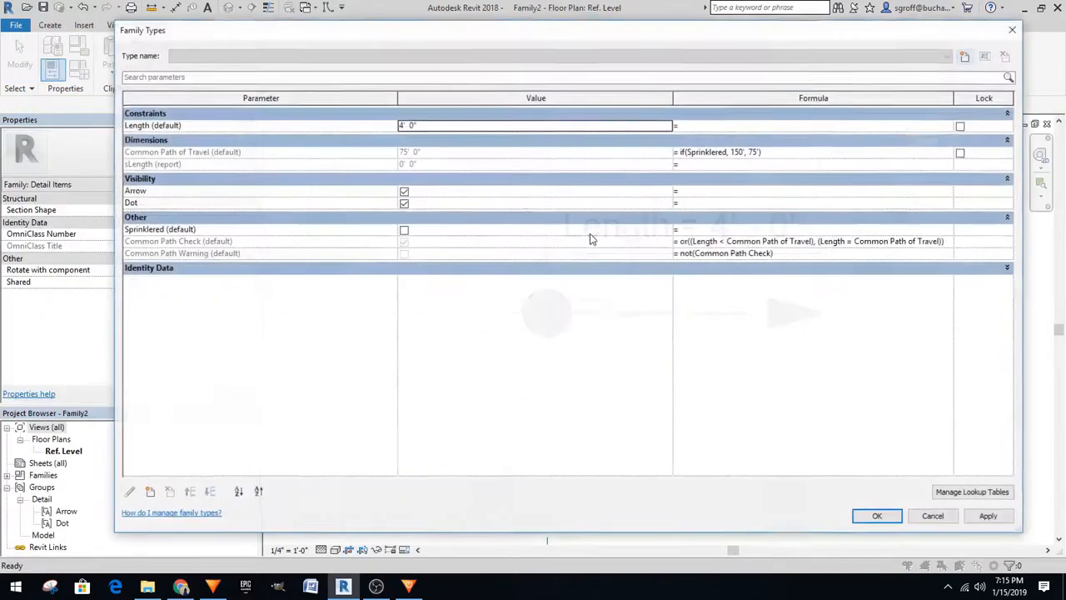
left_click(203, 270)
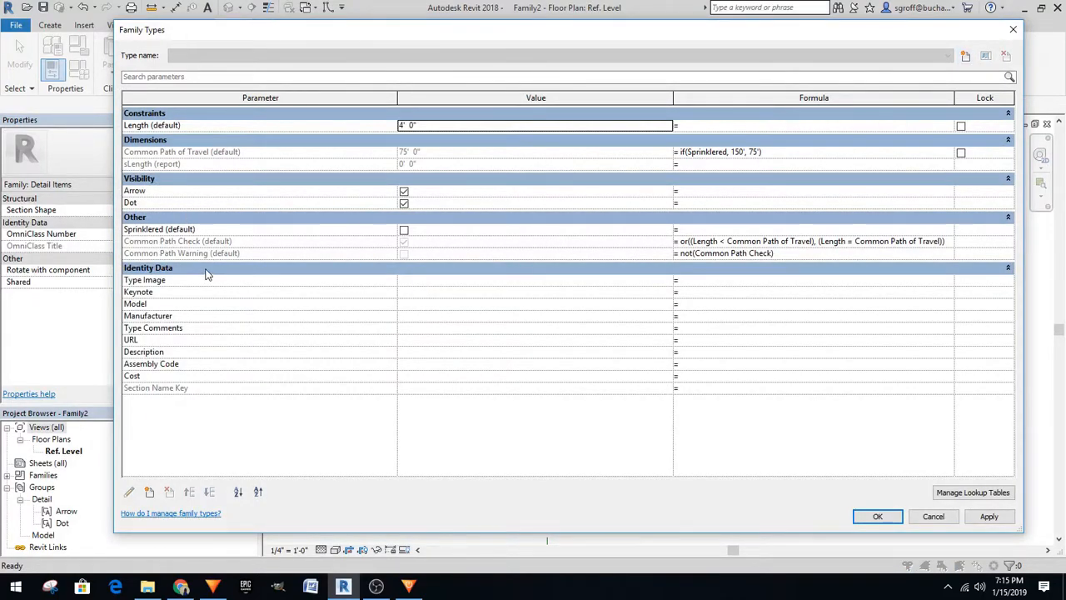
Add the shared parameter PathName from the Egress group to the family as an instance parameter grouped under Text
left_click(150, 493)
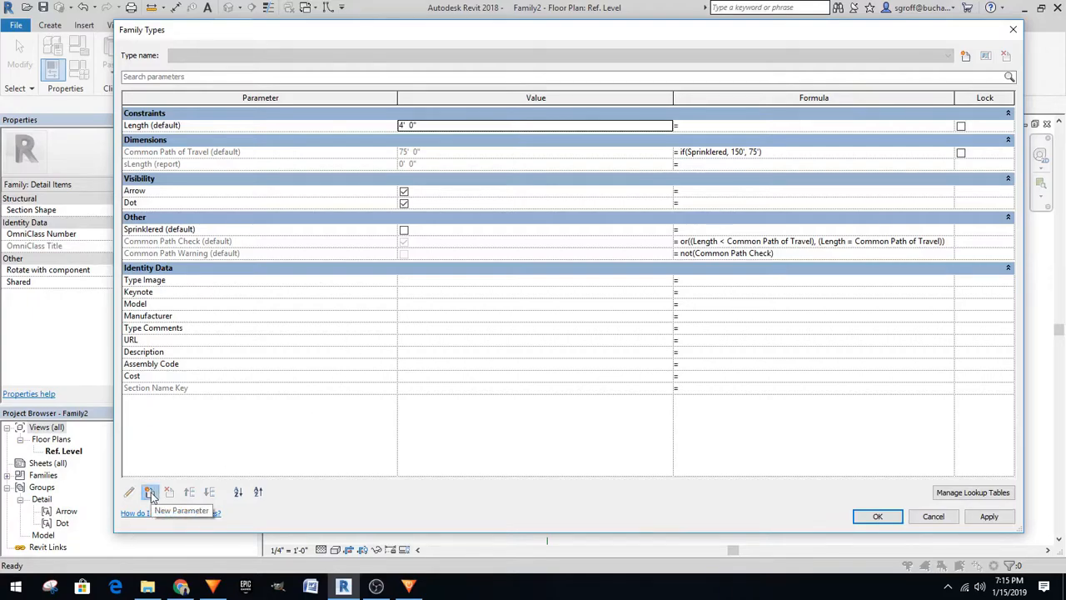
left_click(741, 135)
left_click(902, 180)
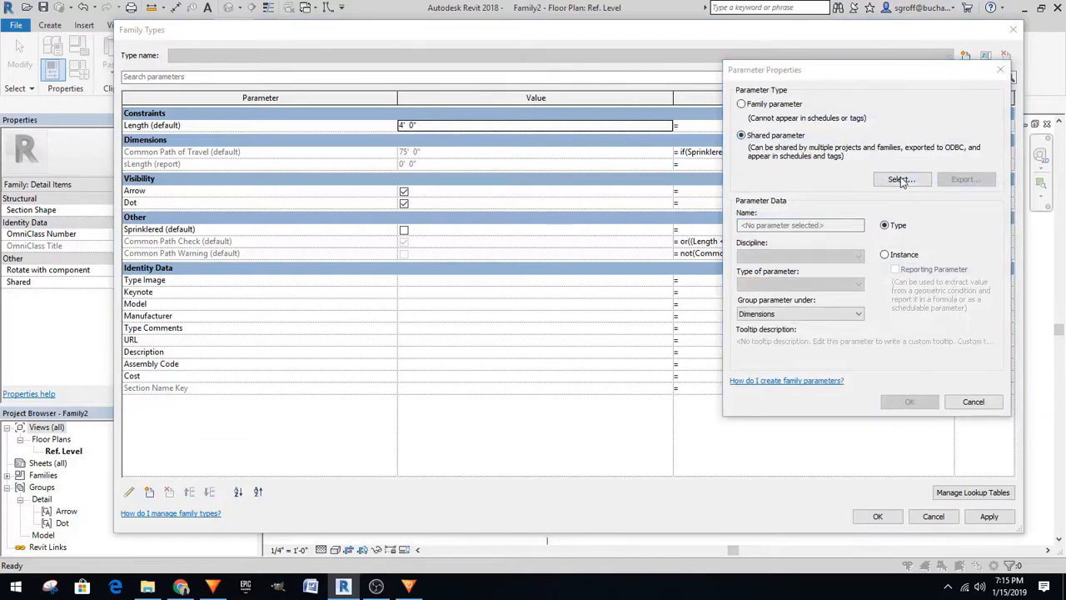
left_click(720, 364)
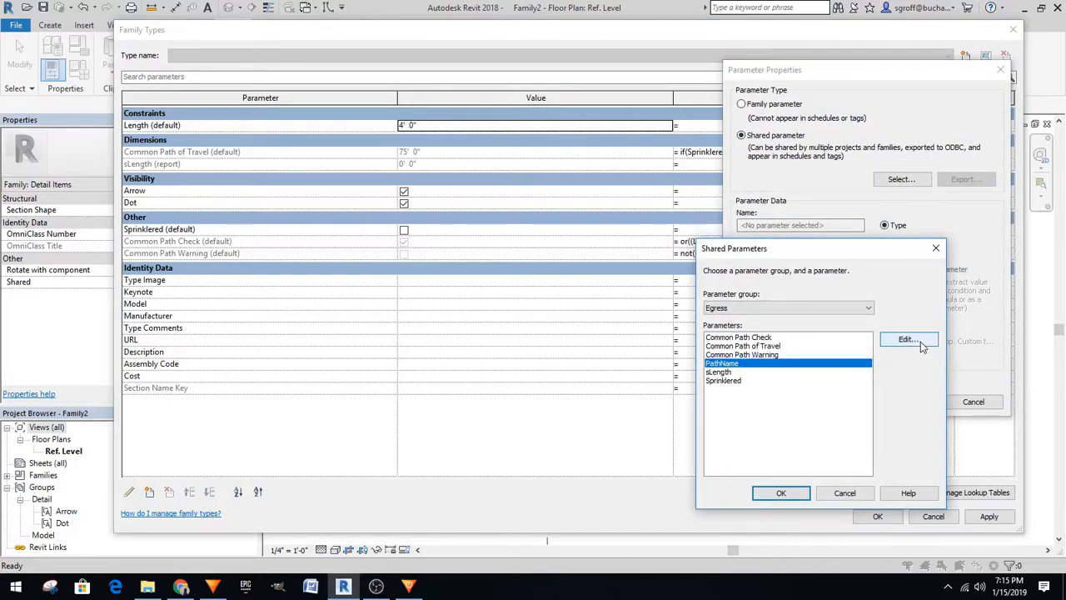
left_click(782, 493)
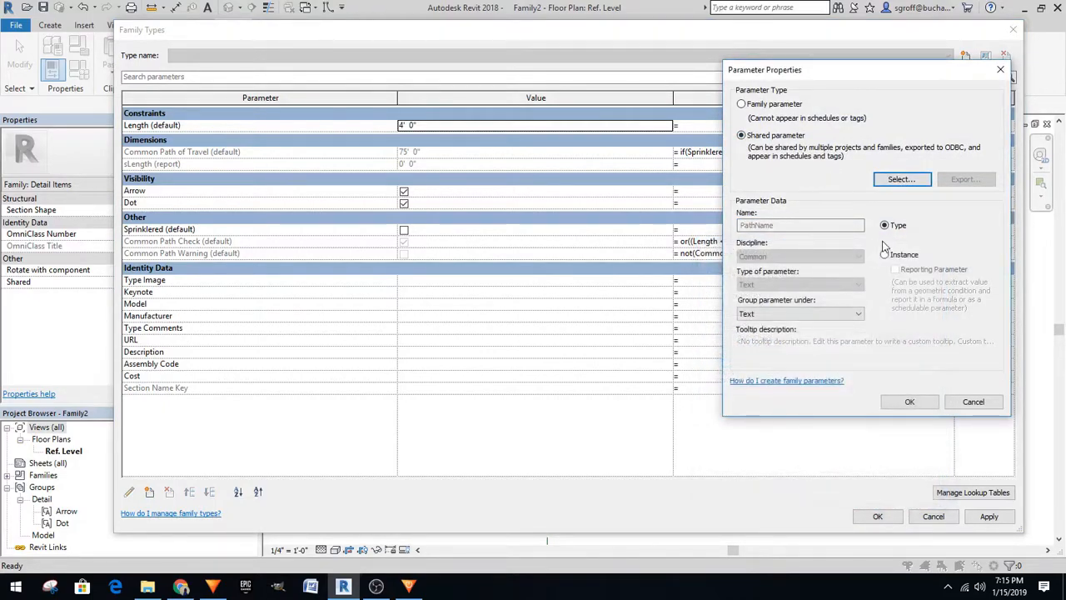
left_click(884, 255)
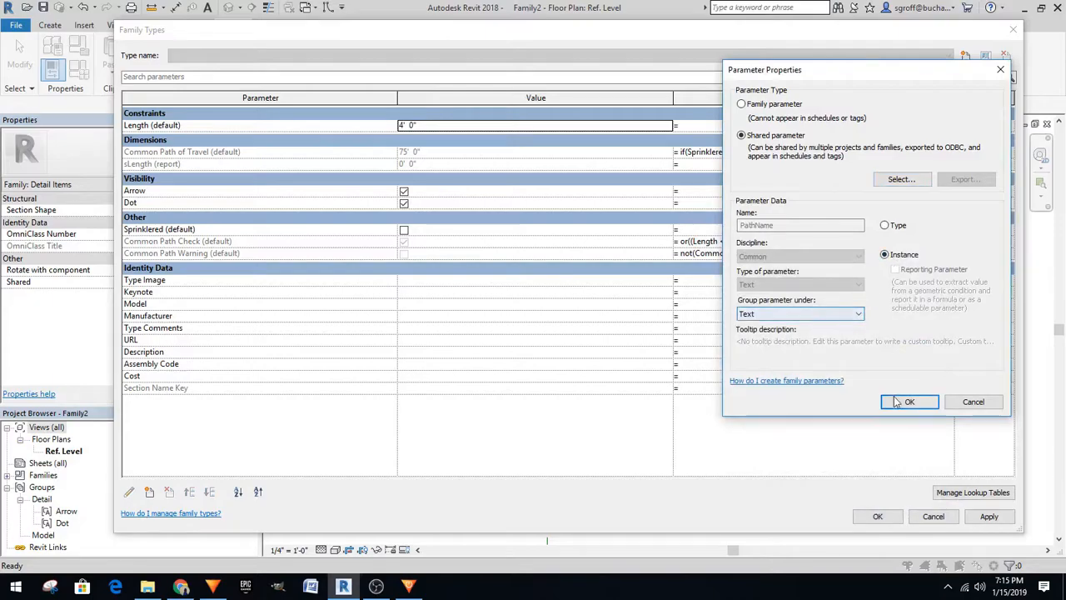
left_click(912, 402)
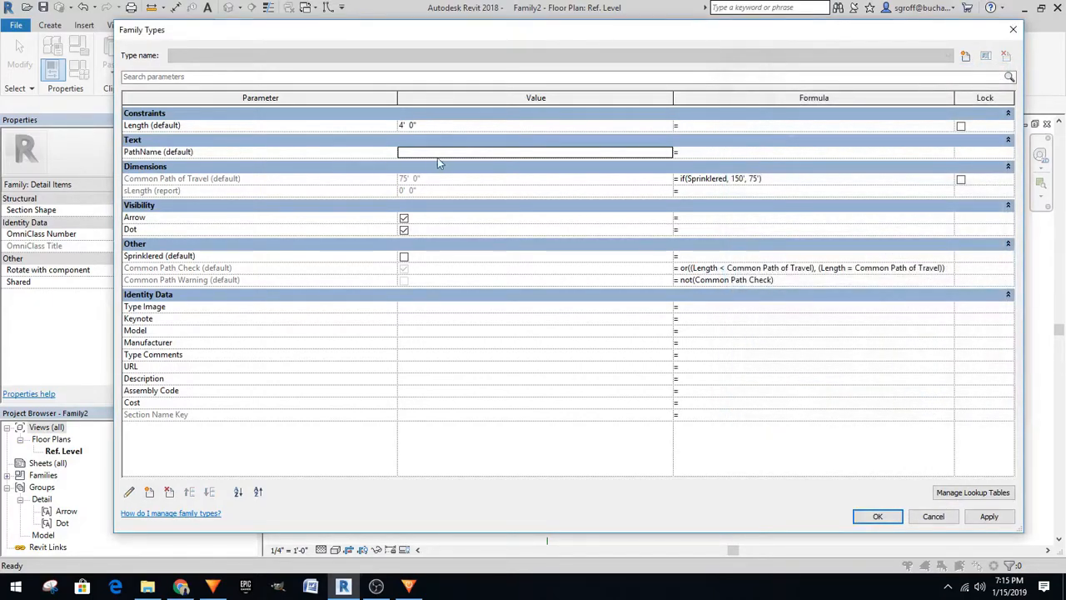
left_click(878, 515)
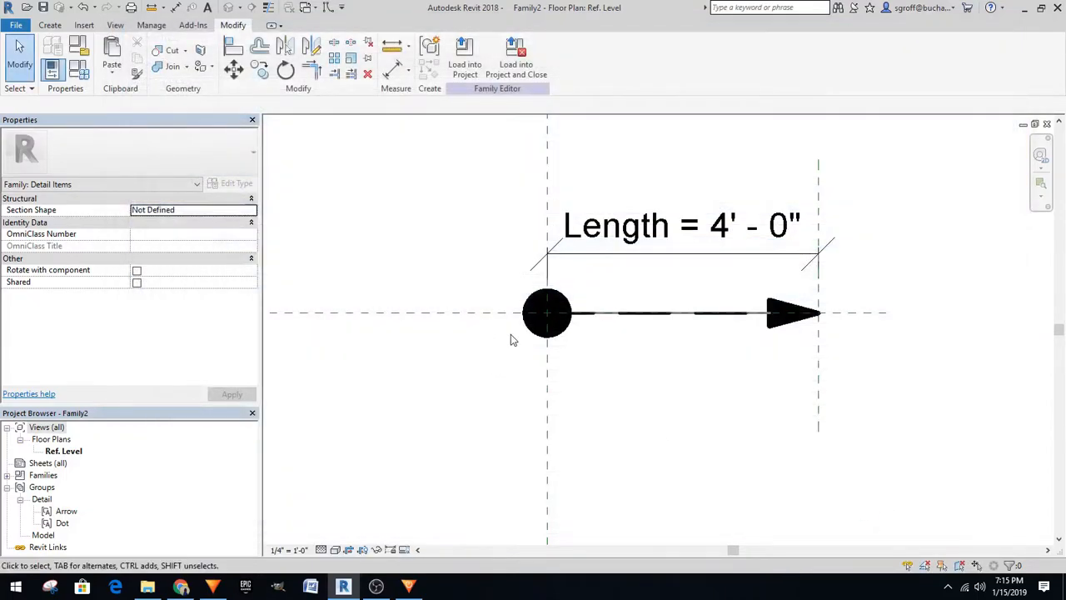
Reload the family with its PathName parameter into Project2.rvt, overwriting the existing version
left_click(465, 60)
left_click(496, 388)
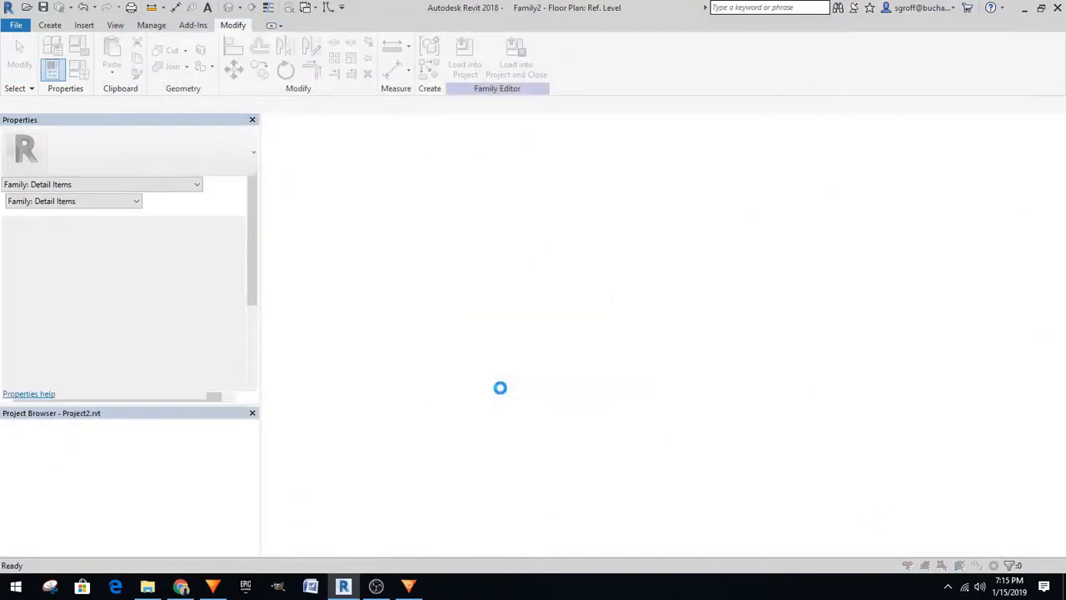
left_click(503, 288)
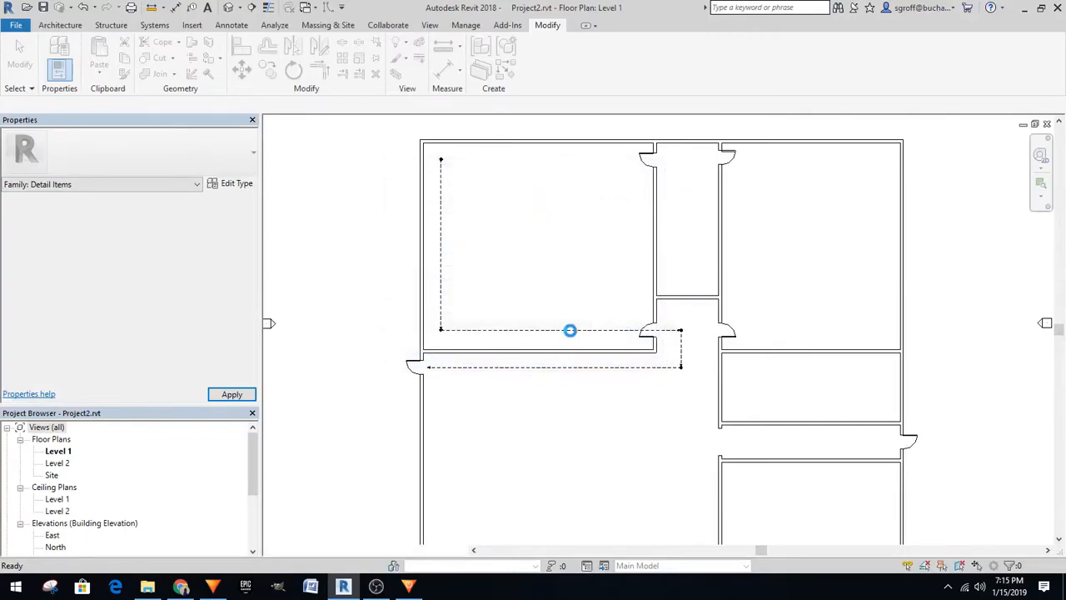
Set PathName to "Path 1" for all four connected egress path segments in the plan
left_click(570, 331)
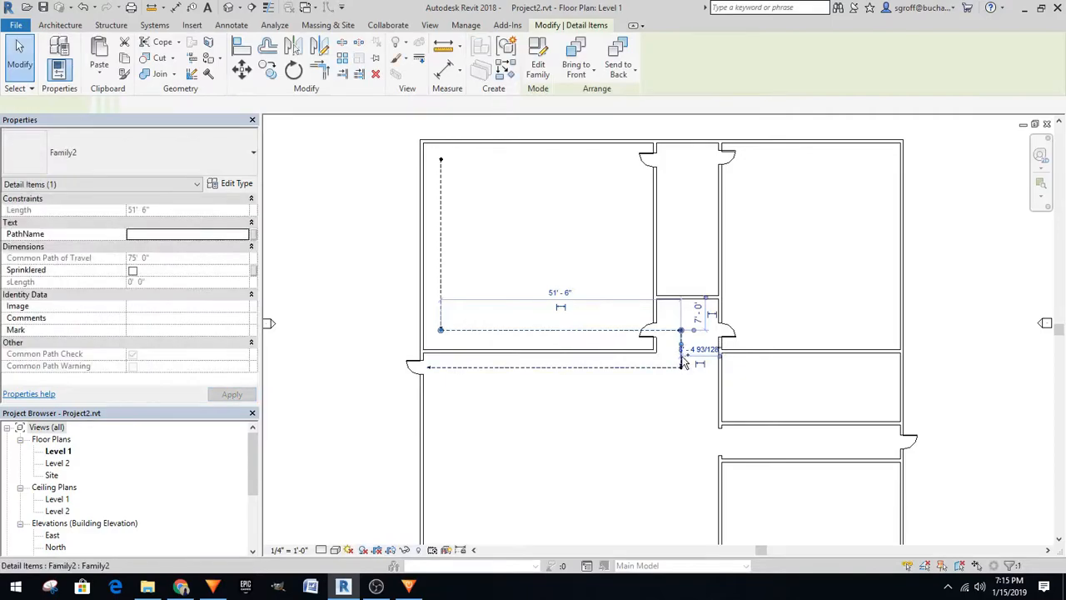
left_click(658, 367, "ctrl")
left_click(445, 277, "ctrl")
left_click(445, 277, "ctrl")
left_click(169, 236)
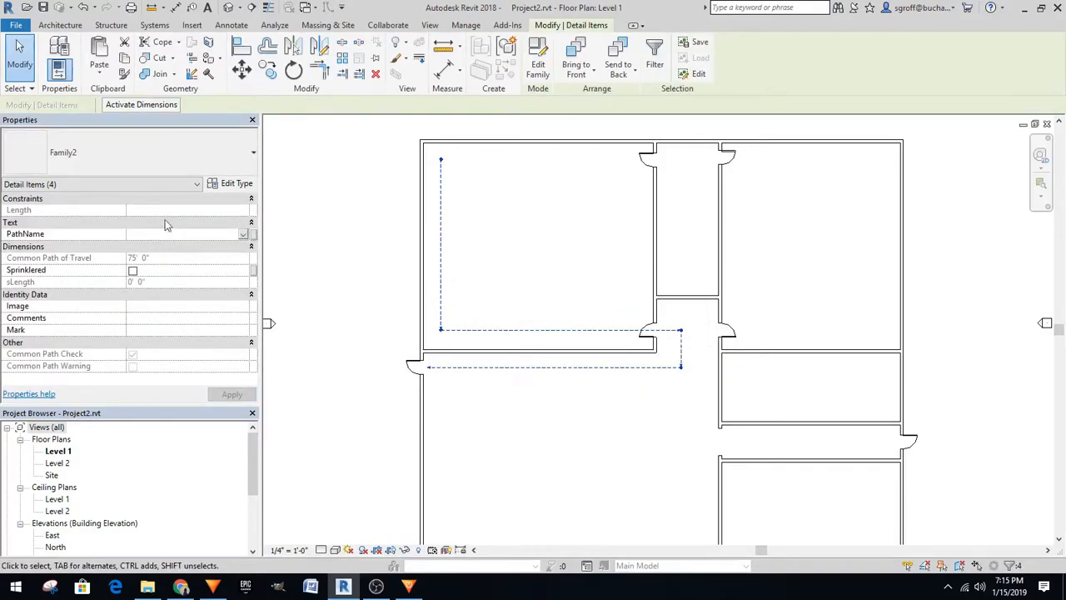
type("Path 1")
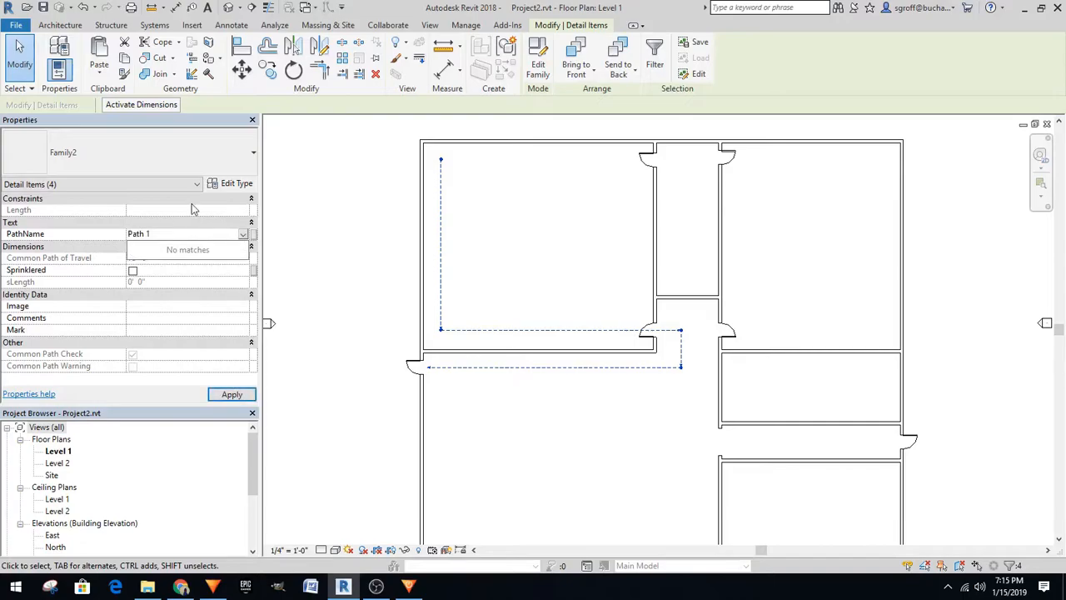
left_click(230, 395)
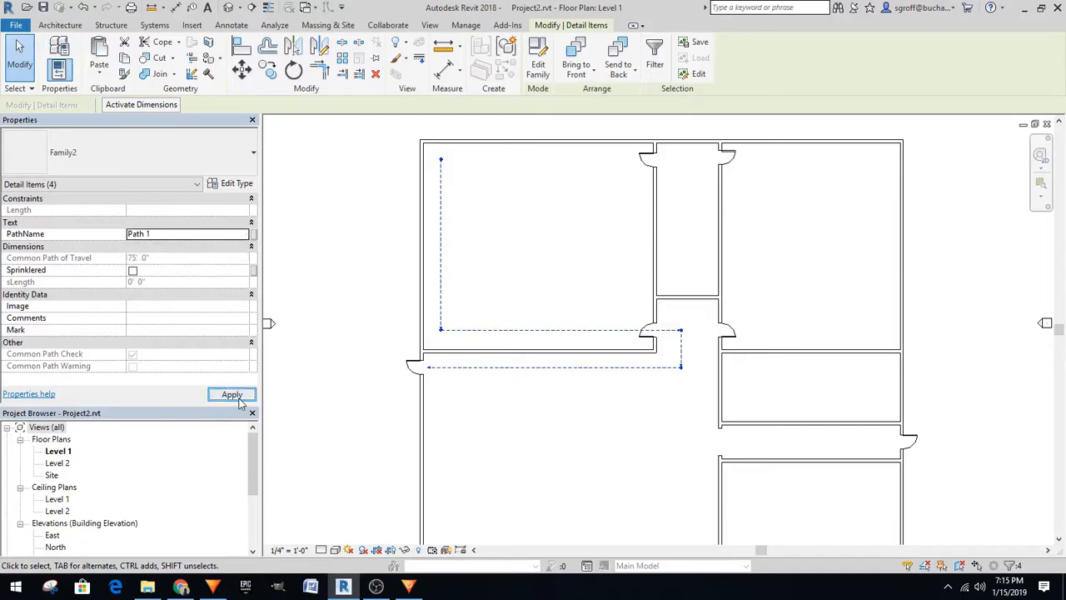
left_click(541, 454)
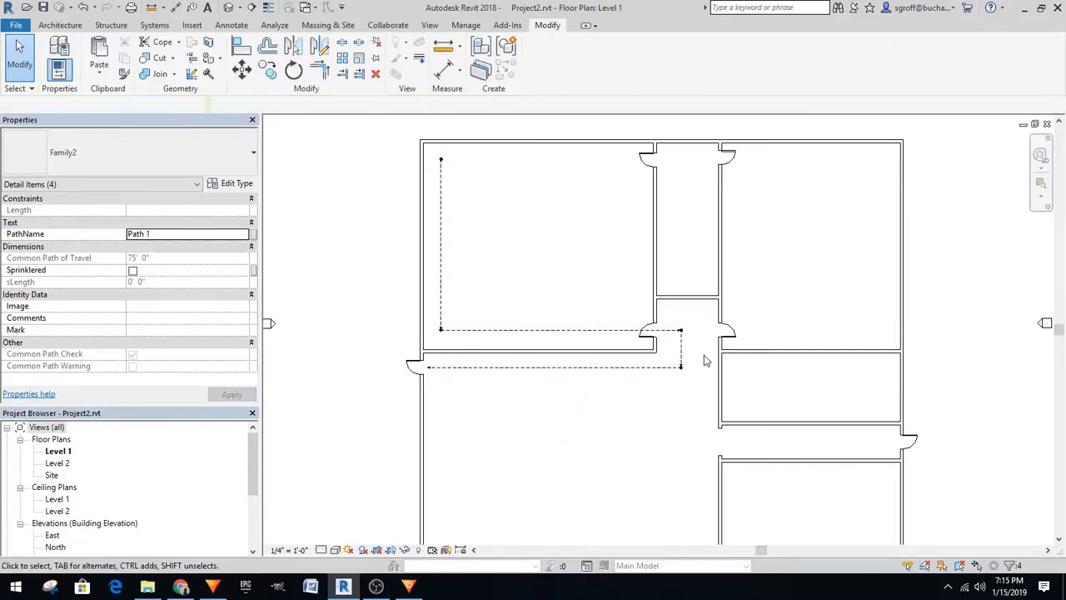
left_click(441, 214)
left_click(539, 67)
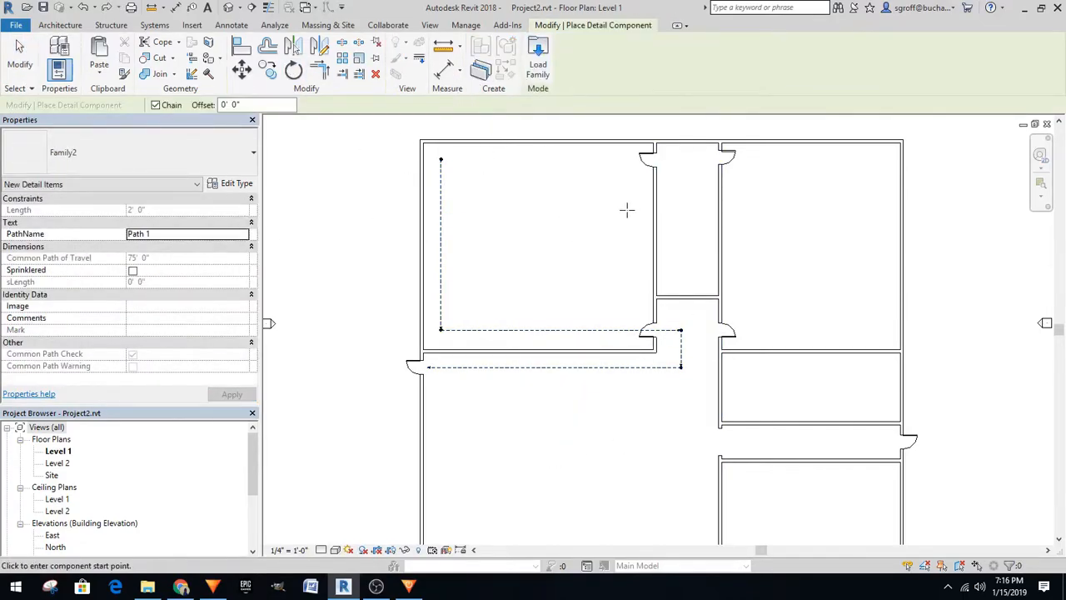
key("Escape")
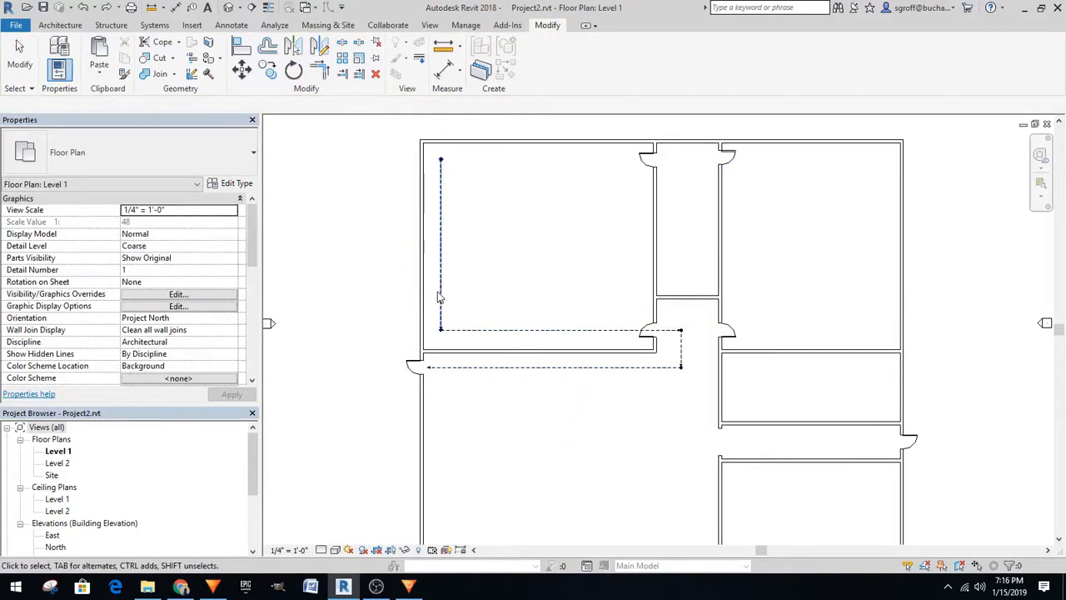
Create a similar egress path component from the existing vertical segment and set its PathName to "Path 2"
left_click(440, 301)
left_click(538, 65)
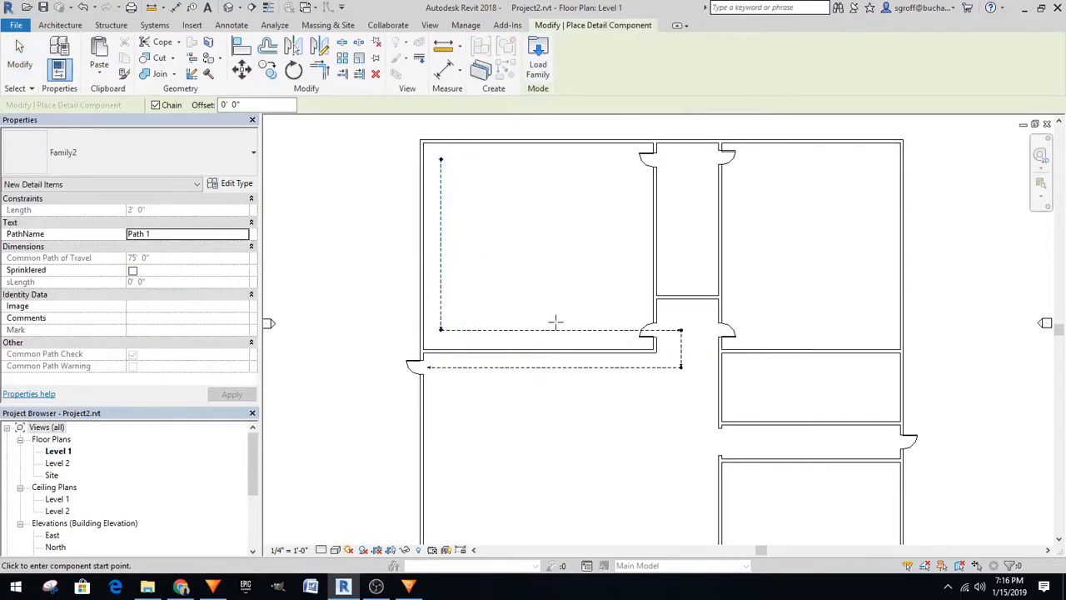
left_click(171, 234)
left_click(172, 235)
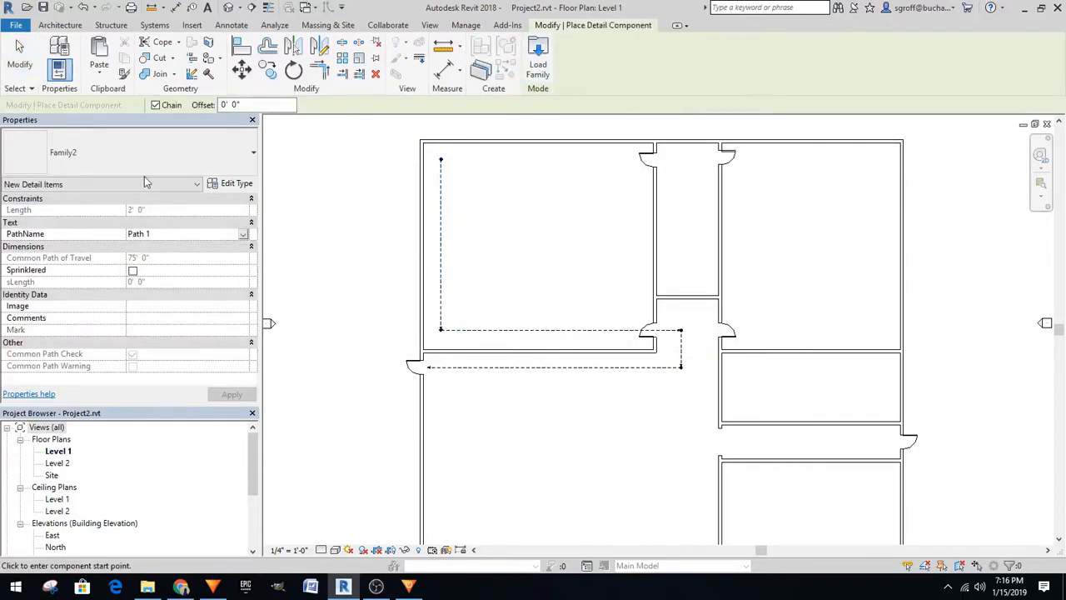
key("BackSpace")
type("2")
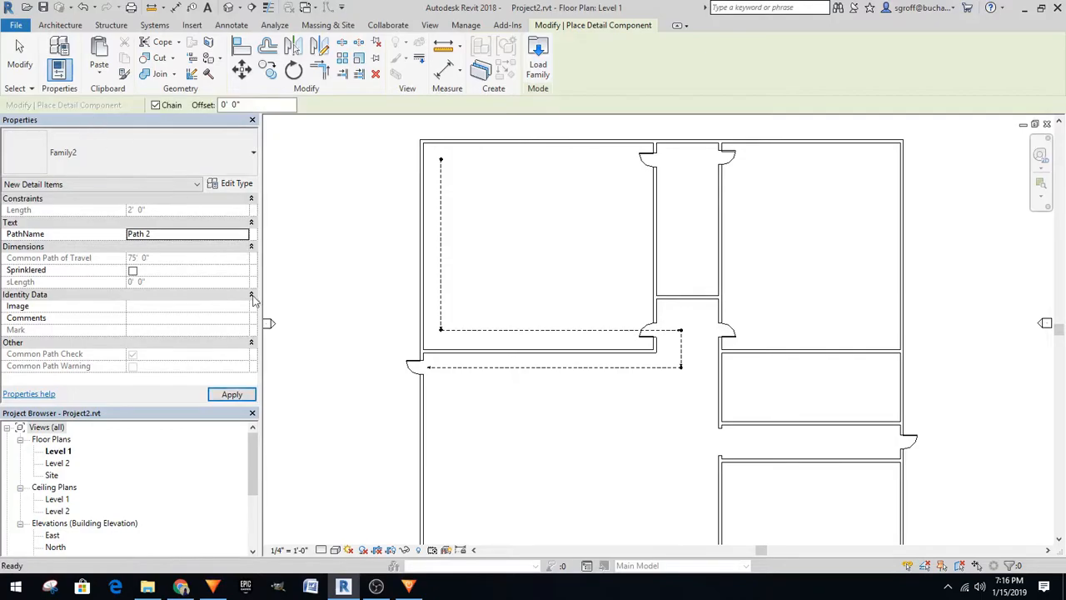
Draw four chained egress segments from the northeast room's far corner, through its door, south down the hall, and east to the exterior door
left_click(891, 150)
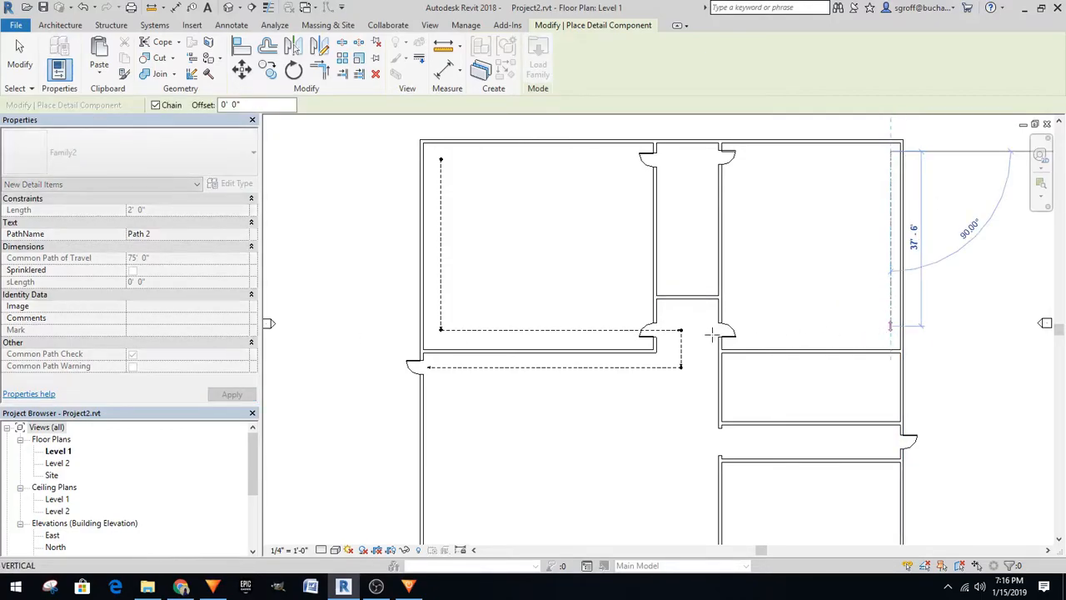
left_click(702, 440)
scroll(700, 441, "down", 1)
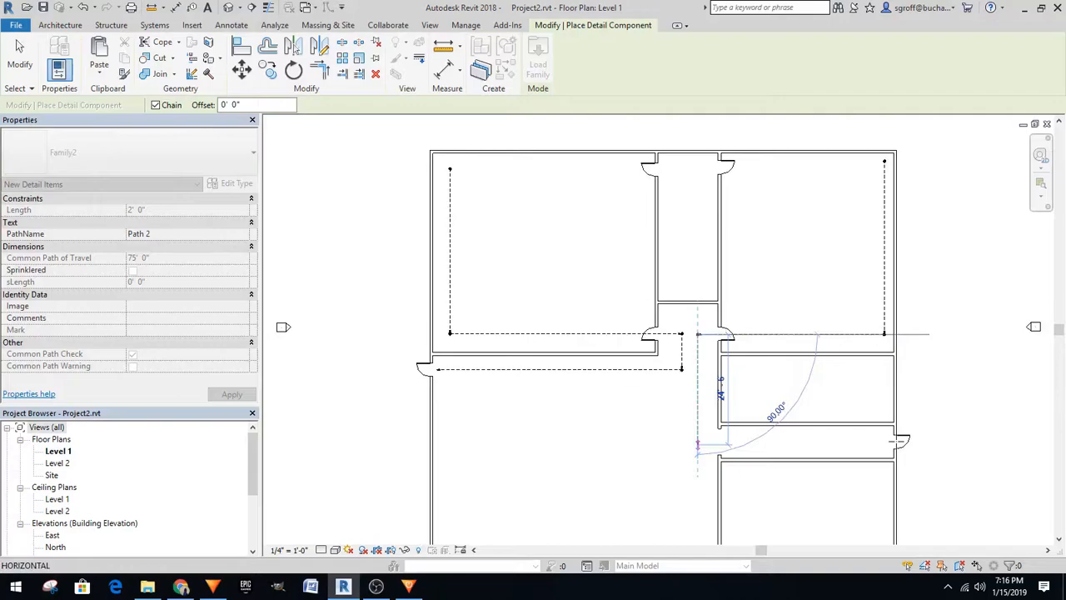
left_click(699, 444)
left_click(896, 444)
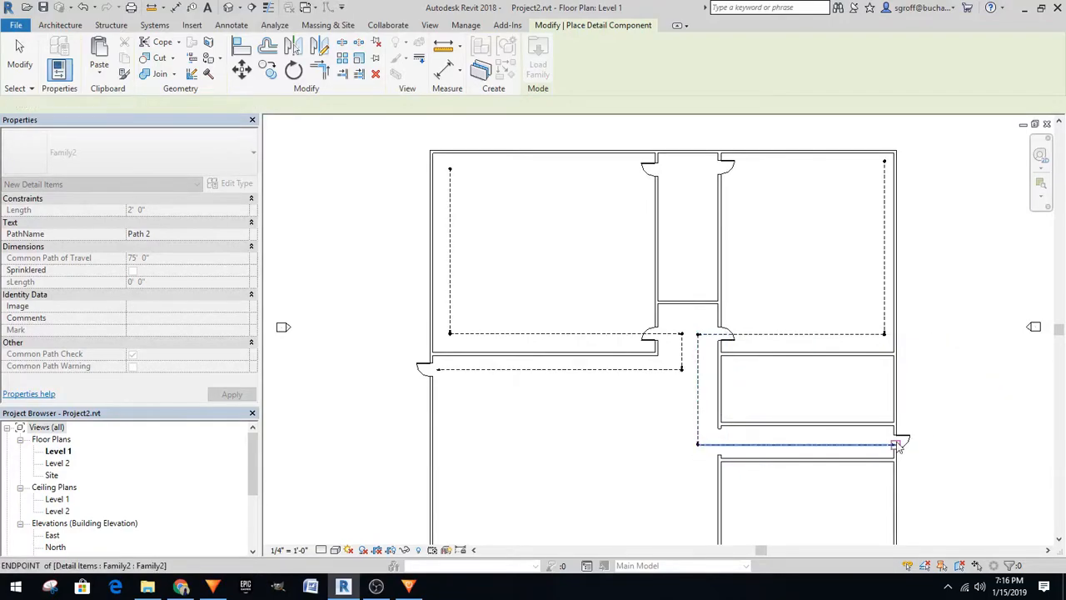
key("Escape")
key("Escape")
Align the new path's final segment with the east exit door's center and its upper horizontal segment with the northeast room's door
left_click(902, 441)
left_click(887, 445)
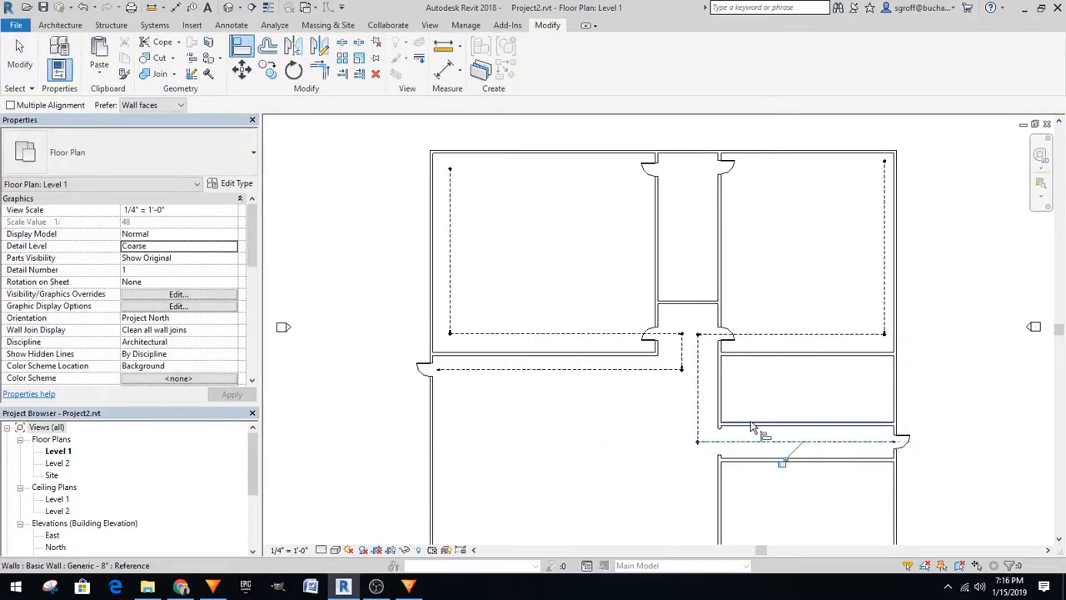
left_click(731, 334)
left_click(752, 335)
key("Escape")
key("Escape")
Trim the new path's neighbouring segments to each other at its three corners
key("a")
key("l")
left_click(883, 333)
left_click(882, 324)
left_click(711, 334)
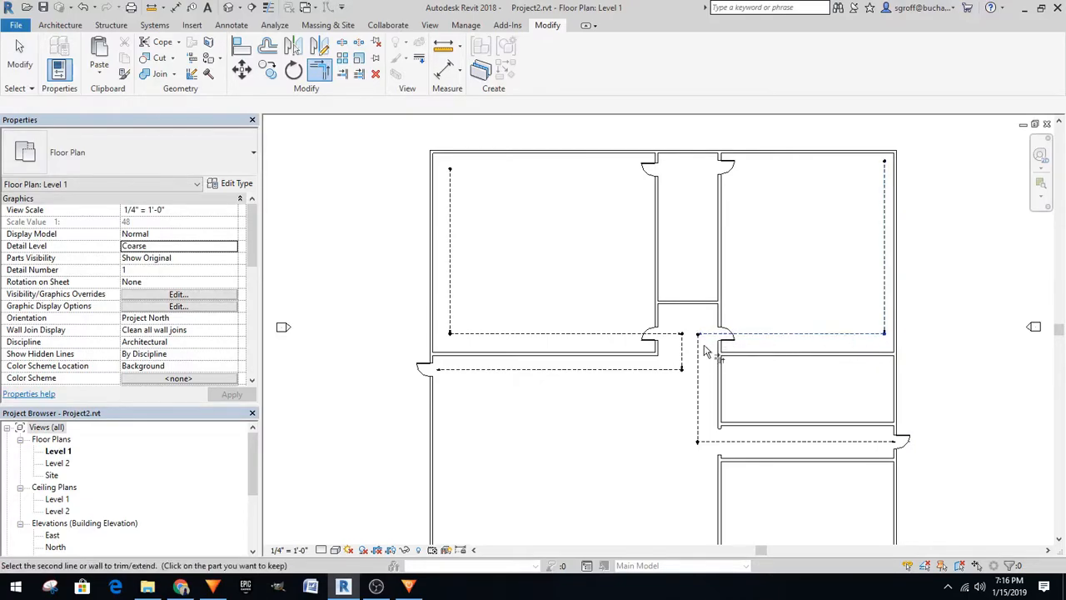
left_click(696, 444)
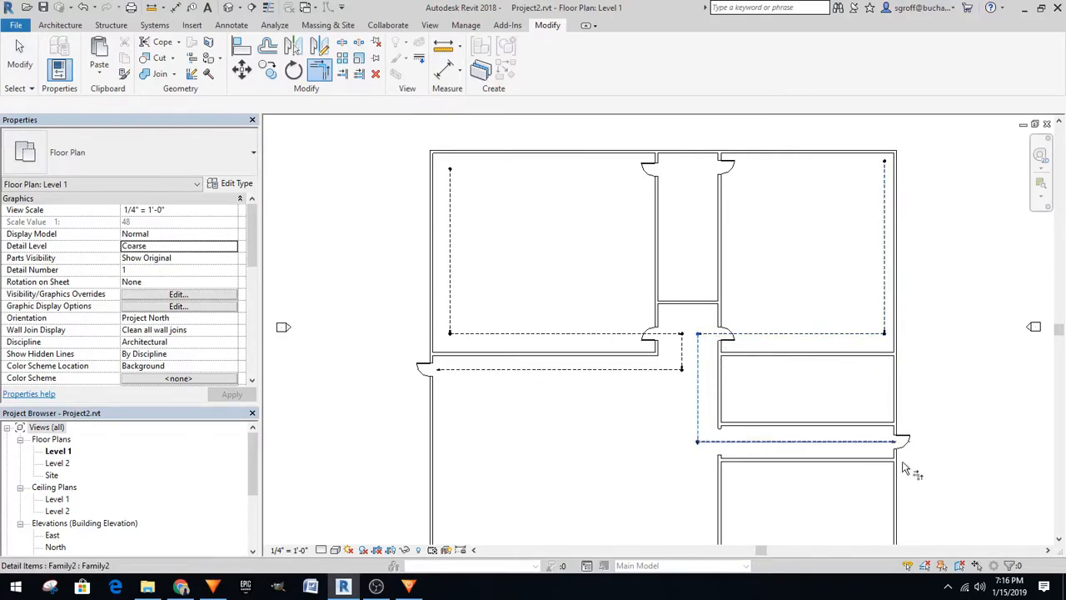
key("Escape")
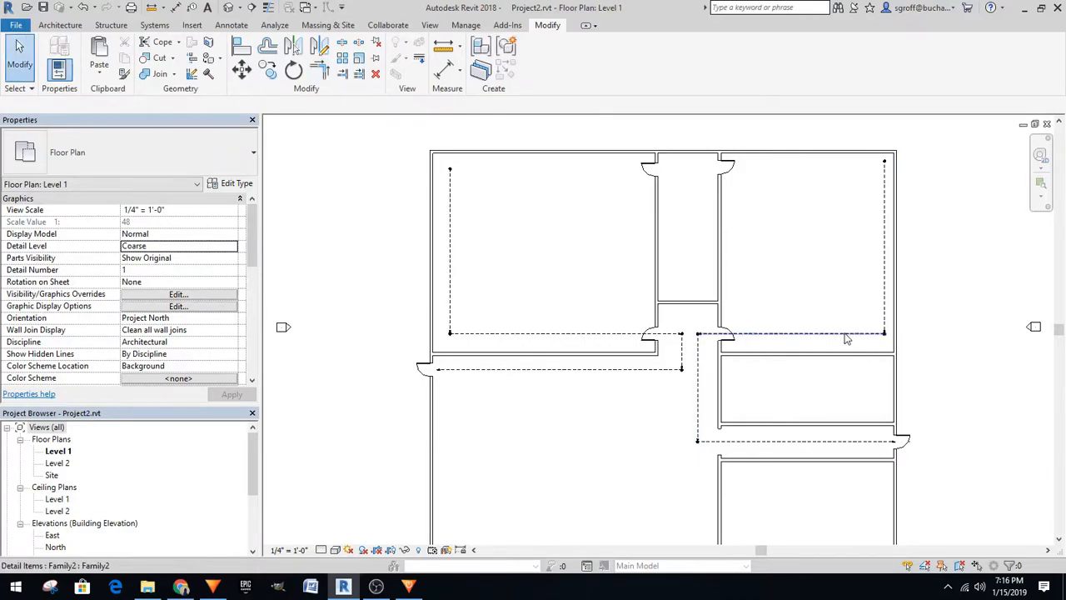
left_click(848, 334)
left_click(346, 264)
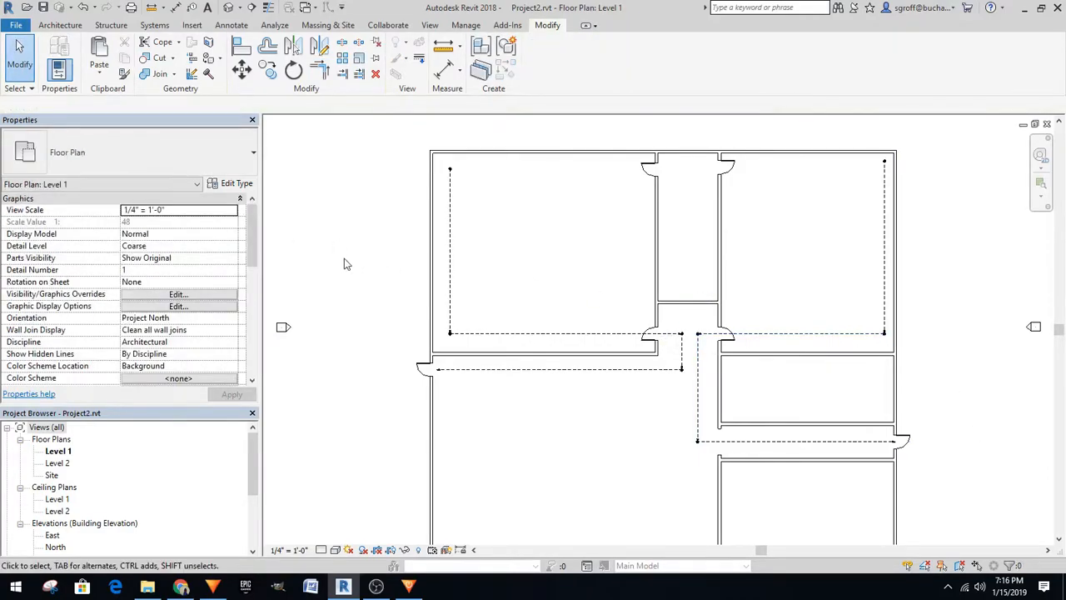
scroll(495, 336, "down", 2)
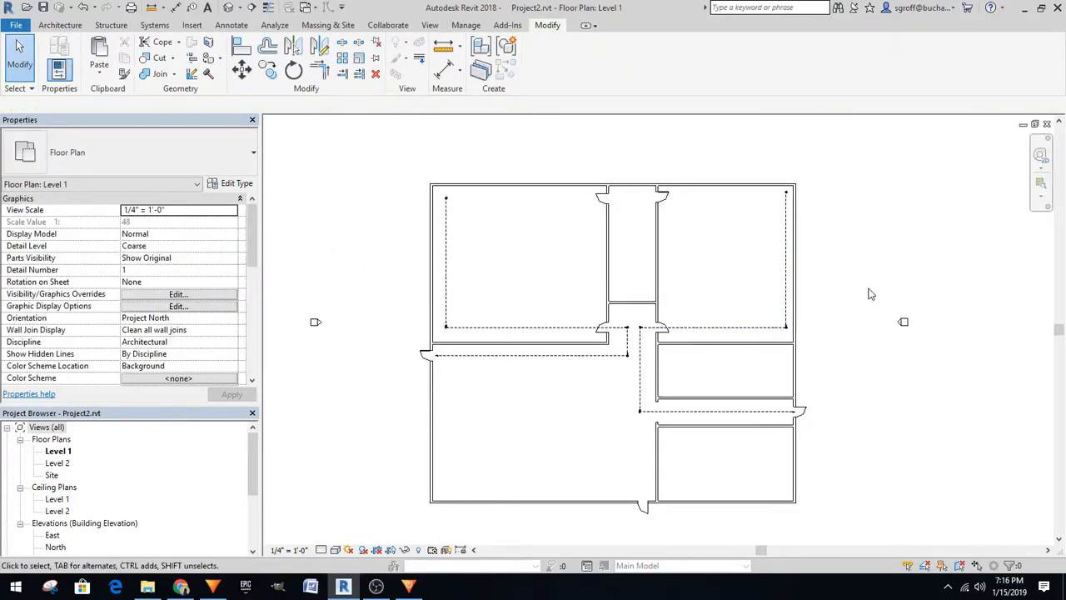
scroll(770, 334, "up", 3)
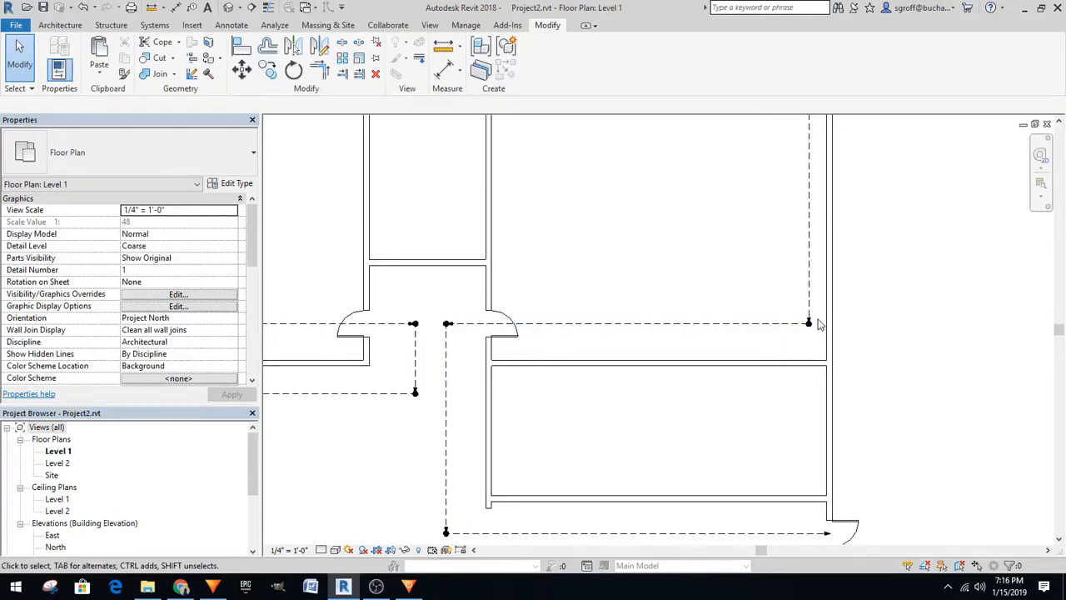
Expand the Families and Detail Items branches of the project to examine the existing types of Family2
scroll(793, 334, "down", 2)
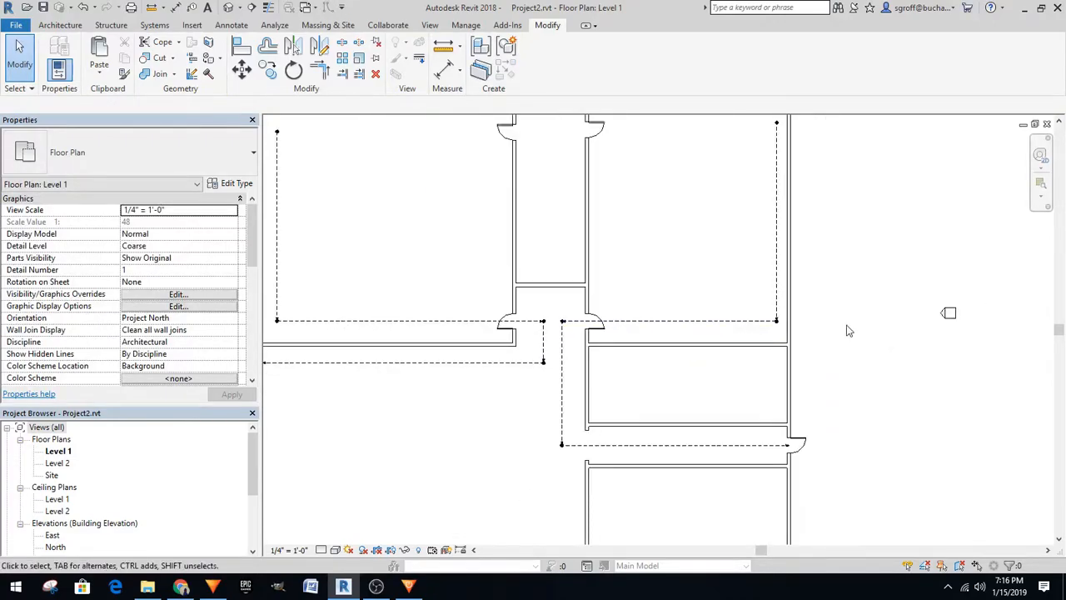
scroll(50, 514, "down", 3)
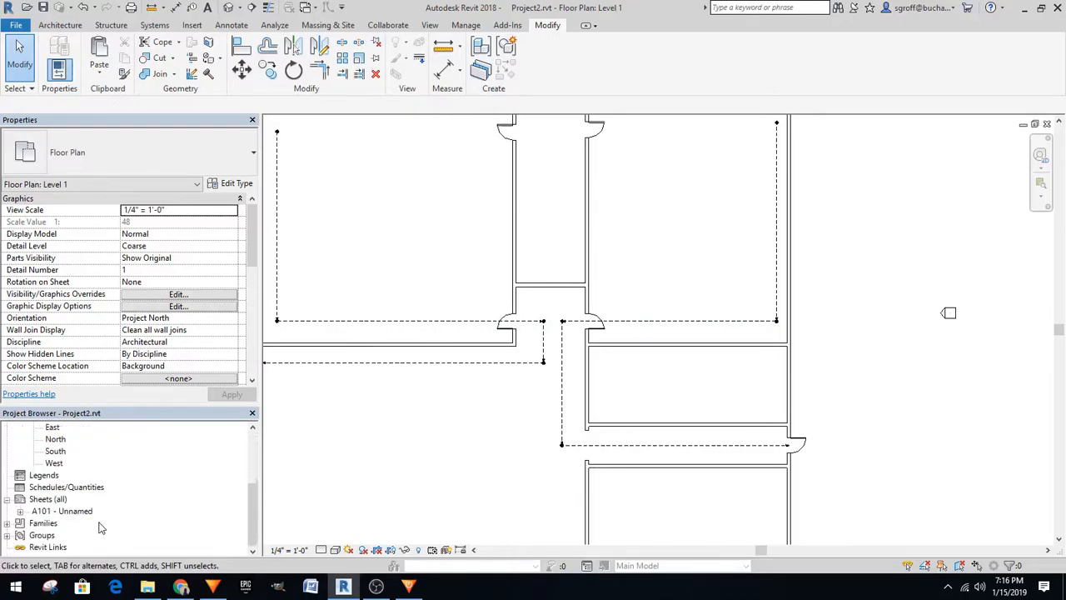
double_click(42, 523)
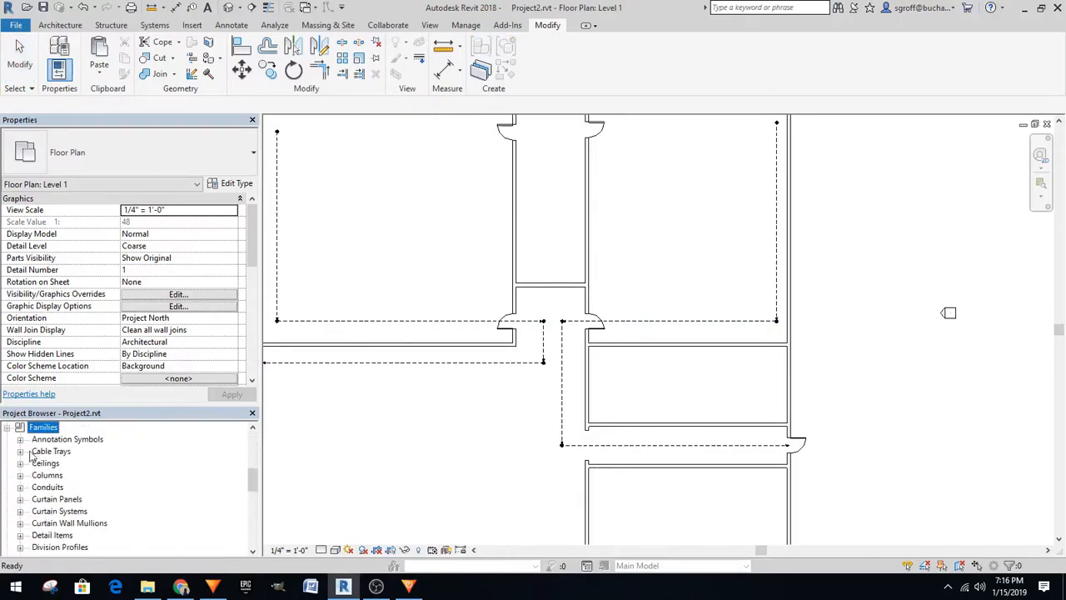
scroll(44, 481, "down", 4)
scroll(50, 475, "up", 2)
left_click(67, 463)
double_click(68, 464)
double_click(63, 488)
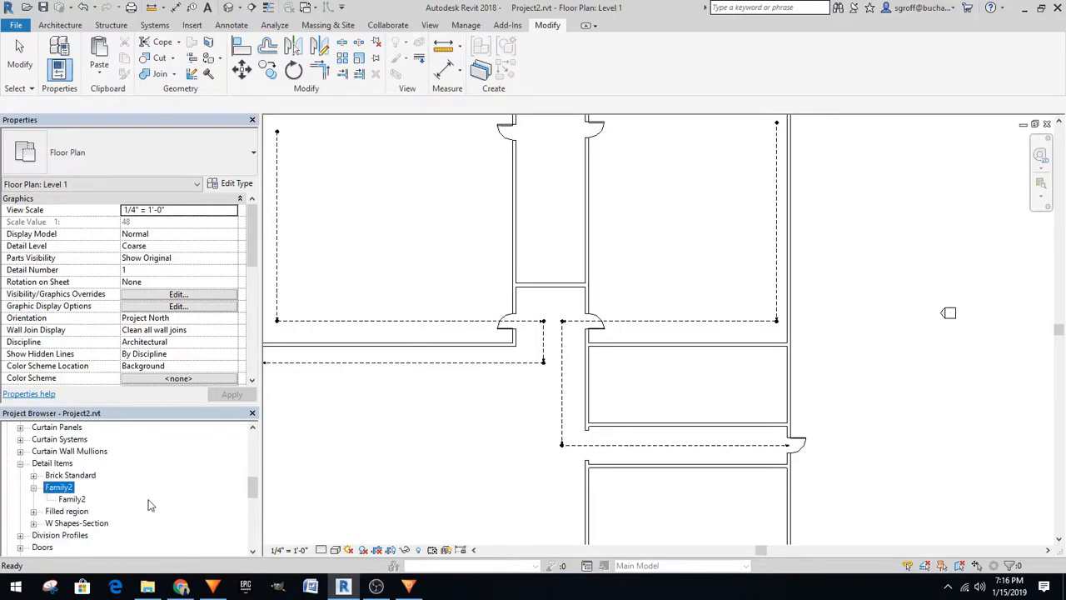
left_click(73, 499)
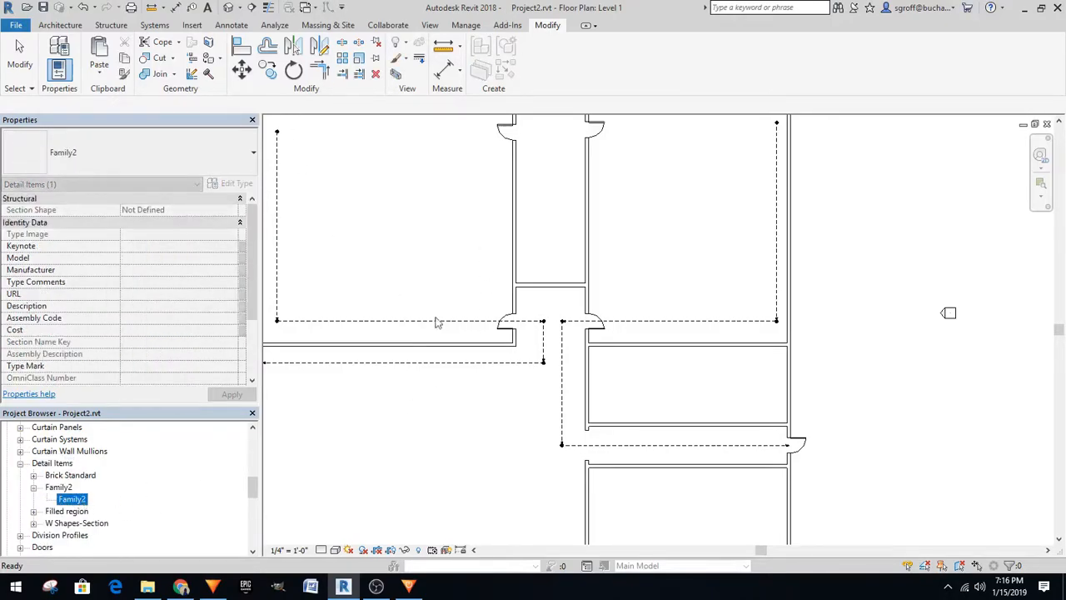
left_click(447, 440)
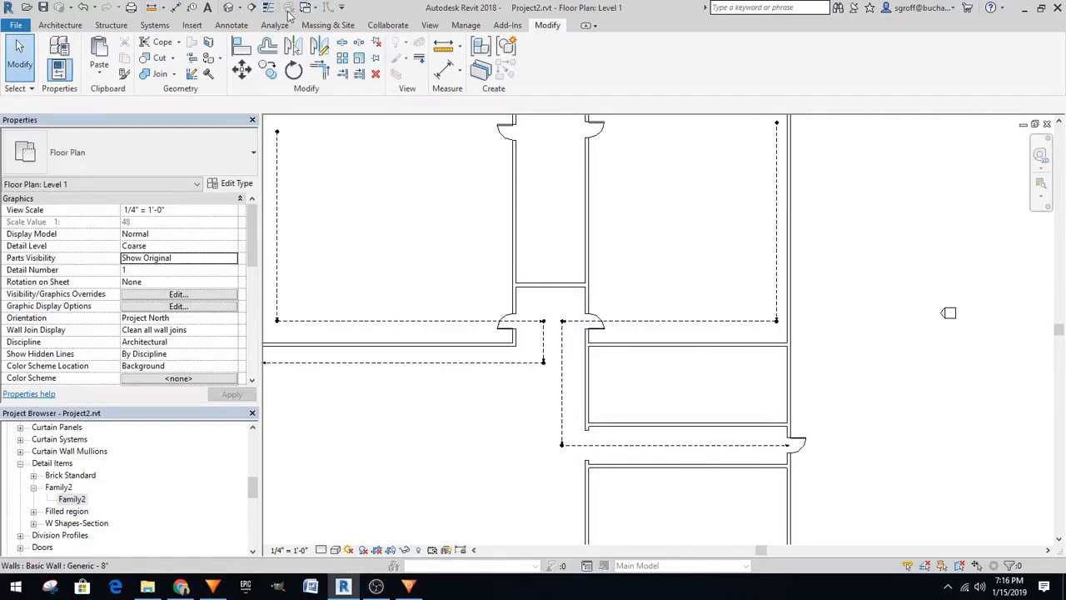
Switch to the open Family2 Ref. Level view for editing the family
left_click(308, 8)
left_click(384, 40)
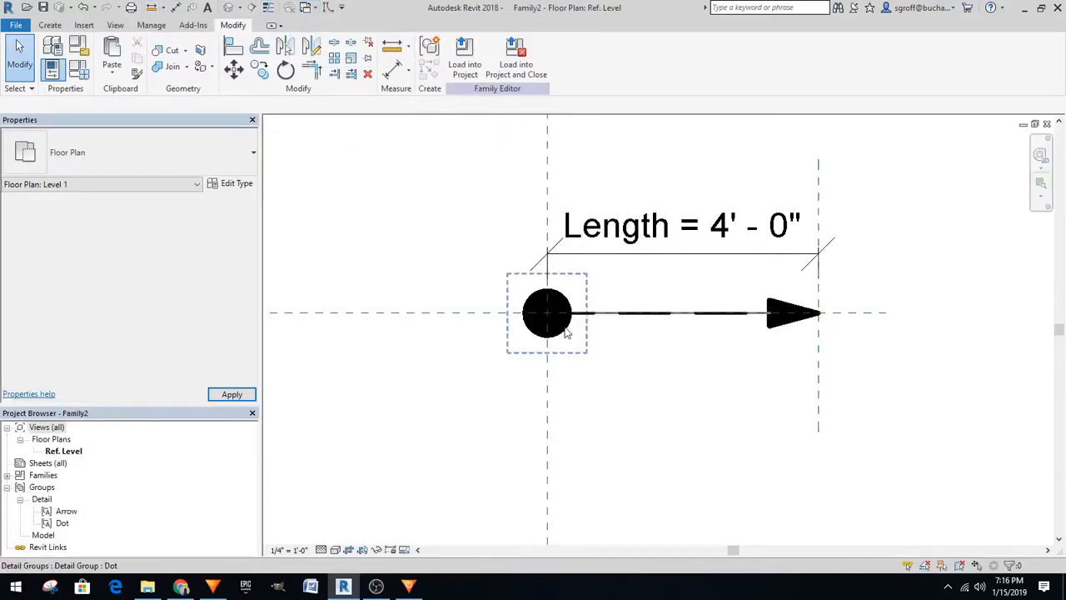
left_click(16, 25)
left_click(648, 402)
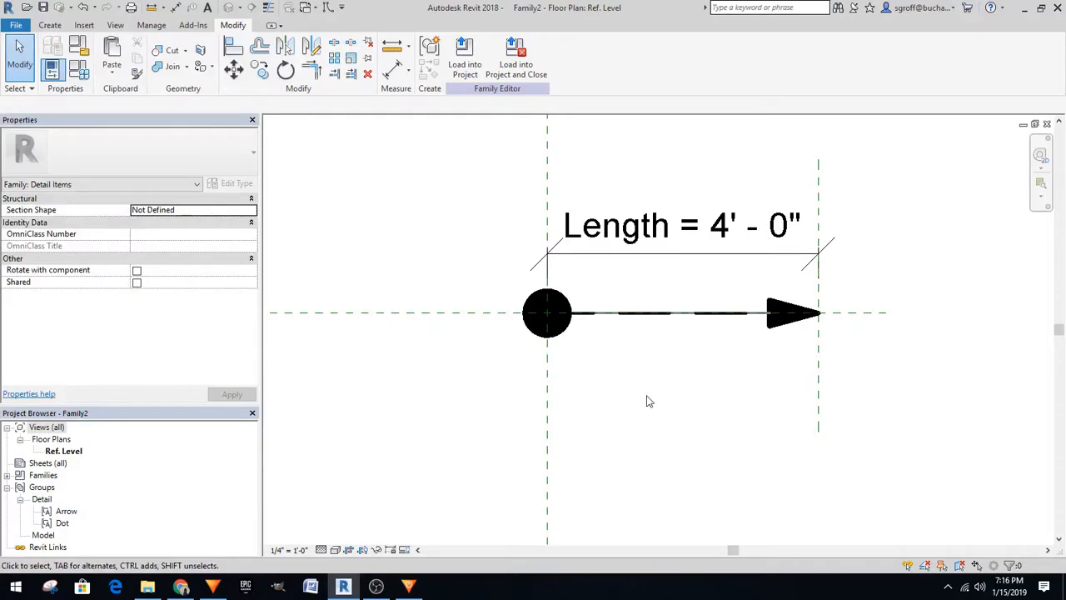
Create a family type named 00 Start, turn off its Arrow visibility, and apply the change
left_click(79, 70)
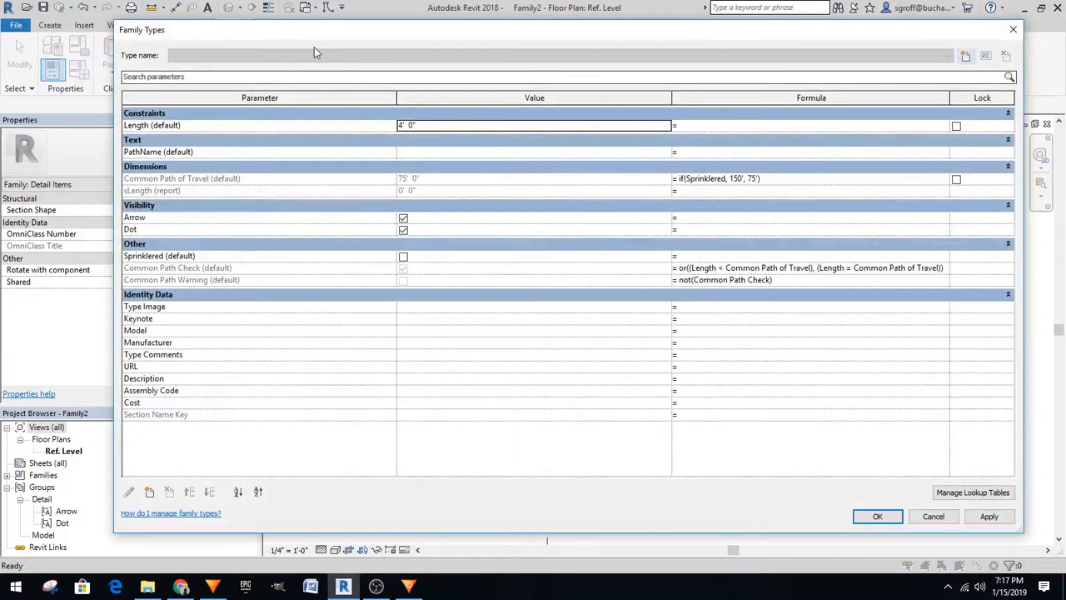
left_click(965, 56)
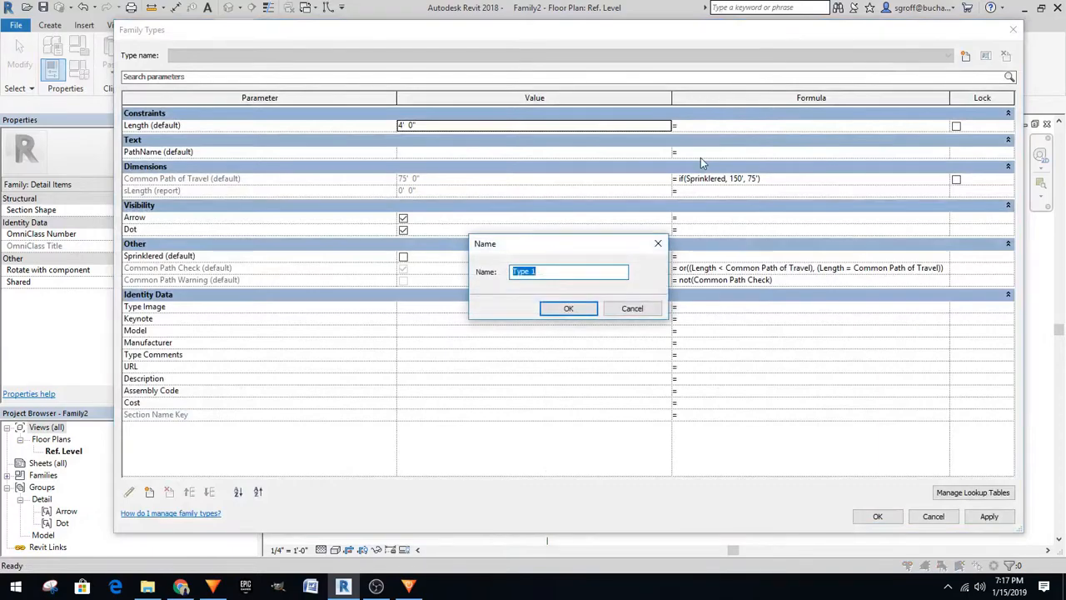
type("0")
type("0 Start")
key("Return")
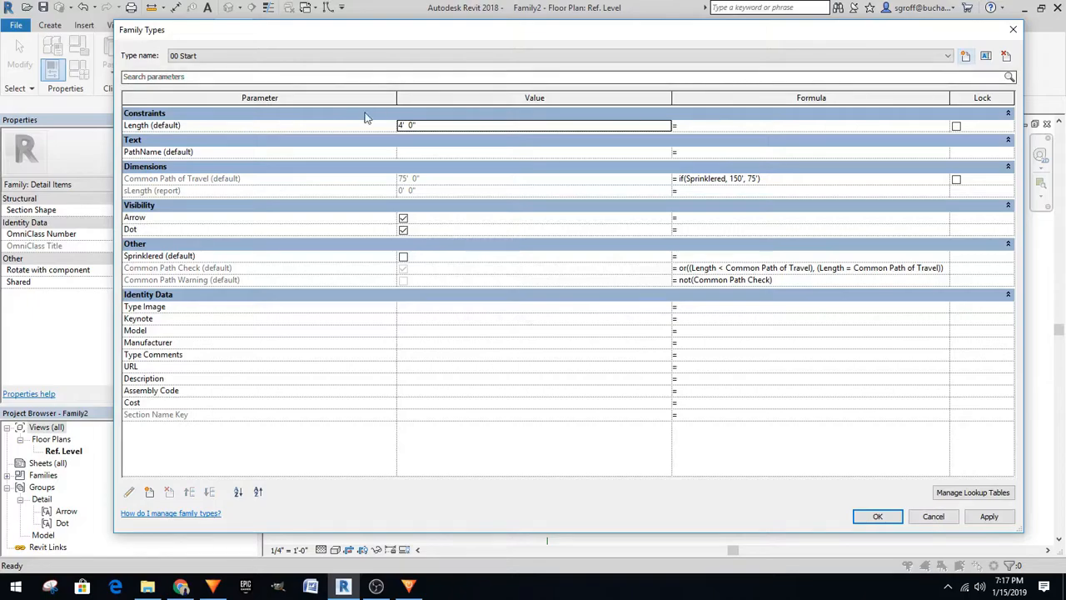
left_click(403, 219)
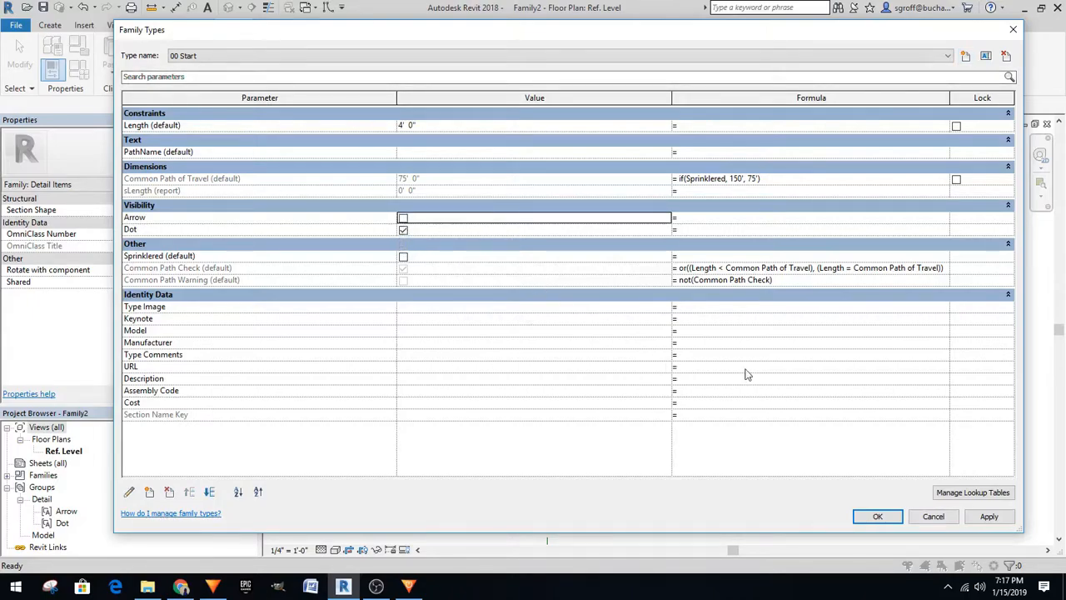
left_click(989, 517)
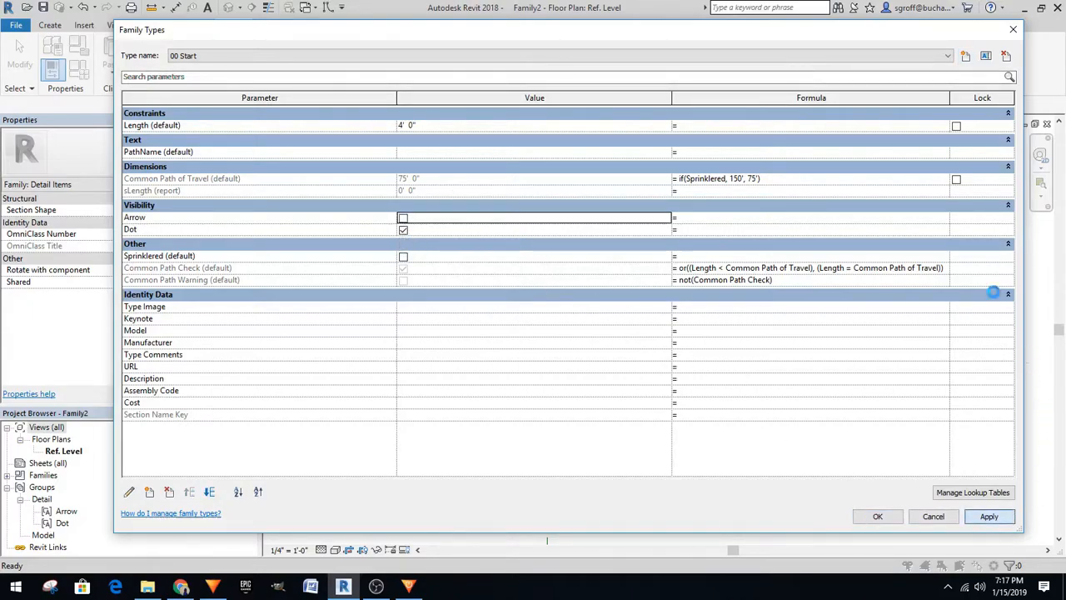
Create a family type named 01 Middle, turn off its Dot visibility, and apply the change
left_click(966, 57)
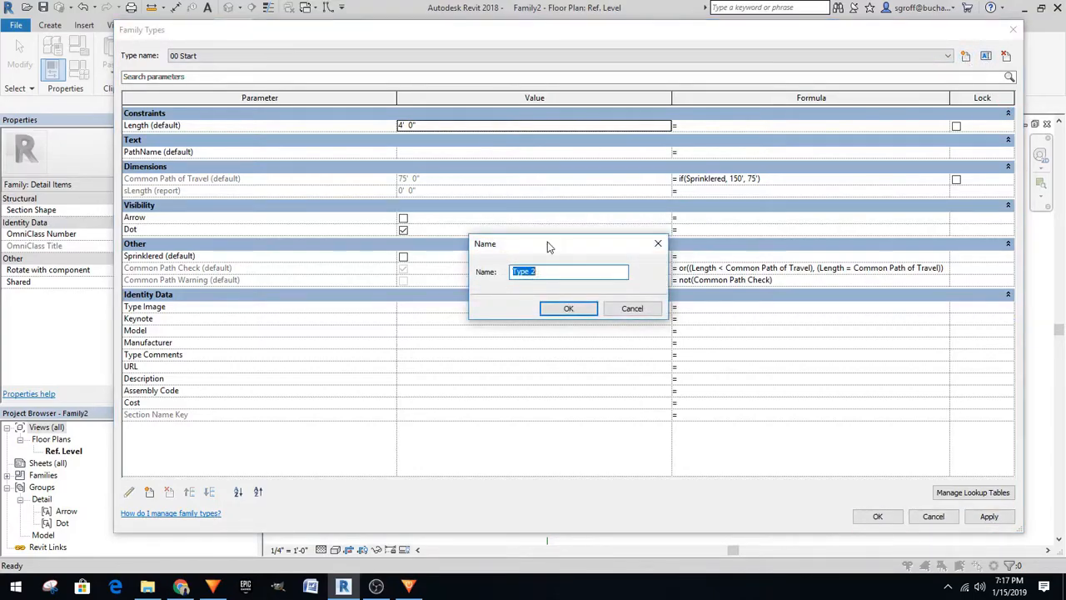
type("01 Middle")
left_click(568, 308)
left_click(404, 231)
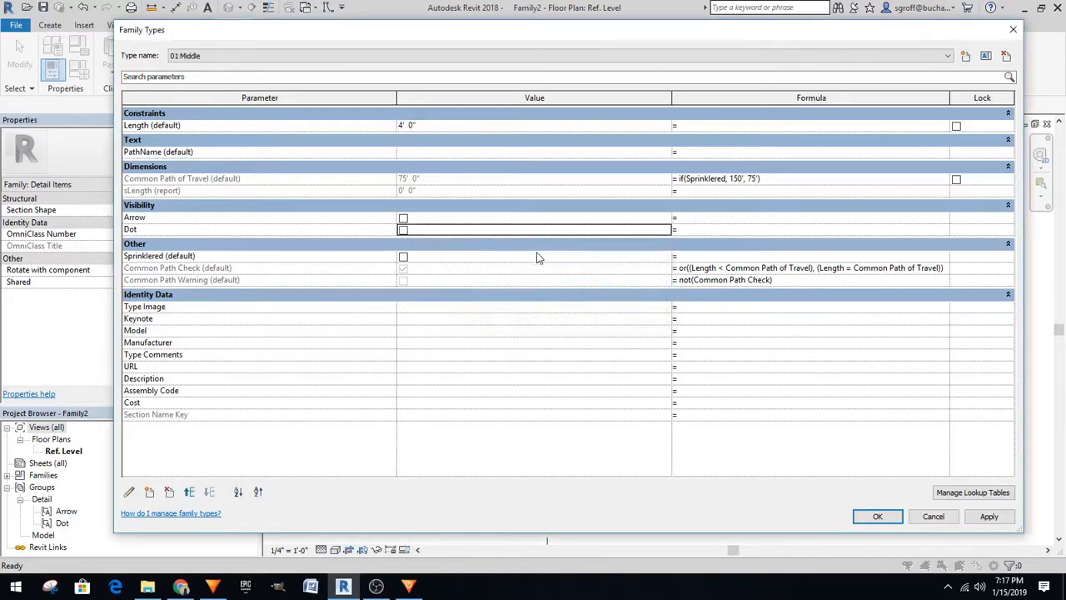
left_click(996, 518)
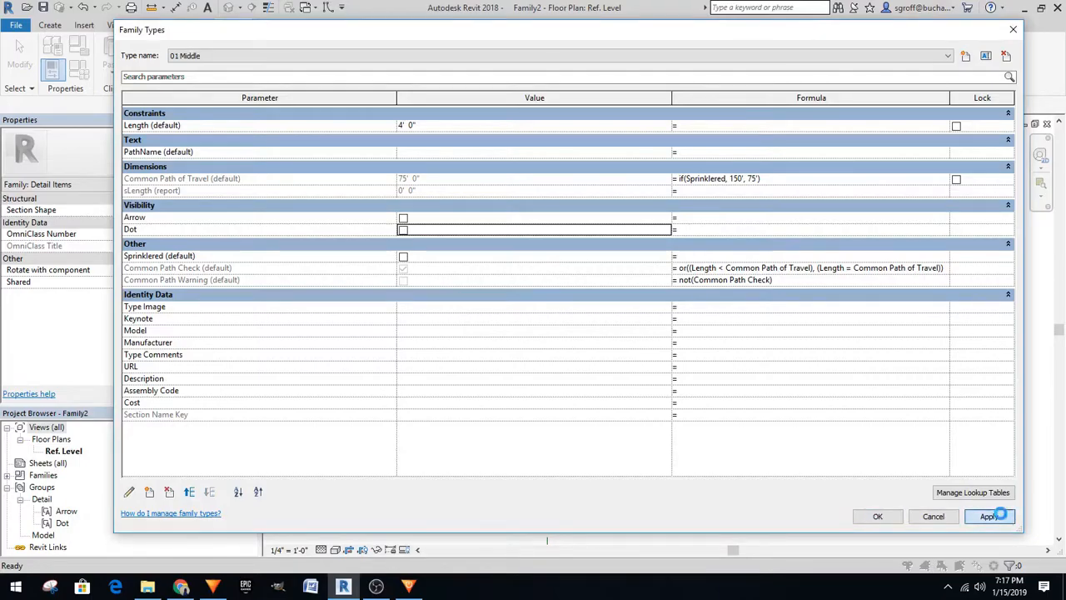
Create a family type named 03 End, turn on its Arrow visibility, and apply the change
left_click(966, 56)
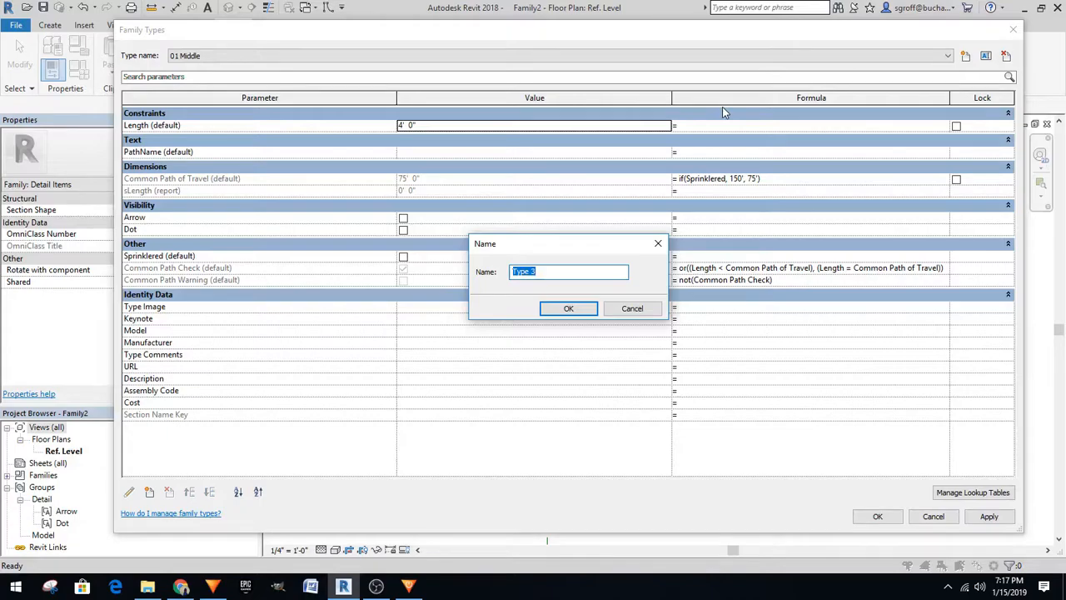
type("02")
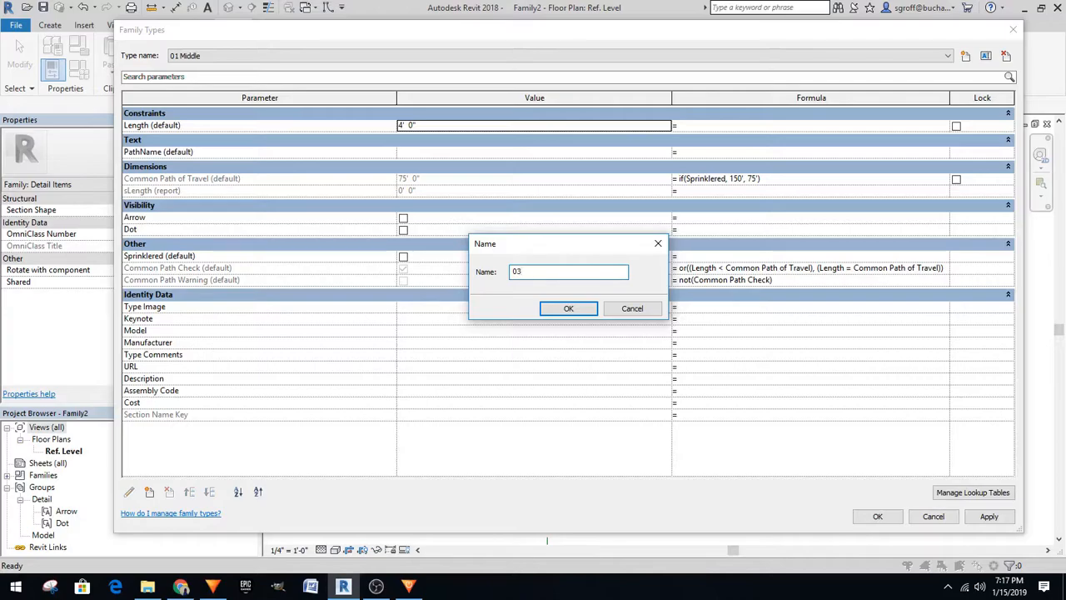
left_click(555, 311)
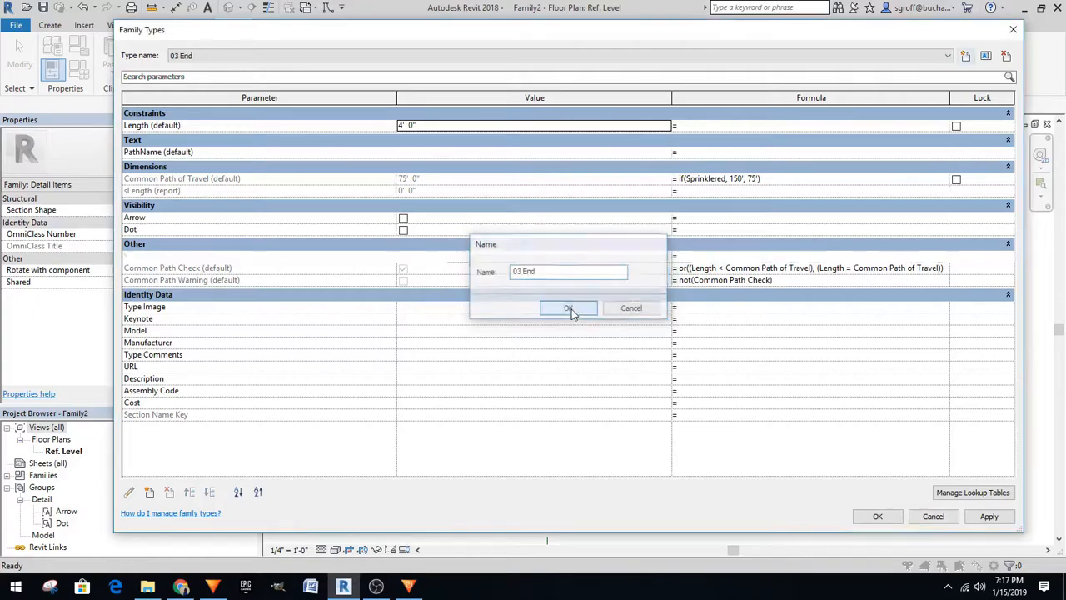
left_click(403, 218)
left_click(989, 516)
Rename the 01 Middle family type as 02 Middle
left_click(949, 55)
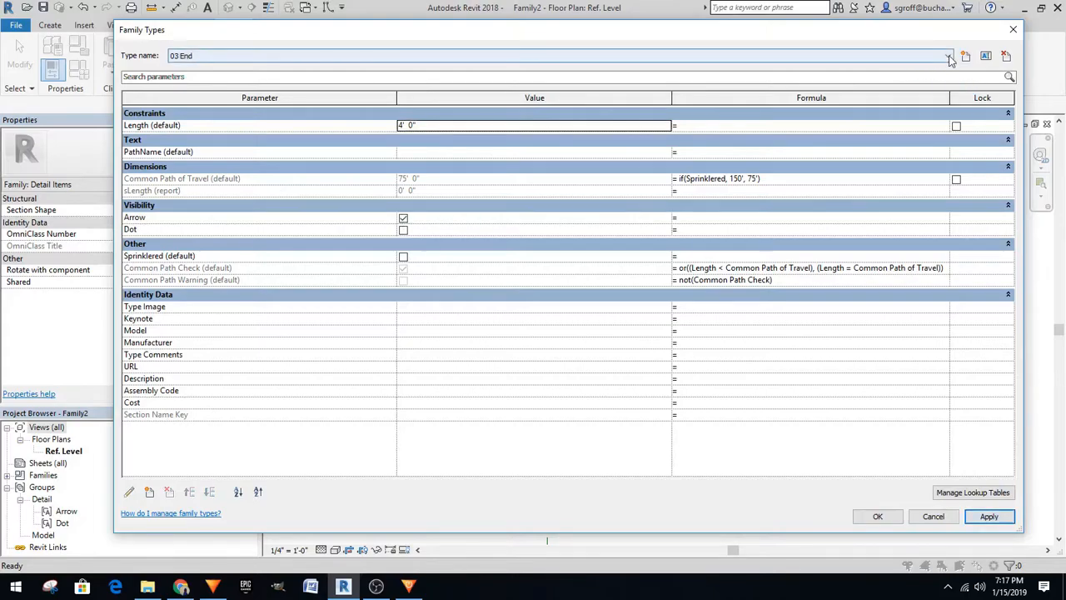
left_click(239, 77)
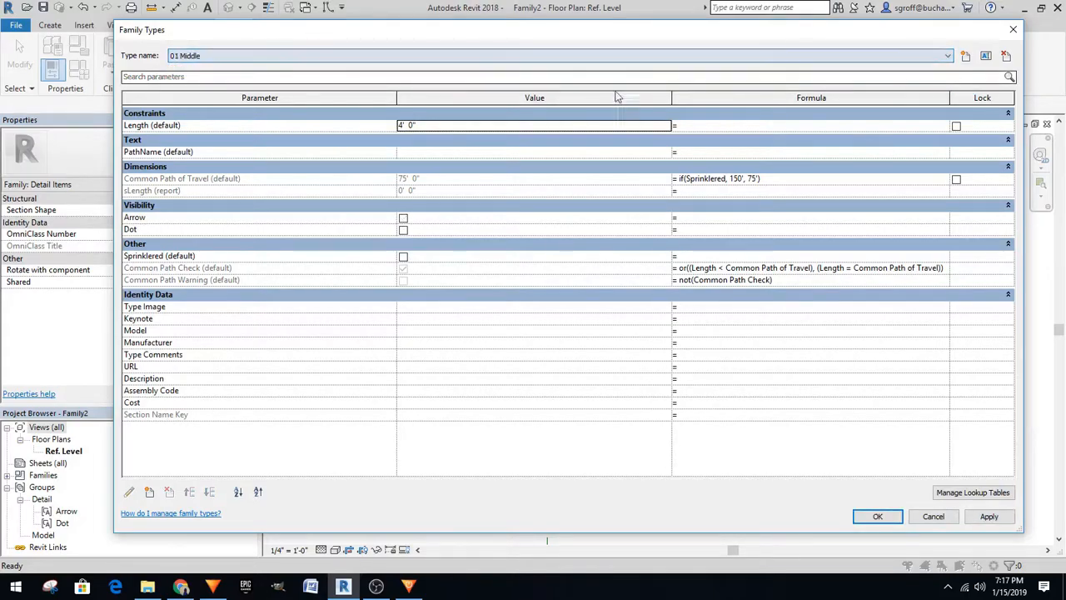
left_click(986, 57)
left_click(518, 275)
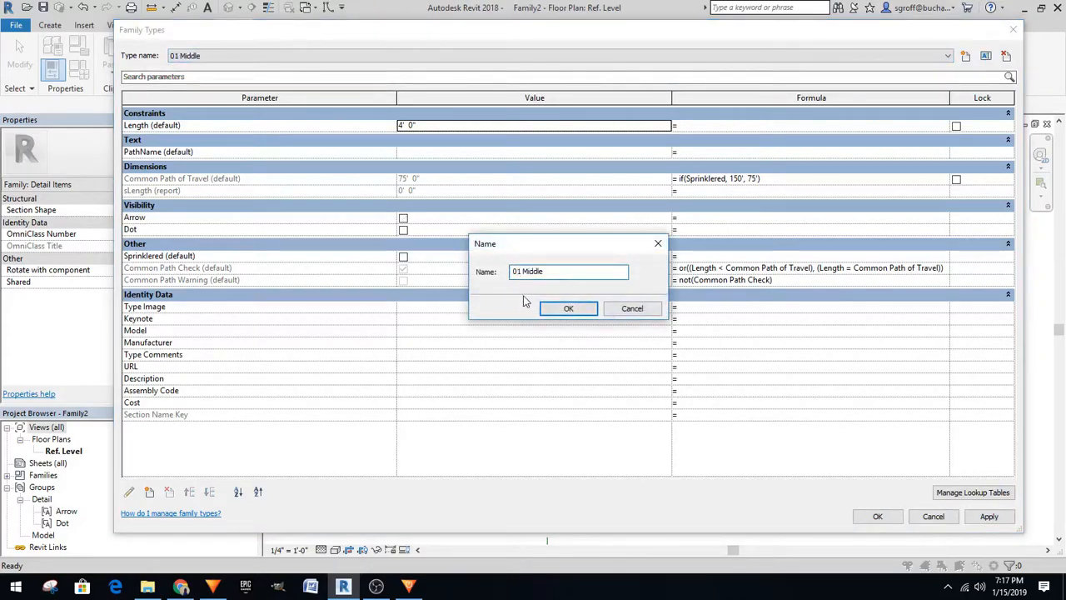
key("Delete")
type("2")
left_click(568, 308)
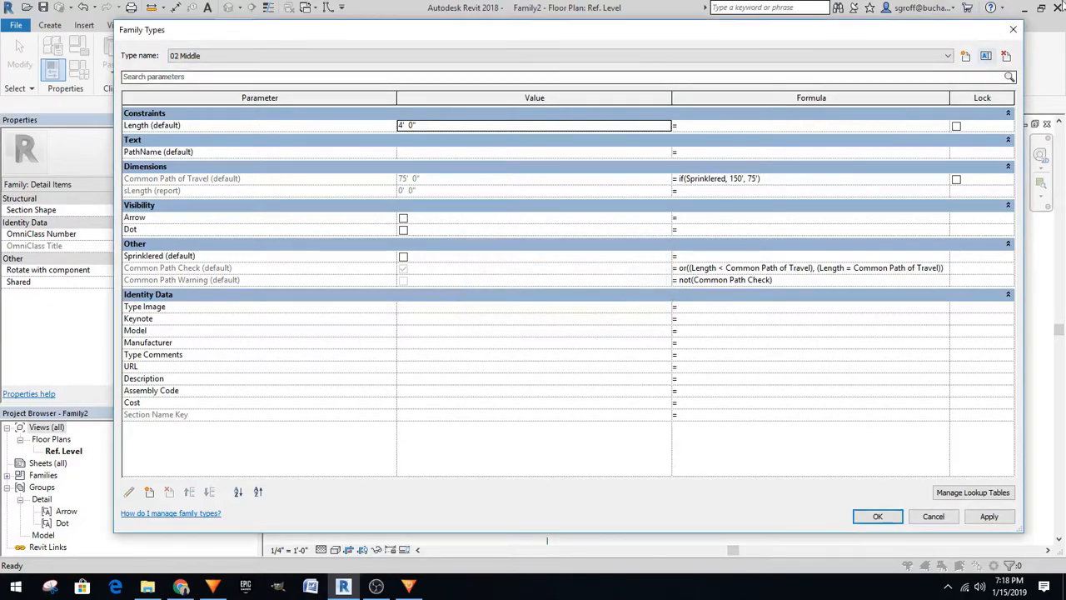
Rename the 00 Start family type as 01 Start
left_click(946, 57)
left_click(419, 69)
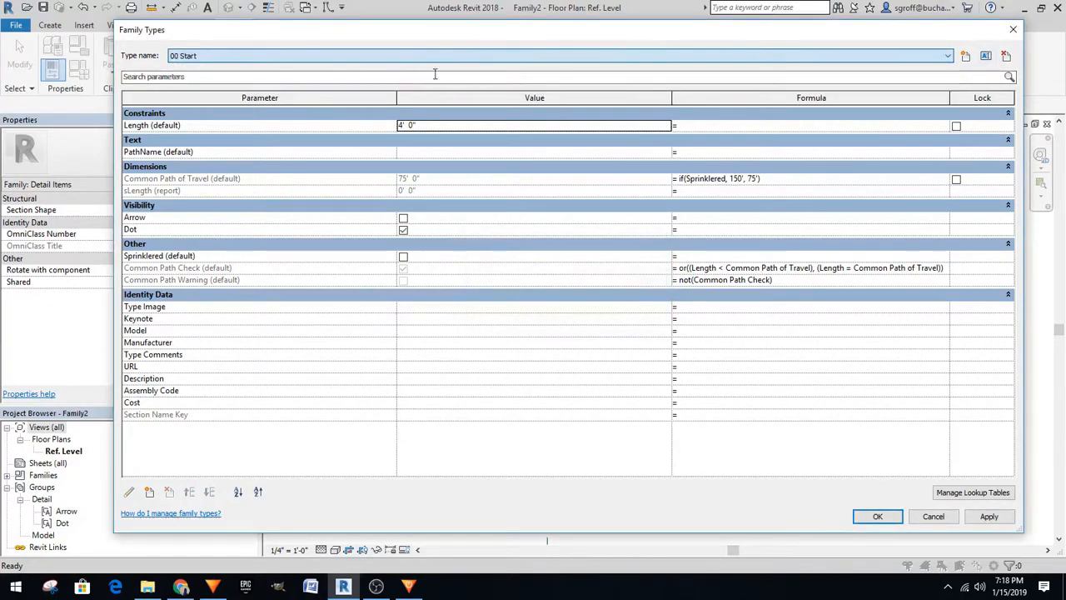
left_click(986, 56)
left_click(526, 278)
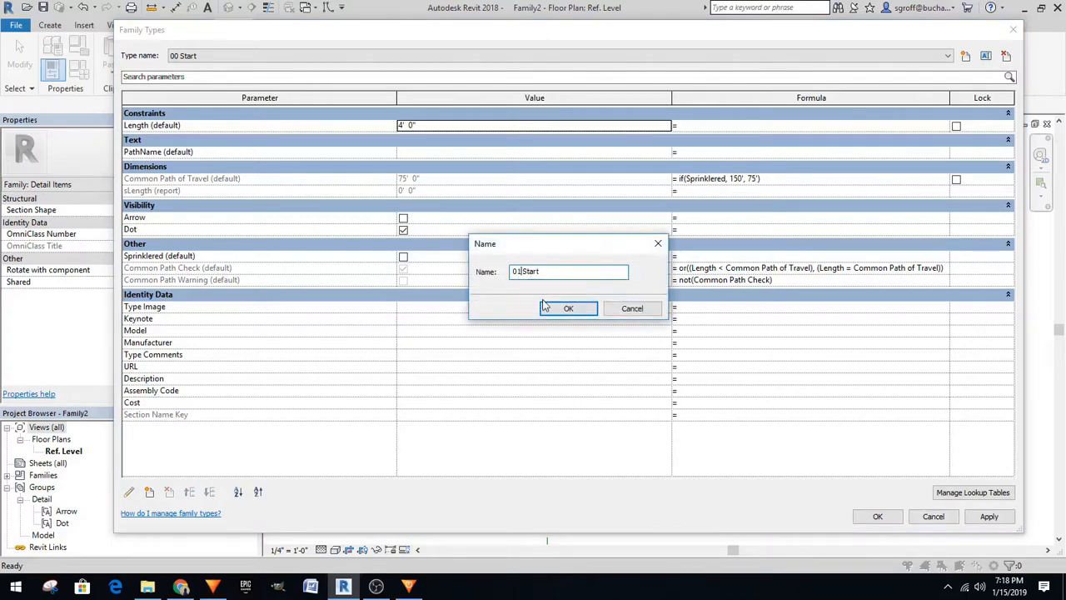
left_click(546, 308)
Create a family type named 00 Single Segment, turn on its Arrow visibility, and confirm the family types
left_click(965, 56)
type("00")
left_click(569, 309)
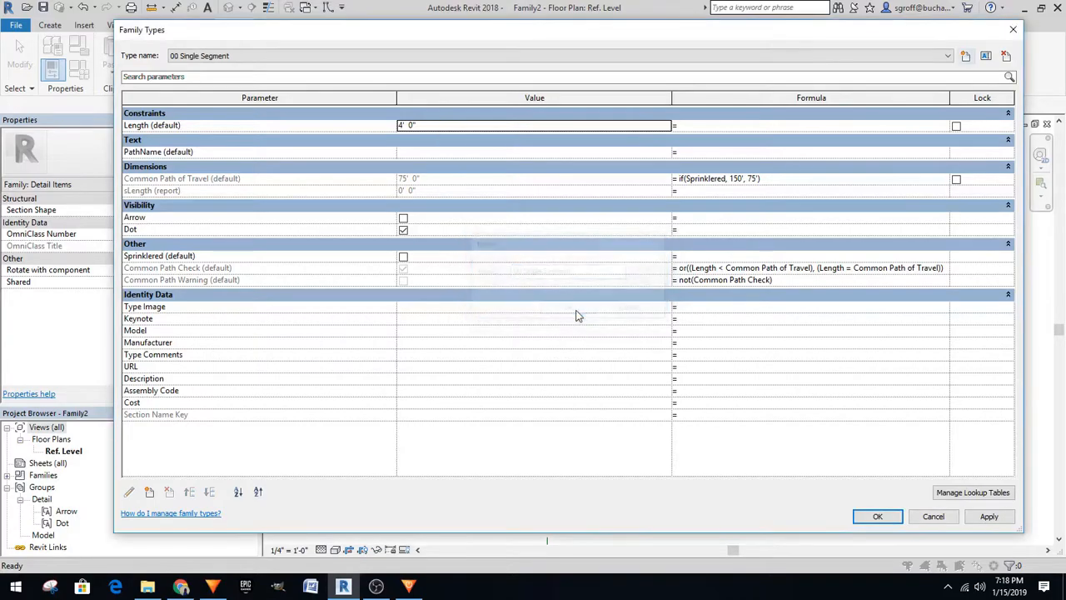
left_click(403, 218)
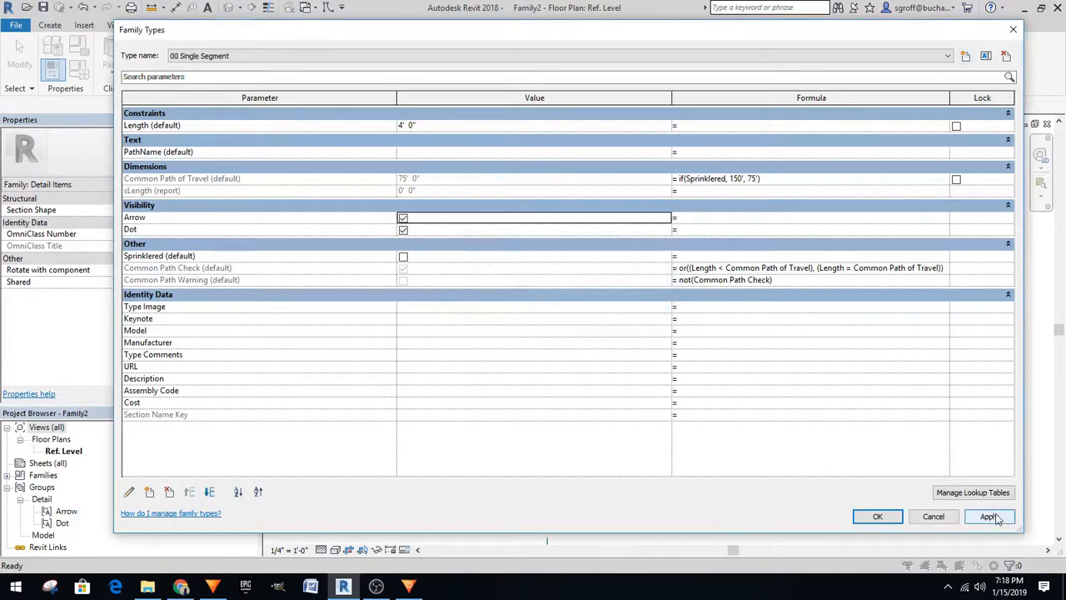
left_click(878, 517)
left_click(878, 517)
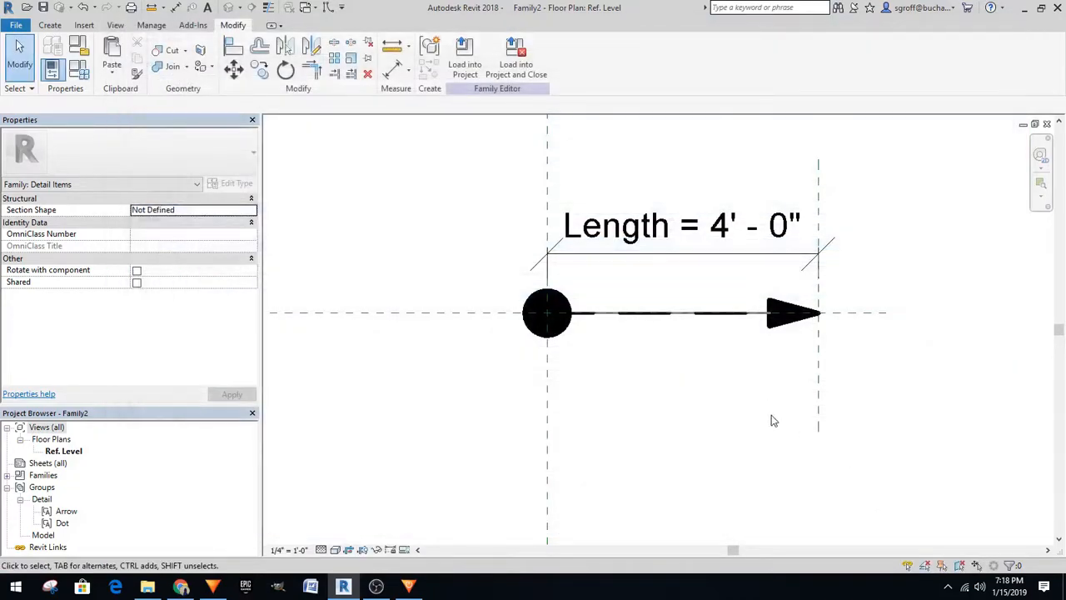
Load the edited Family2 into the Project2 project, overwriting the existing version
left_click(465, 55)
left_click(498, 393)
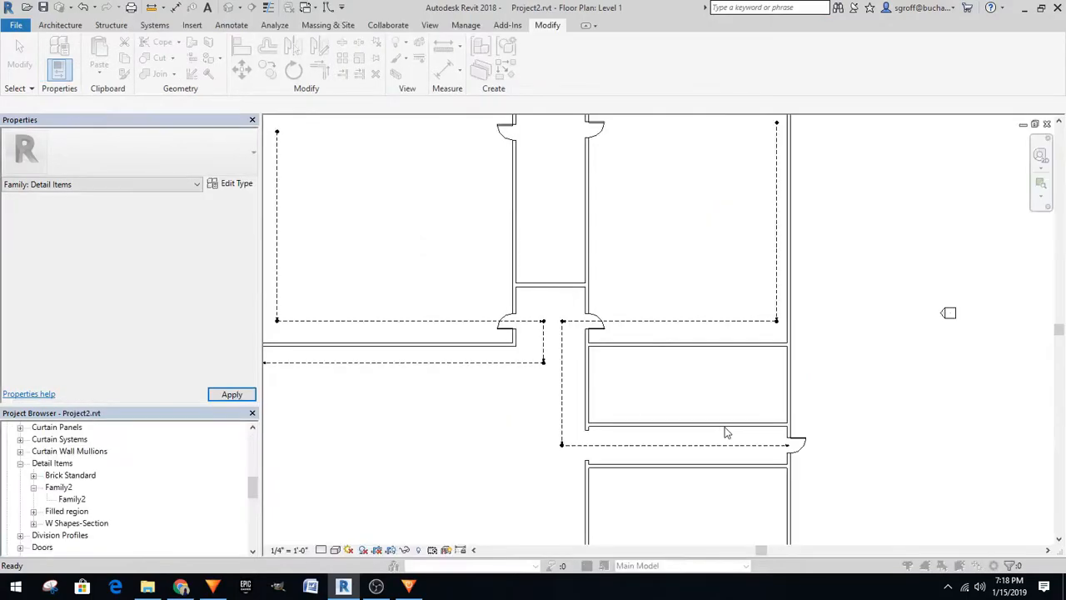
left_click(525, 286)
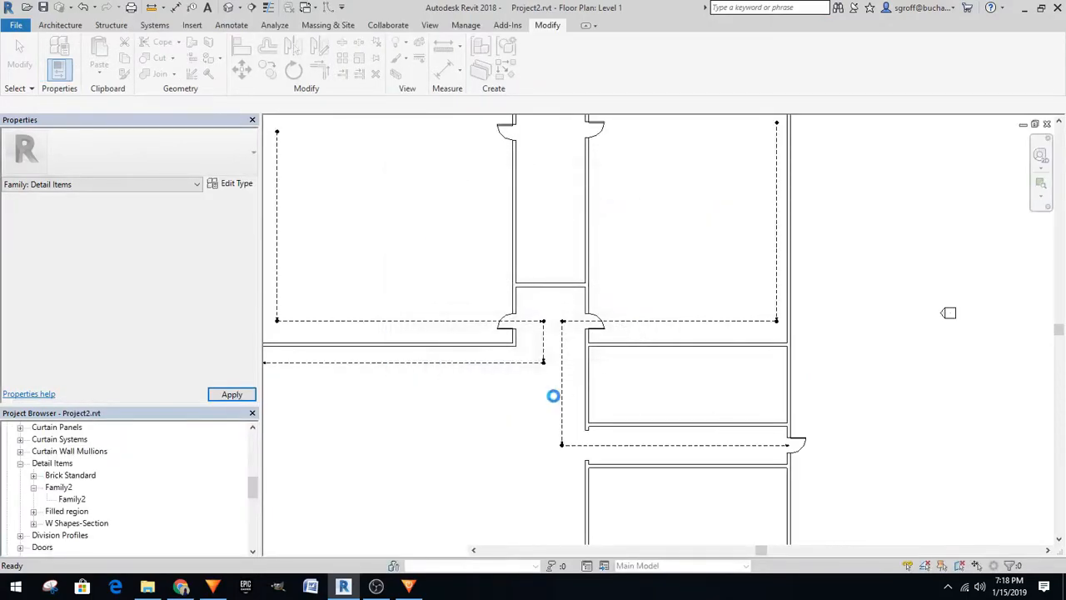
Expand Family2 under Detail Items to examine its loaded types
left_click(35, 487)
left_click(84, 546)
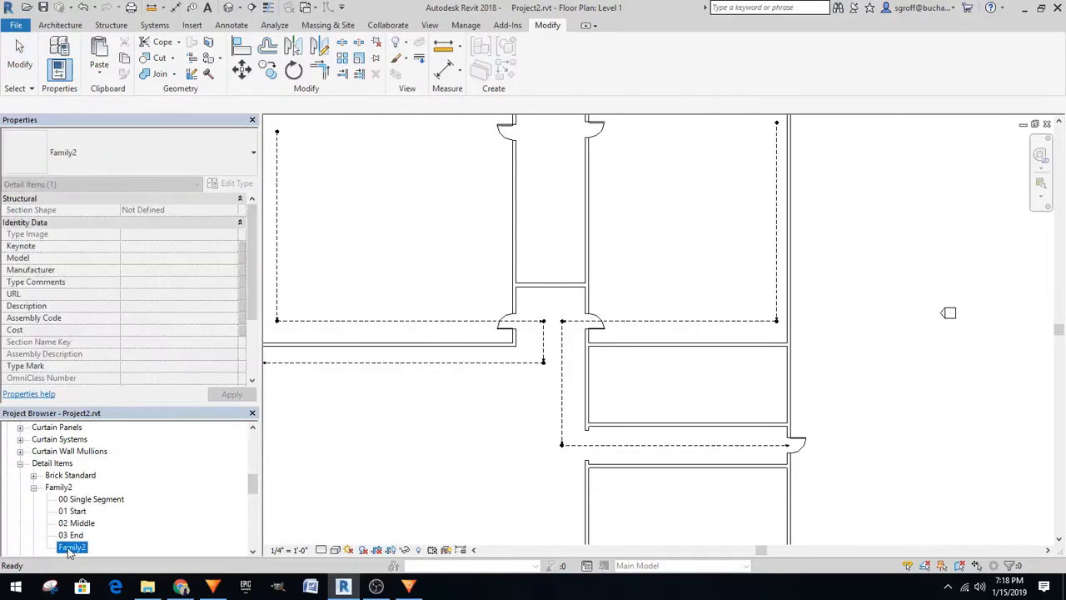
left_click(607, 374)
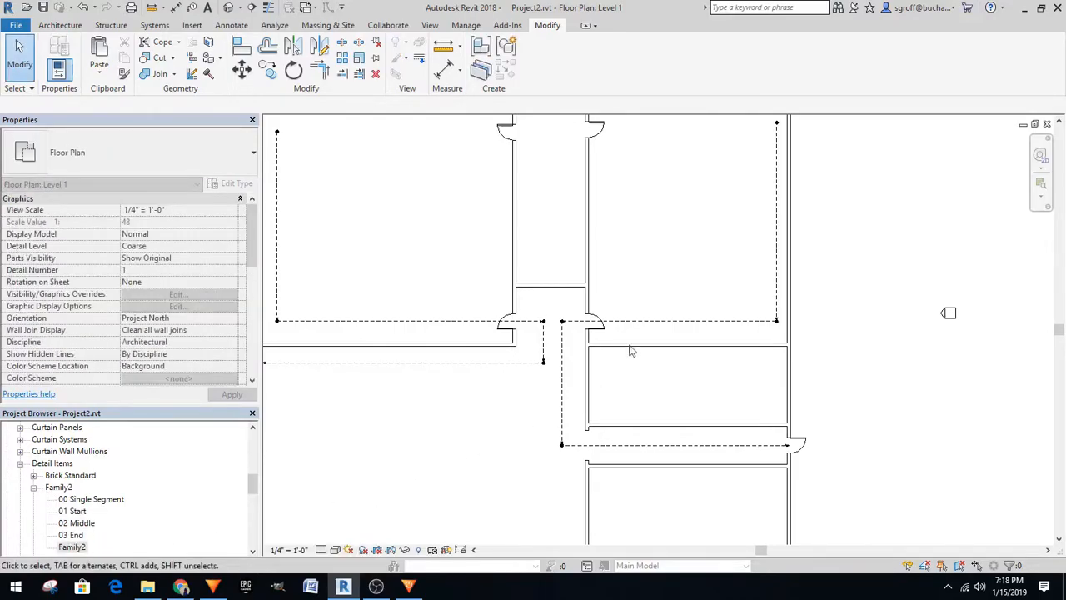
Change the two vertical starting path segments in the upper rooms to the 01 Start type
scroll(624, 417, "down", 3)
left_click(714, 268)
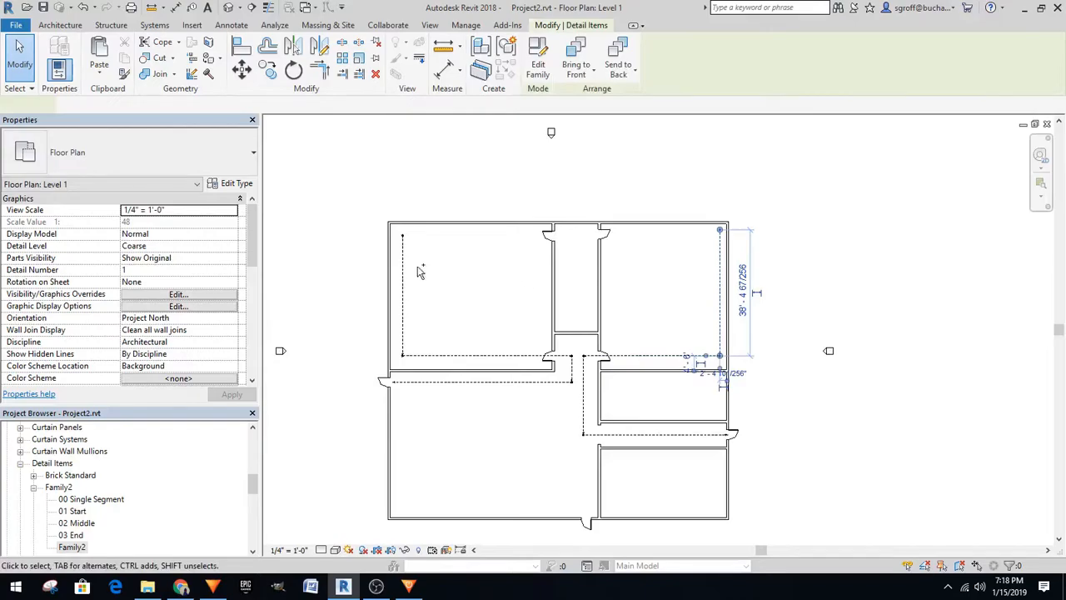
left_click(181, 160)
left_click(58, 319)
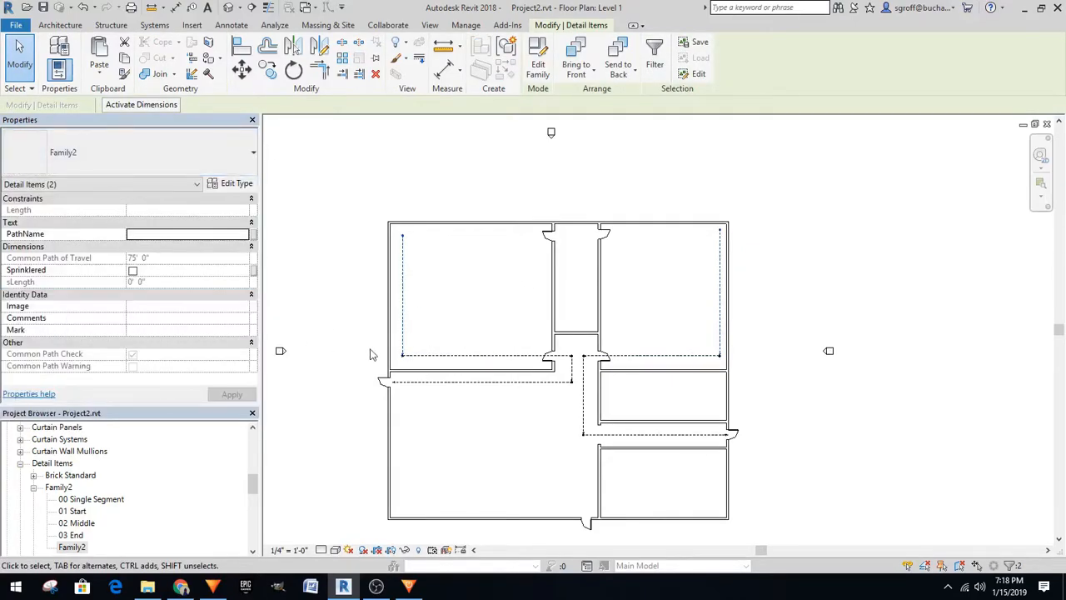
Change the two horizontal path segments that end at the exterior side doors to the 03 End type
left_click(538, 382)
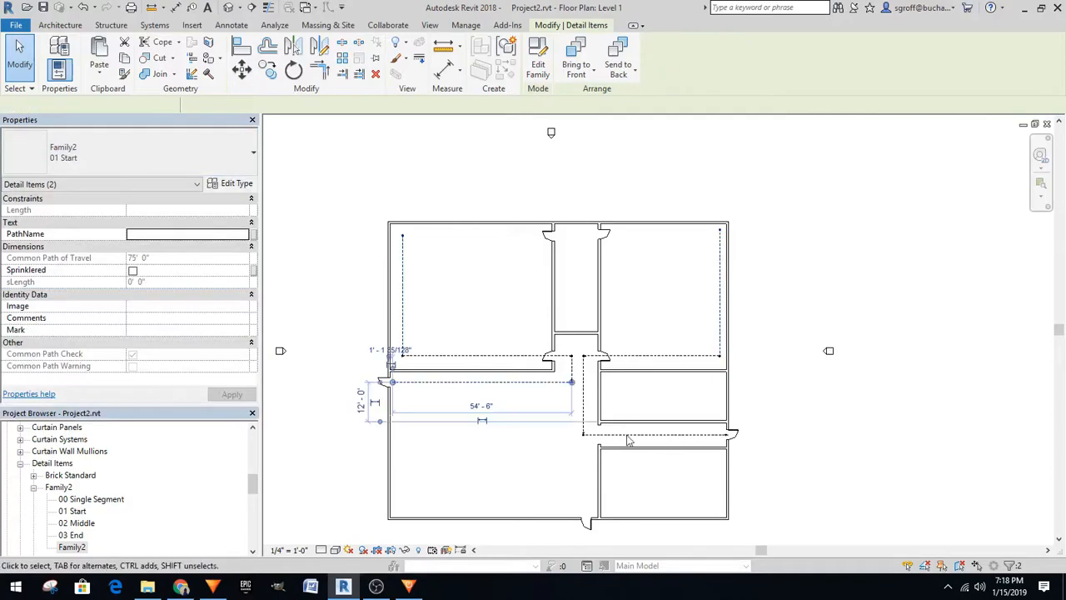
left_click(115, 154)
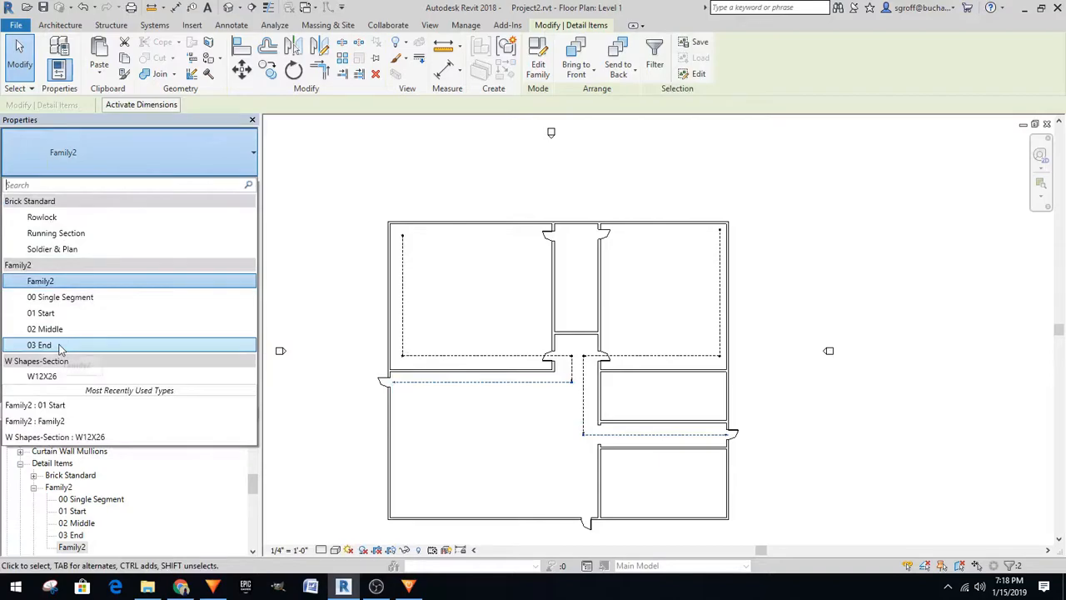
Change all remaining path segments of the Family2 type visible in the view to the 02 Middle type
left_click(481, 357)
right_click(482, 358)
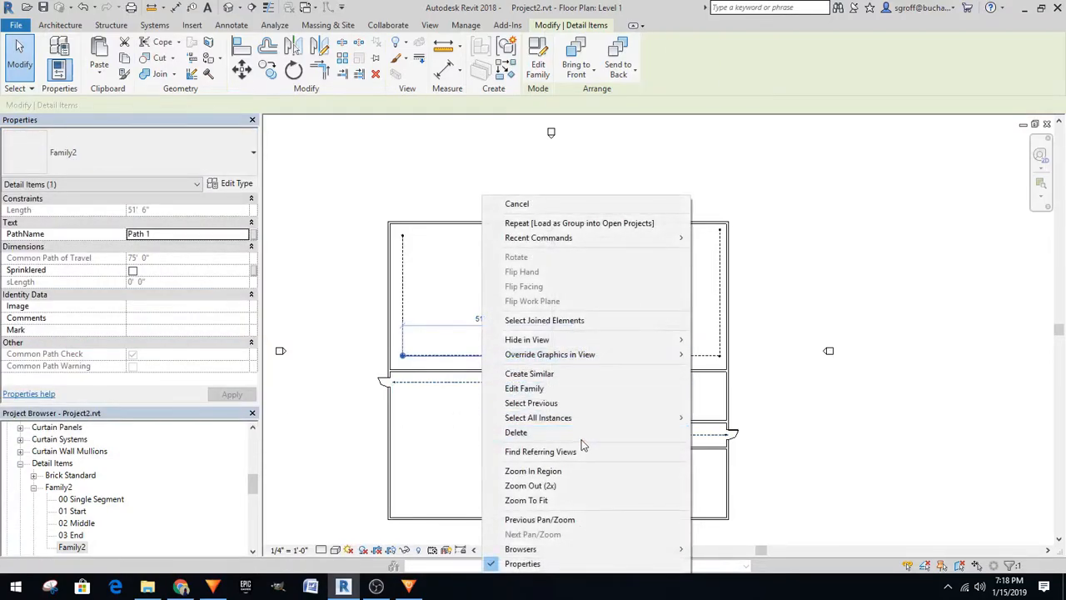
mouse_move(653, 419)
left_click(718, 418)
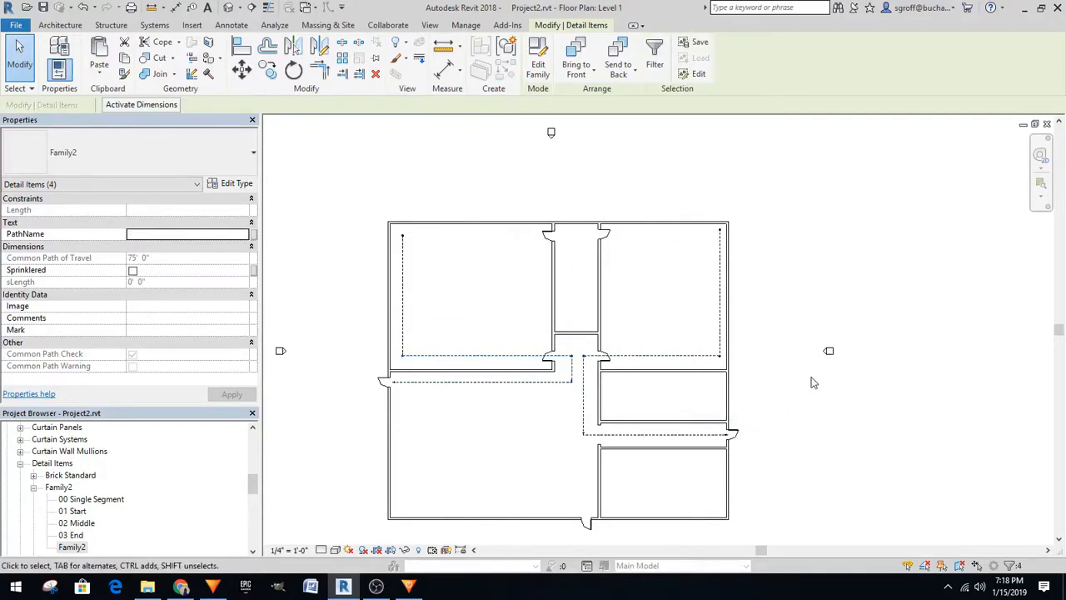
left_click(151, 156)
left_click(538, 434)
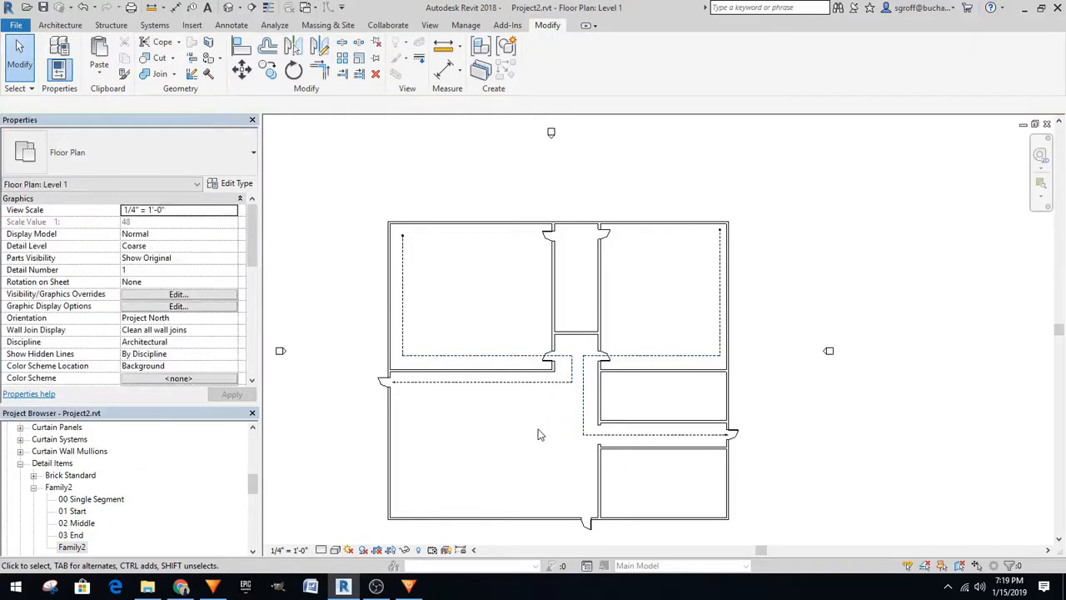
Delete the unused Family2 type from the Family2 detail item family in the project
scroll(539, 433, "up", 4)
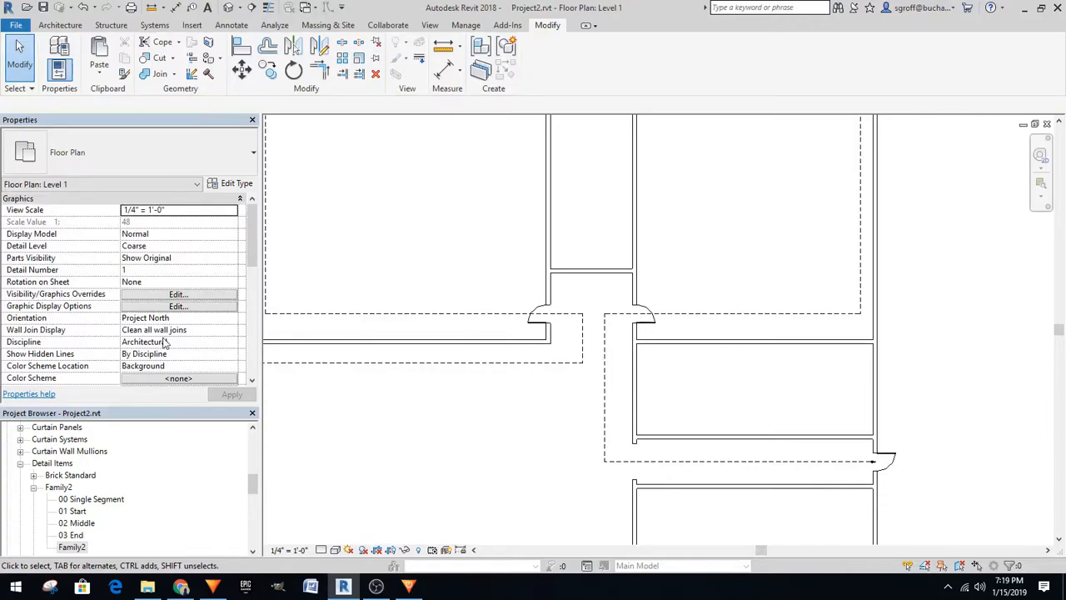
scroll(165, 341, "down", 5)
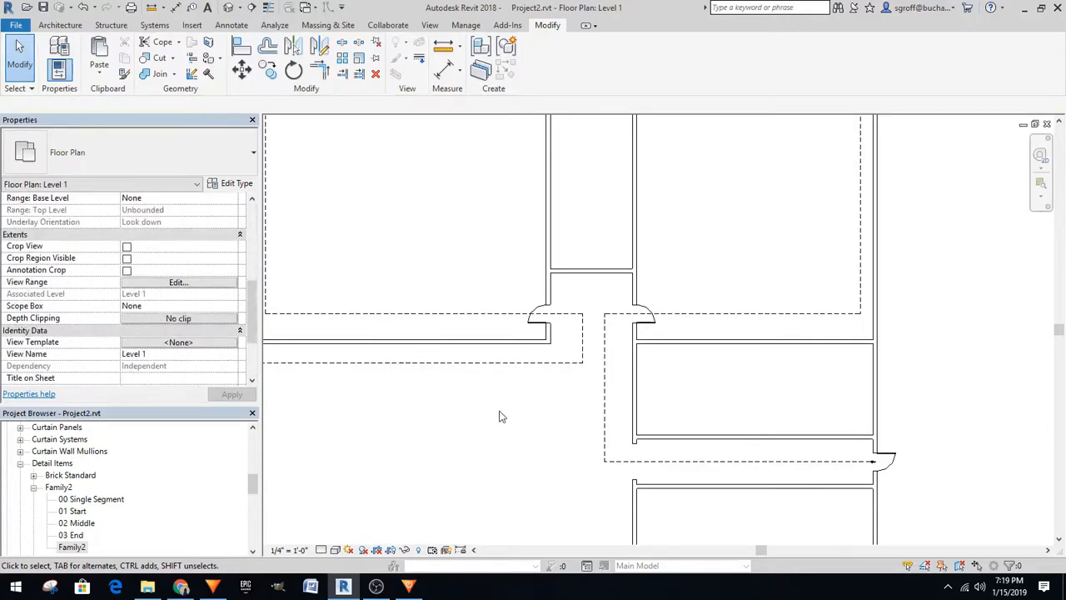
right_click(73, 547)
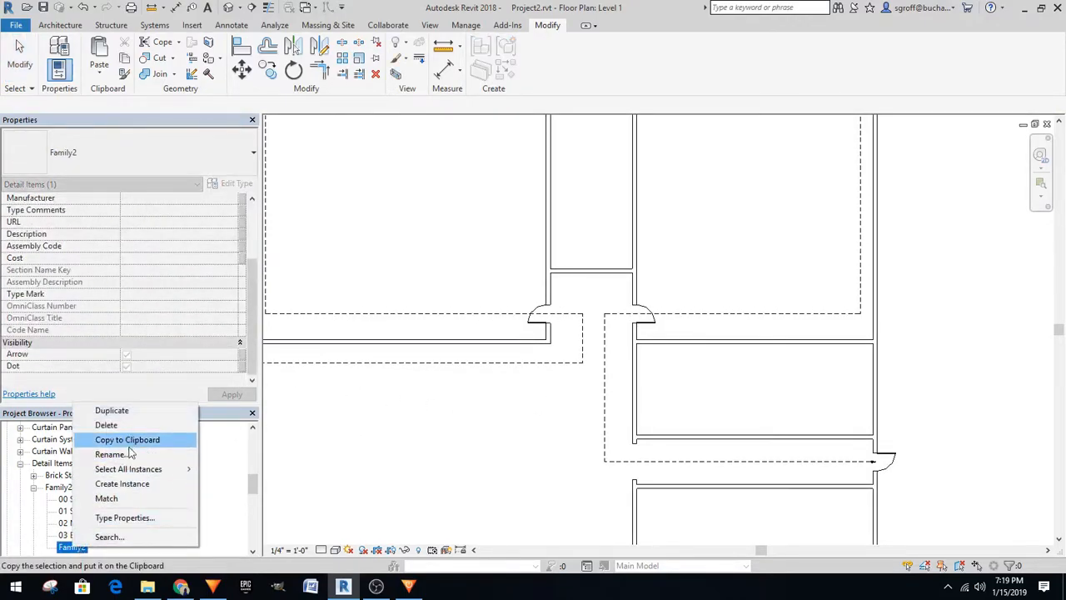
left_click(106, 424)
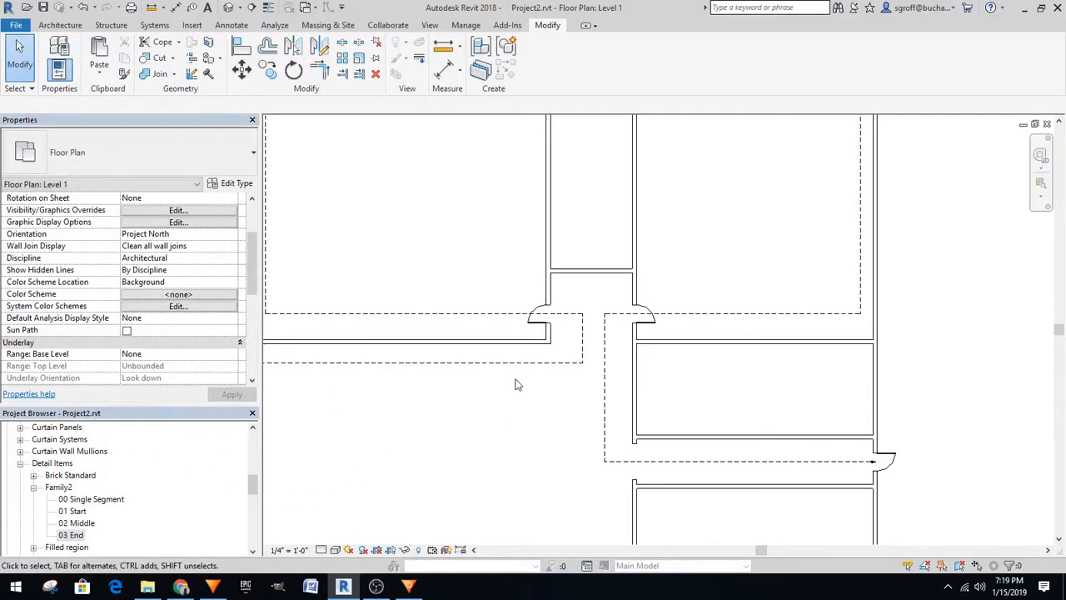
Place a horizontal 00 Single Segment path about 55' long along the large lower room's bottom wall, ending near the door
scroll(521, 381, "down", 4)
scroll(653, 367, "up", 2)
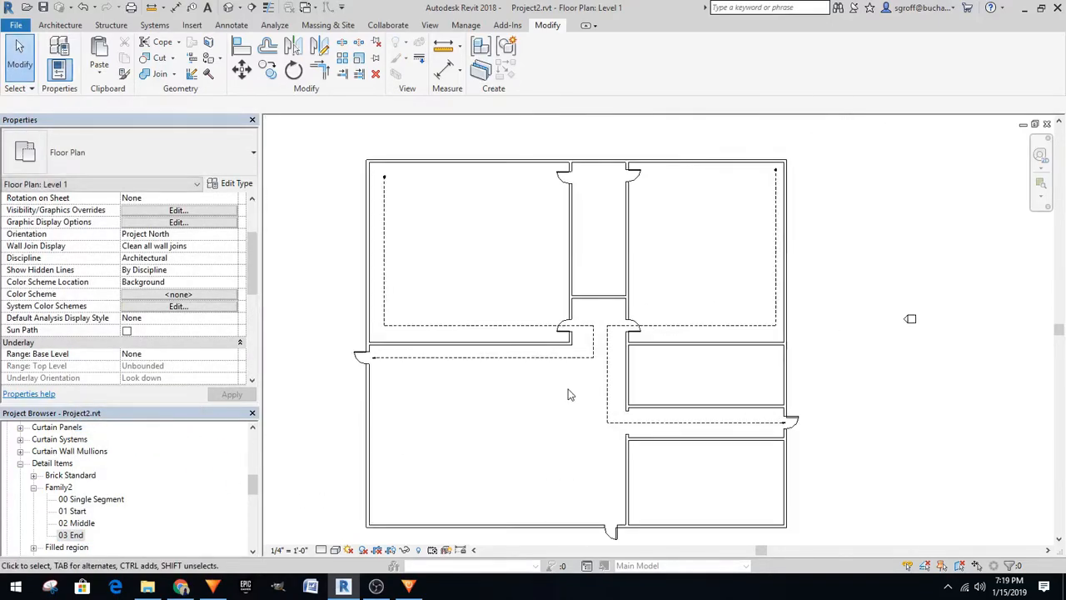
left_click(530, 357)
left_click(507, 73)
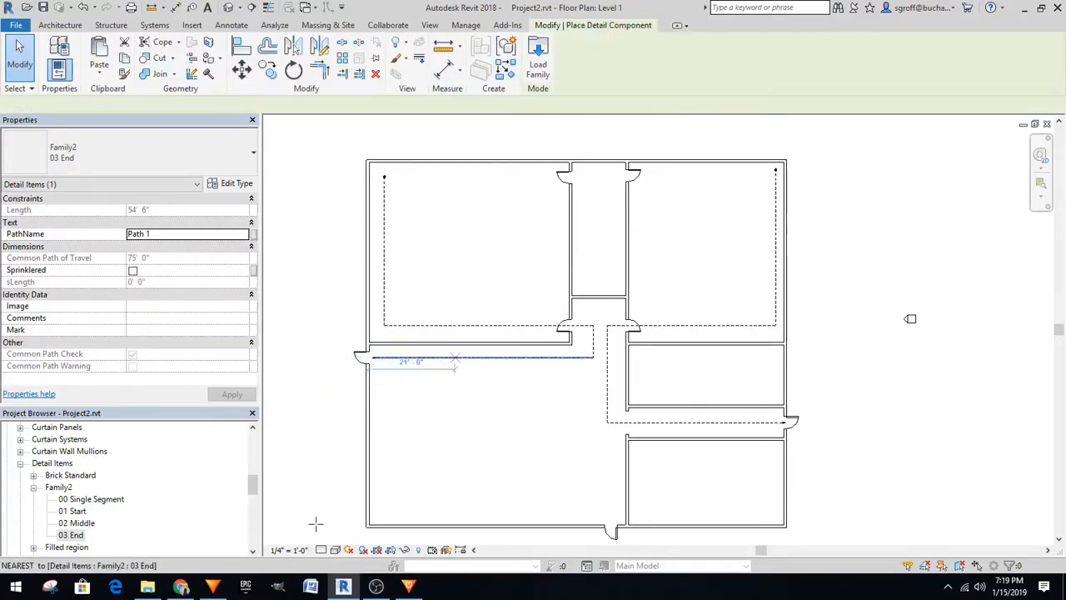
left_click(185, 167)
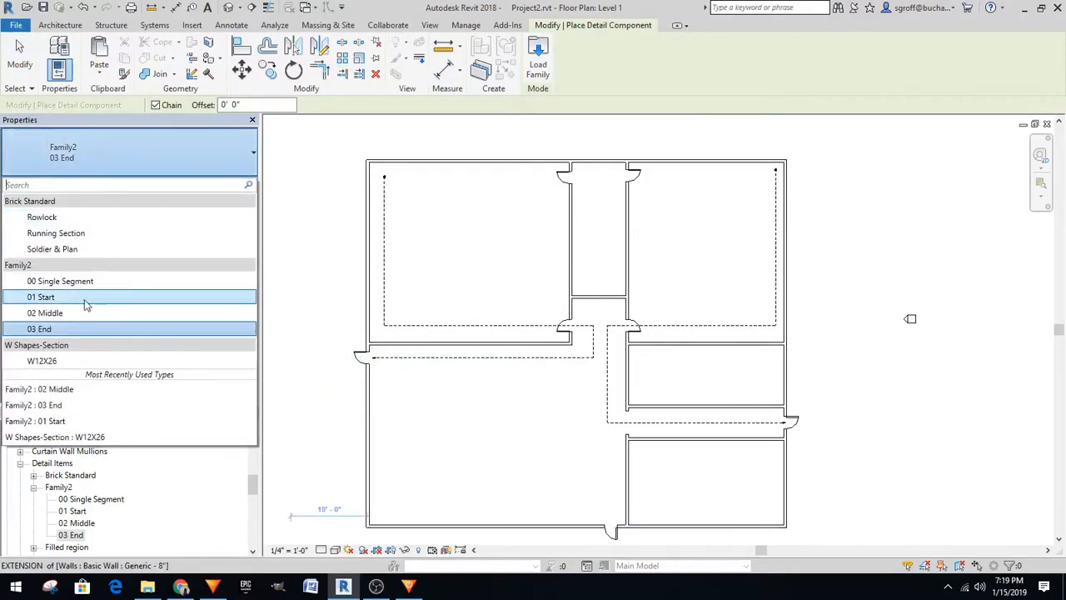
left_click(98, 284)
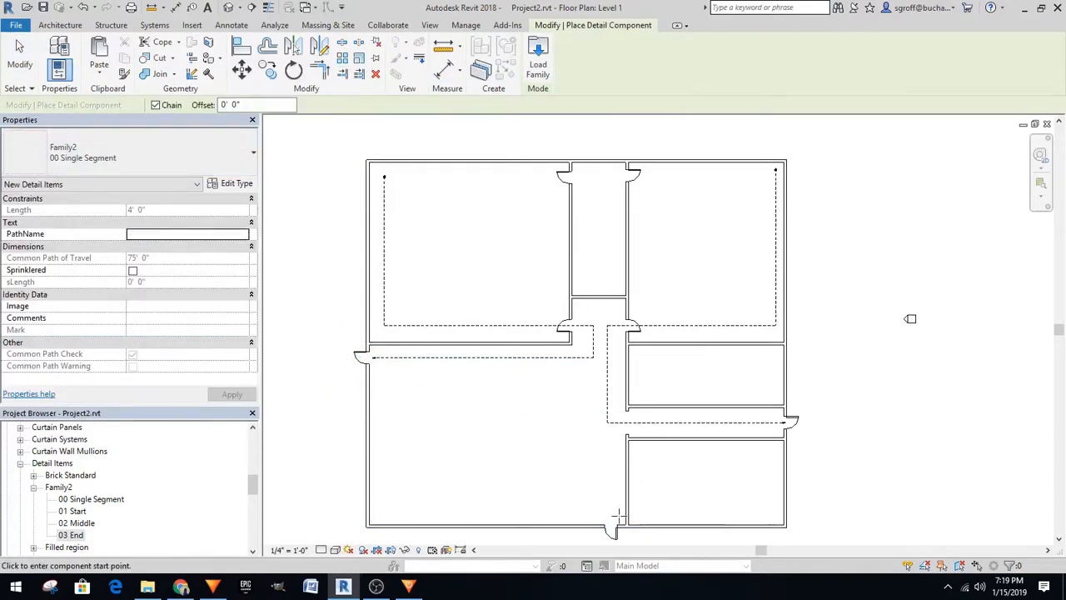
left_click(385, 510)
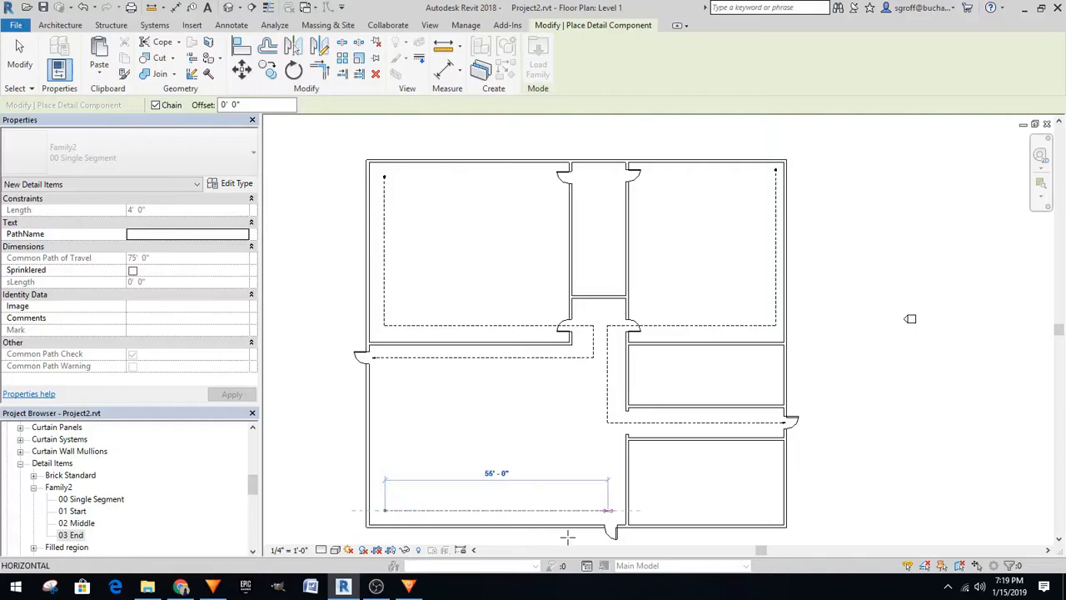
left_click(610, 511)
key("Escape")
key("Escape")
scroll(609, 523, "up", 4)
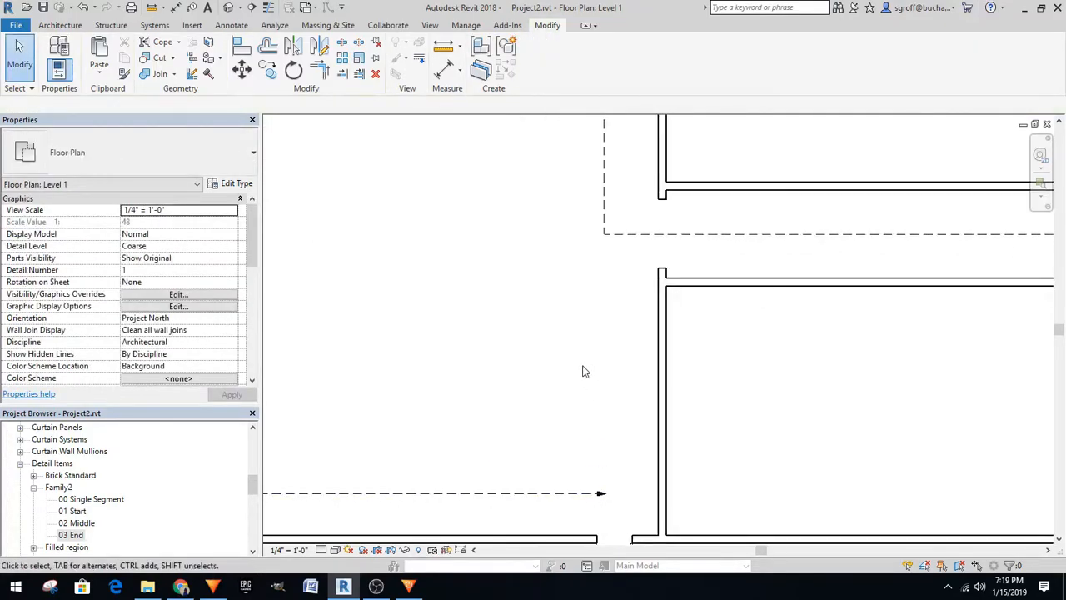
scroll(590, 381, "down", 5)
scroll(548, 329, "down", 1)
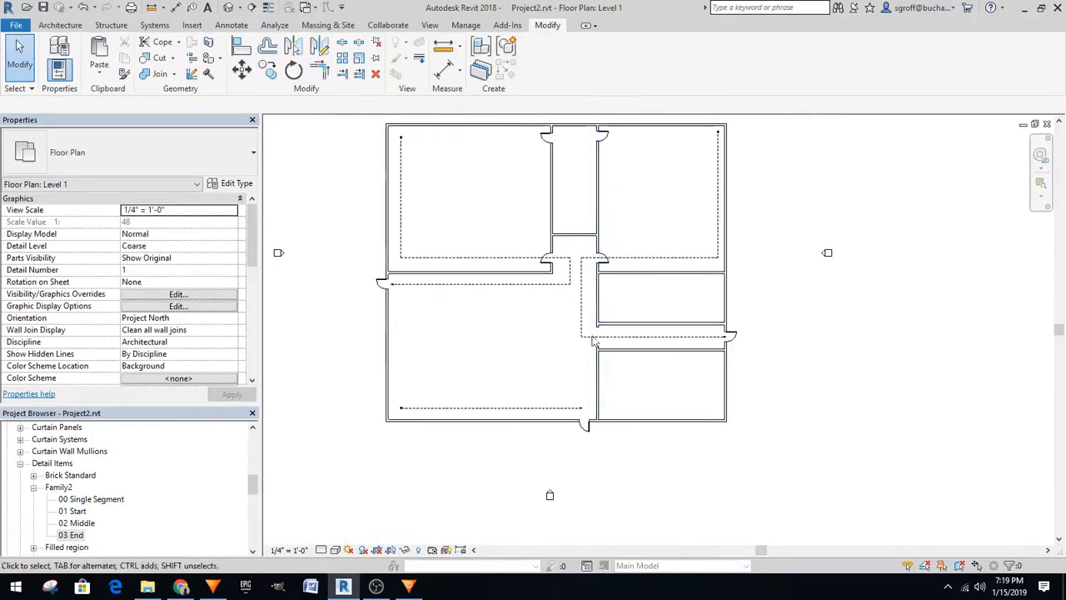
Switch to the Family2 reference level view to examine its dot and arrow, and return to the Level 1 plan
scroll(629, 488, "down", 2)
scroll(561, 289, "up", 3)
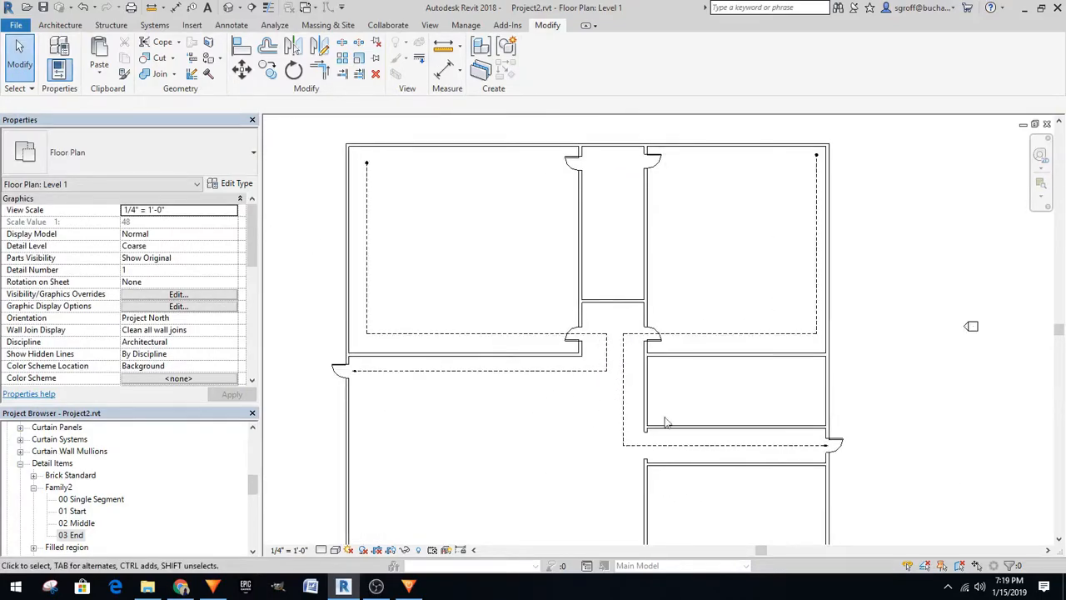
scroll(781, 292, "down", 1)
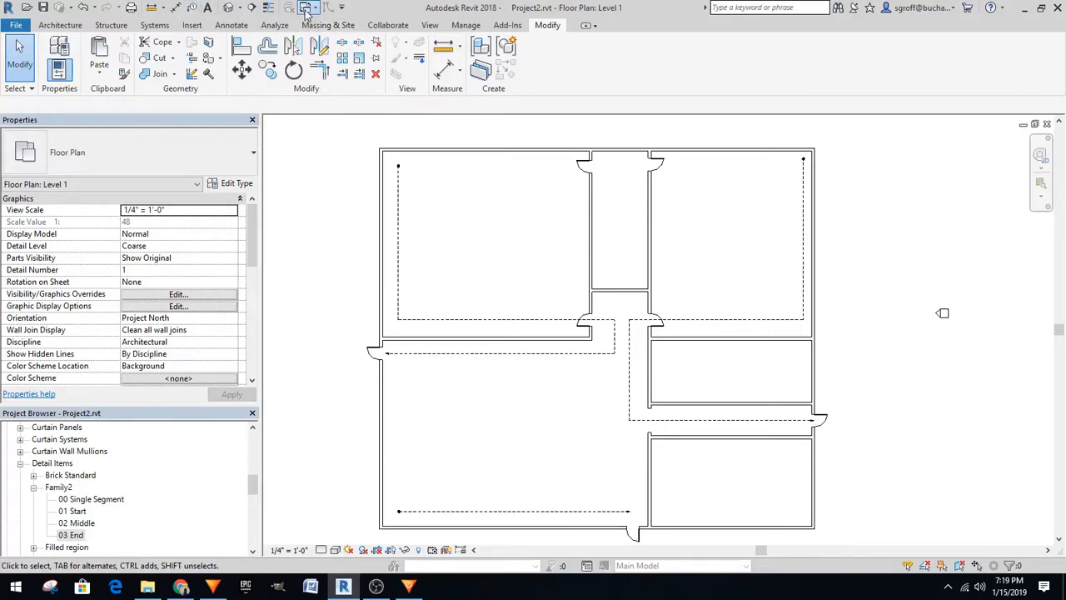
left_click(309, 8)
left_click(383, 40)
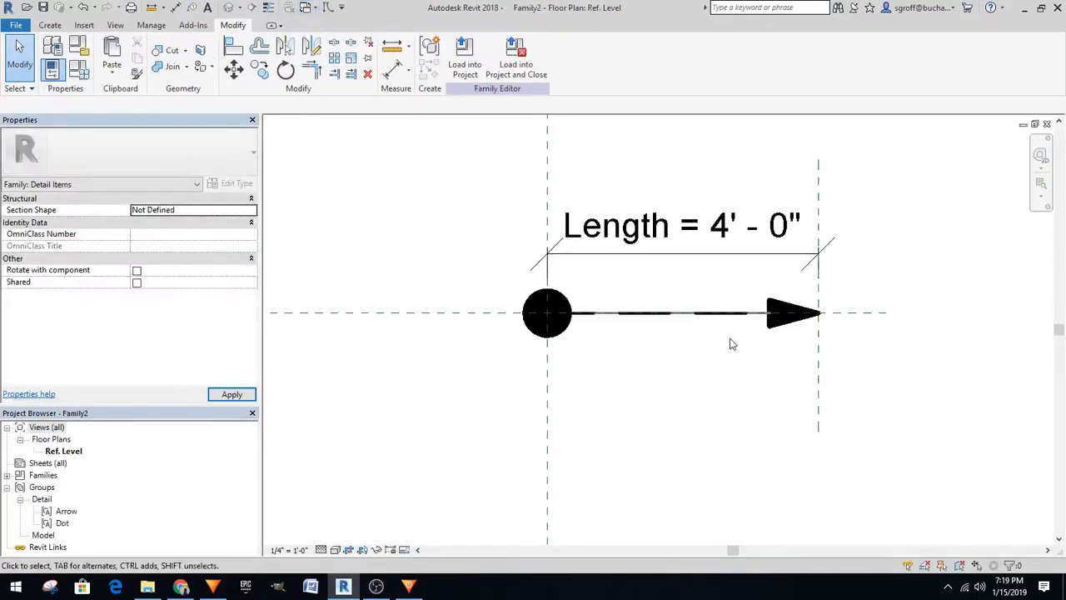
scroll(629, 336, "down", 2)
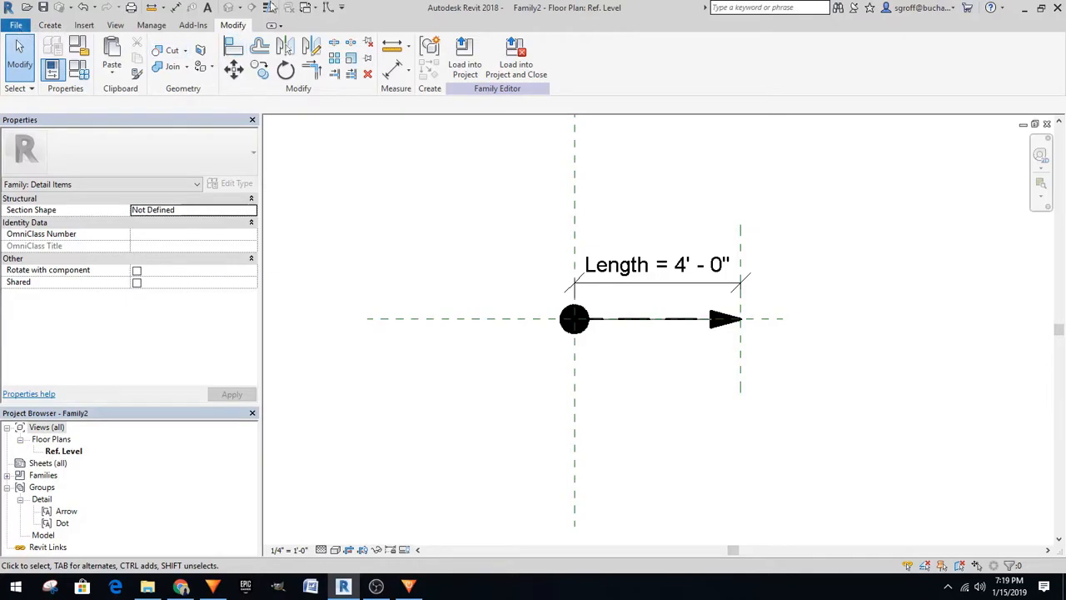
left_click(309, 7)
left_click(379, 40)
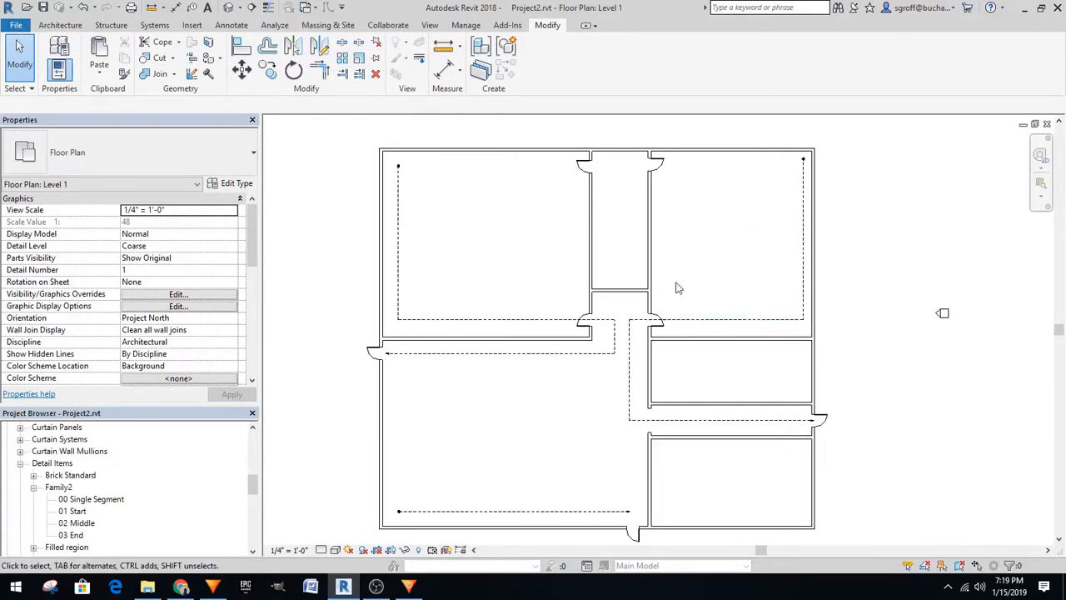
Examine the starting and middle path segments in the upper-left room, and clear the selection
left_click(400, 200)
scroll(403, 200, "up", 2)
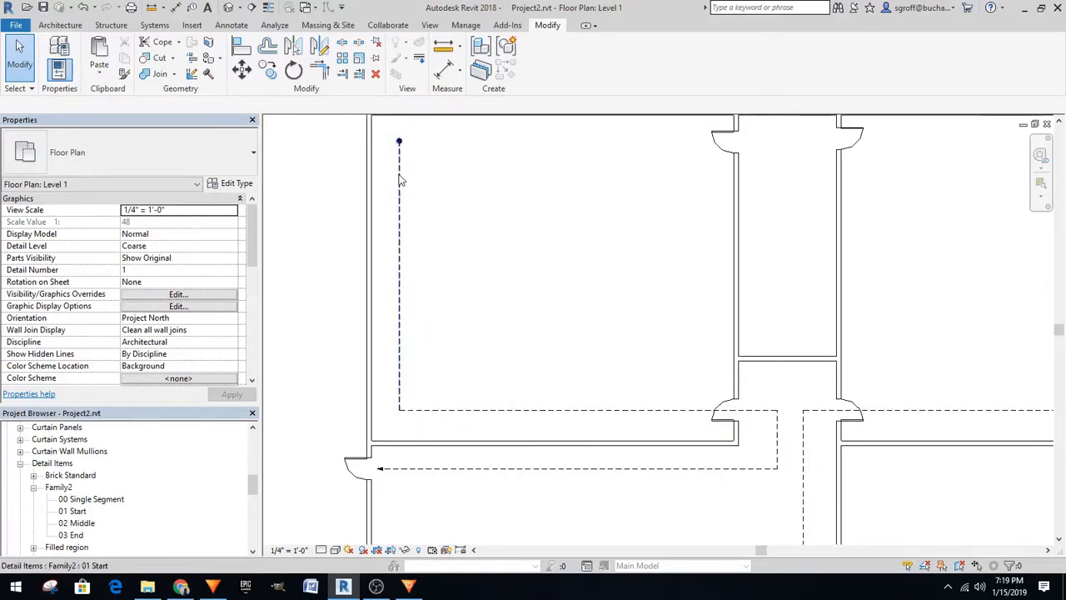
left_click(400, 180)
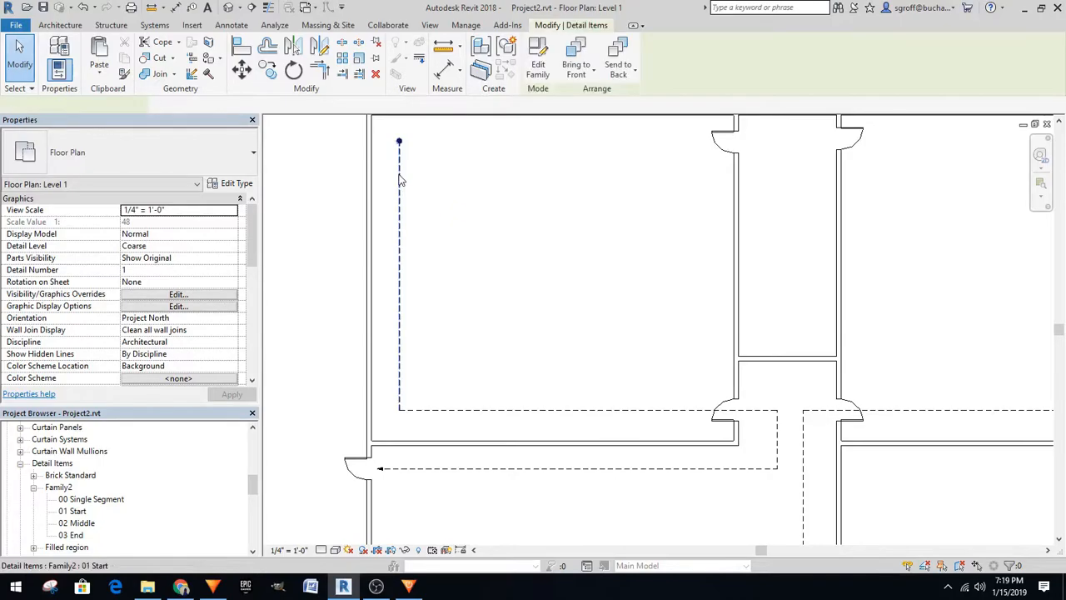
left_click(536, 419)
left_click(585, 410)
left_click(546, 358)
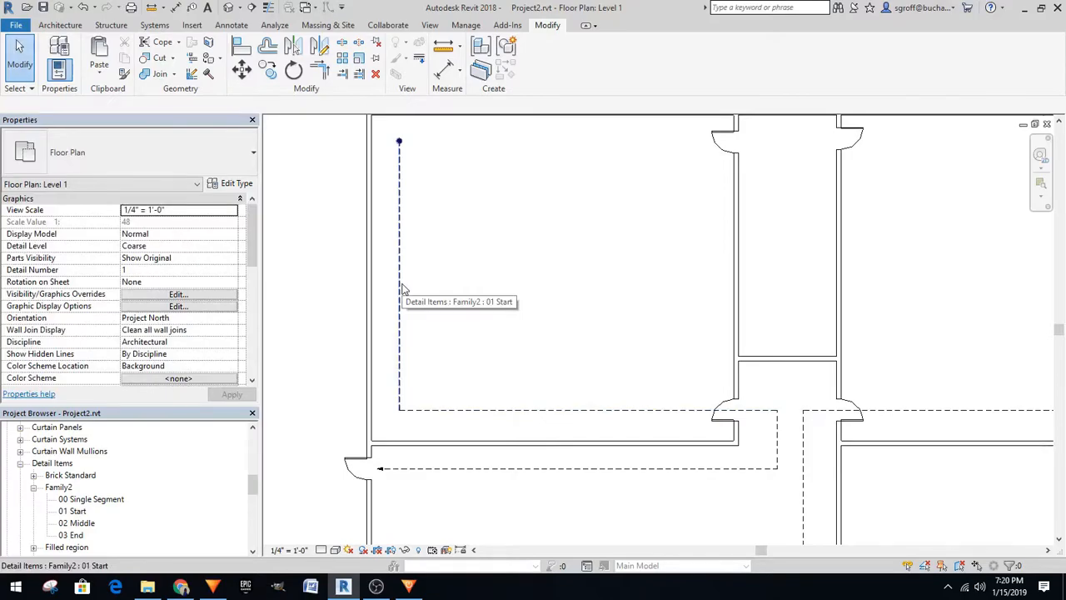
left_click(402, 288)
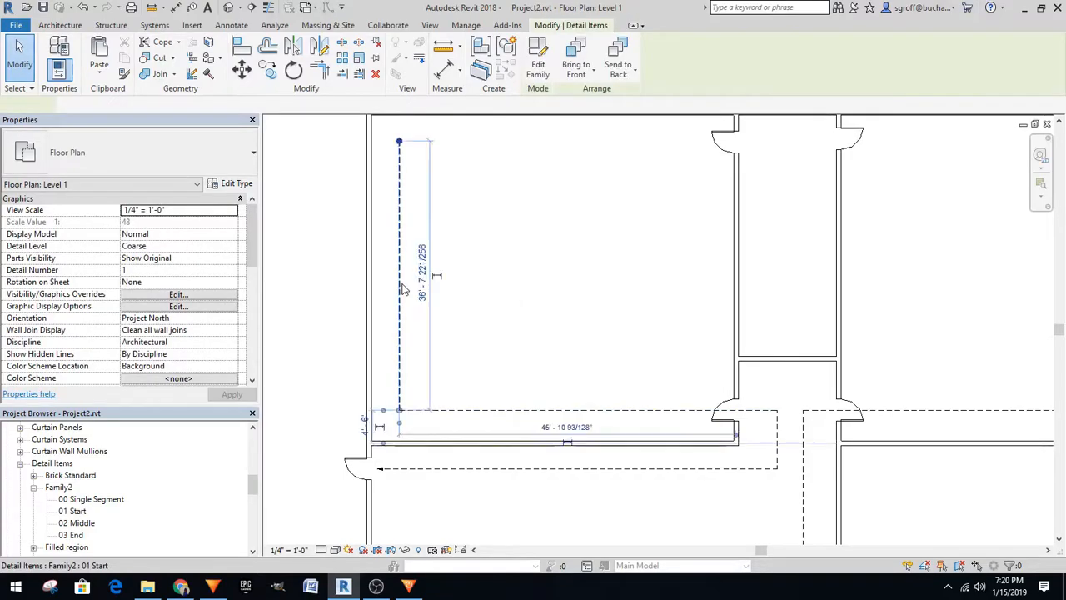
scroll(500, 424, "down", 1)
scroll(503, 424, "down", 1)
key("Escape")
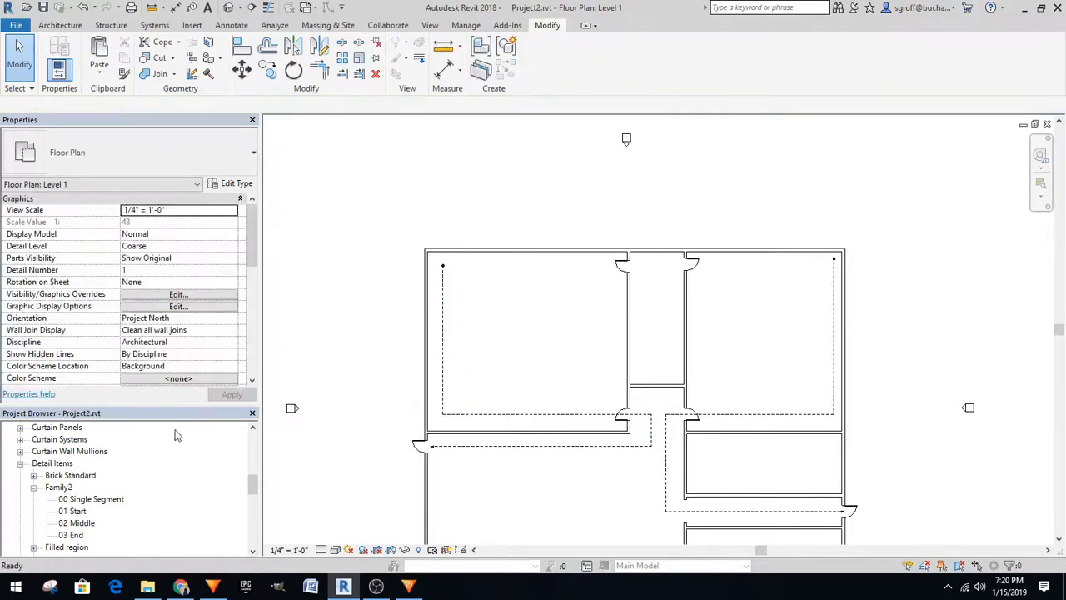
Collapse the Detail Items category and examine the properties of the single path segment in the lower room
left_click(20, 464)
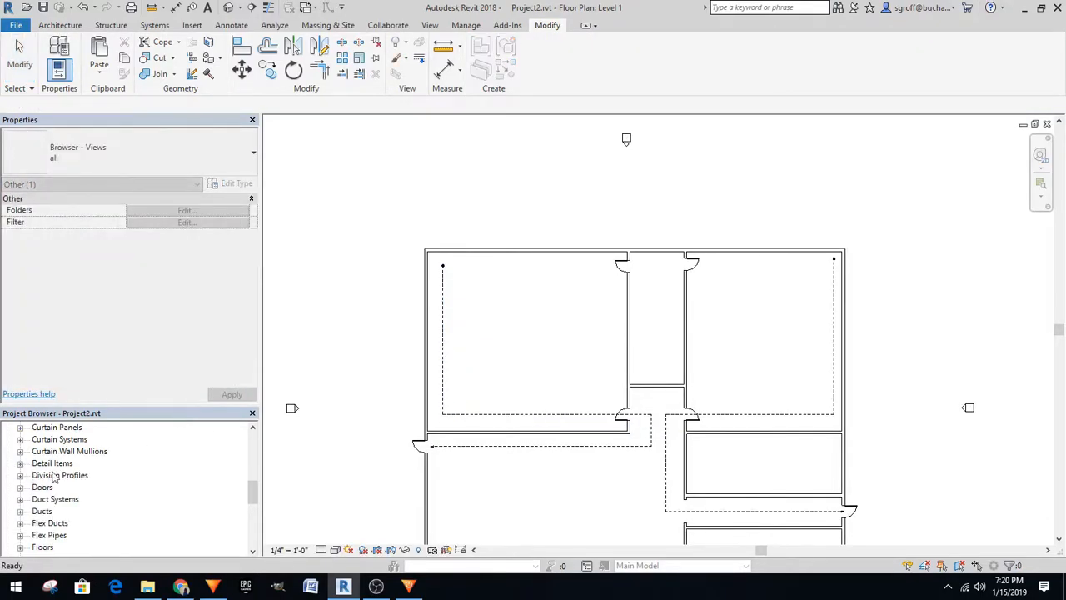
scroll(543, 138, "down", 2)
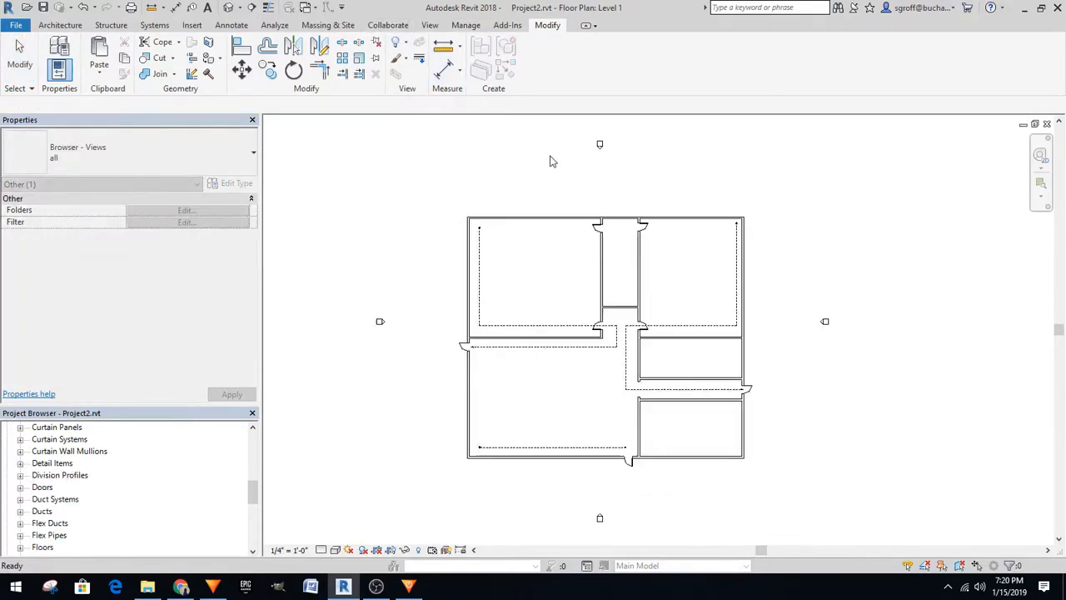
scroll(558, 420, "up", 2)
left_click(577, 426)
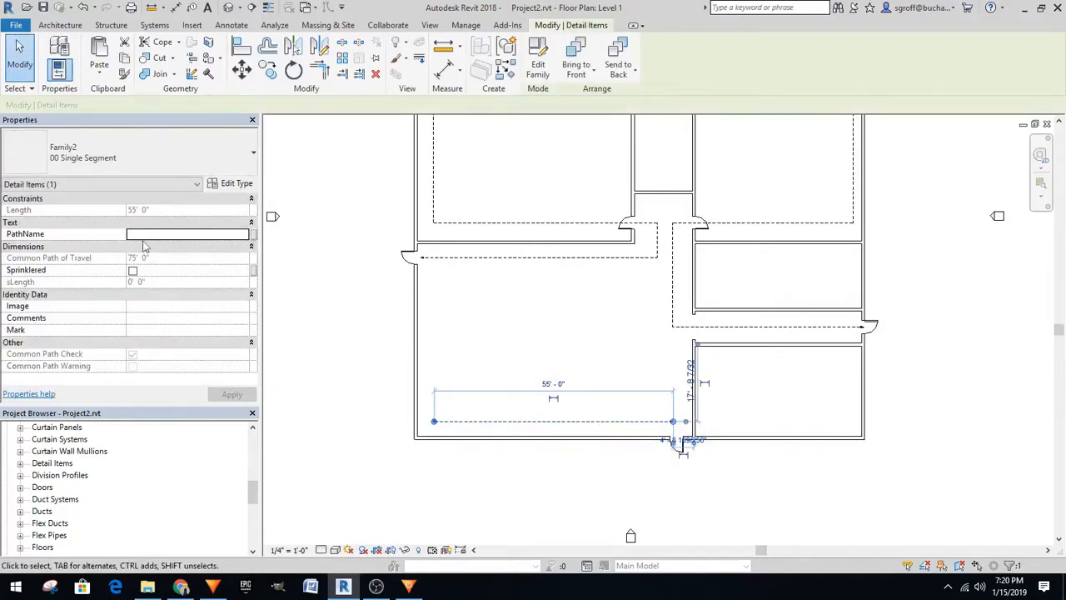
left_click(305, 428)
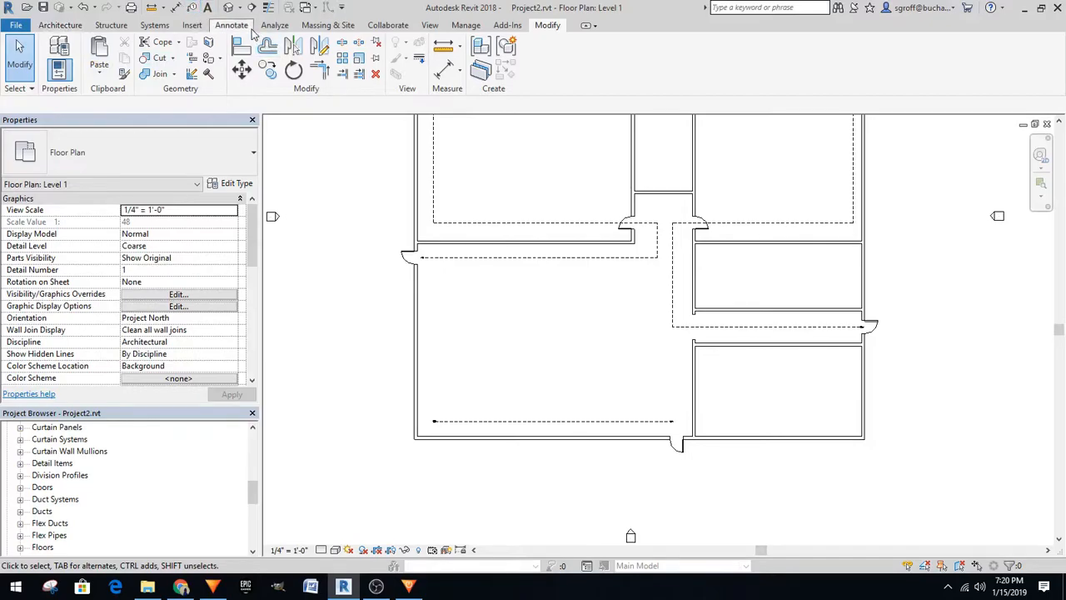
Create a Detail Items schedule of building components named Egress Paths
left_click(430, 25)
left_click(677, 41)
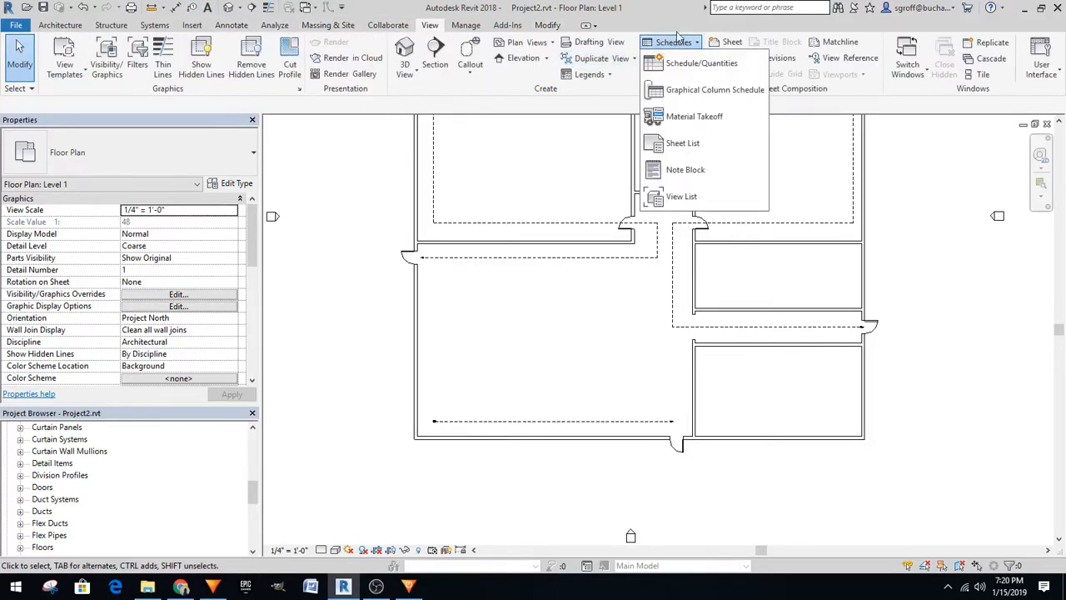
left_click(700, 66)
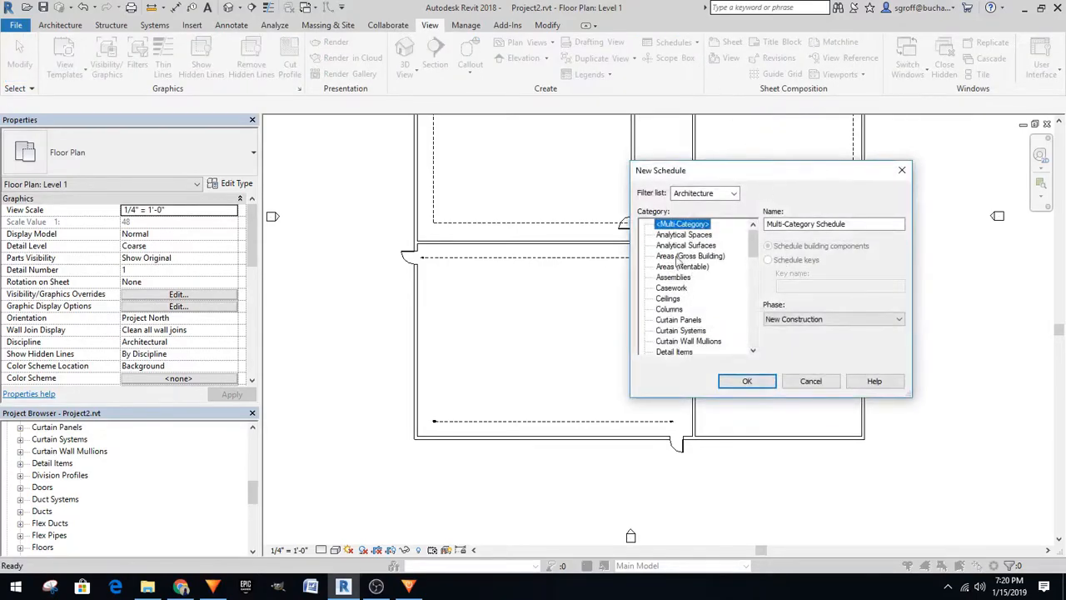
scroll(688, 333, "down", 1)
left_click(675, 331)
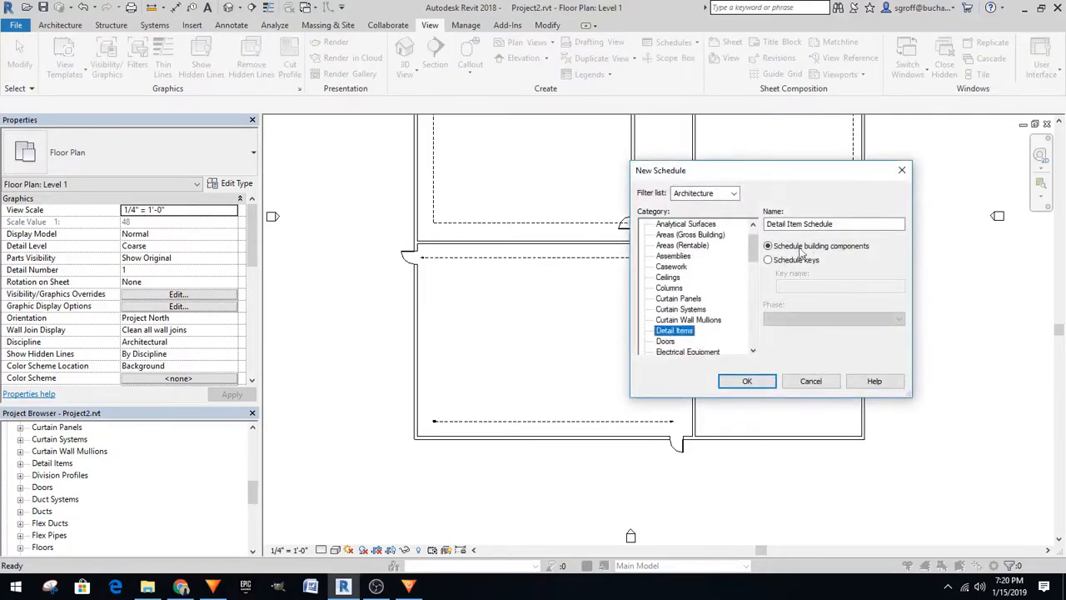
left_click_drag(869, 227, 630, 174)
type("Egress Paths")
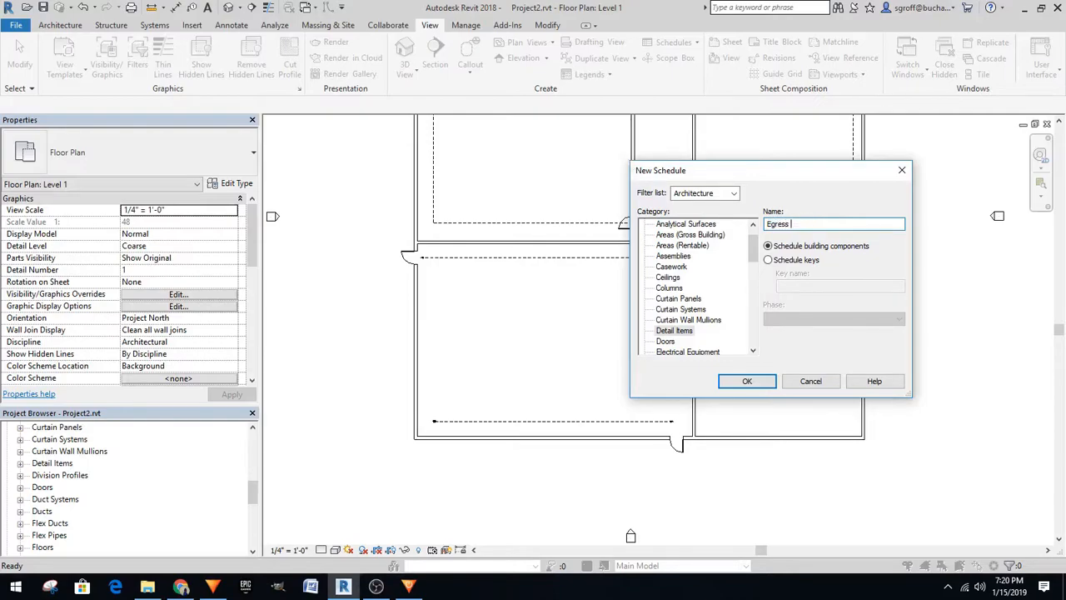
left_click(759, 386)
Add the Family and Type fields to the Egress Paths schedule
scroll(551, 398, "down", 3)
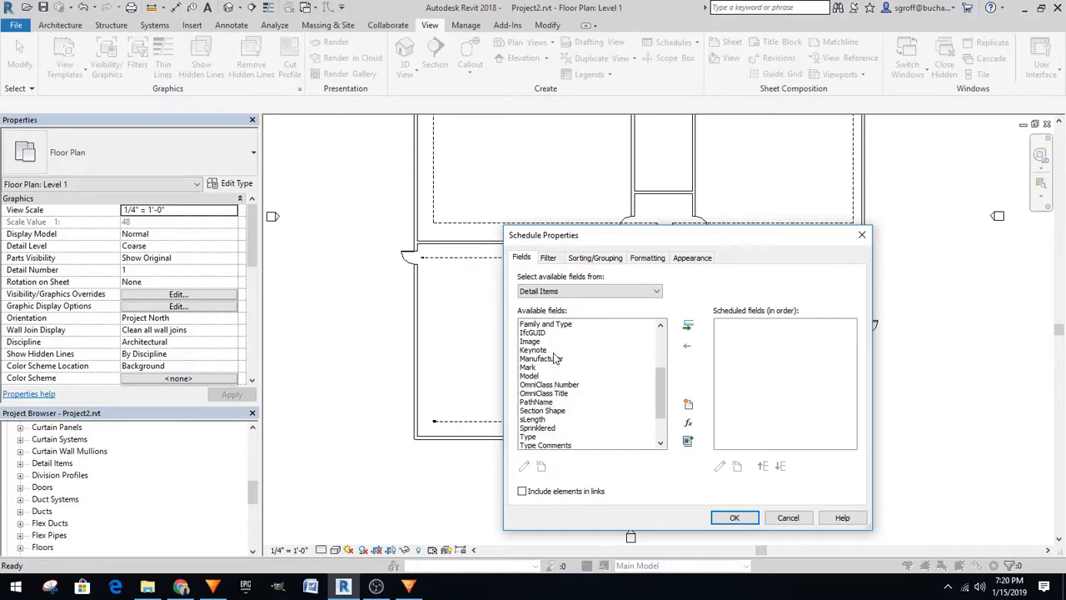
scroll(558, 329, "up", 2)
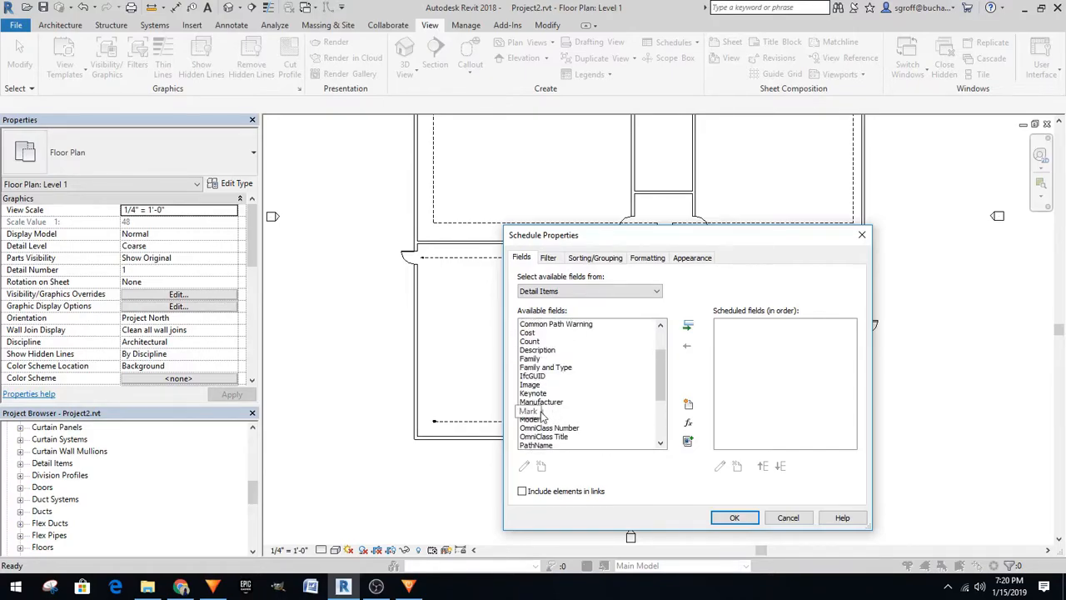
left_click(579, 359)
left_click(687, 326)
scroll(543, 417, "down", 3)
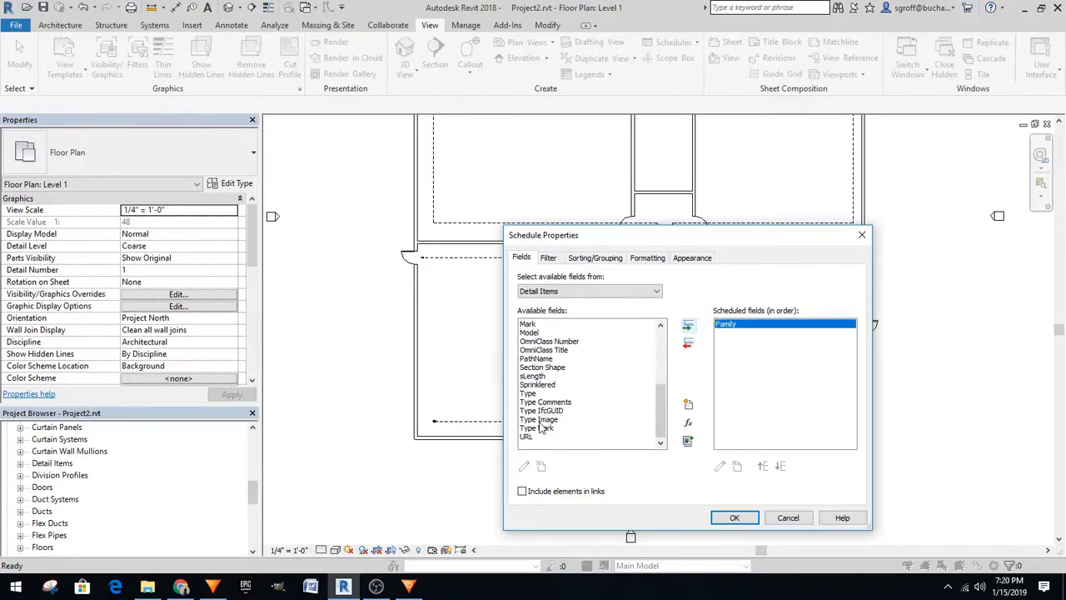
left_click(532, 395)
left_click(687, 326)
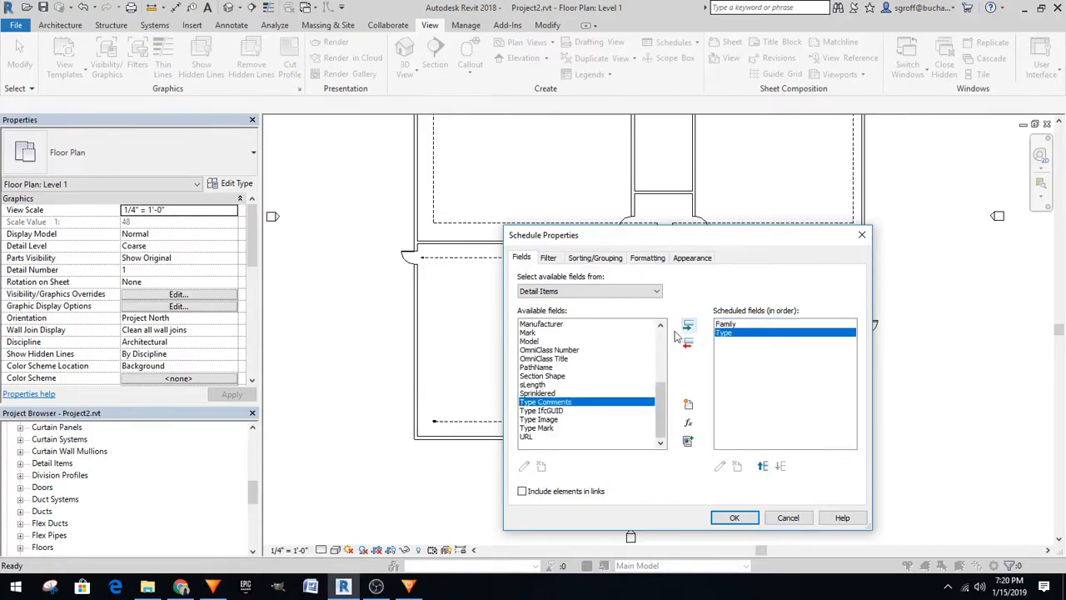
Add the sLength and PathName fields to the Egress Paths schedule
left_click(548, 385)
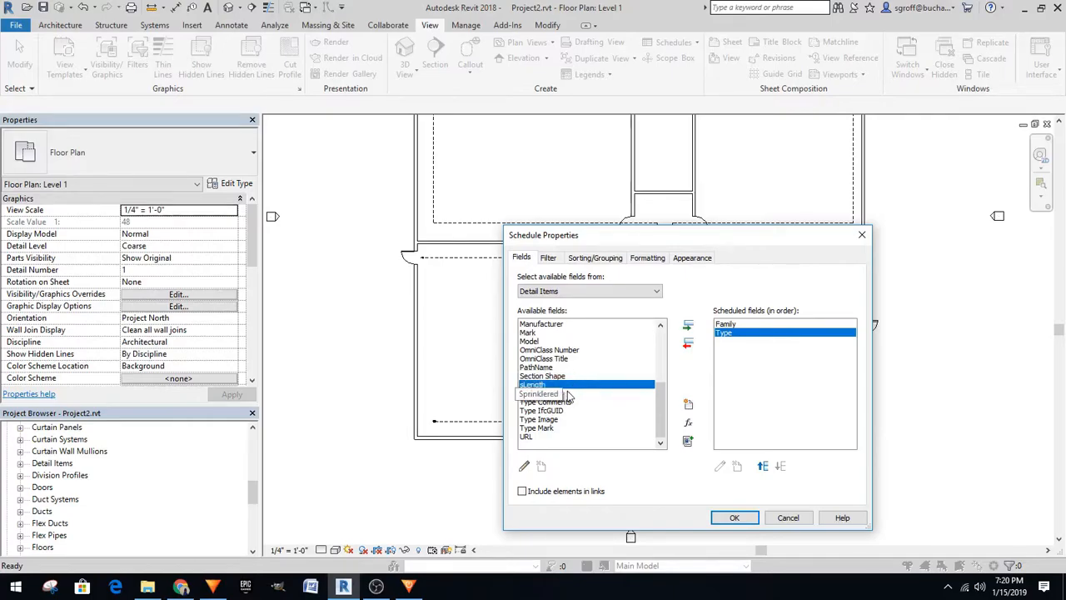
left_click(688, 325)
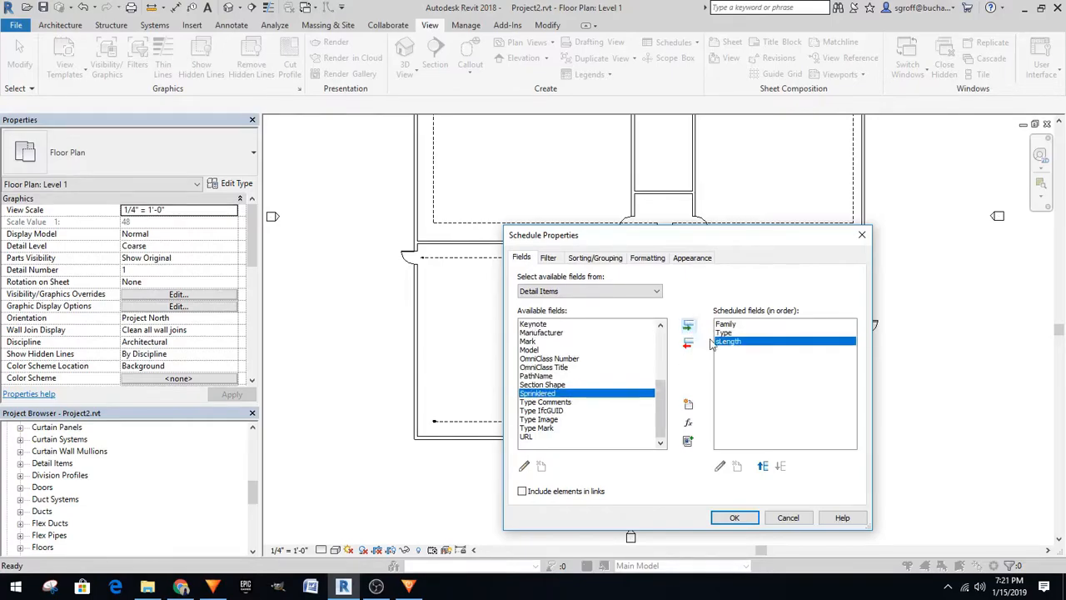
left_click(537, 376)
left_click(688, 326)
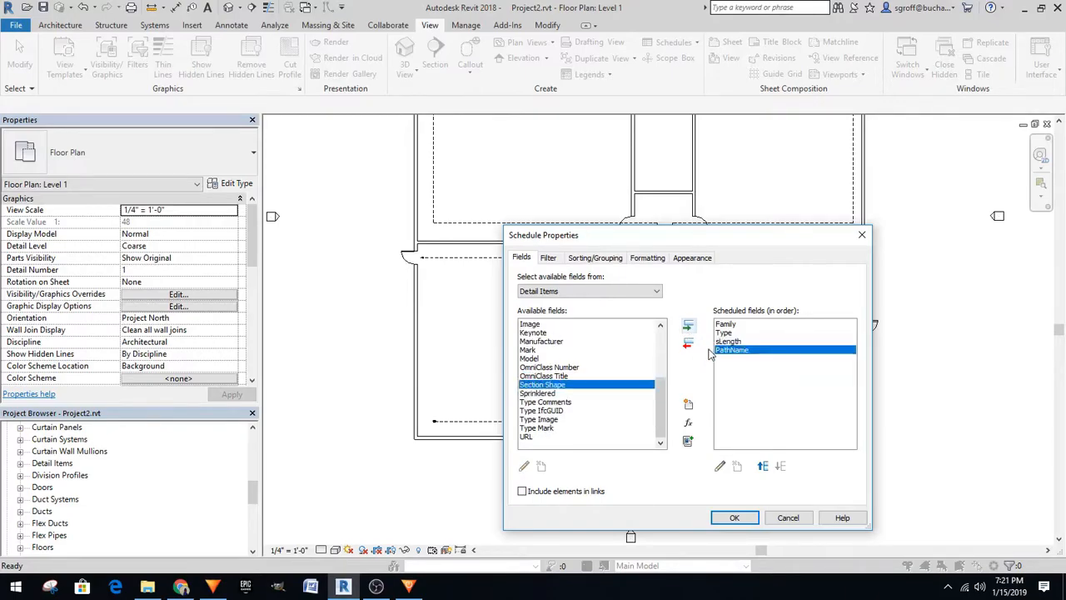
Remove the Type and Family fields from the schedule and move PathName above sLength
left_click(725, 333)
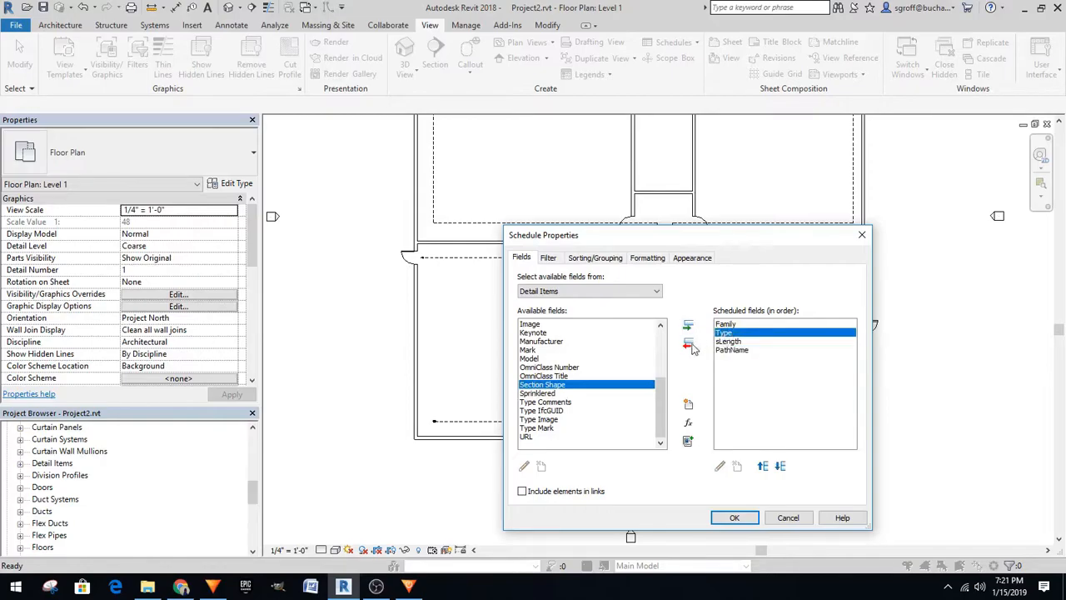
left_click(688, 344)
left_click(725, 324)
left_click(689, 344)
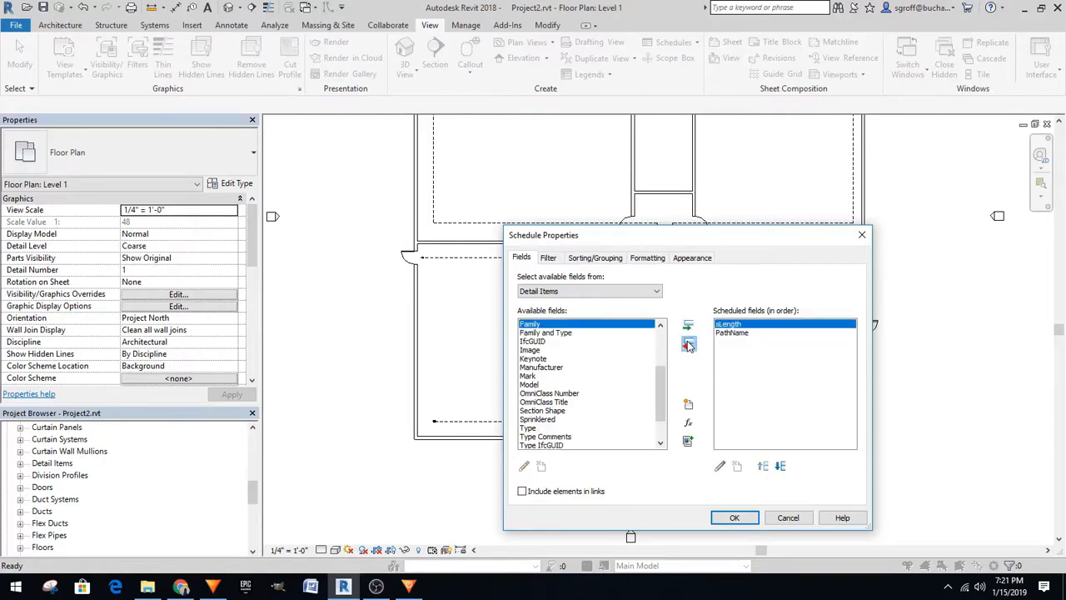
left_click(732, 333)
left_click(766, 465)
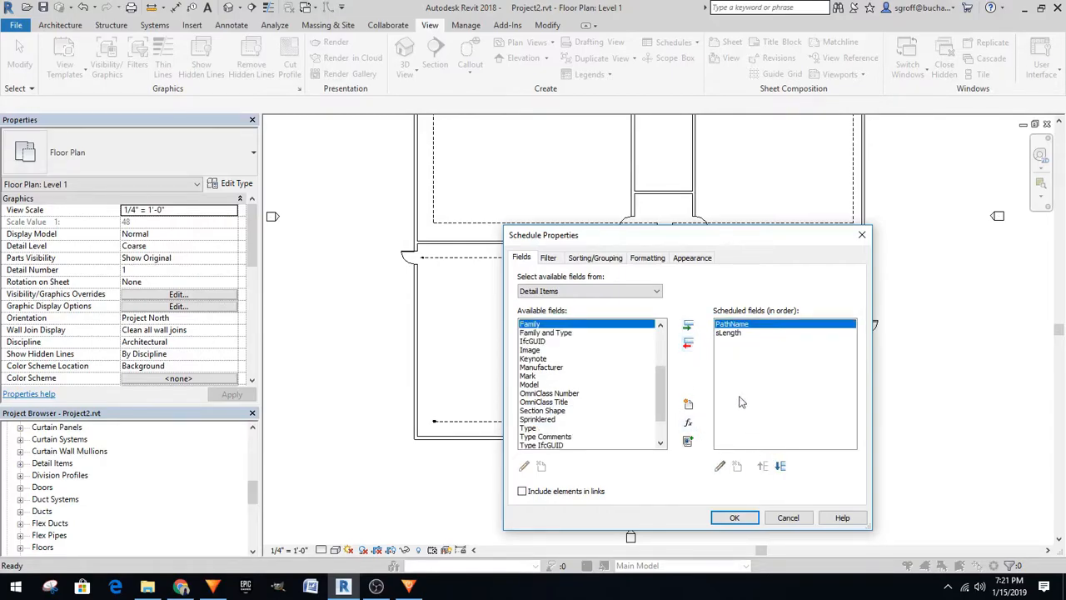
Filter the schedule to items whose PathName does not equal a blank value
left_click(548, 257)
left_click(650, 280)
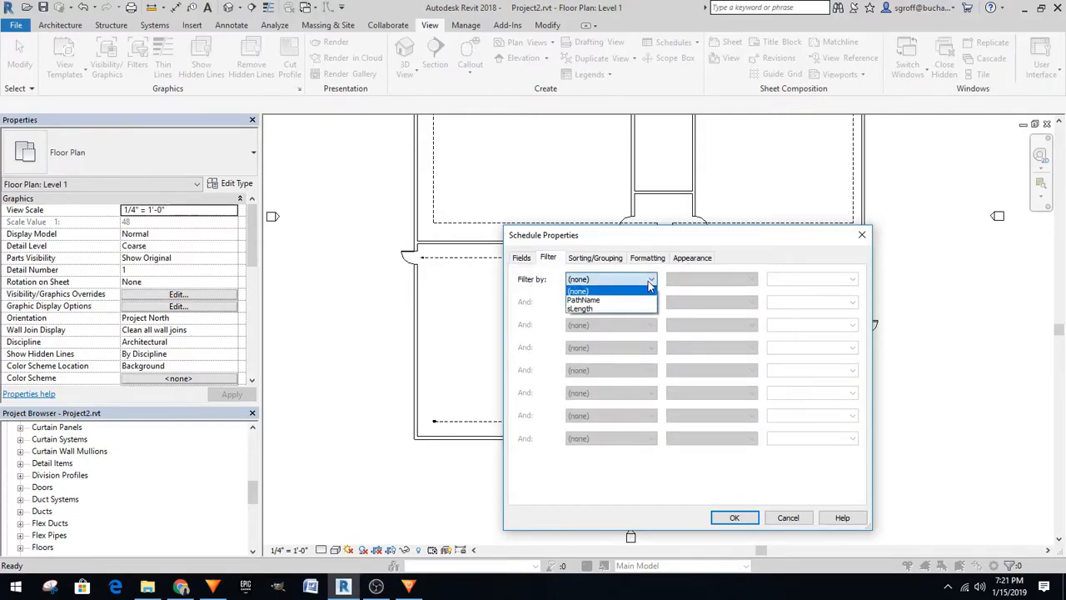
left_click(609, 301)
left_click(752, 280)
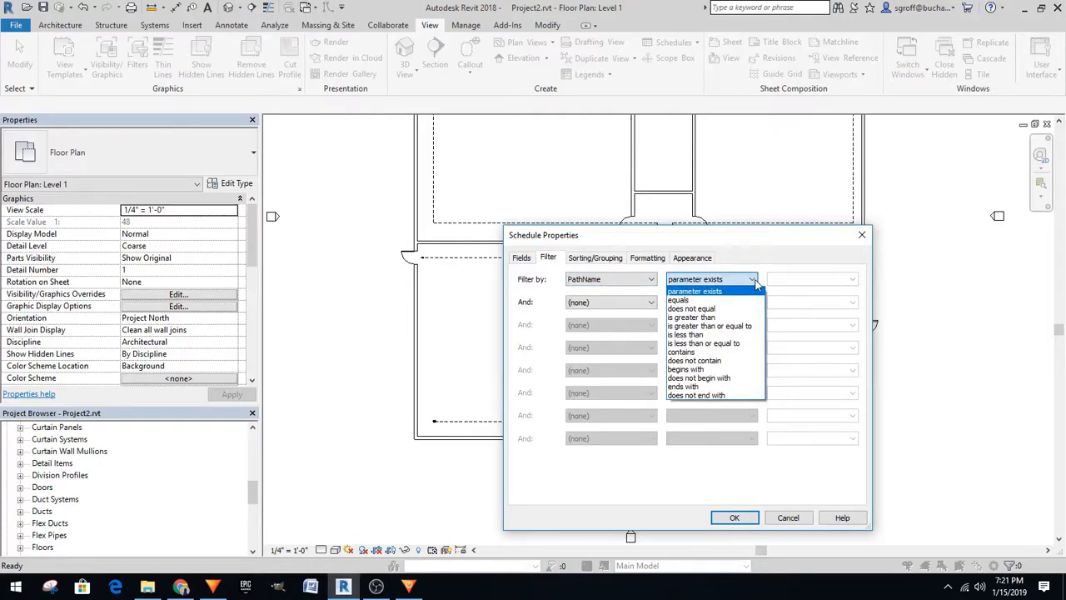
left_click(701, 308)
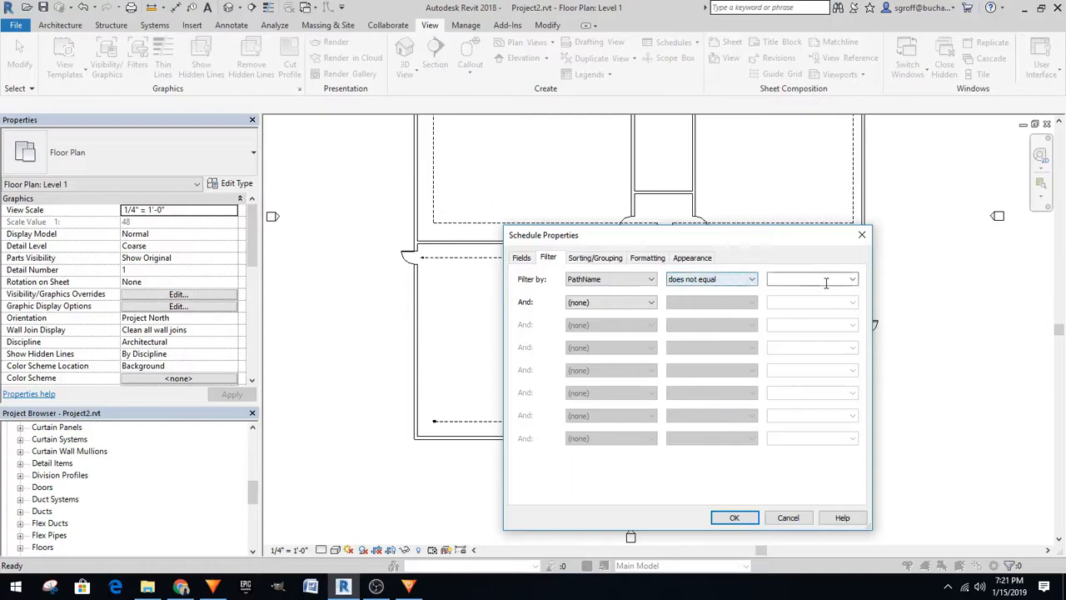
Sort the schedule by PathName in ascending order and turn off itemizing every instance
left_click(604, 262)
left_click(648, 281)
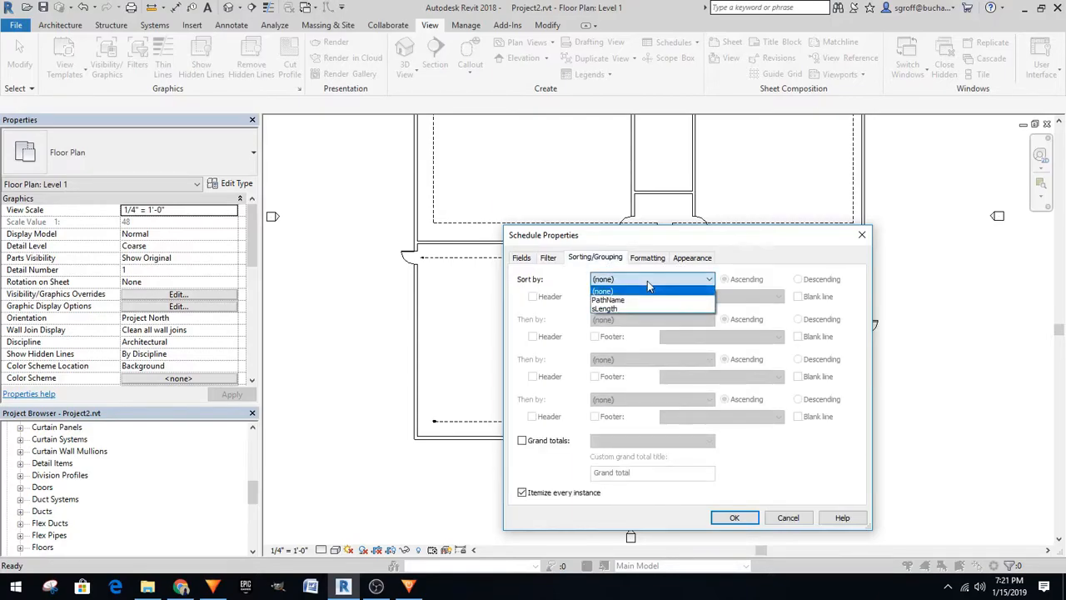
left_click(640, 301)
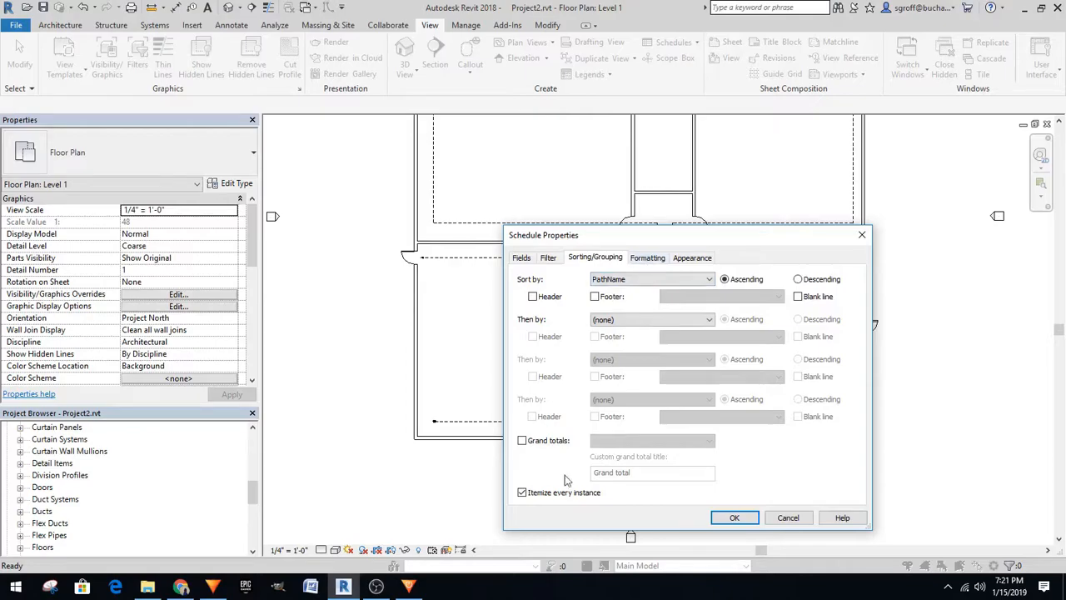
Set the sLength field to calculate totals in the schedule's formatting
left_click(653, 260)
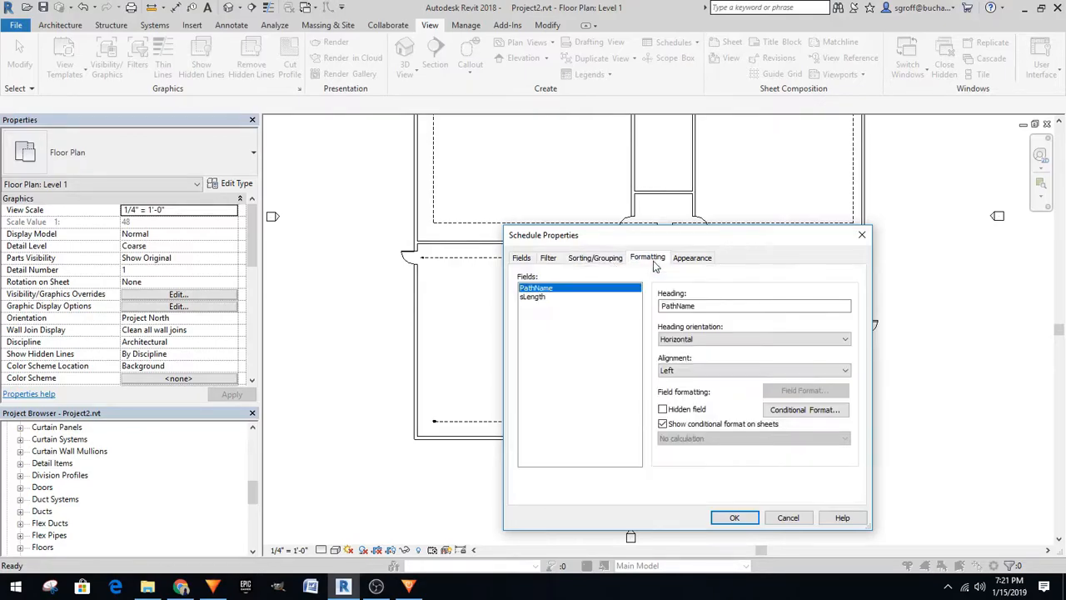
left_click(531, 297)
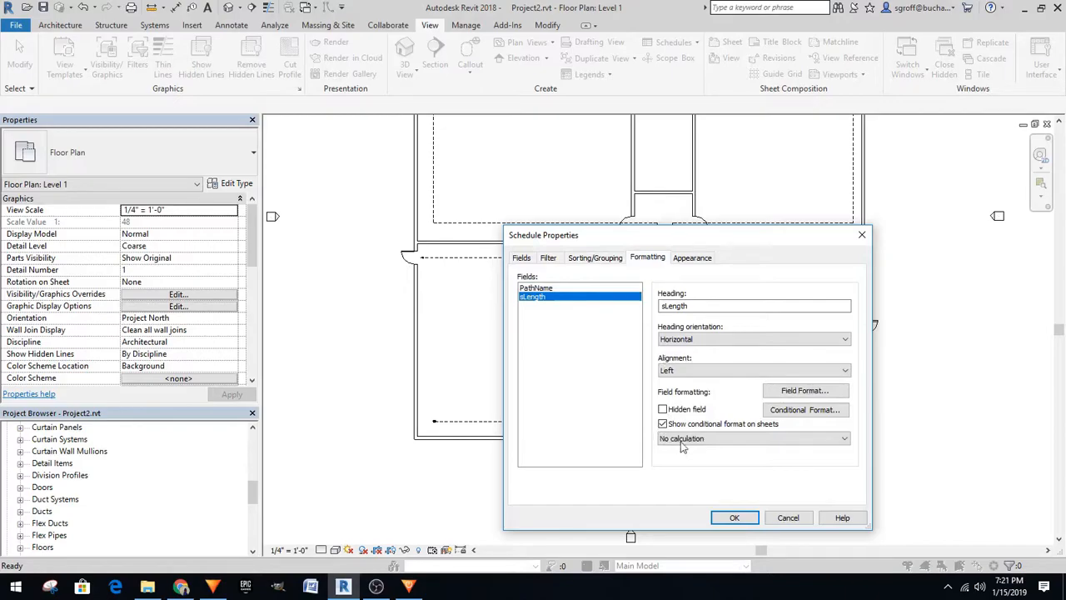
left_click(683, 439)
left_click(692, 460)
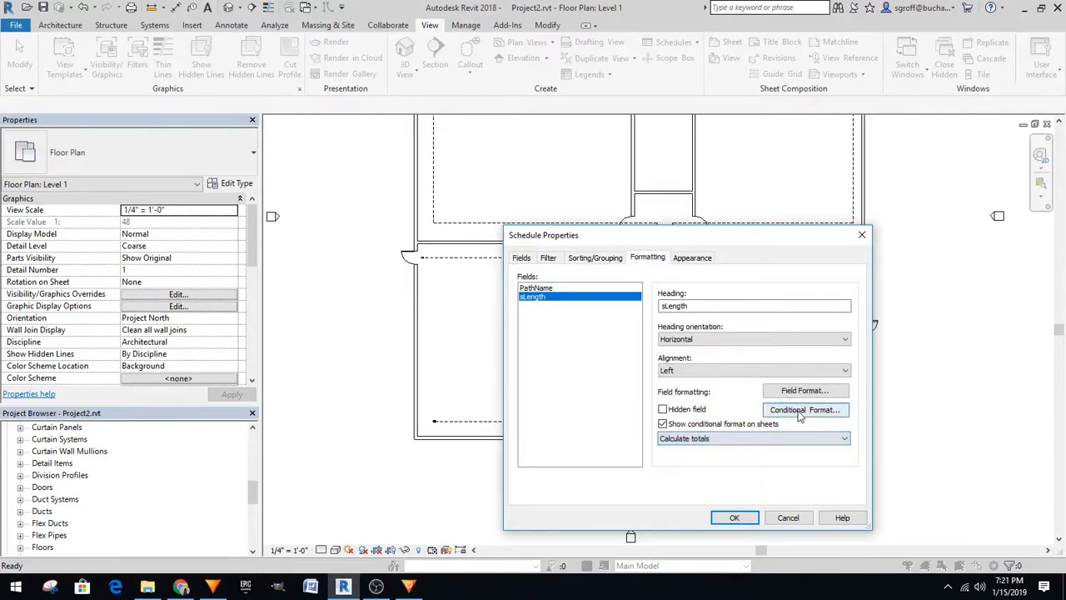
Override the project settings for the sLength format with rounding to the nearest 1", and generate the schedule
left_click(821, 393)
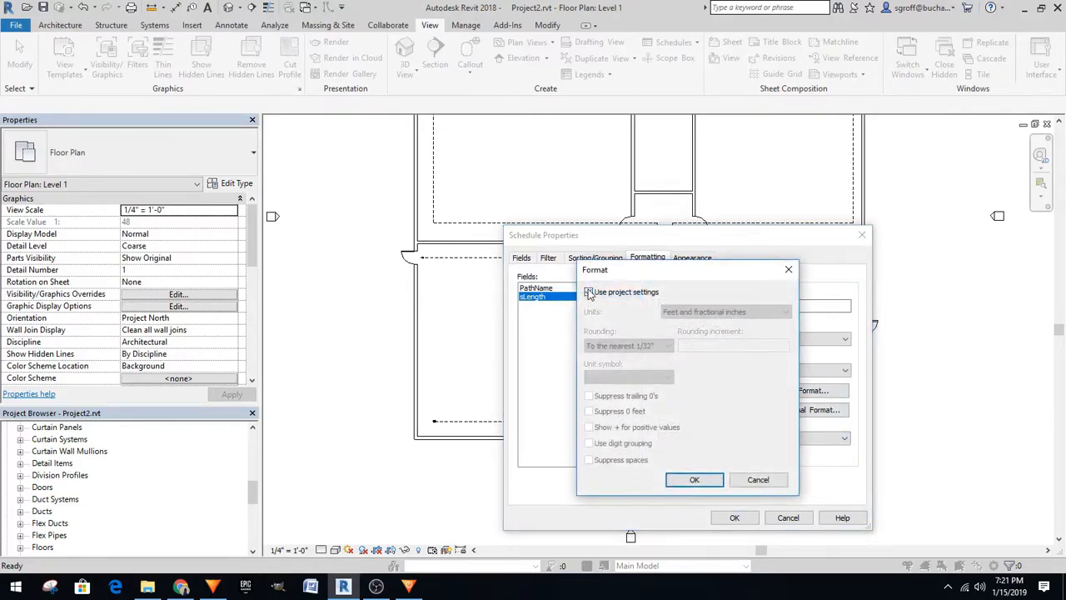
left_click(589, 292)
left_click(629, 345)
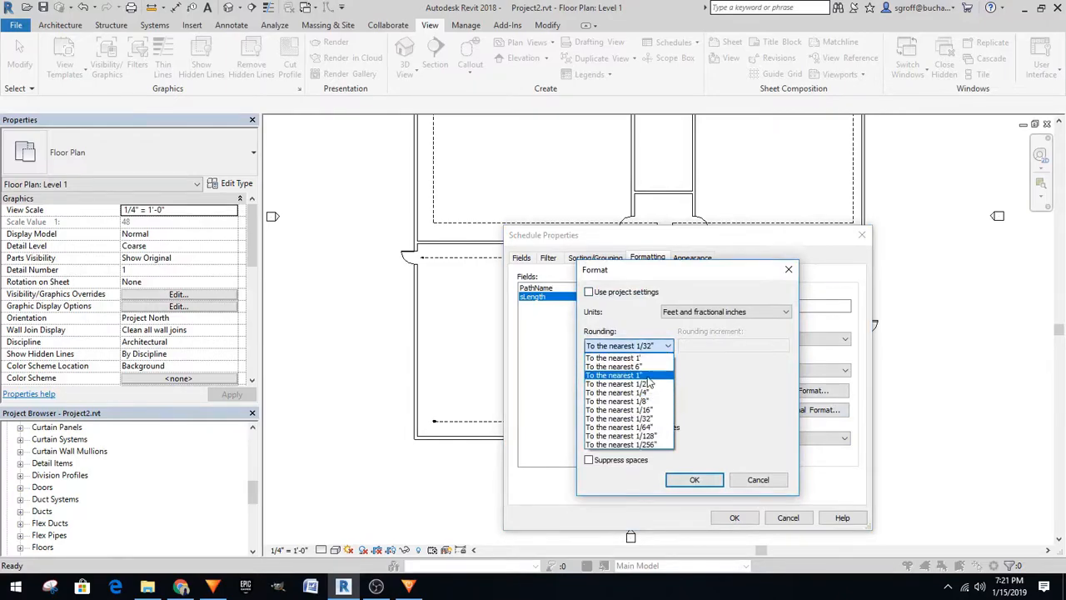
left_click(646, 377)
left_click(695, 479)
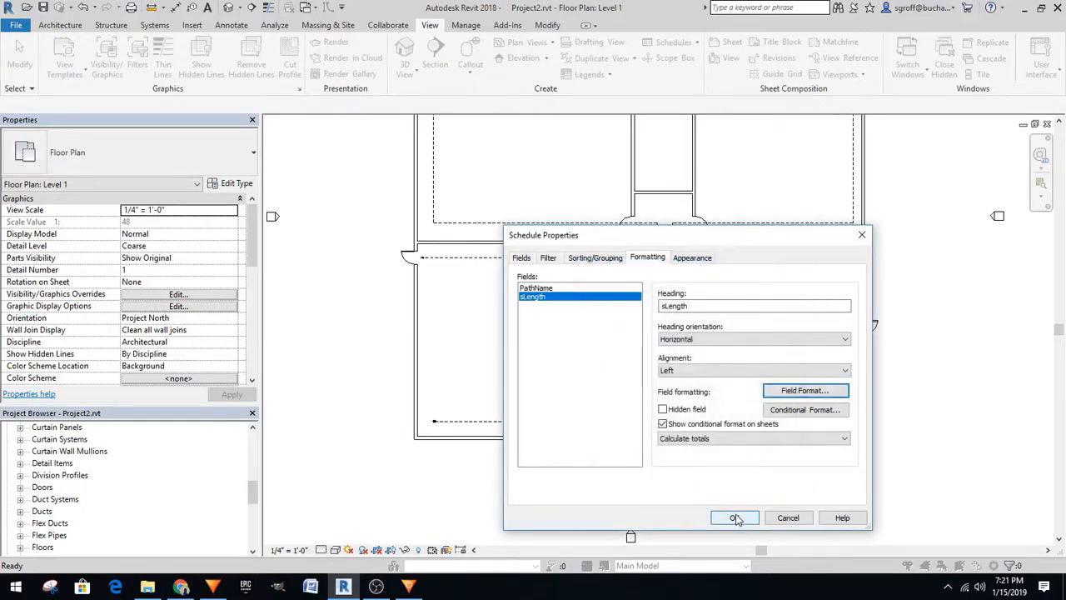
left_click(737, 518)
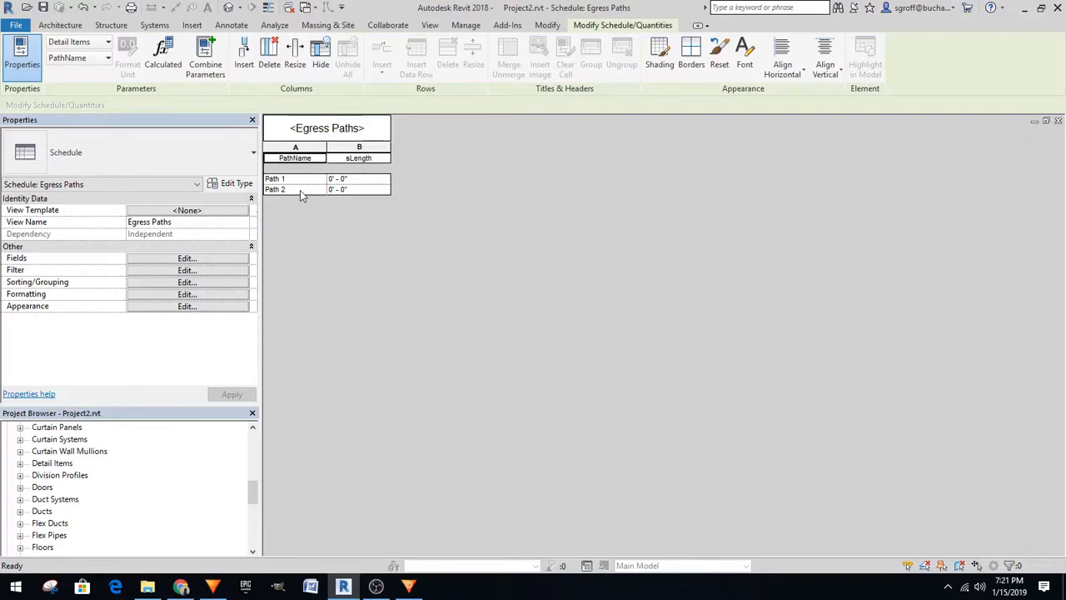
Turn on itemizing every instance in the Egress Paths schedule
left_click(190, 258)
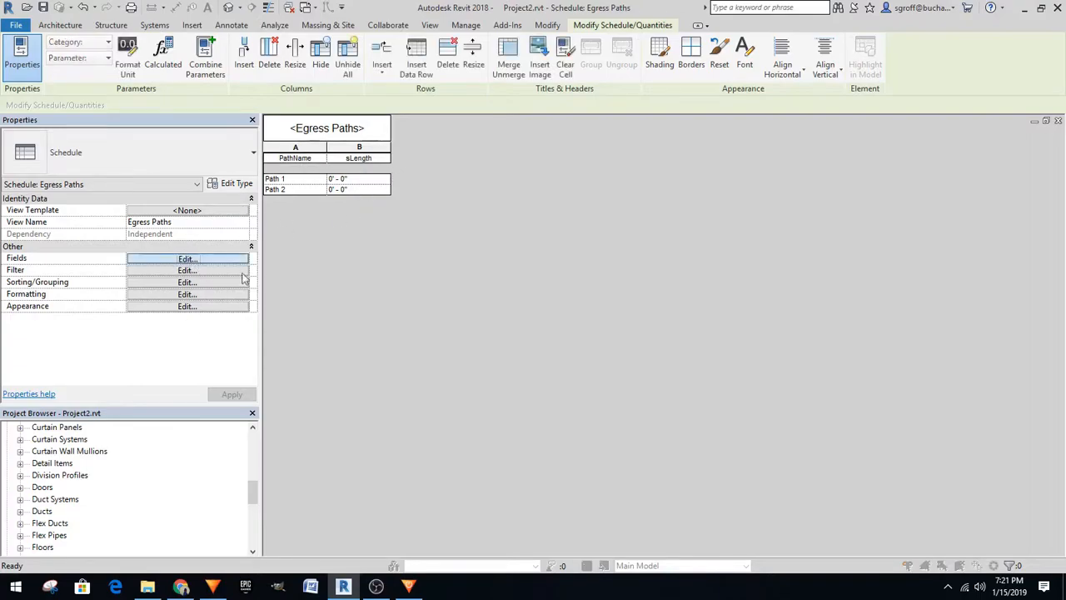
left_click(548, 259)
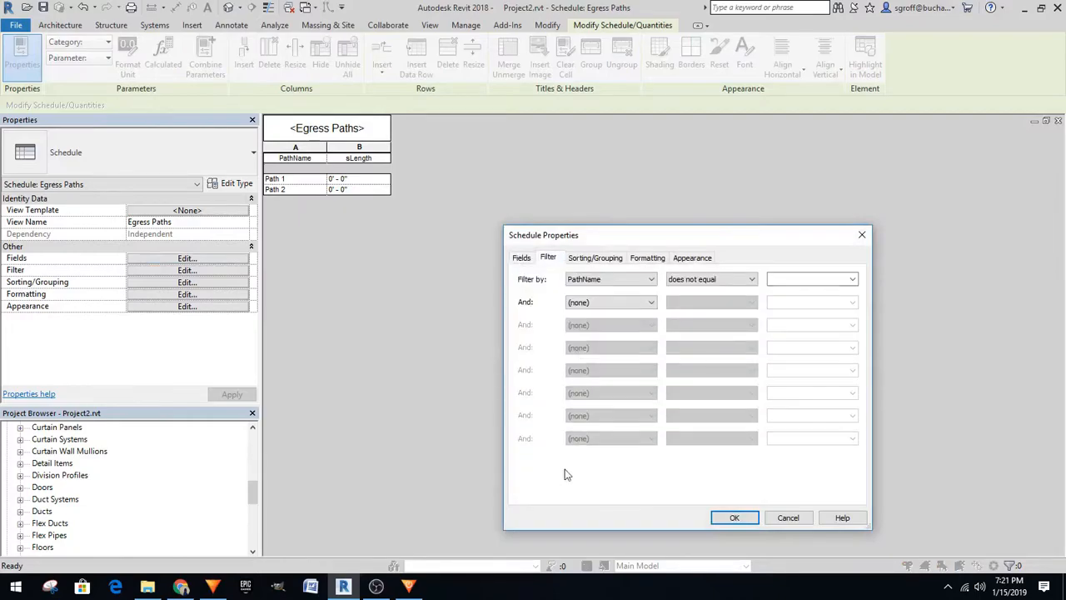
left_click(594, 258)
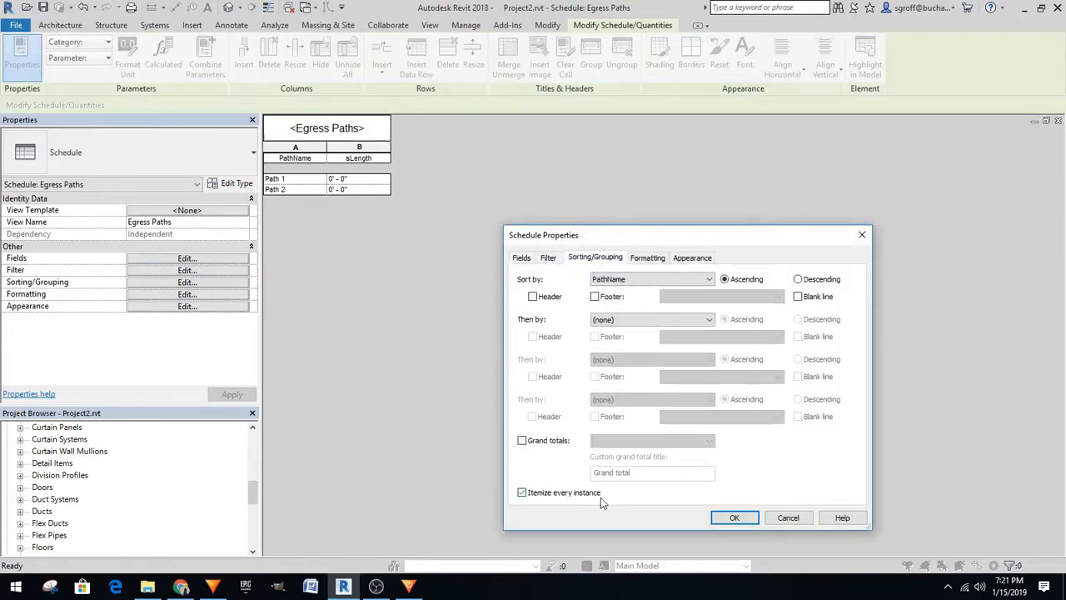
left_click(733, 518)
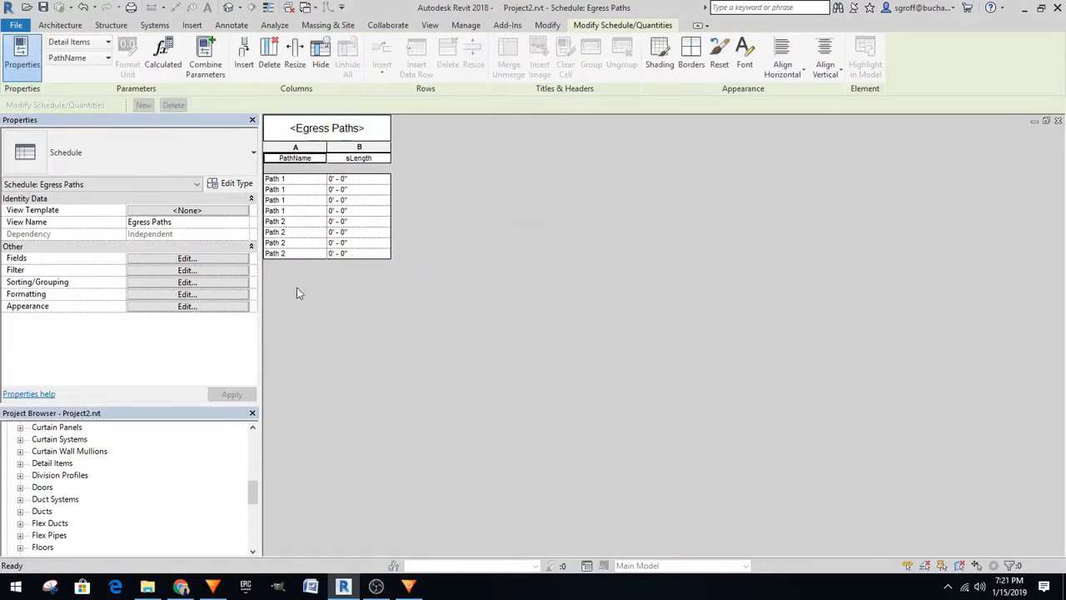
Remove the PathName filter from the Egress Paths schedule by setting it to (none)
left_click(203, 259)
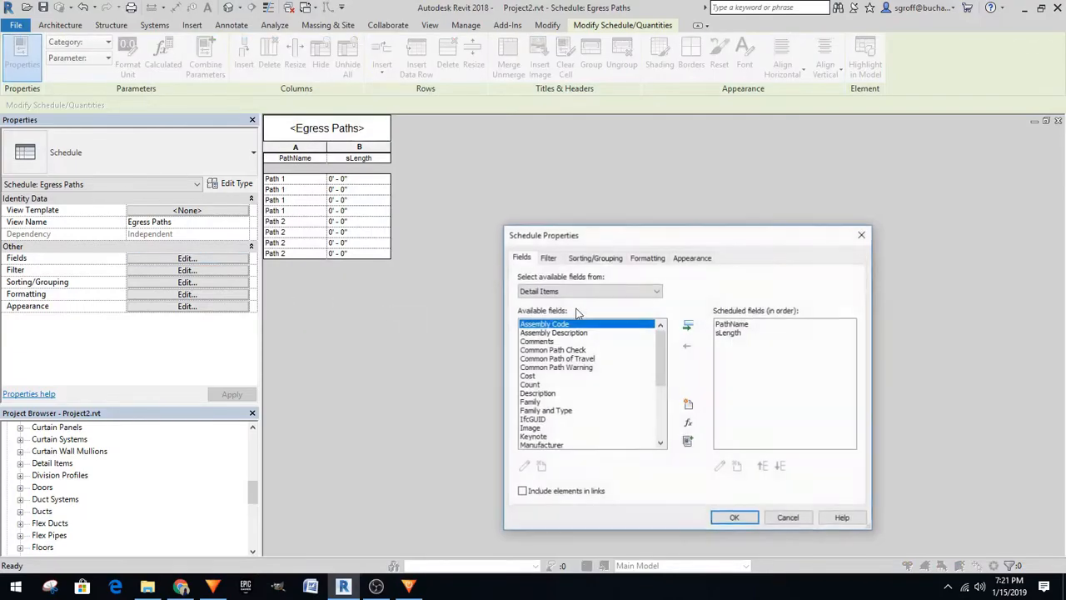
left_click(548, 259)
left_click(652, 279)
left_click(652, 279)
left_click(652, 279)
left_click(609, 291)
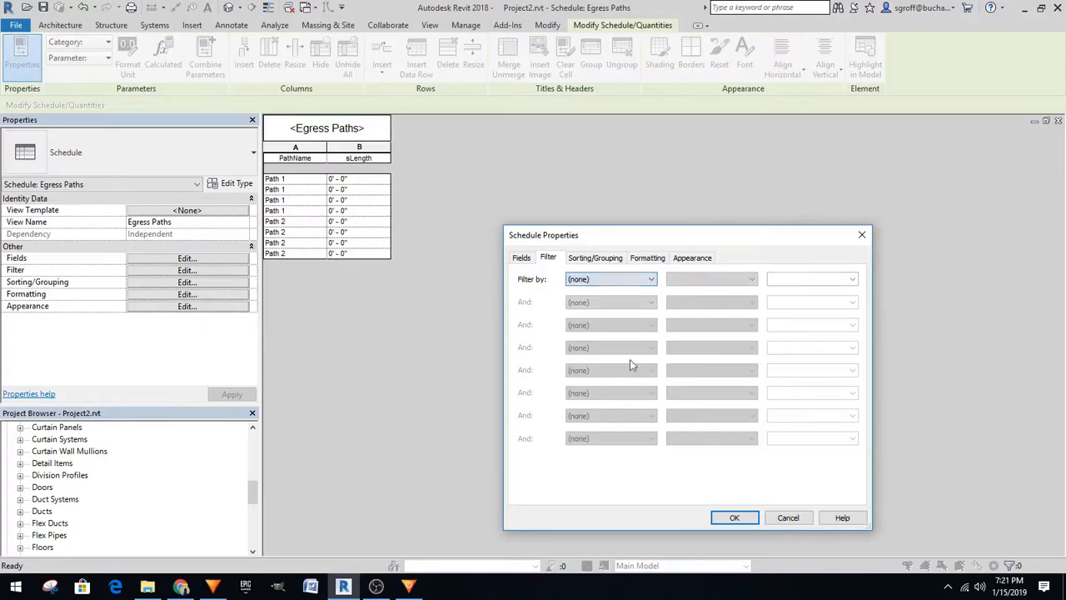
left_click(735, 518)
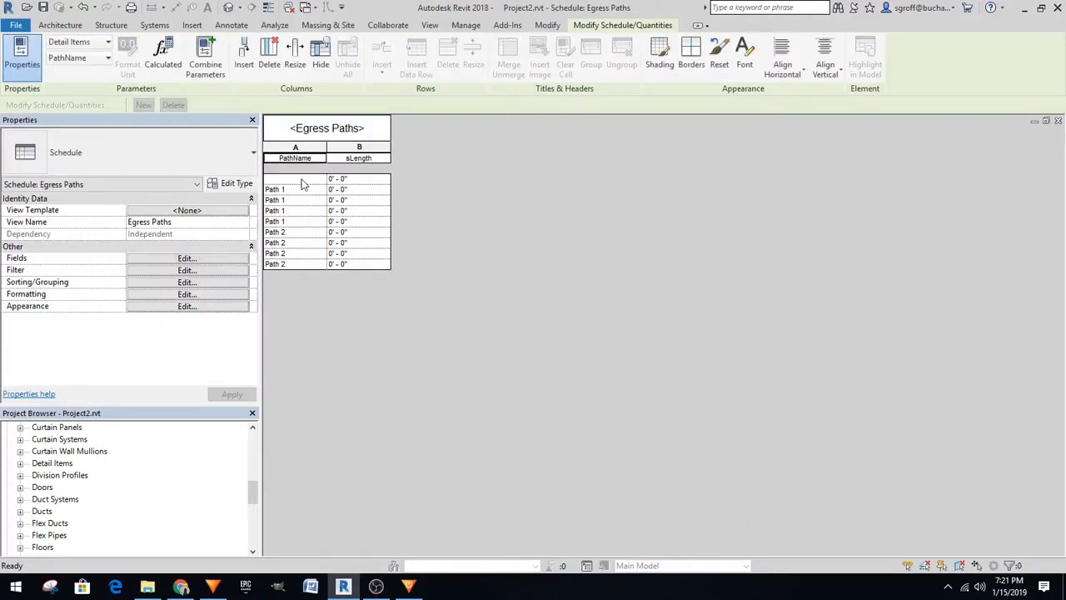
Restore the schedule filter so that PathName does not equal a blank value
left_click(224, 262)
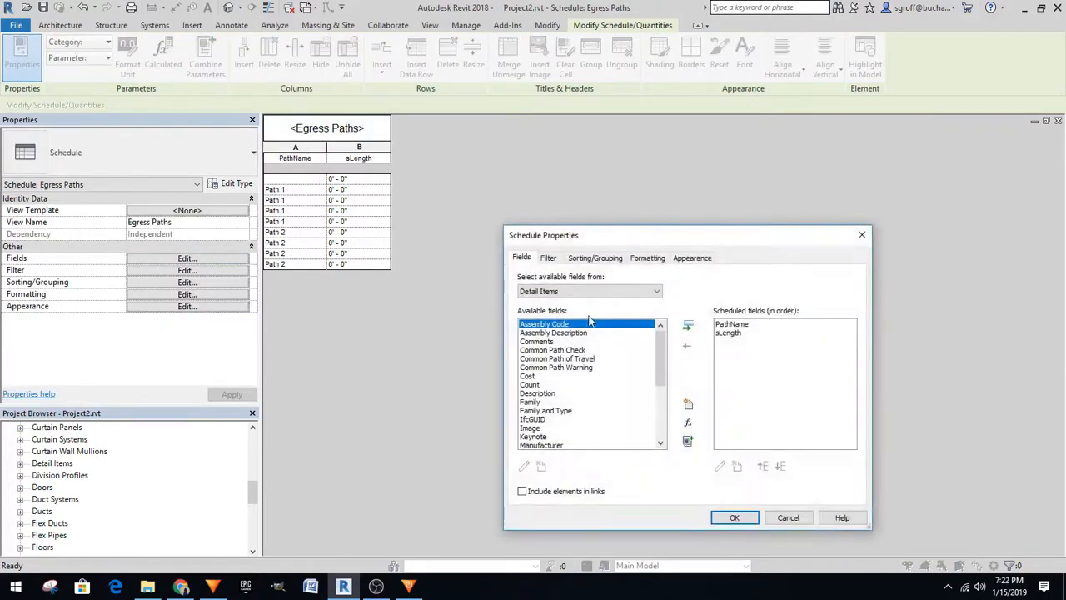
left_click(549, 259)
left_click(638, 283)
left_click(583, 293)
left_click(748, 279)
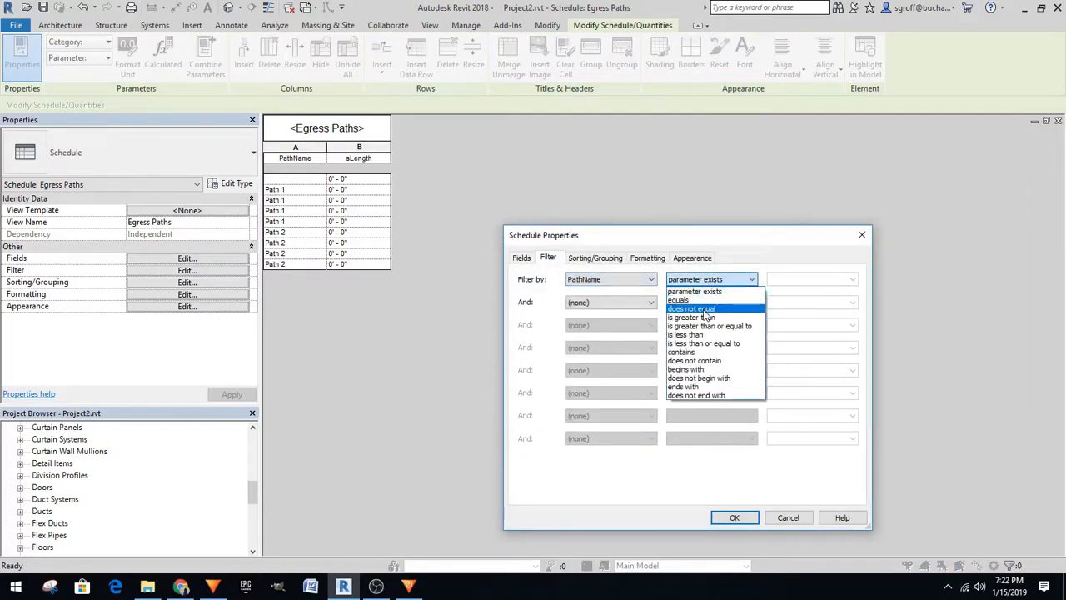
left_click(707, 309)
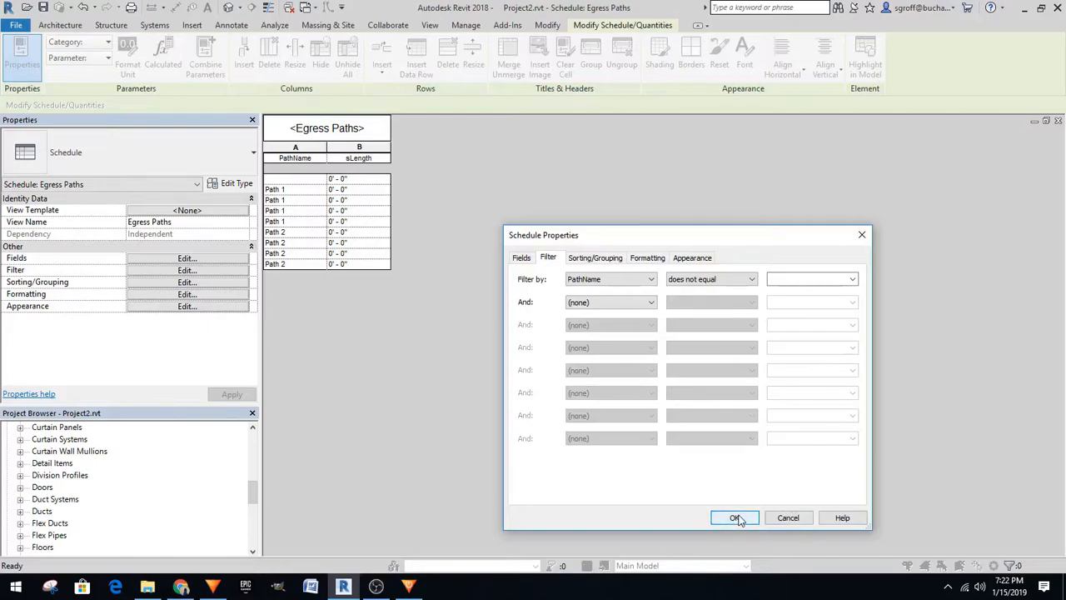
Turn off itemizing every instance in the schedule's sorting settings, apply the changes and close the Egress Paths schedule
left_click(593, 260)
left_click(640, 260)
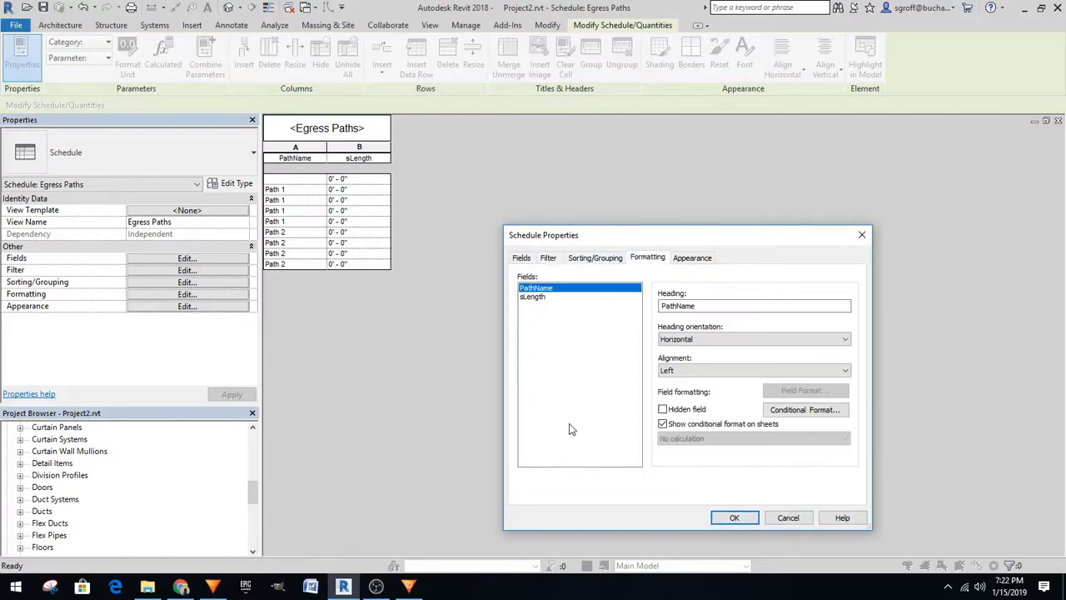
left_click(594, 259)
left_click(543, 497)
left_click(734, 518)
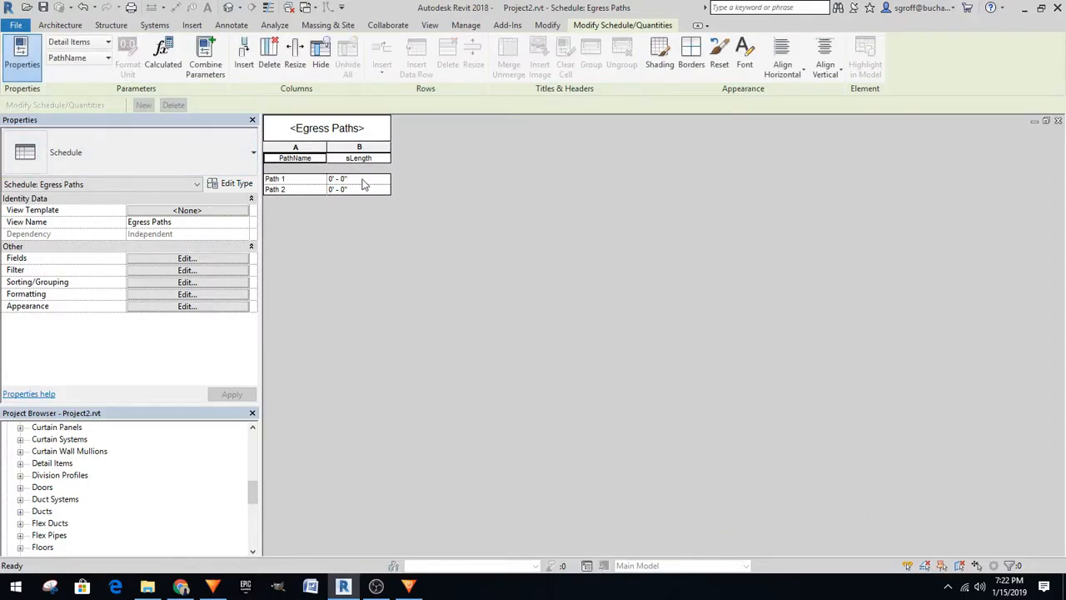
left_click(1059, 122)
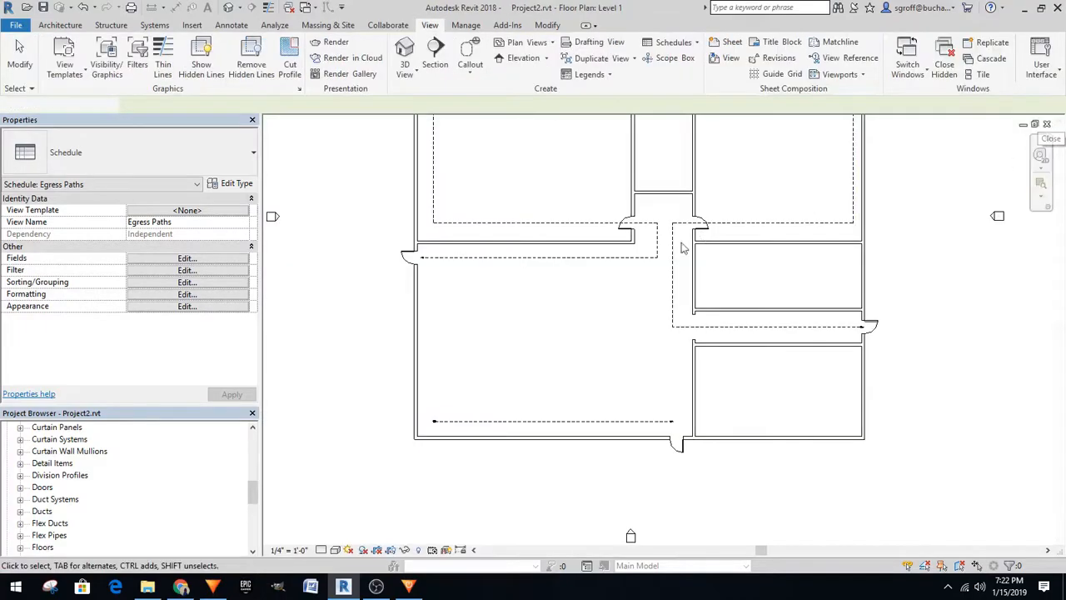
In the Family2 egress path family, dimension the distance between the two vertical reference planes above the existing Length dimension
left_click(305, 8)
left_click(366, 38)
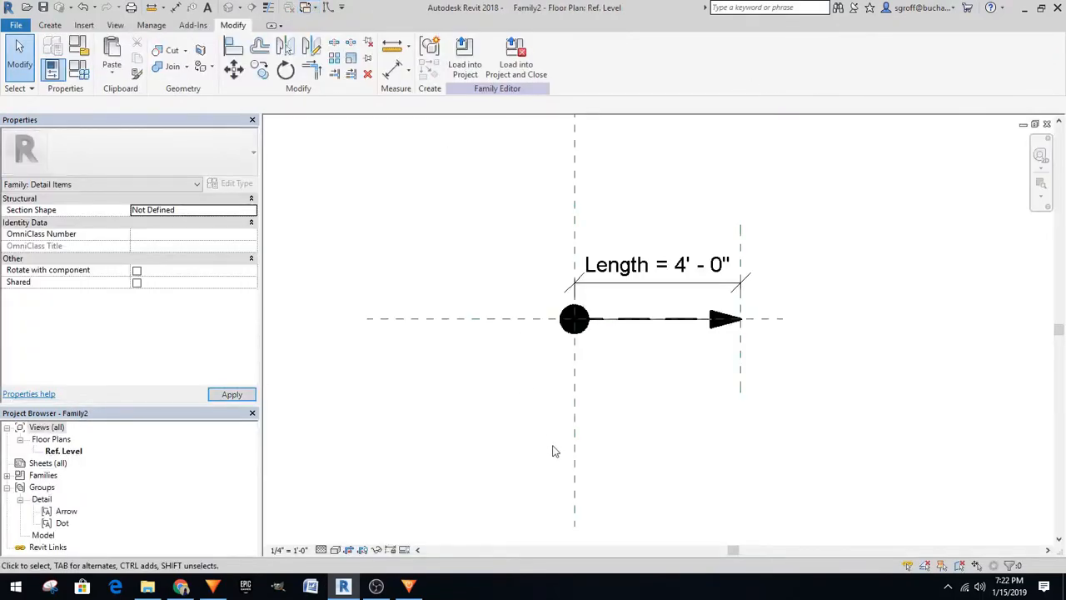
left_click(394, 68)
left_click(574, 202)
left_click(739, 231)
left_click(790, 199)
right_click(804, 223)
left_click(827, 232)
right_click(844, 234)
left_click(878, 243)
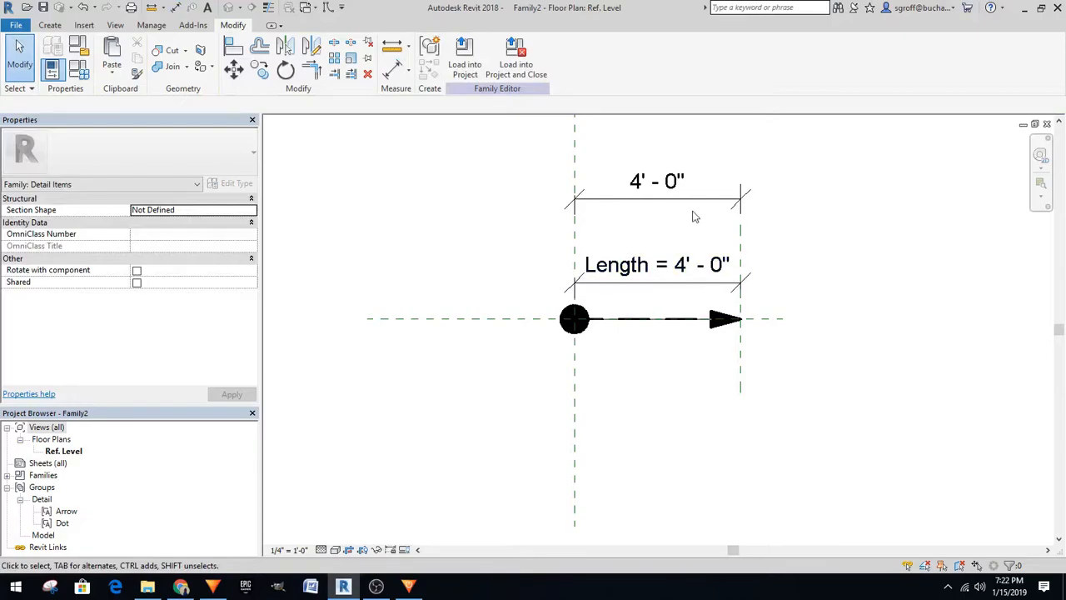
Label the new upper dimension with the reporting parameter sLength
left_click(739, 219)
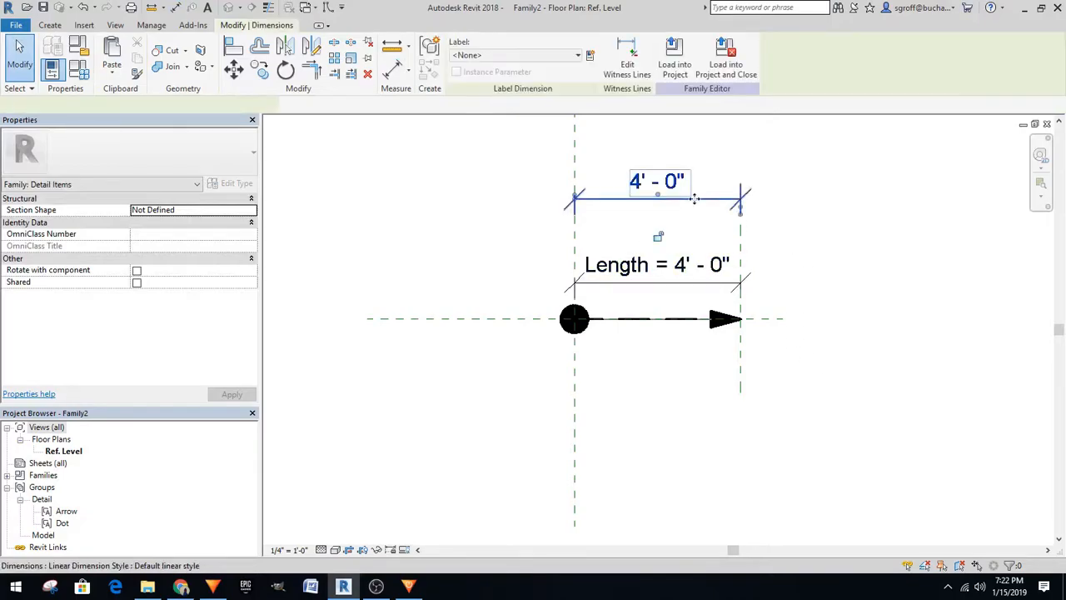
left_click(553, 56)
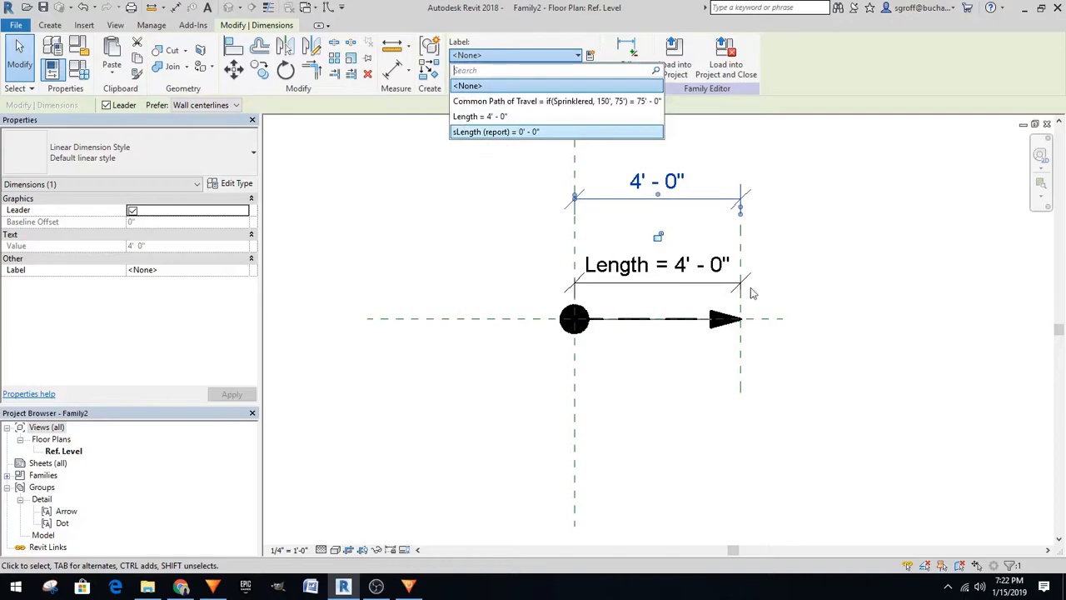
left_click(831, 289)
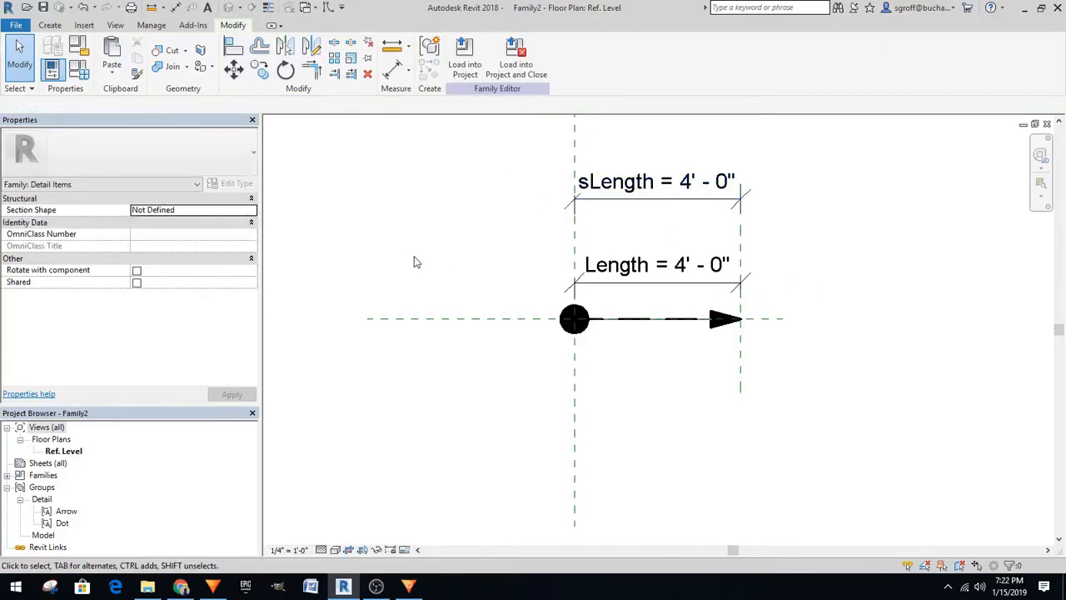
Load the family into Project2.rvt, overwriting the existing version and its parameter values
left_click(465, 58)
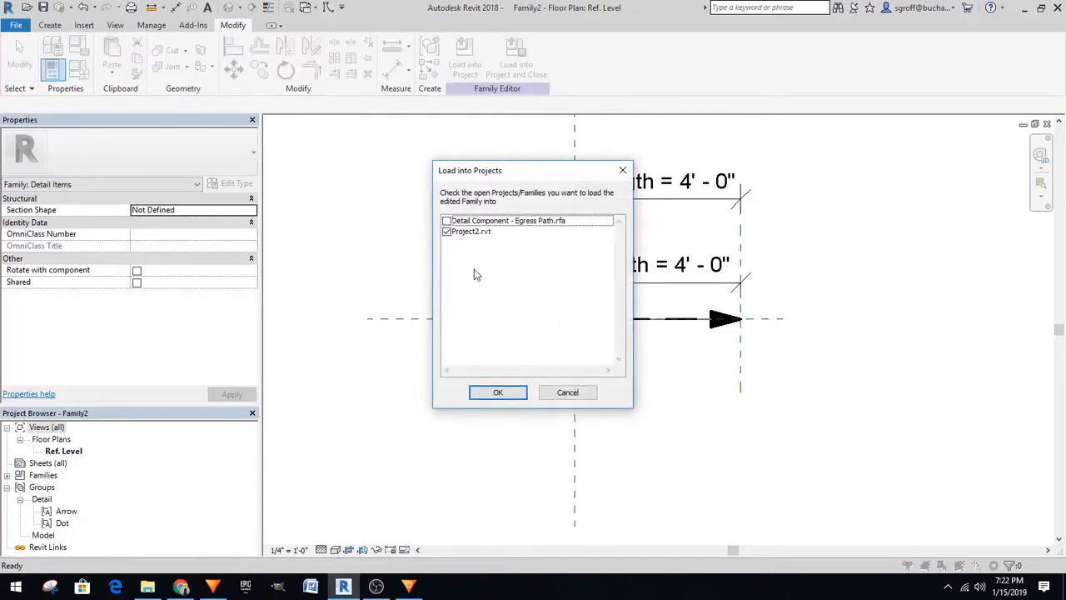
left_click(497, 393)
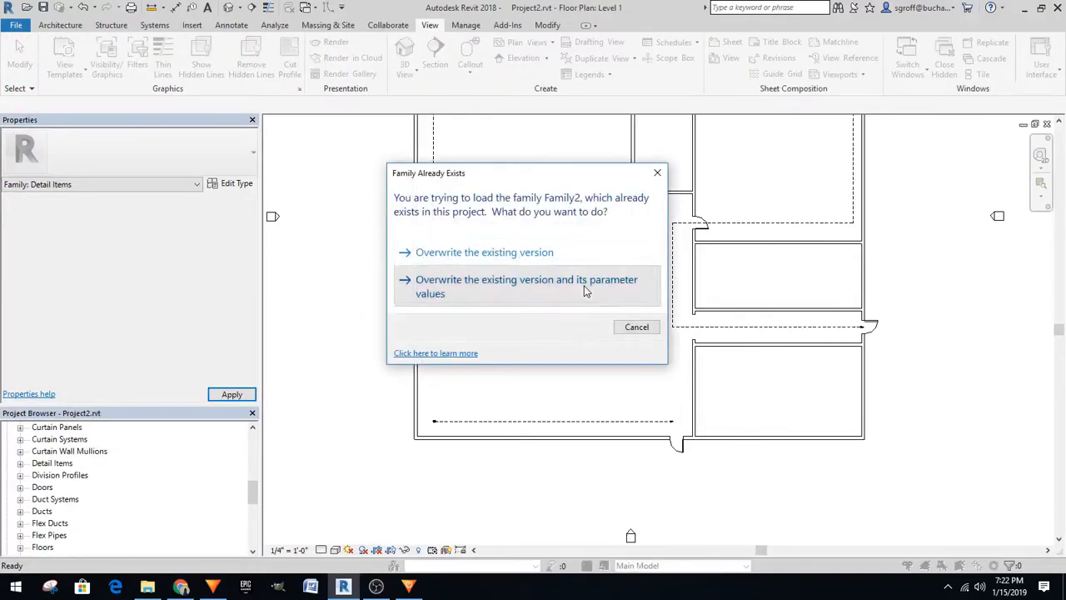
left_click(585, 291)
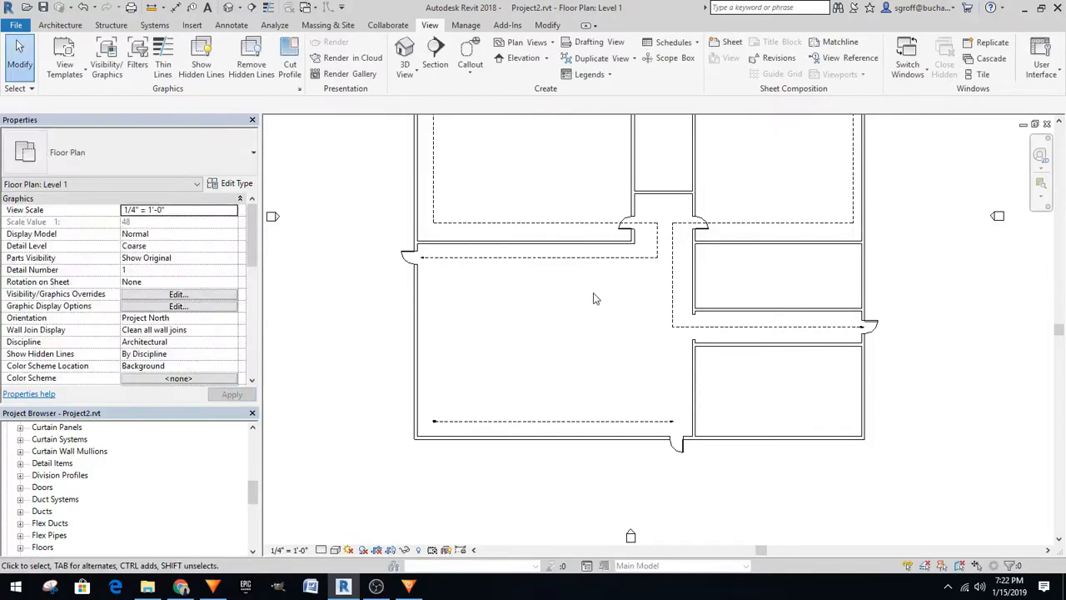
Open the Egress Paths schedule and rename the sLength column heading to Travel Distance
scroll(73, 520, "up", 5)
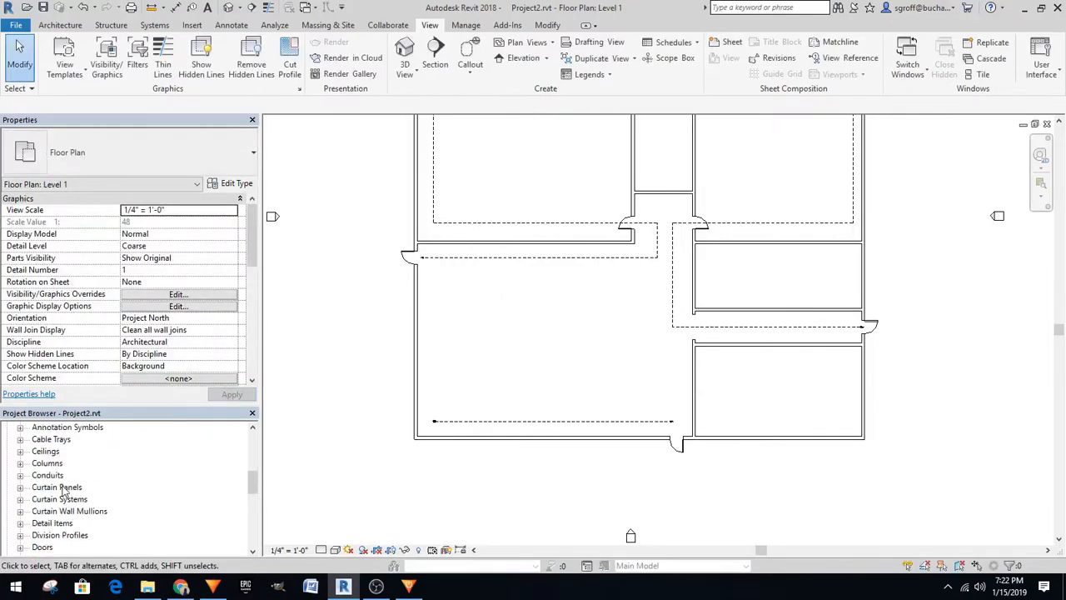
double_click(67, 488)
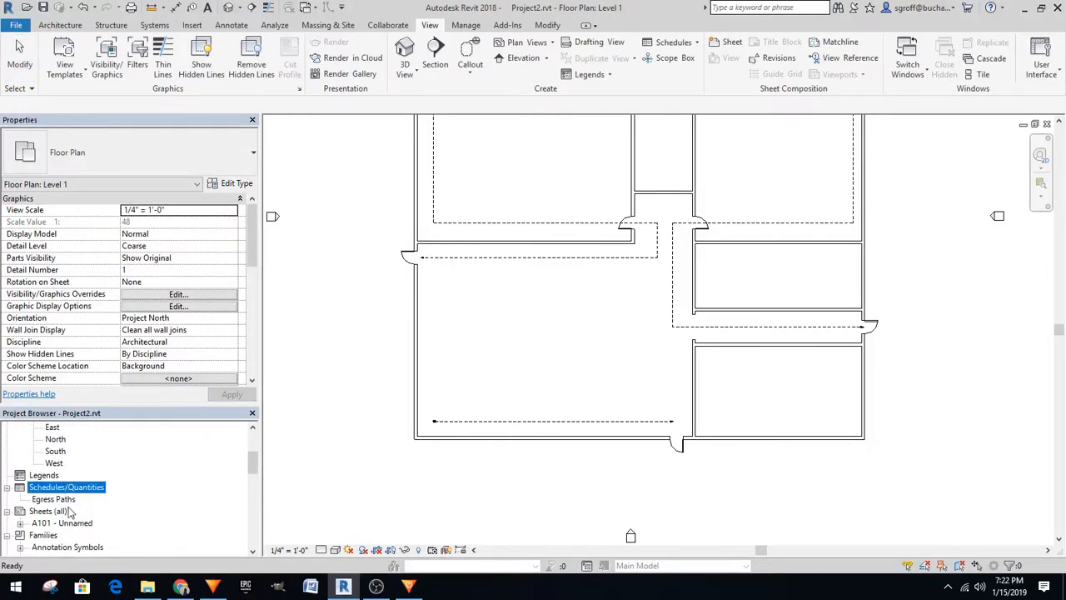
double_click(60, 500)
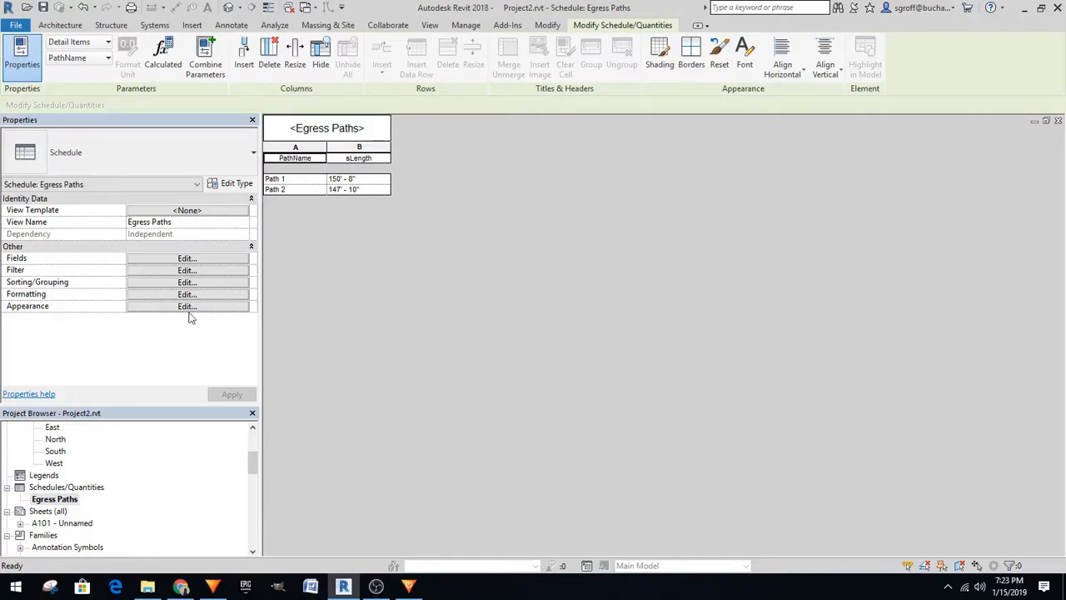
left_click(367, 159)
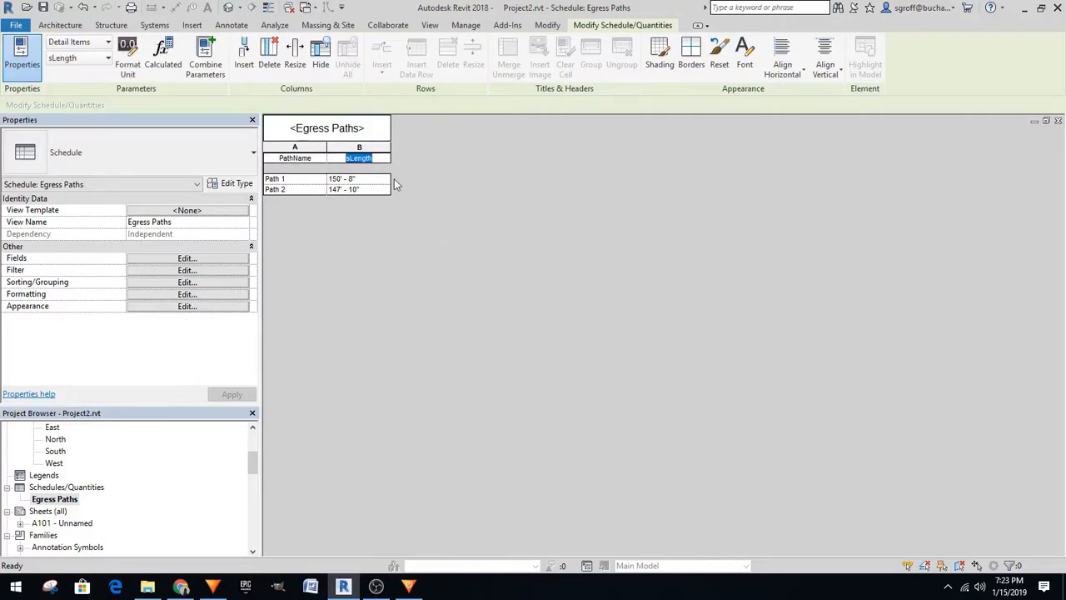
type("TR")
type("tance")
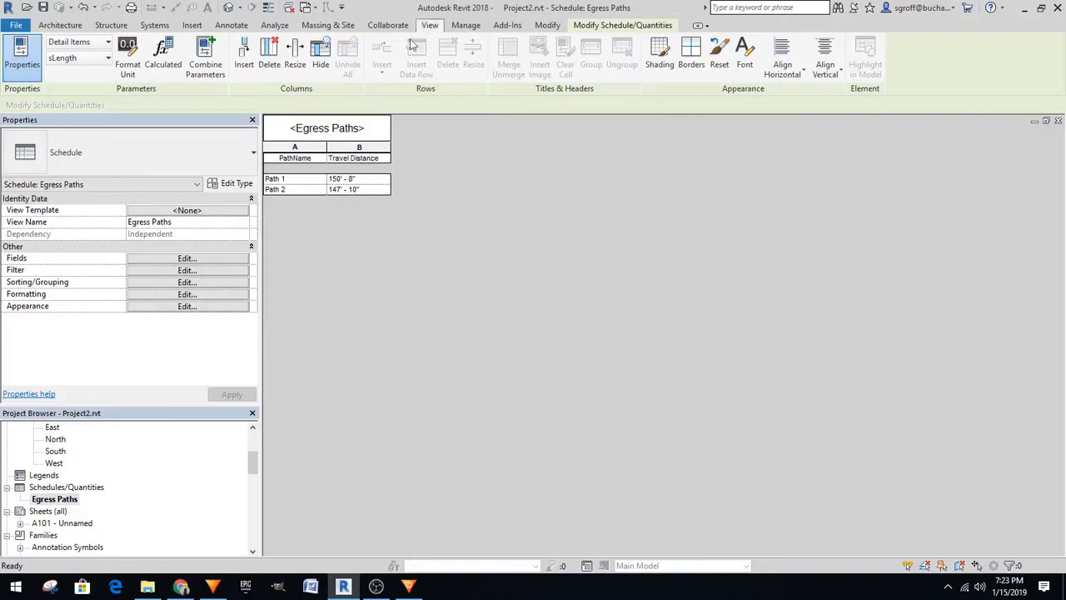
Rename the PathName column heading to Path Name
left_click(310, 158)
left_click_drag(314, 159, 215, 162)
type("OP")
key("BackSpace")
key("BackSpace")
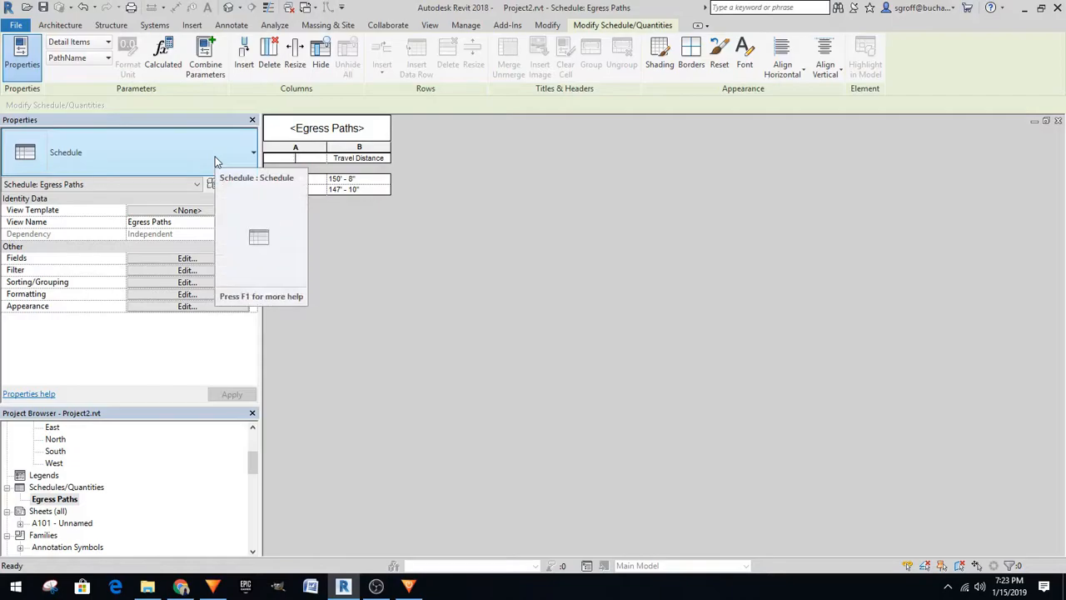
type("Path Name")
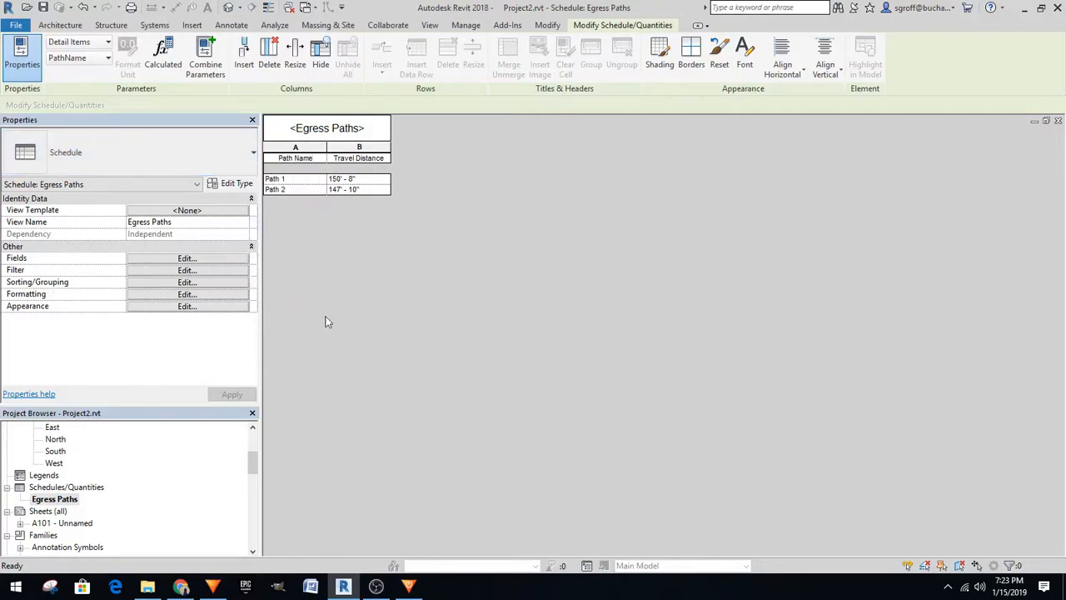
Retitle the schedule as Egress Travel Distances and close it
left_click(368, 148)
left_click(367, 126)
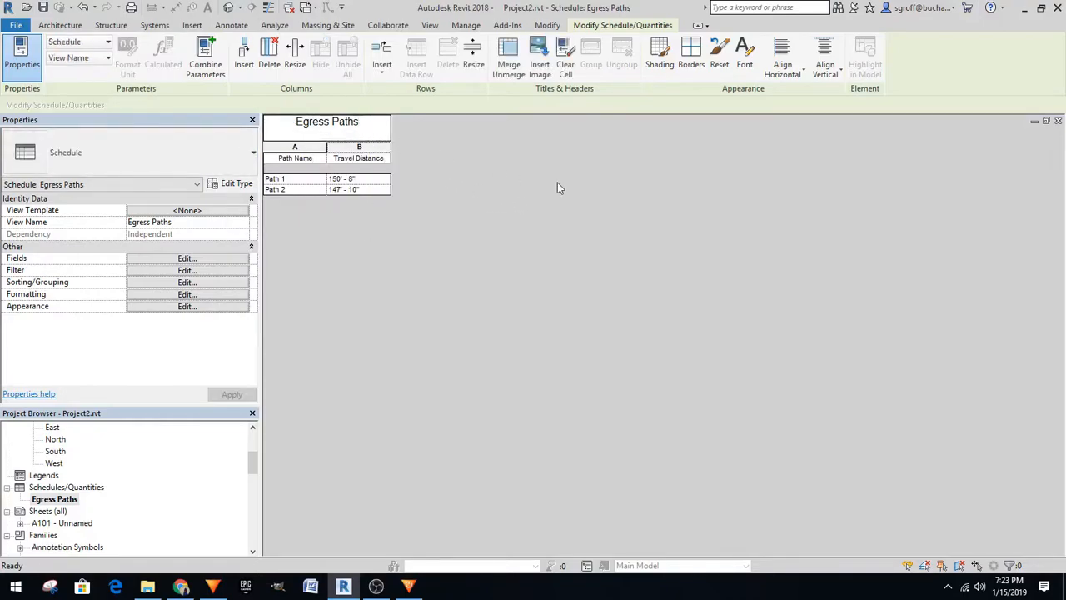
left_click_drag(333, 123, 363, 124)
type("Travel Dist")
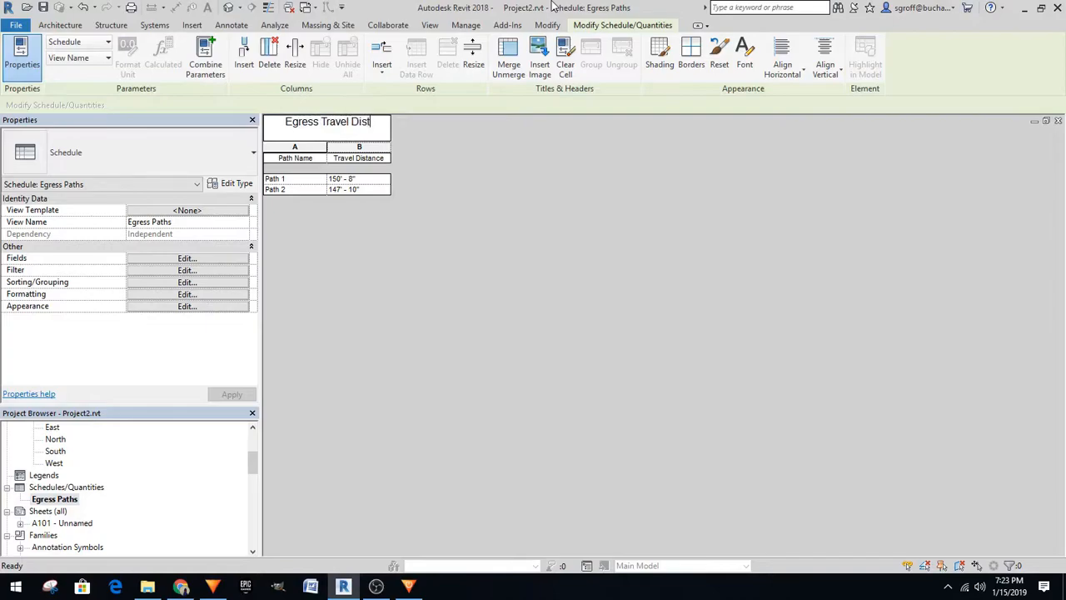
type("ances")
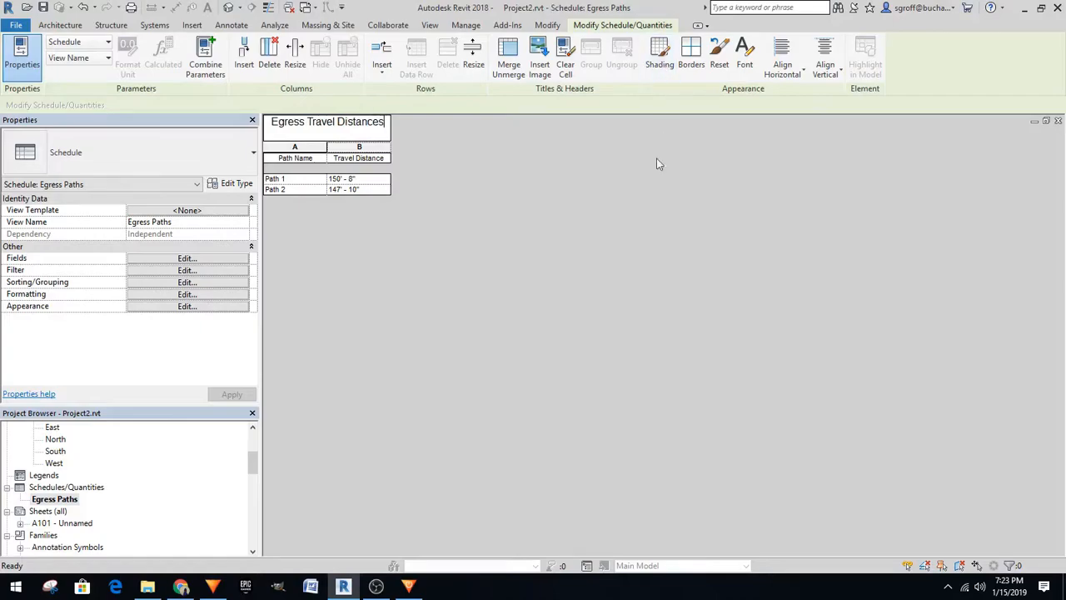
left_click(464, 158)
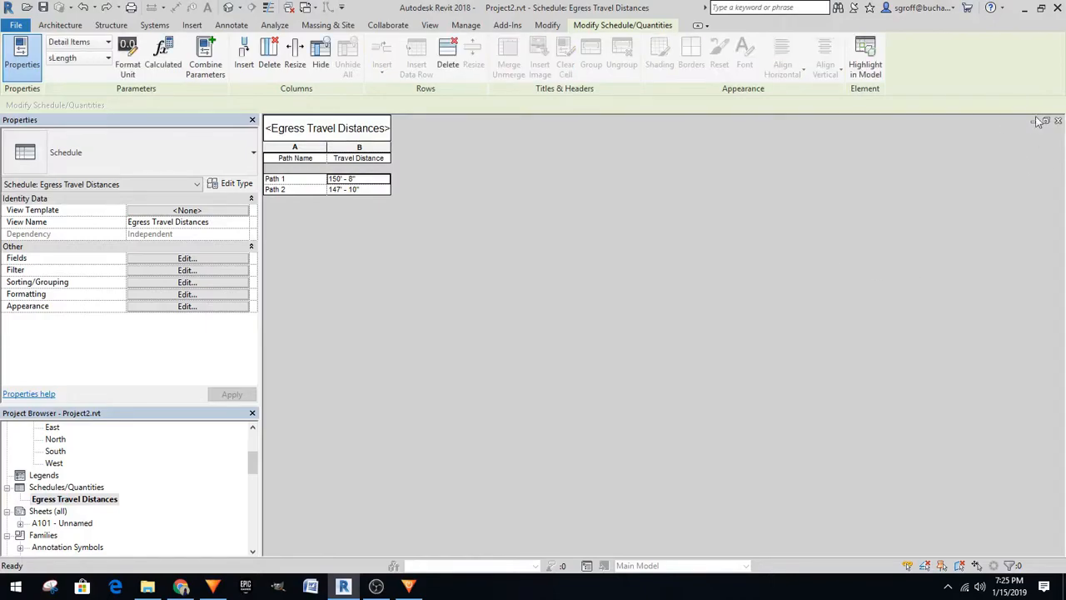
left_click(1058, 121)
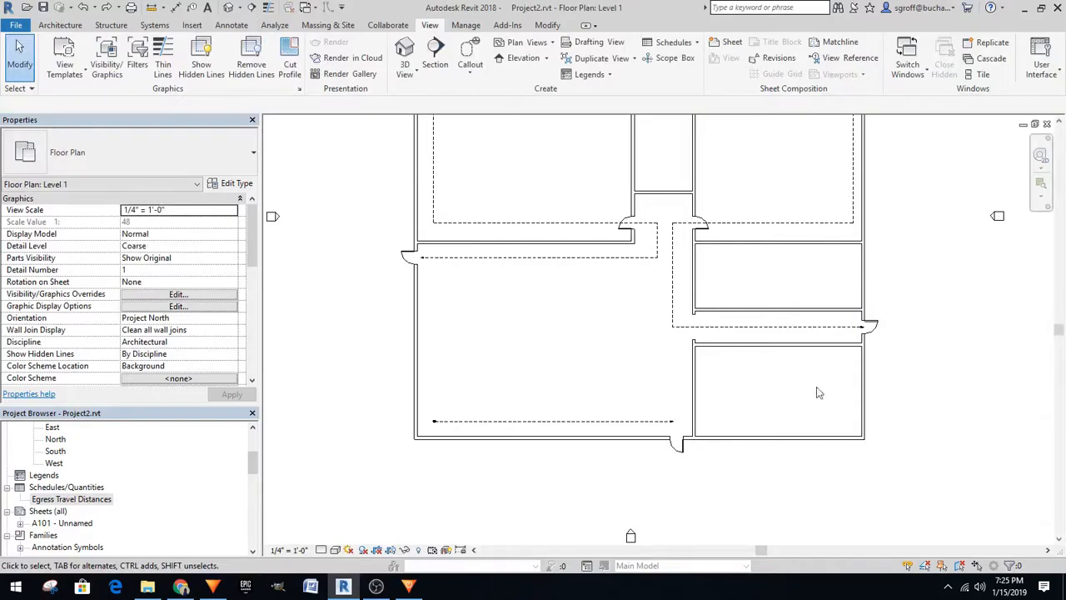
Create a new annotation family from the Generic Tag.rft template in the Annotations folder
scroll(593, 422, "down", 3)
scroll(483, 242, "up", 4)
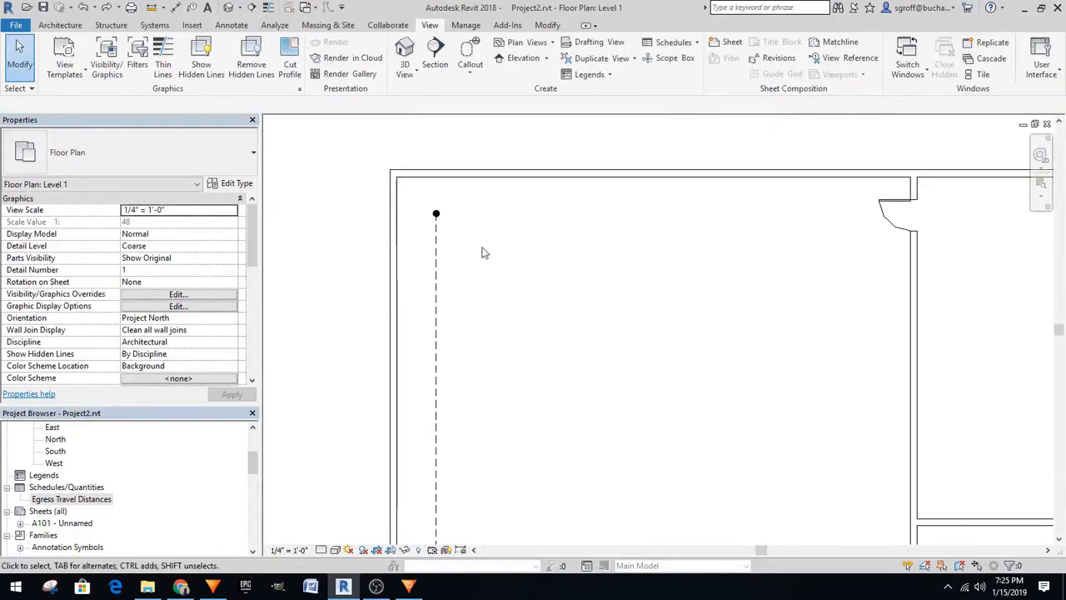
scroll(452, 366, "up", 2)
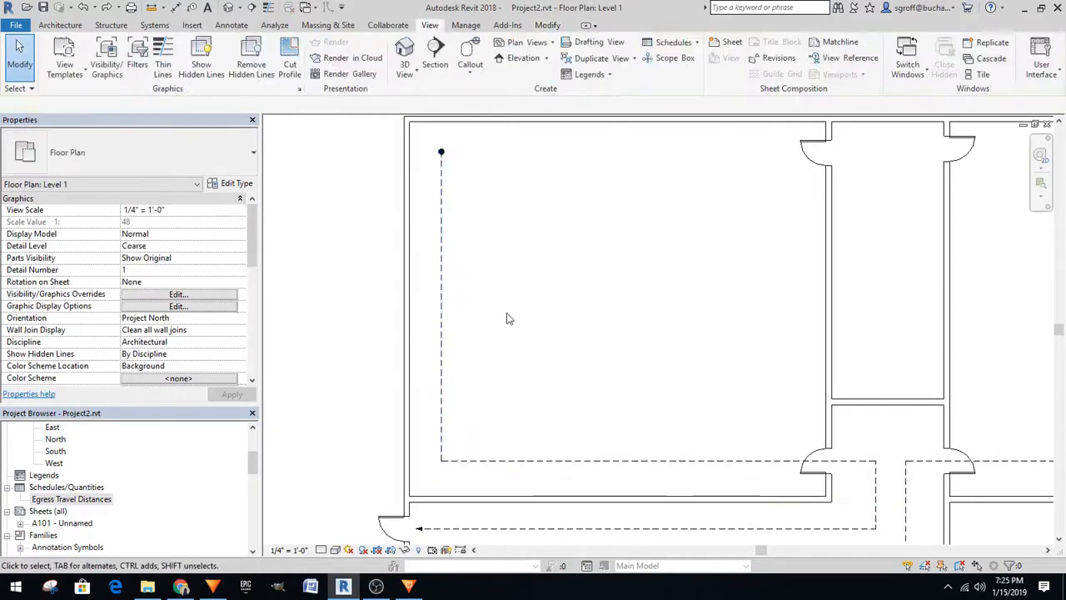
left_click(17, 25)
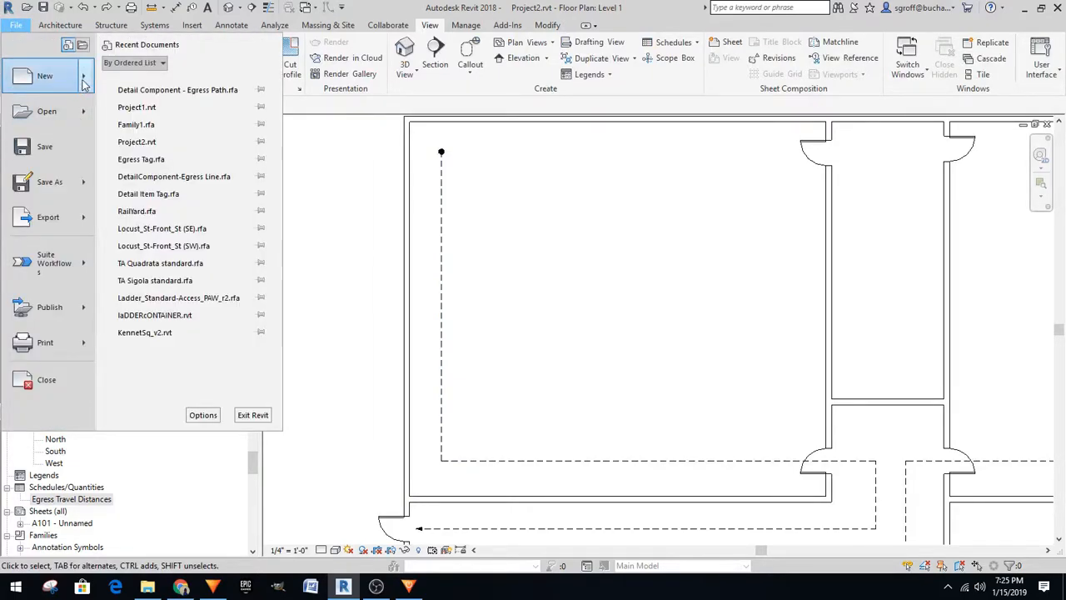
mouse_move(37, 75)
left_click(150, 117)
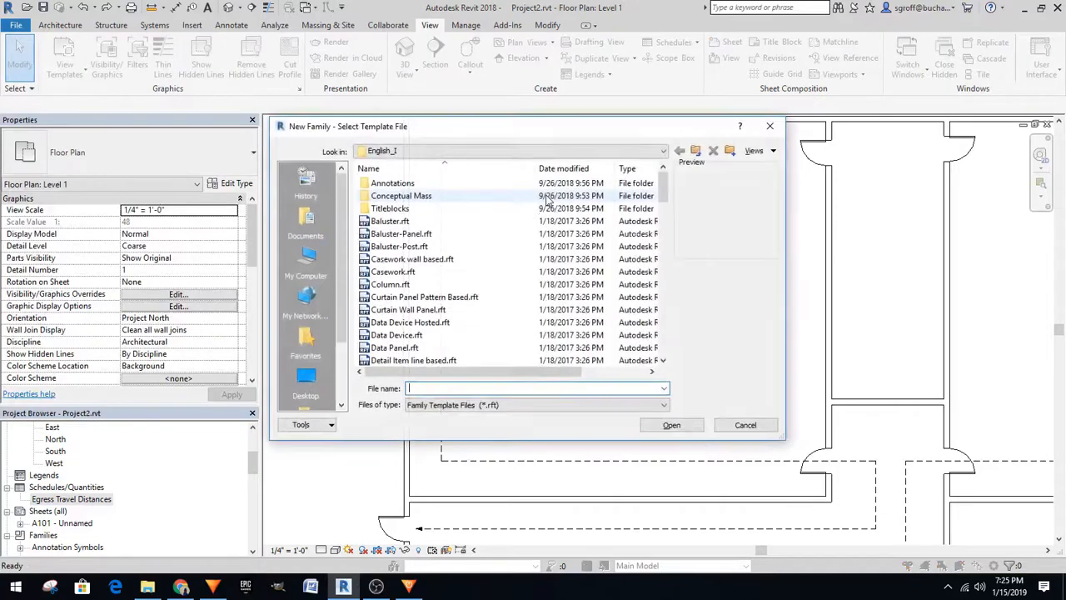
double_click(396, 184)
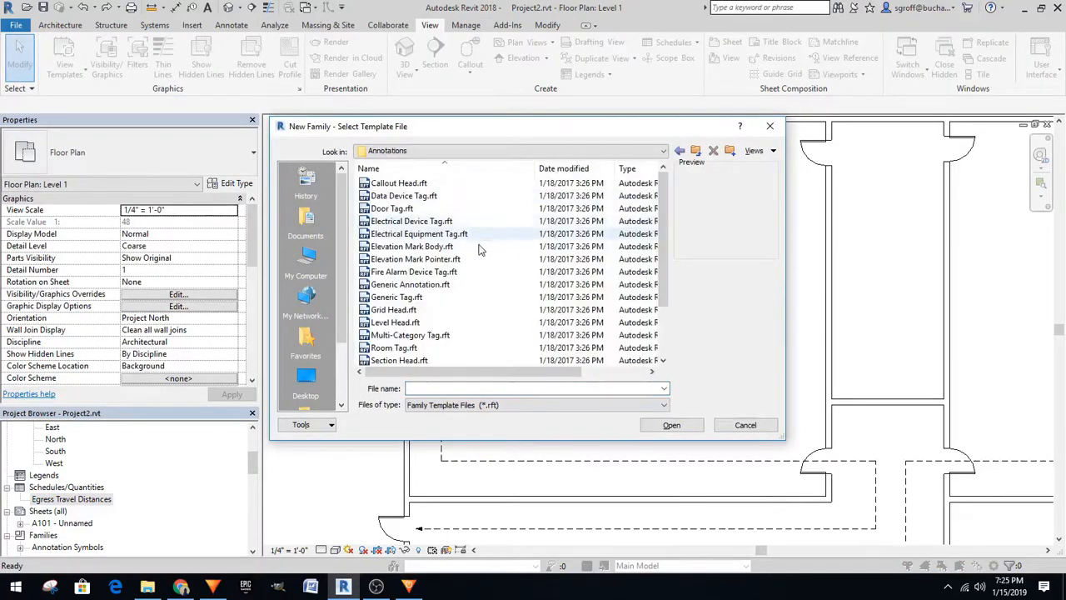
left_click(398, 296)
left_click(395, 284)
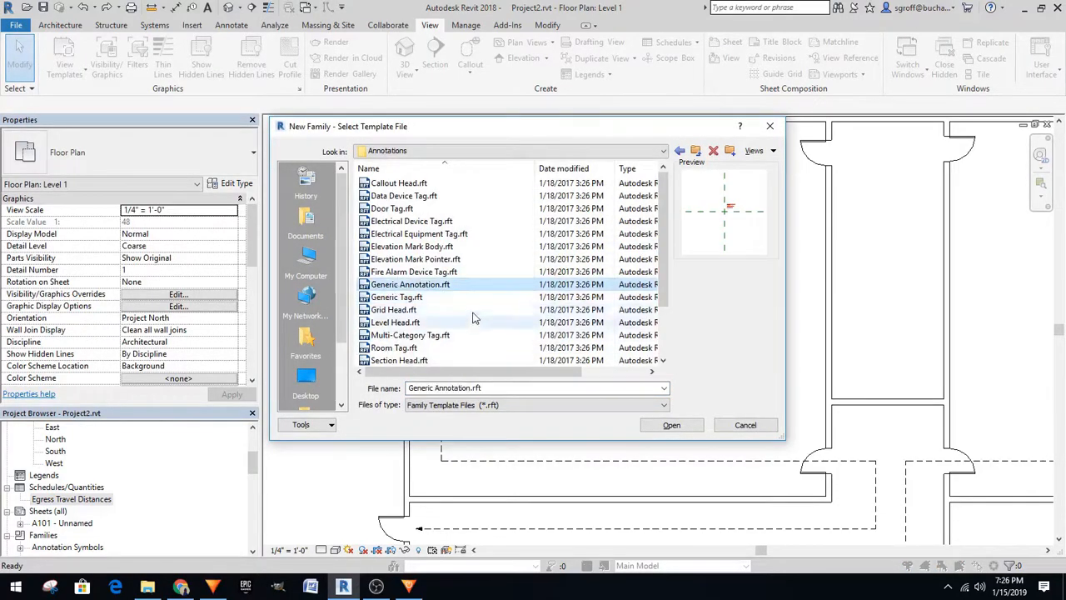
left_click(414, 299)
left_click(671, 425)
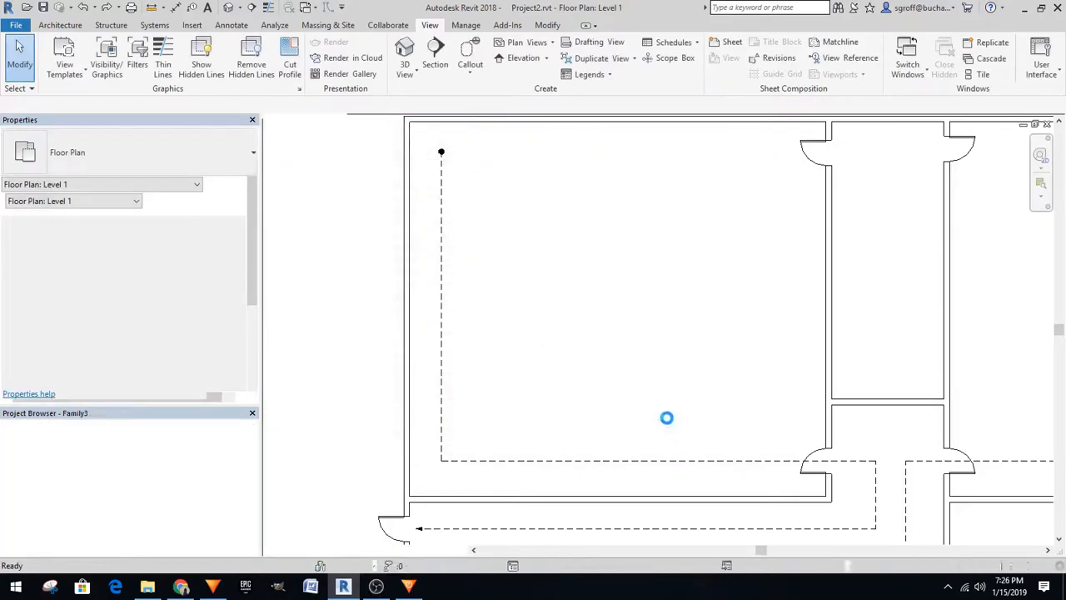
scroll(650, 328, "up", 5)
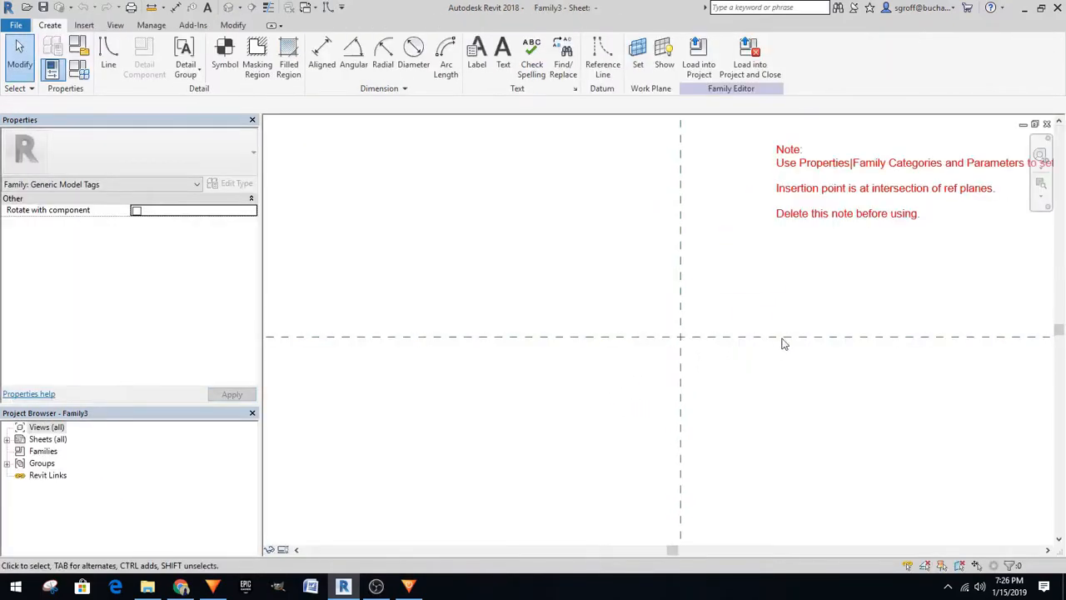
Set the new tag family's category to Detail Item Tags
left_click(80, 49)
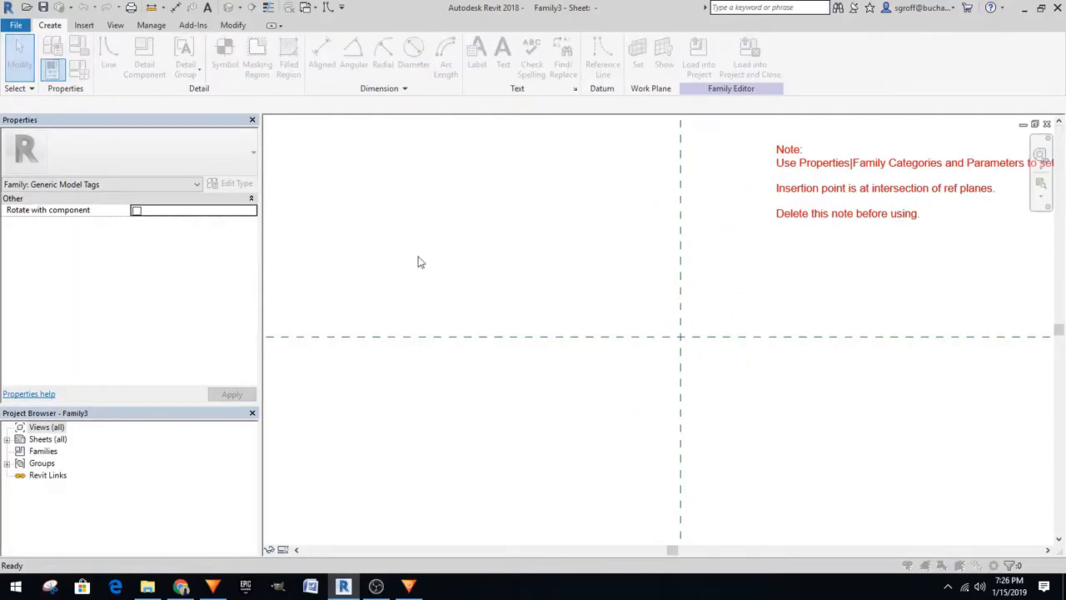
left_click(448, 194)
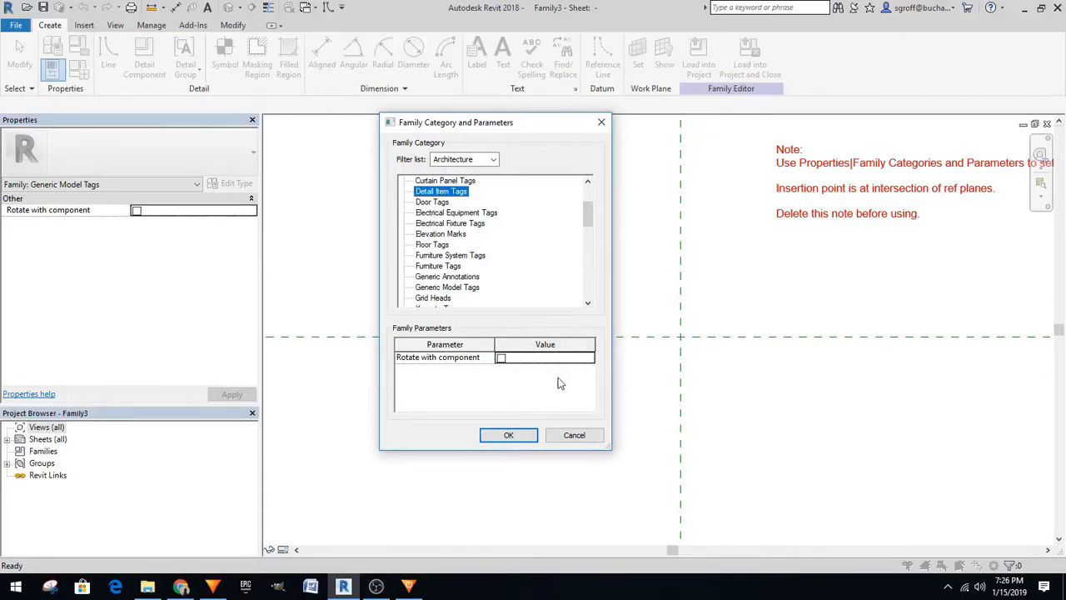
left_click(509, 435)
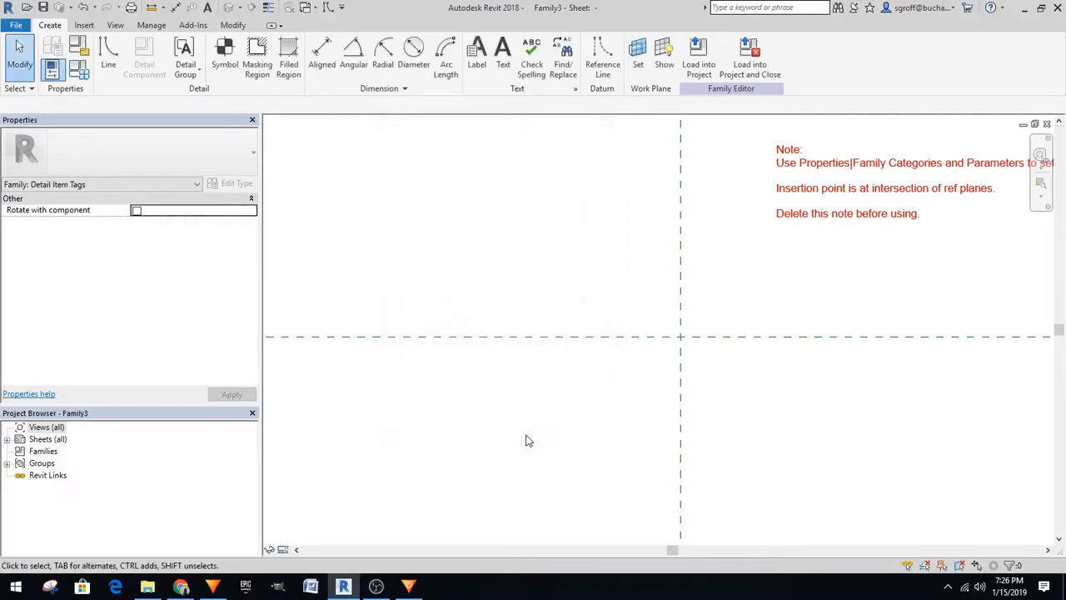
Place a label near the reference plane intersection and add the shared parameter sLength from the Egress group to it
scroll(821, 319, "up", 2)
left_click(488, 77)
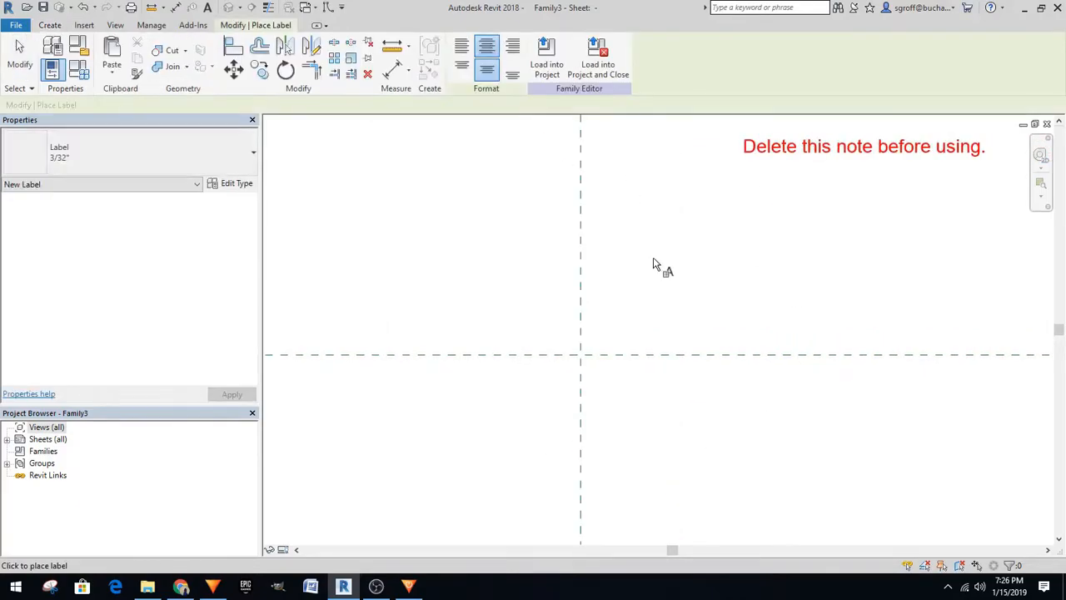
left_click(600, 348)
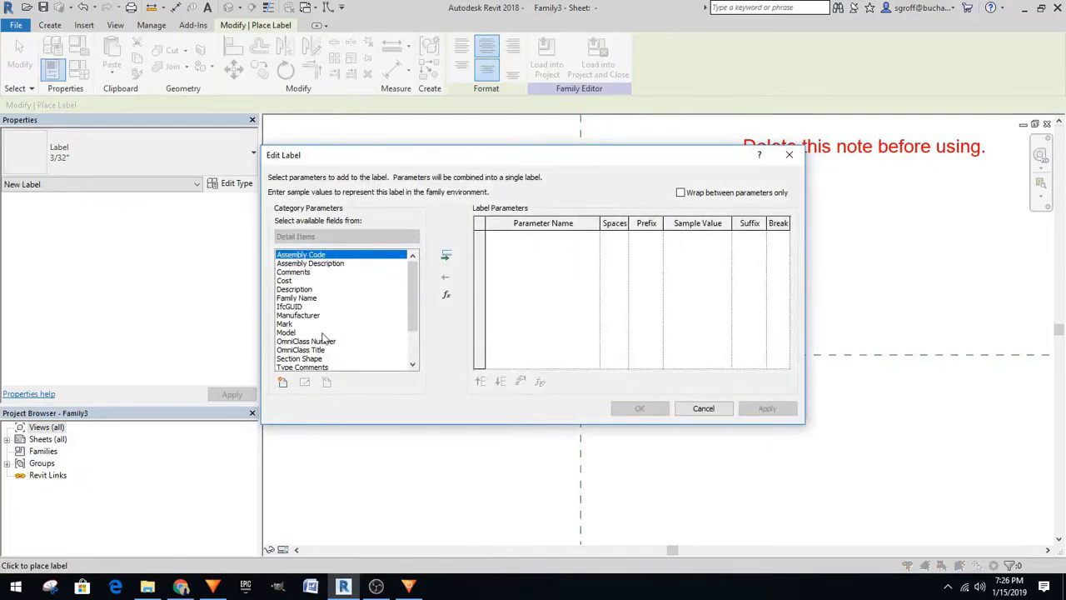
scroll(320, 341, "down", 2)
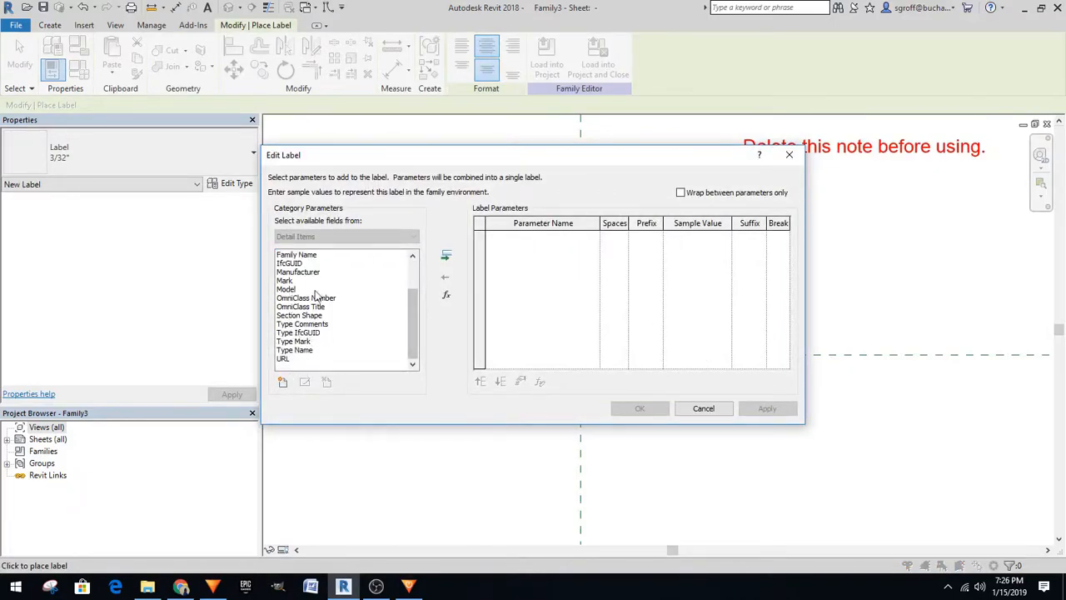
scroll(309, 298, "up", 2)
left_click(282, 381)
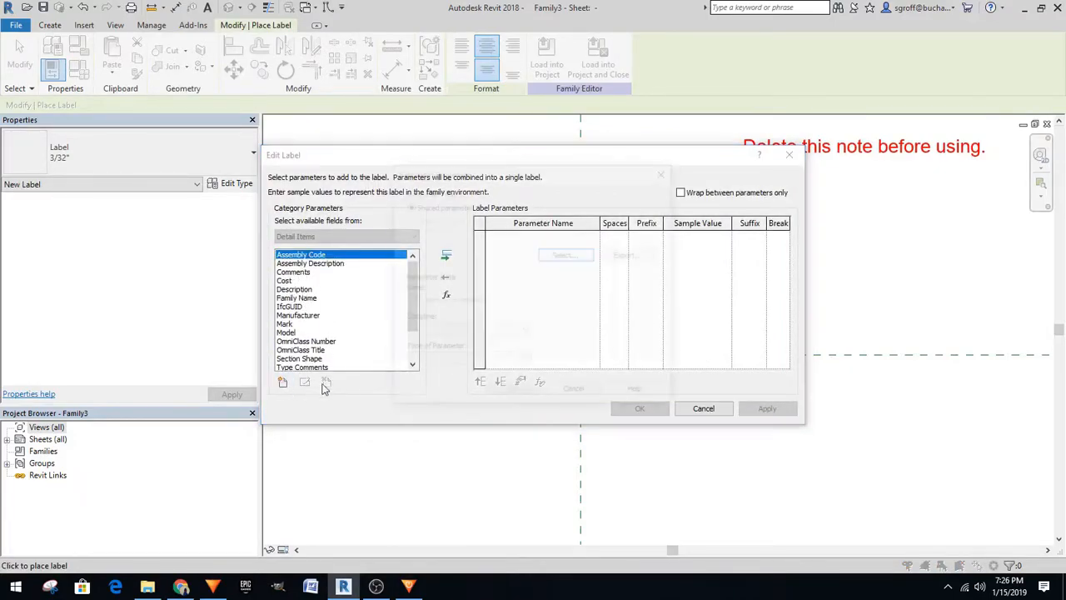
left_click(566, 255)
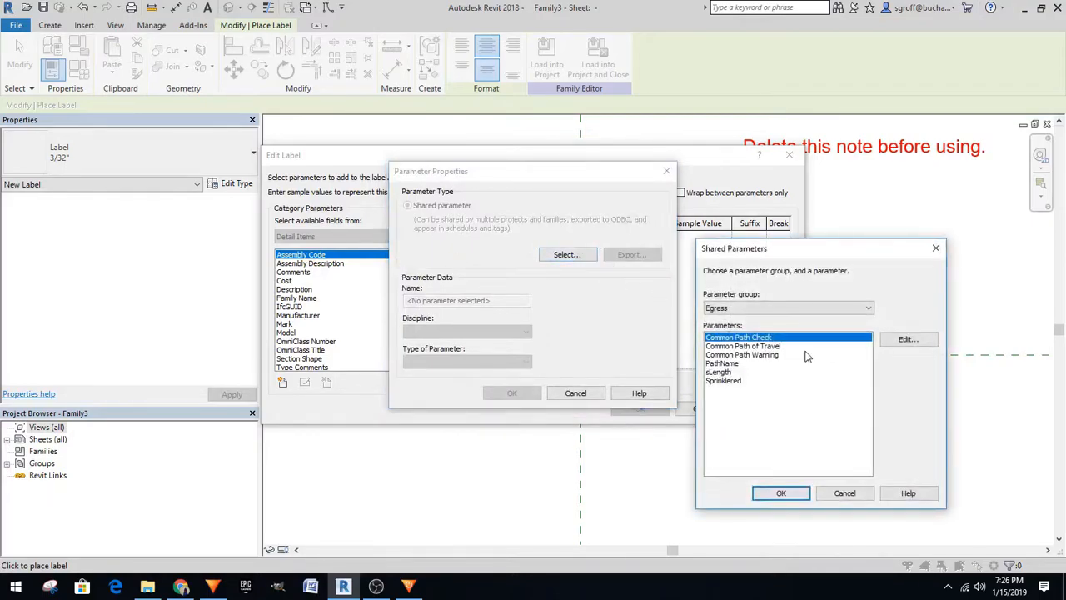
left_click(722, 373)
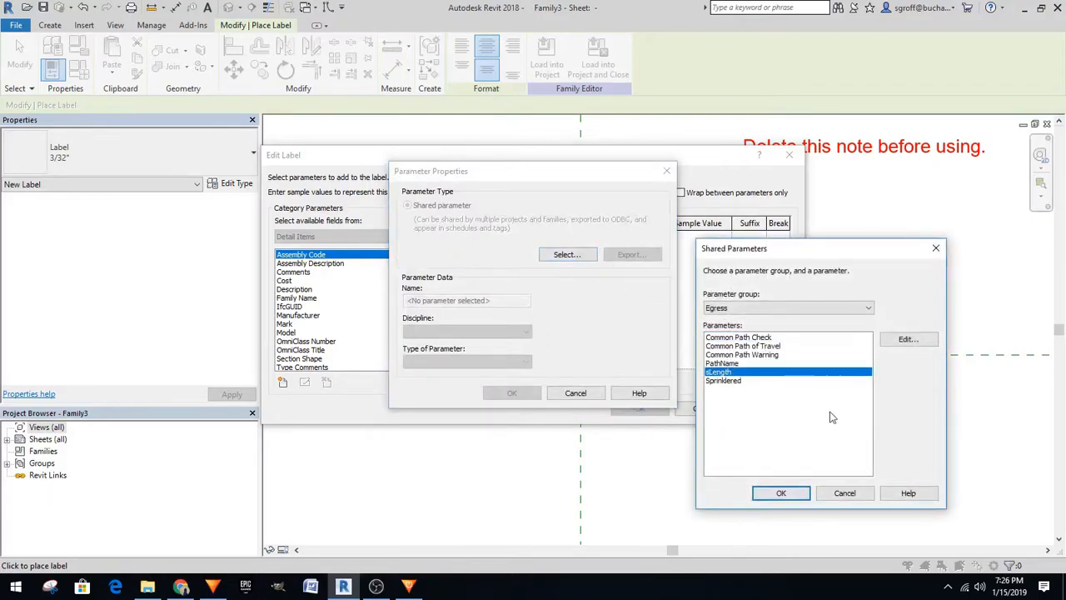
left_click(781, 493)
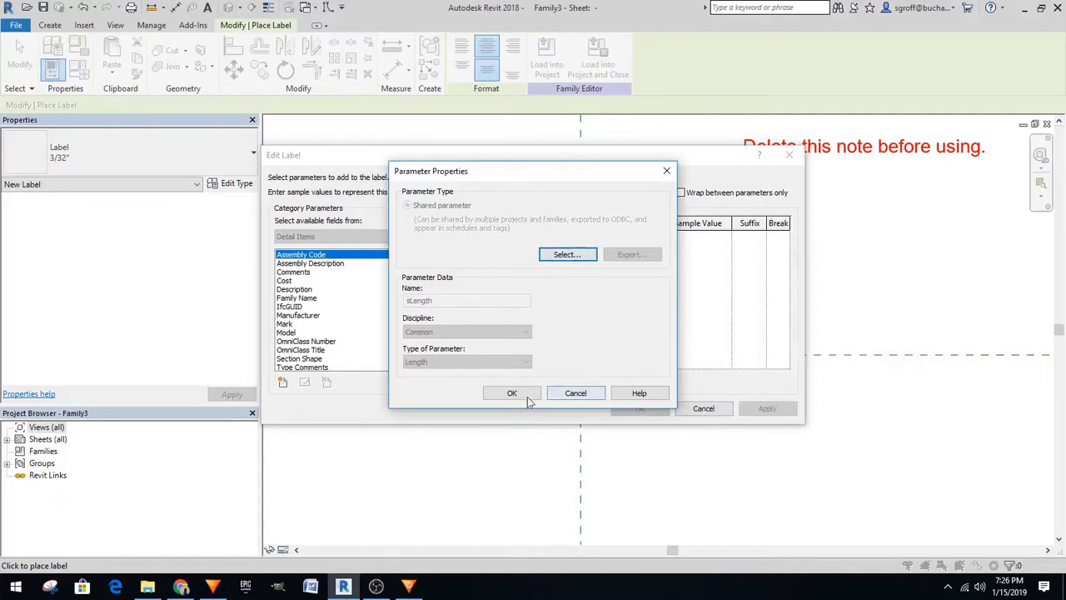
left_click(496, 394)
left_click(447, 255)
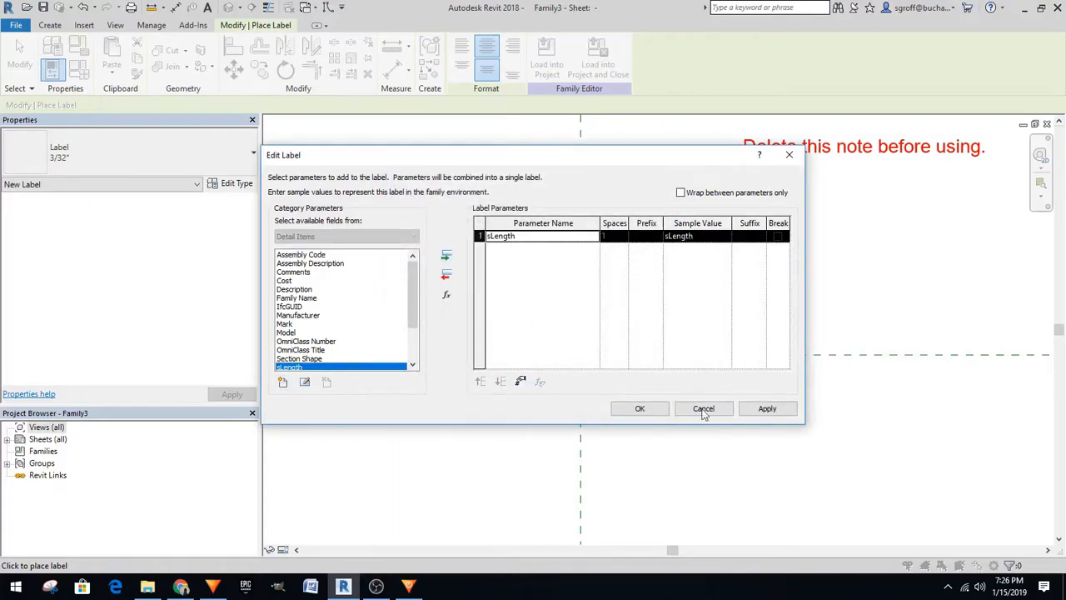
Override the project settings in the sLength format, round to the nearest 1', and finish the label
left_click(520, 381)
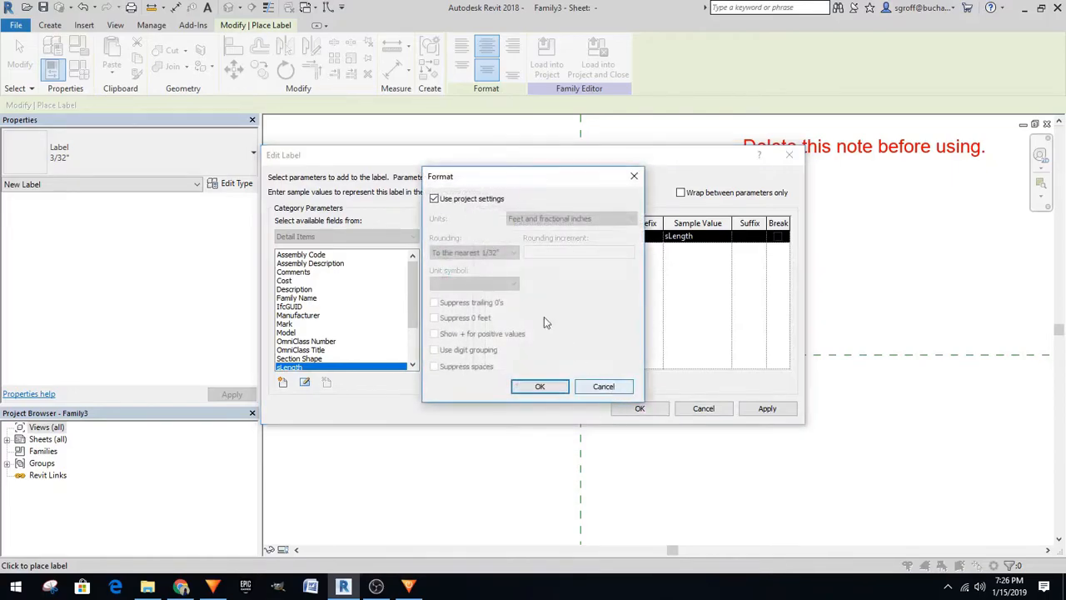
left_click(434, 199)
left_click(484, 252)
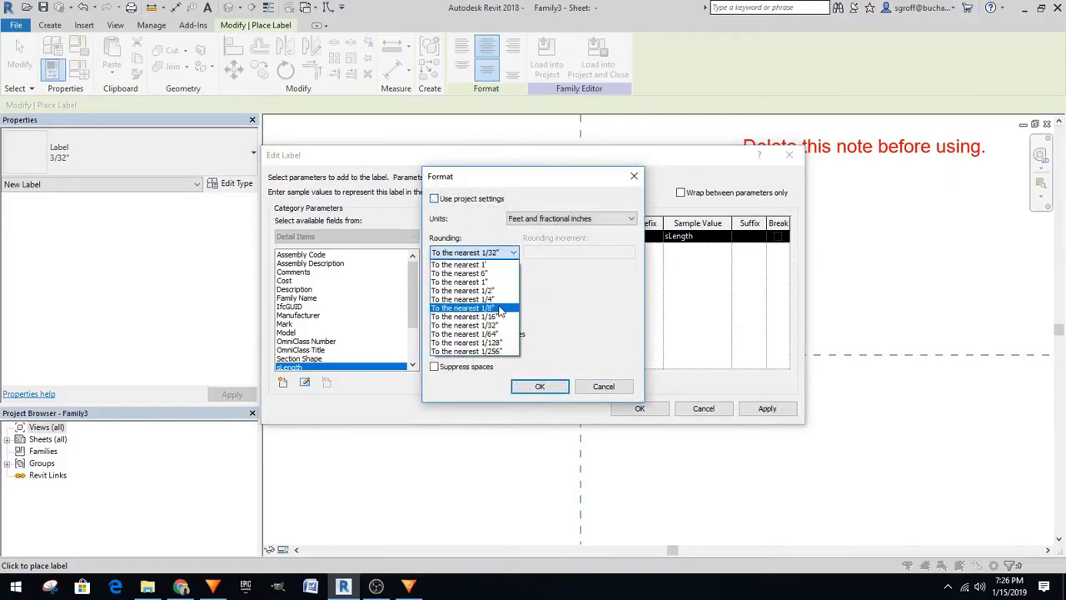
left_click(471, 262)
left_click(535, 386)
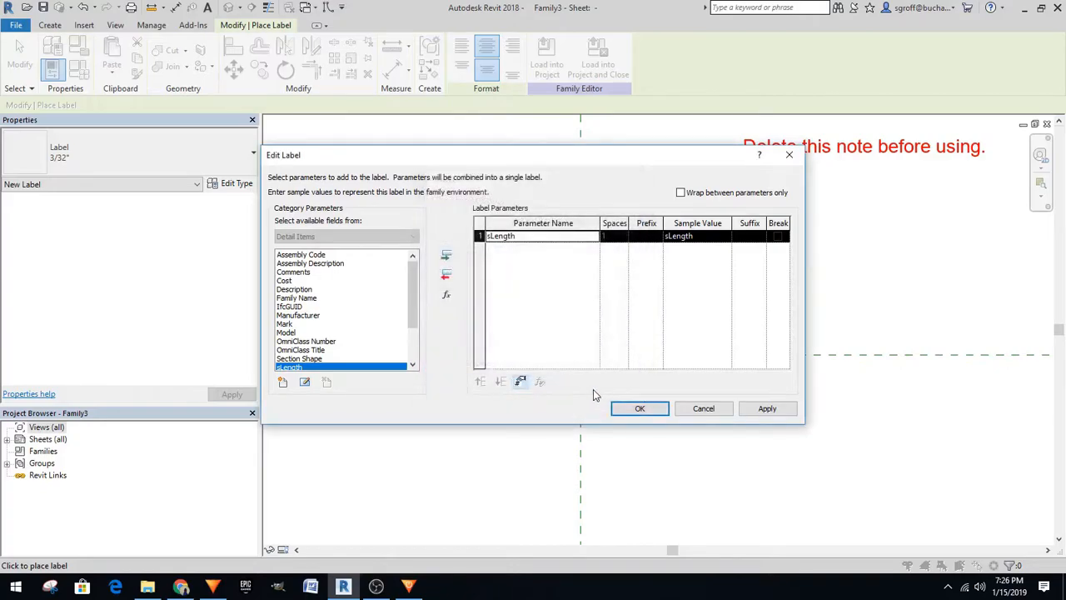
left_click(754, 408)
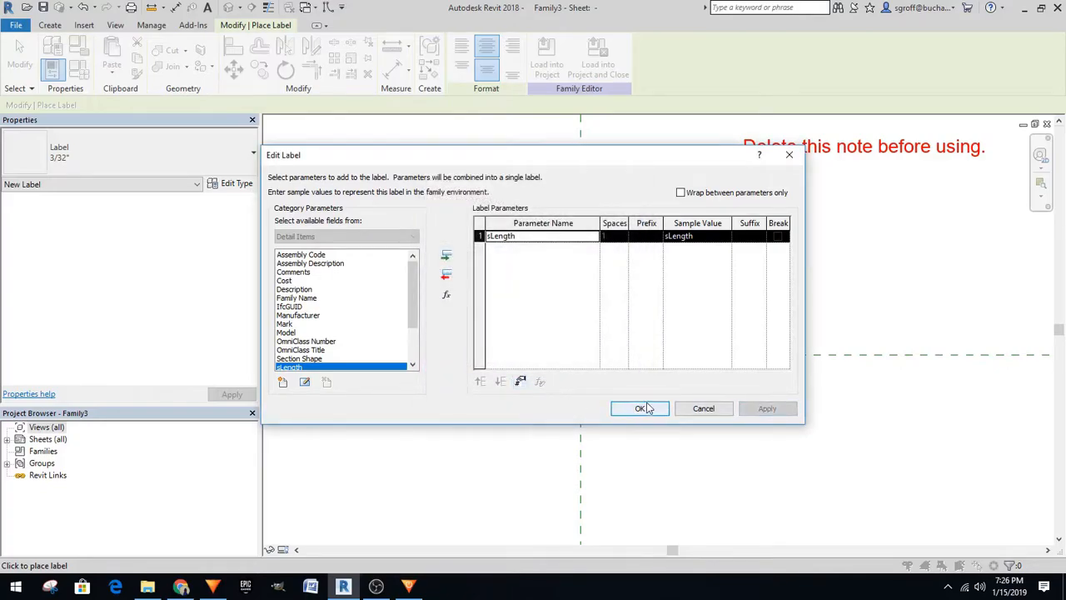
left_click(685, 413)
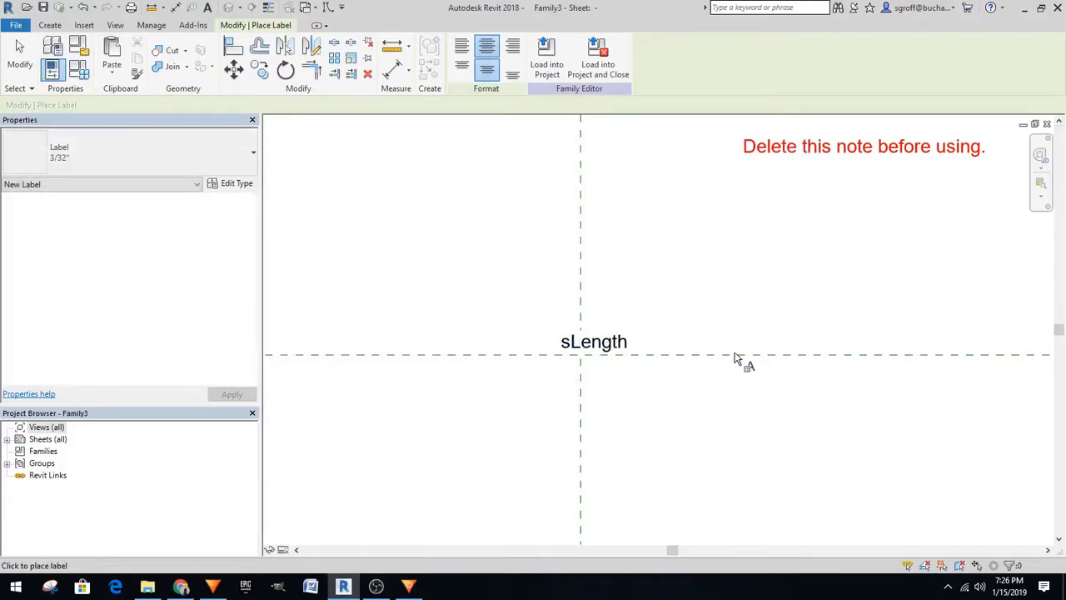
Center the sLength label on the vertical reference plane and paste a copy of it in the same place
key("Escape")
left_click(605, 341)
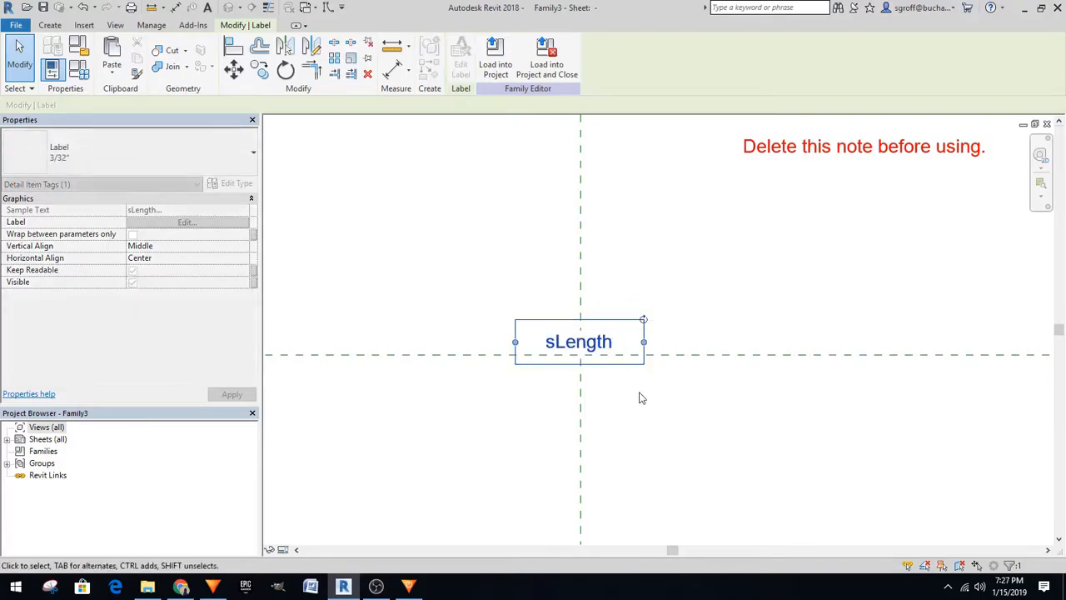
left_click(280, 183)
left_click(633, 357)
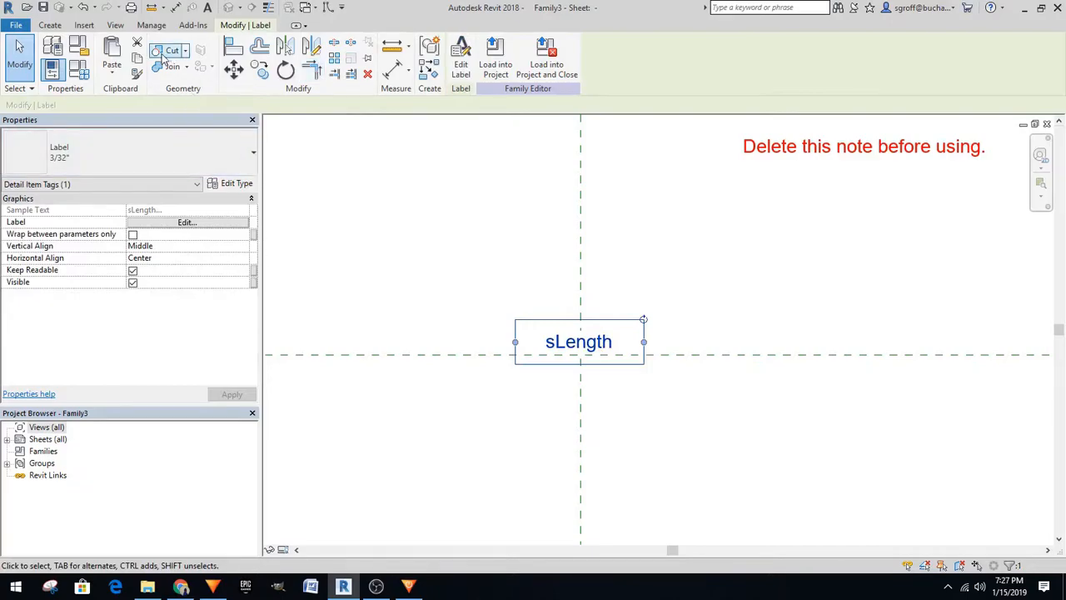
left_click(112, 70)
left_click(126, 210)
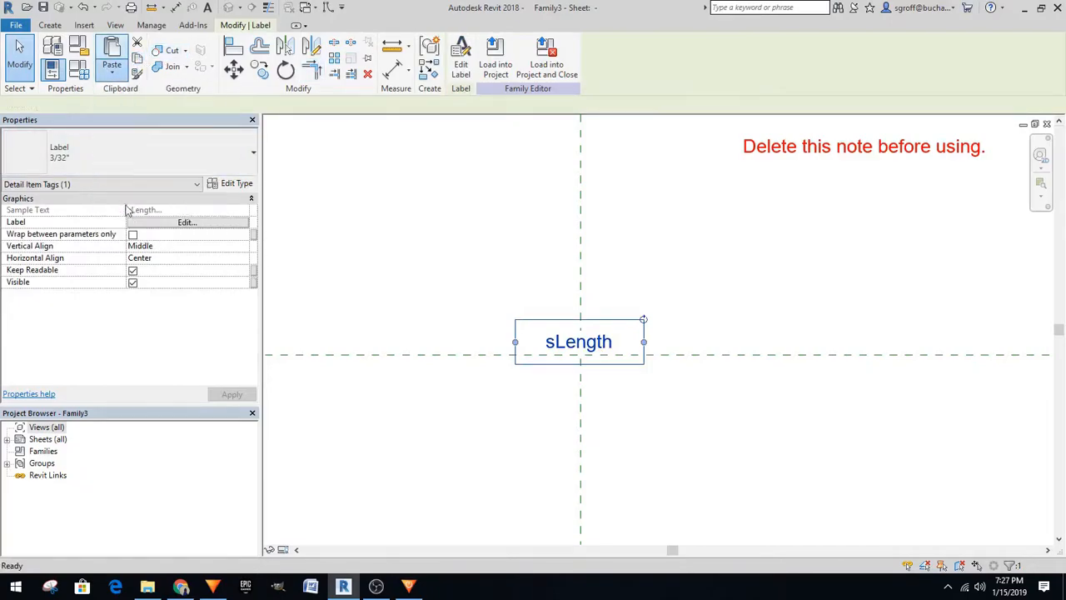
Add the shared parameter PathName from the Egress group to the copied label
left_click(202, 224)
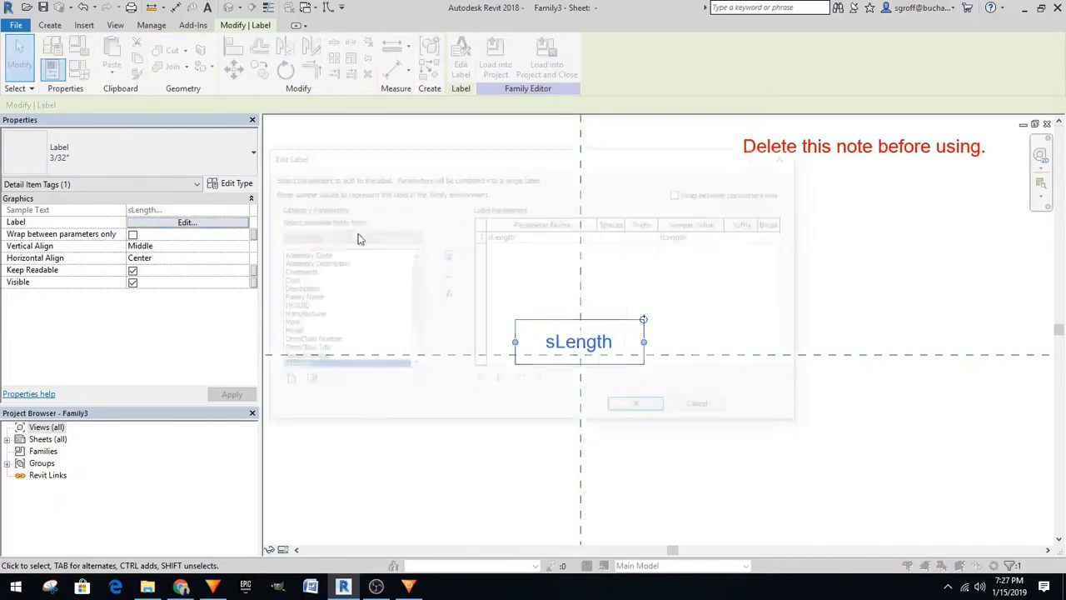
left_click(283, 382)
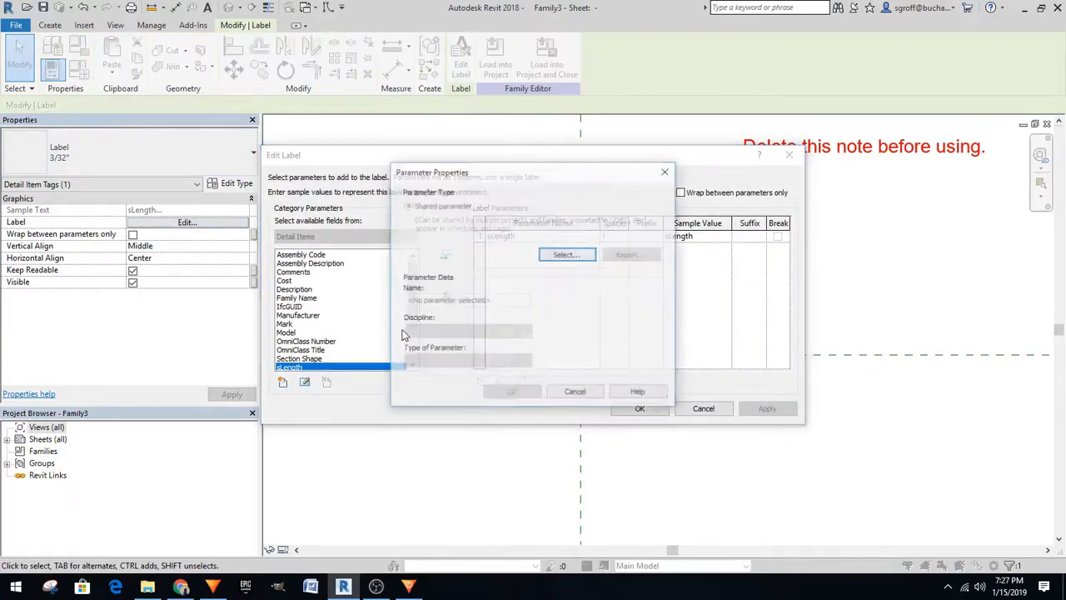
left_click(567, 255)
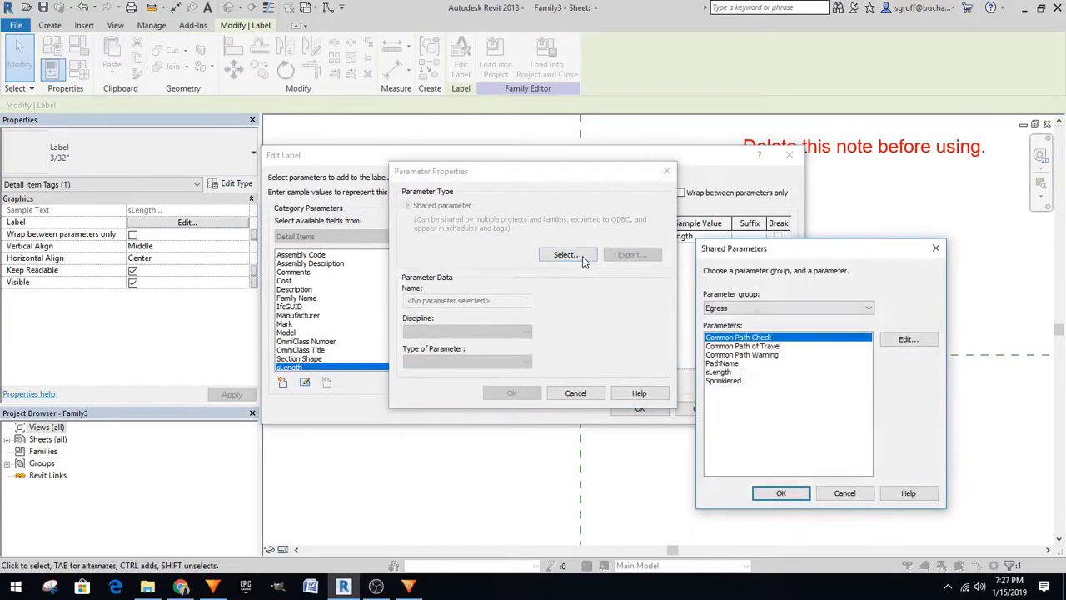
left_click(737, 364)
left_click(787, 495)
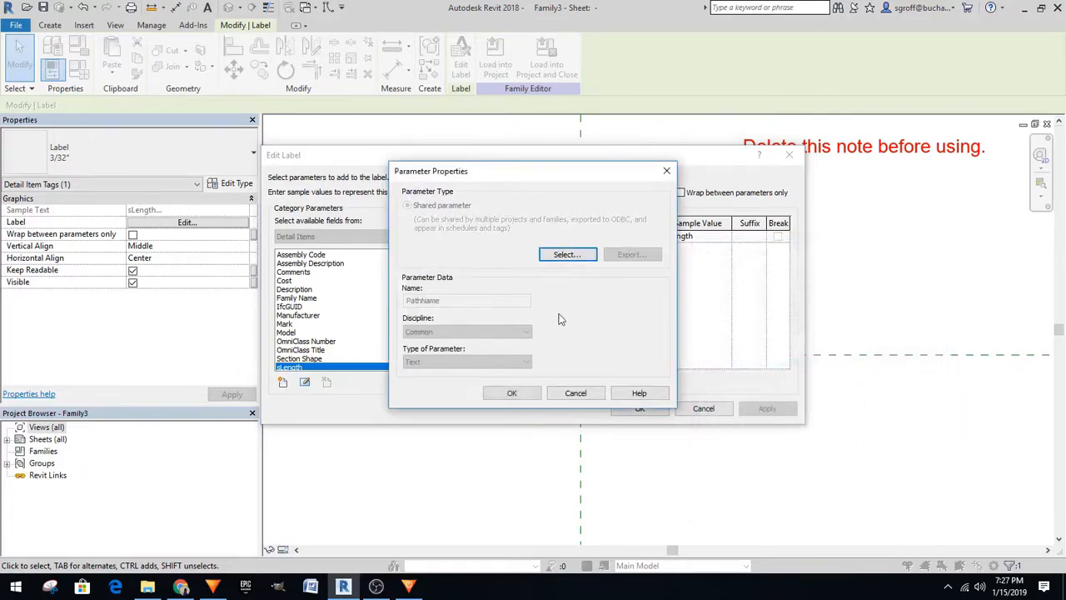
left_click(514, 393)
left_click(446, 258)
Remove sLength from the copied label and set the PathName sample value to Path ID#
left_click(483, 238)
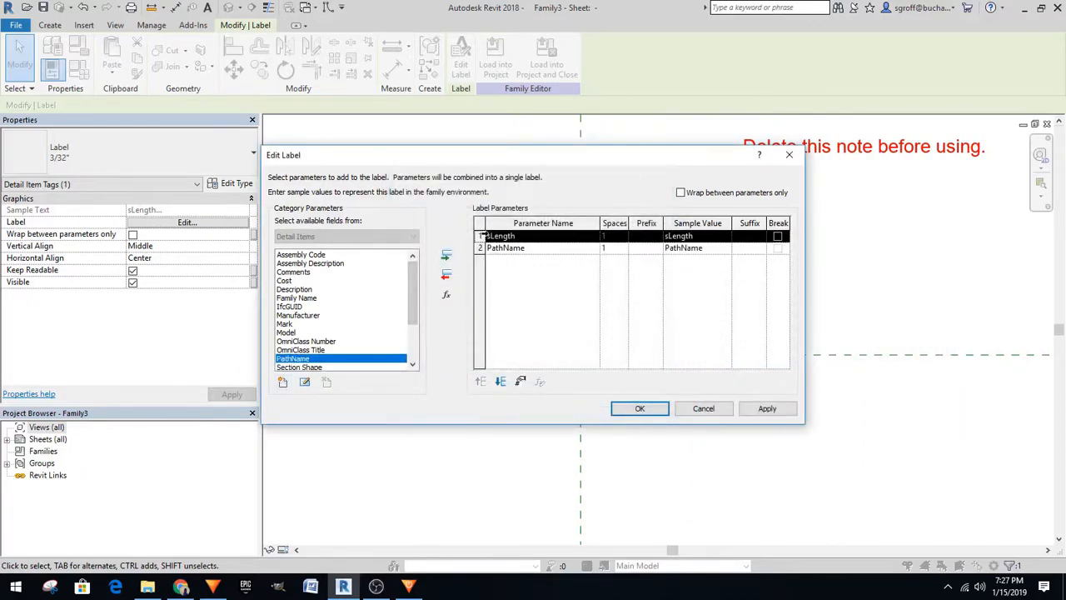
left_click(446, 275)
left_click(683, 236)
double_click(683, 236)
left_click(681, 236)
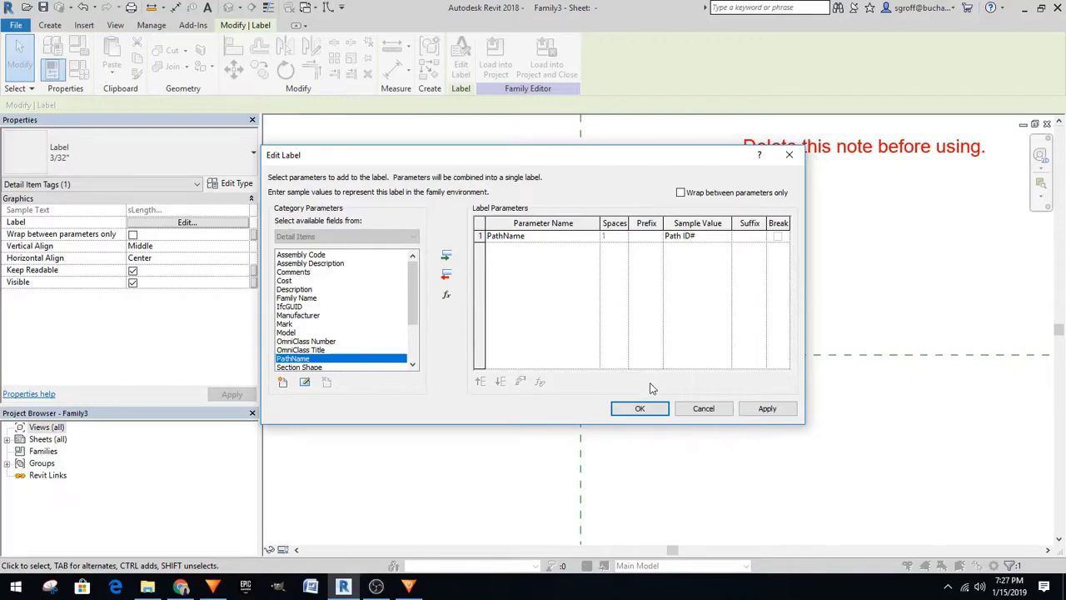
left_click(648, 409)
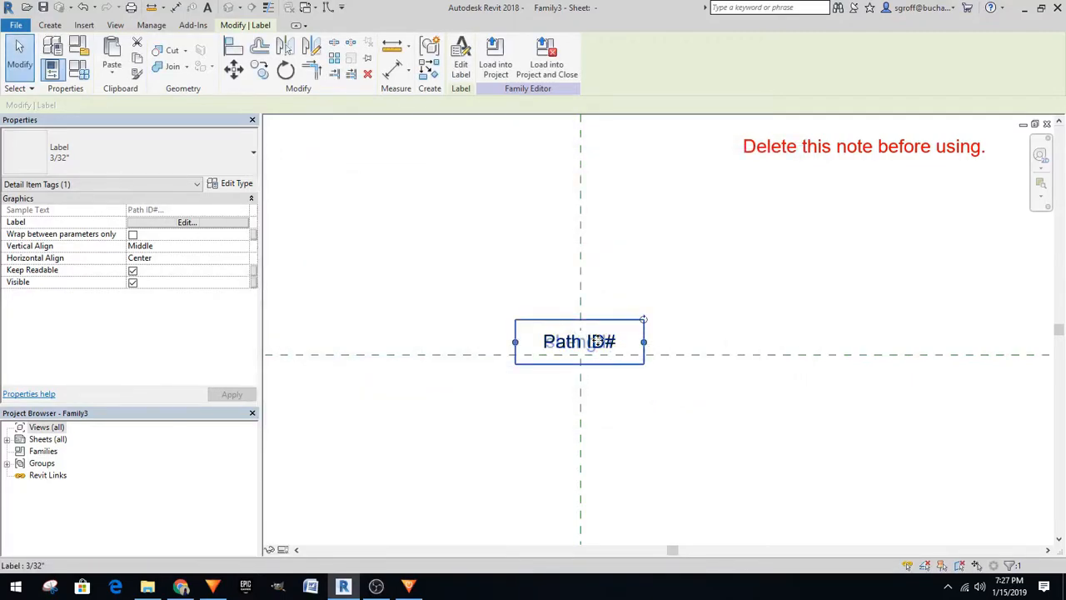
Widen the boxes of the sLength and Path ID# labels, leaving both stacked on the reference plane intersection
left_click_drag(609, 343, 615, 291)
left_click(587, 344)
left_click_drag(645, 341, 708, 319)
left_click(638, 291)
left_click_drag(652, 299, 689, 298)
left_click_drag(608, 307, 608, 359)
left_click(545, 281)
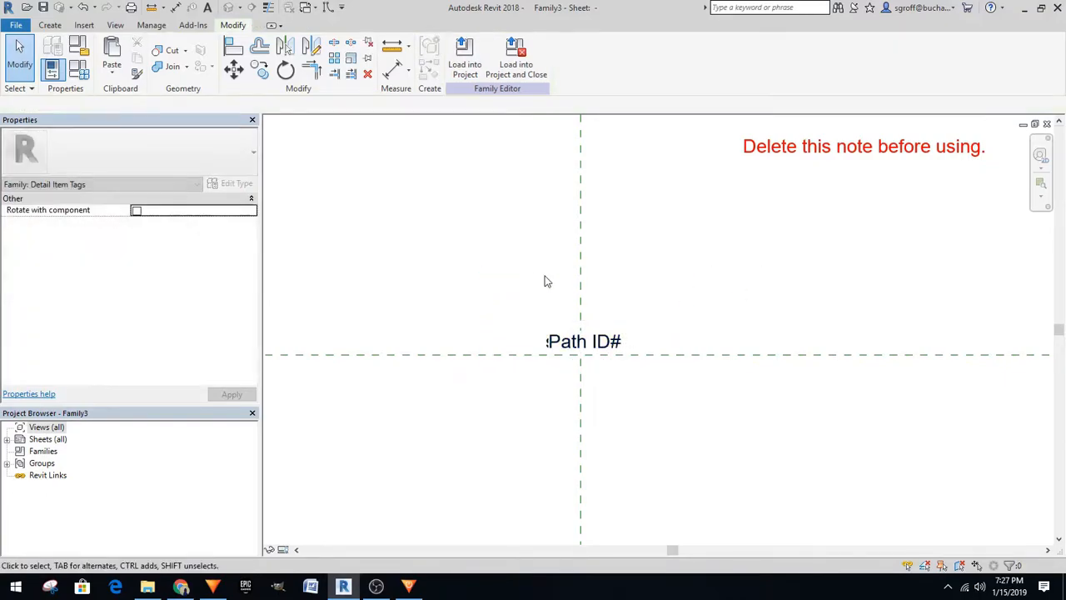
left_click(617, 345)
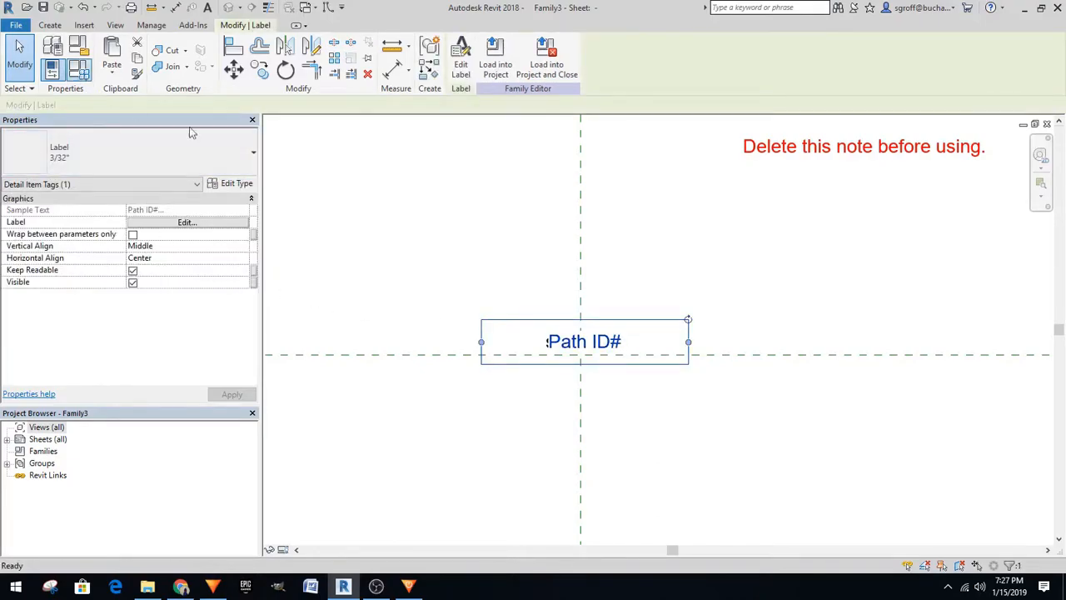
left_click(80, 71)
key("Escape")
Associate the Path ID# label's visibility with a new instance family parameter named Path Name
left_click(626, 342)
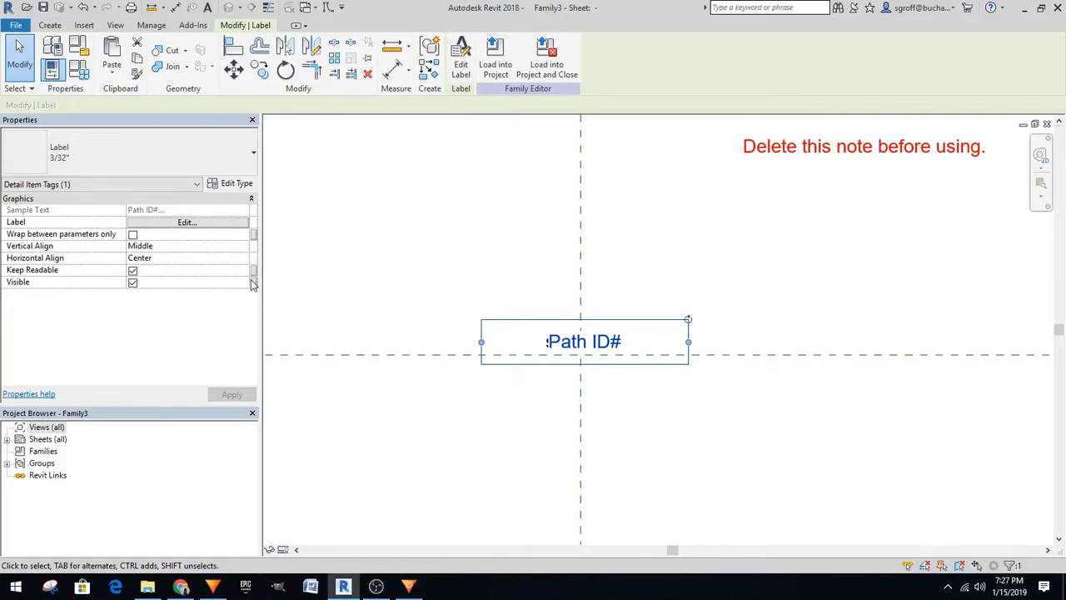
left_click(254, 282)
left_click(264, 381)
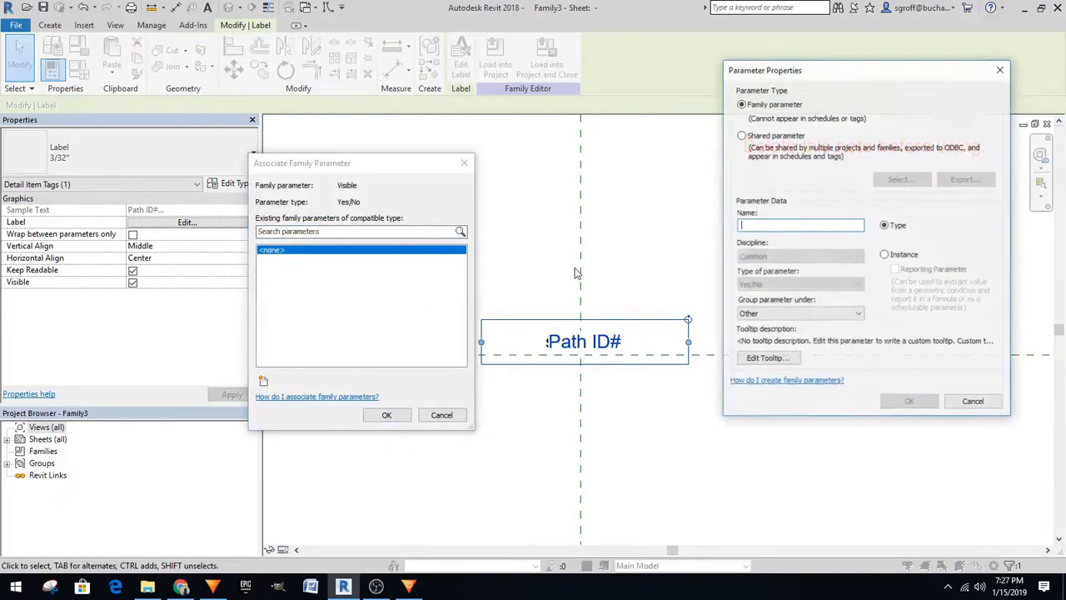
type("PA")
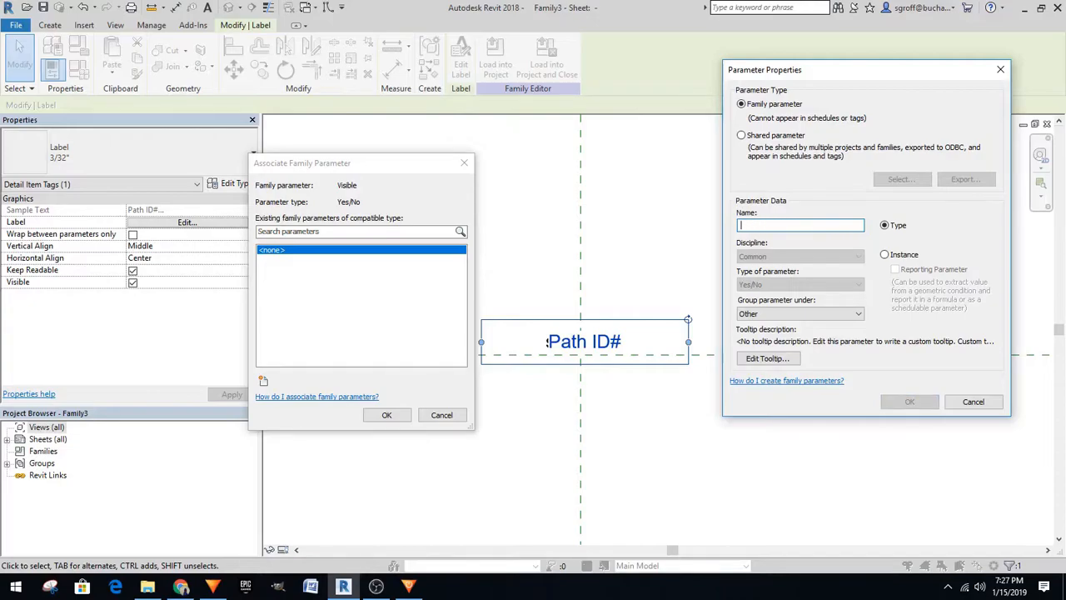
type("Path Name")
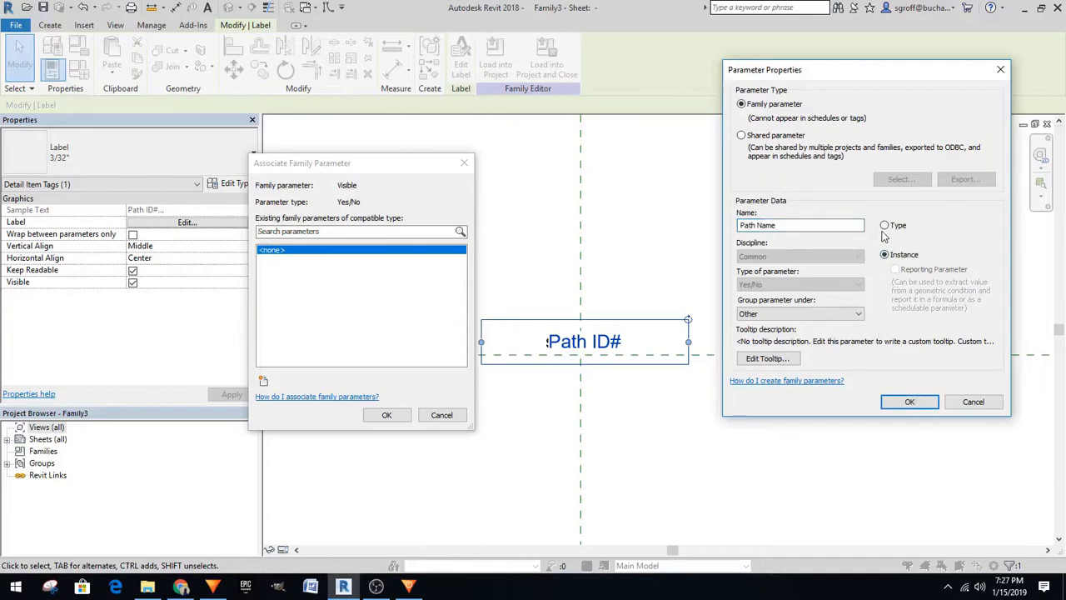
left_click(913, 404)
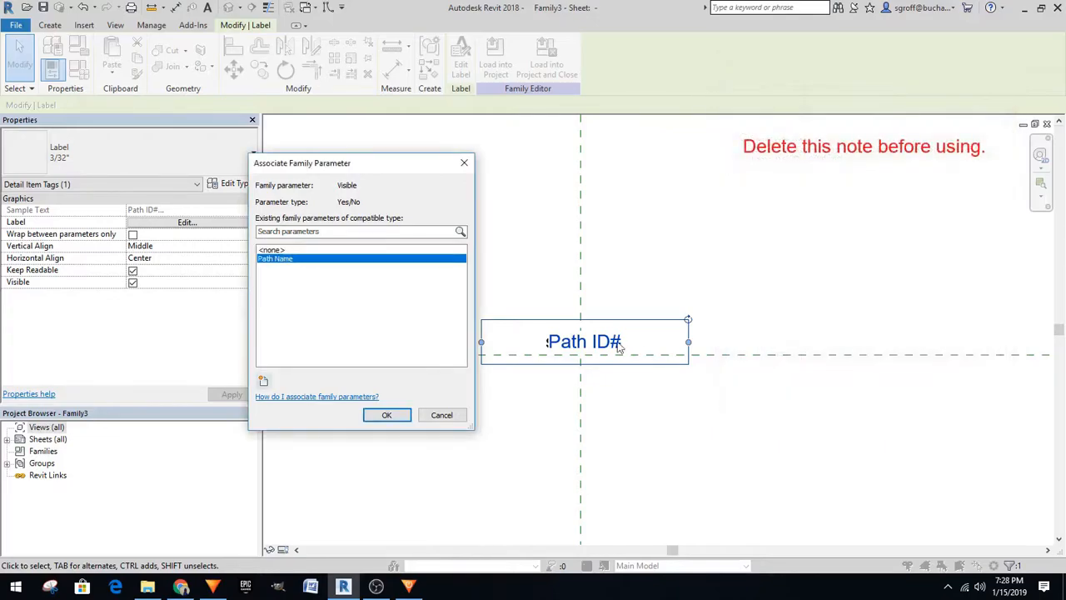
left_click(385, 416)
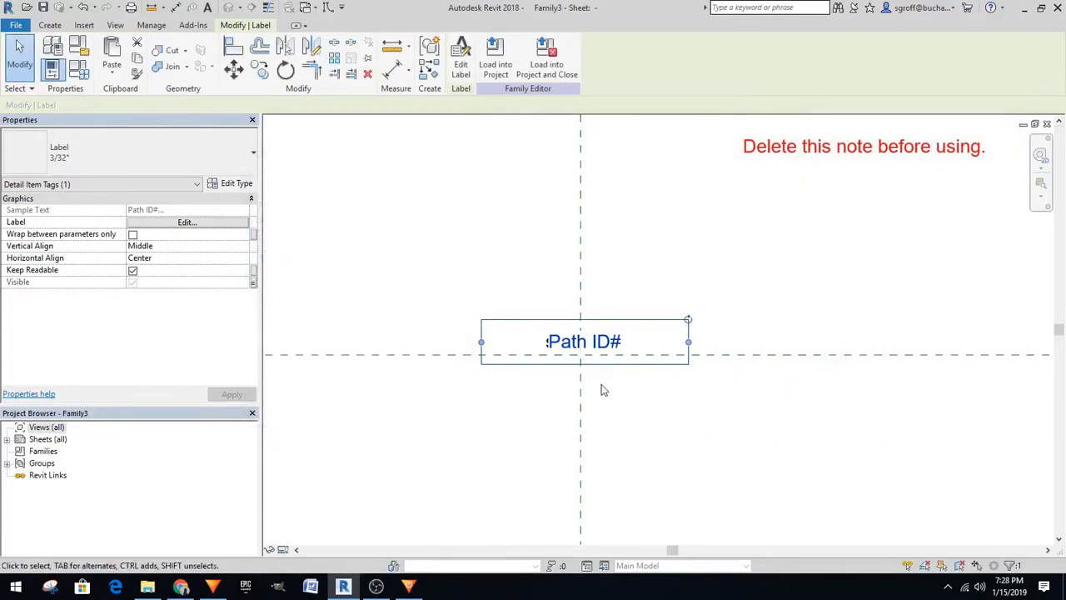
Associate the sLength label's visibility with a new type-based family parameter named sLength
left_click(545, 343)
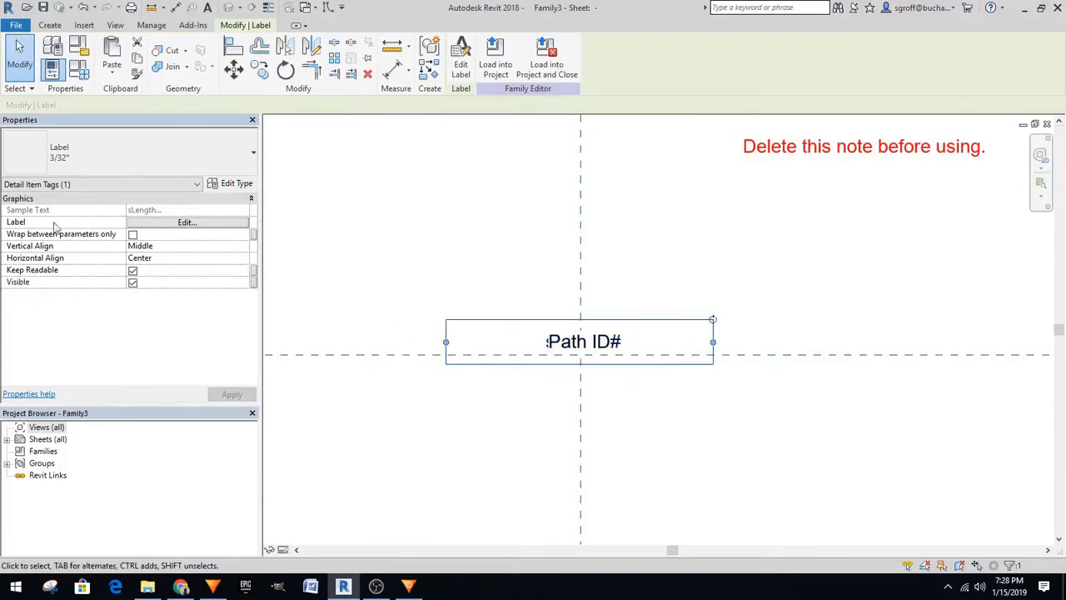
left_click(253, 285)
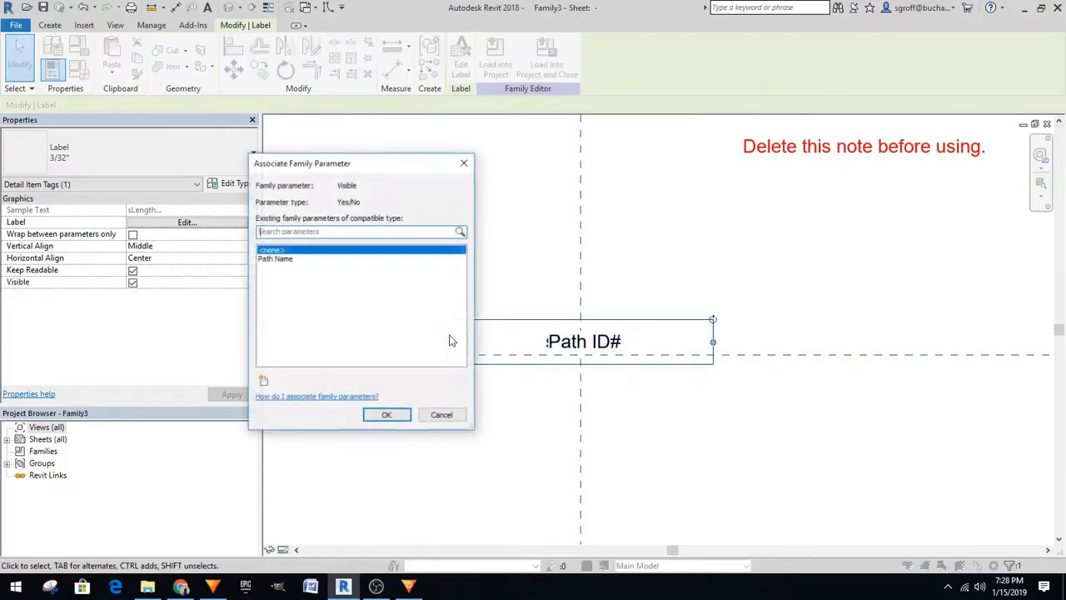
left_click(263, 382)
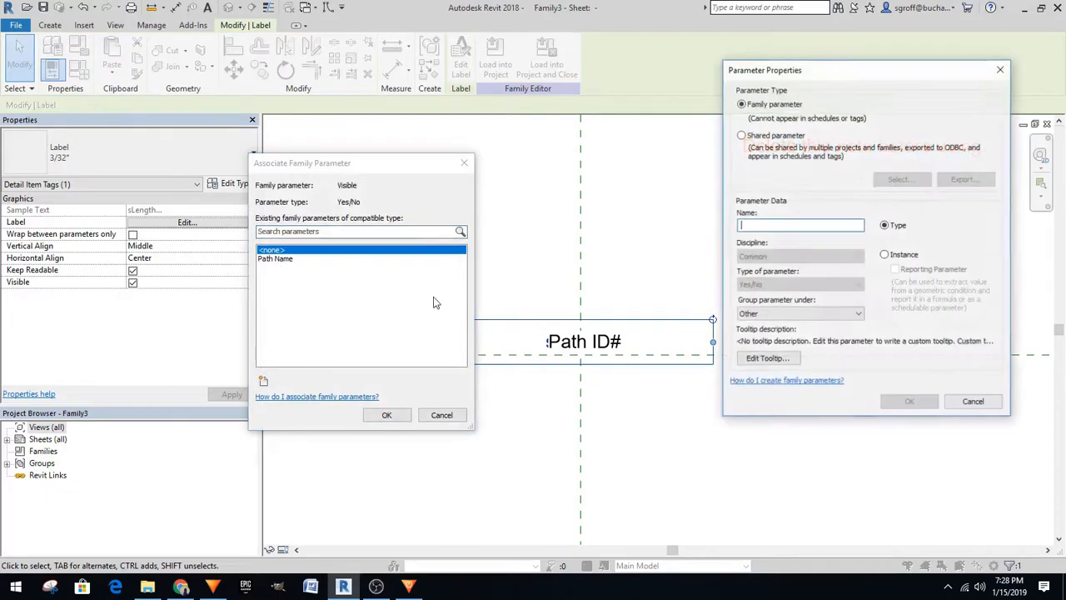
type("sLength")
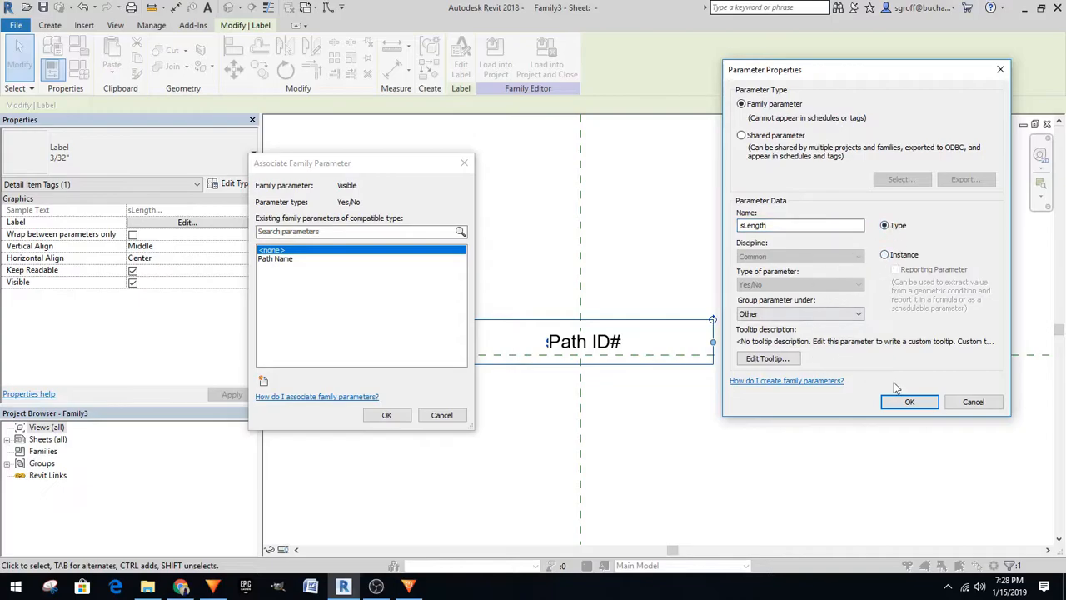
left_click(910, 402)
left_click(386, 415)
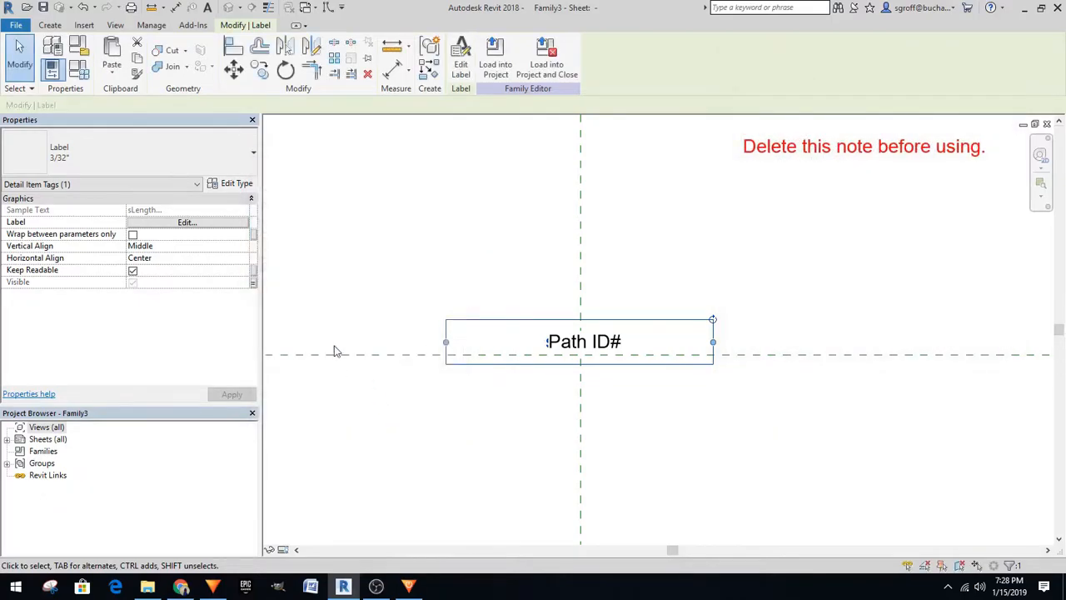
Create the family types Name and Length, and turn off Path Name for the Length type
left_click(112, 62)
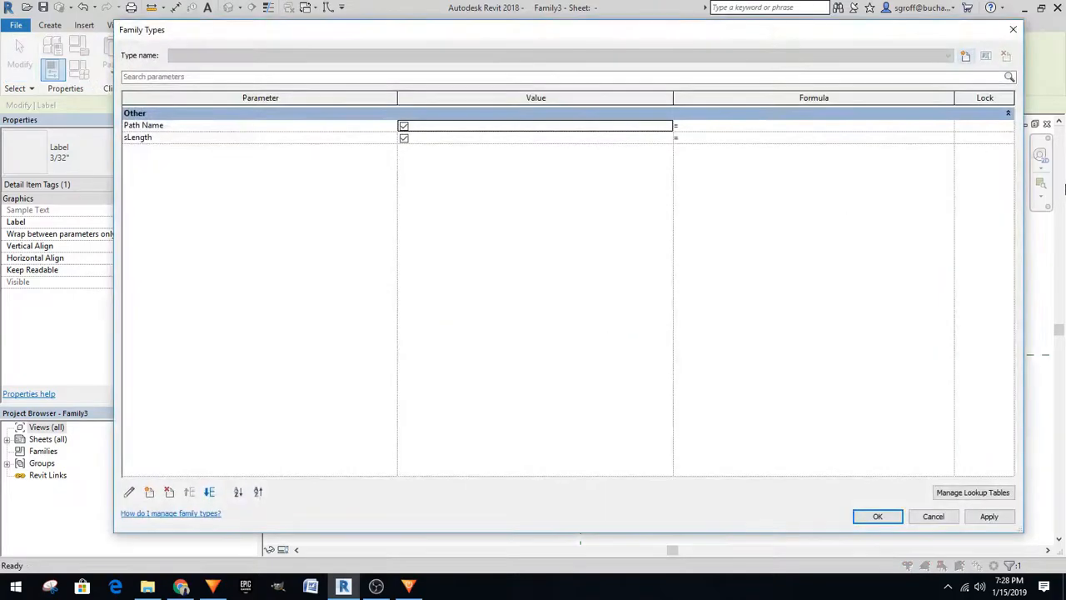
left_click(966, 55)
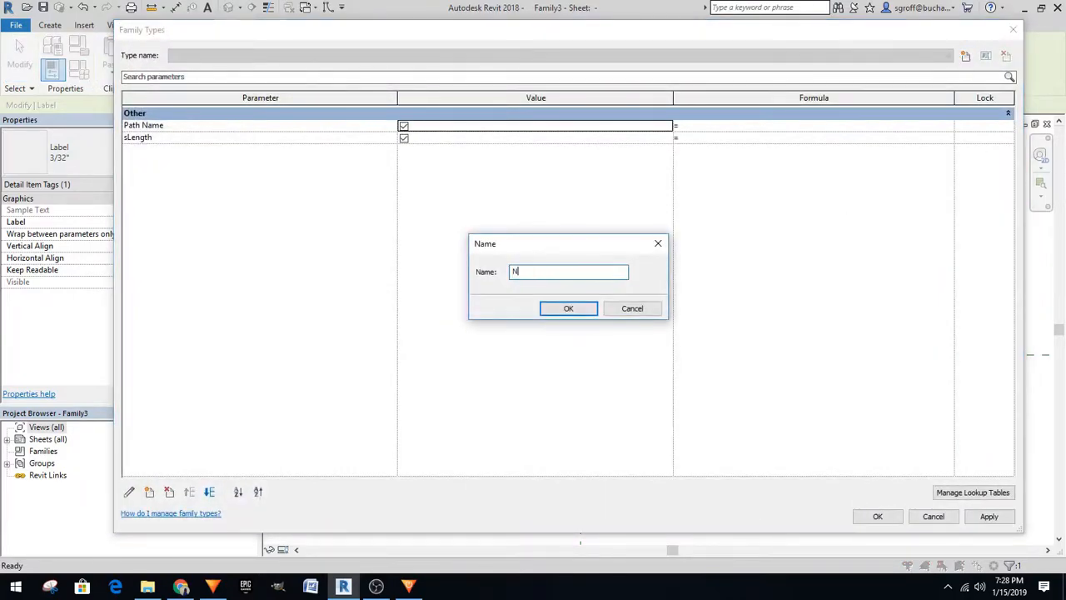
type("Name")
left_click(569, 308)
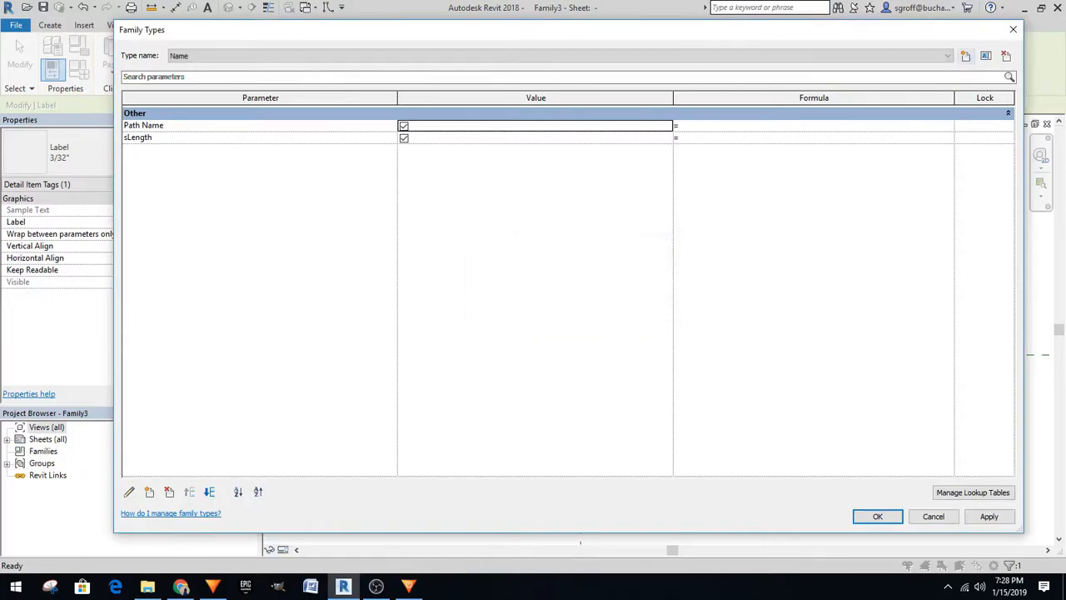
left_click(966, 55)
type("Lenght")
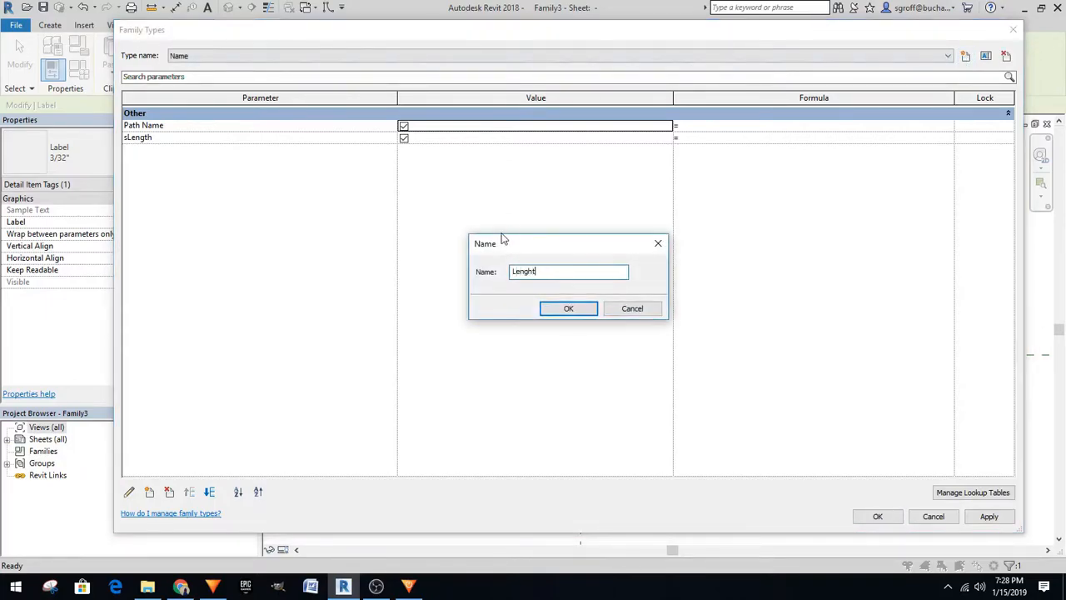
left_click(570, 312)
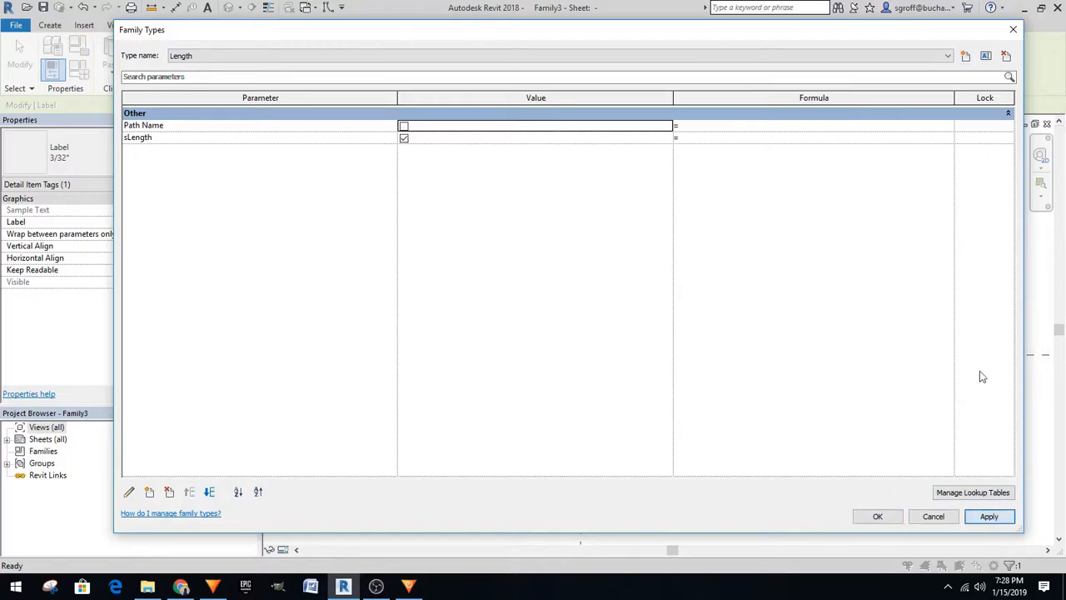
Turn off sLength for the Name type and accept the family type settings
left_click(933, 56)
left_click(833, 73)
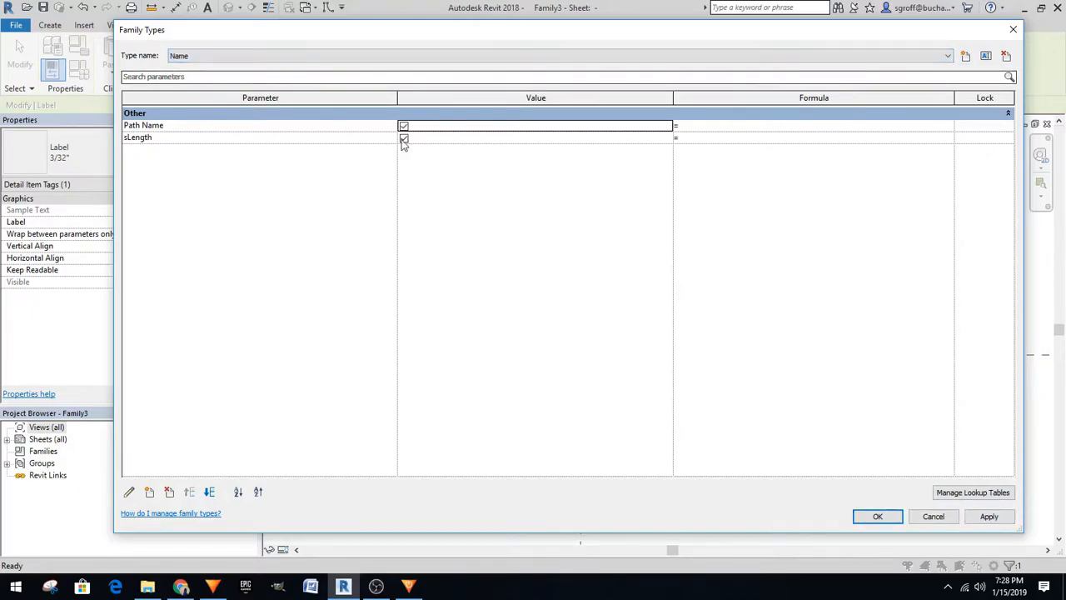
left_click(878, 517)
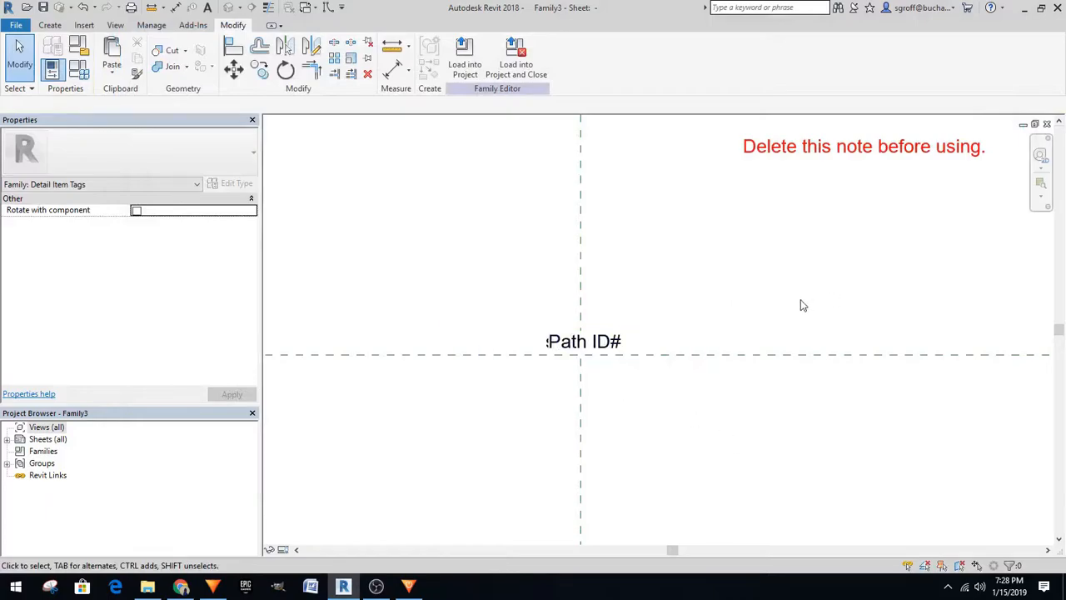
Delete the red note "Delete this note before using." from the tag family
scroll(804, 305, "down", 2)
left_click(838, 219)
key("Delete")
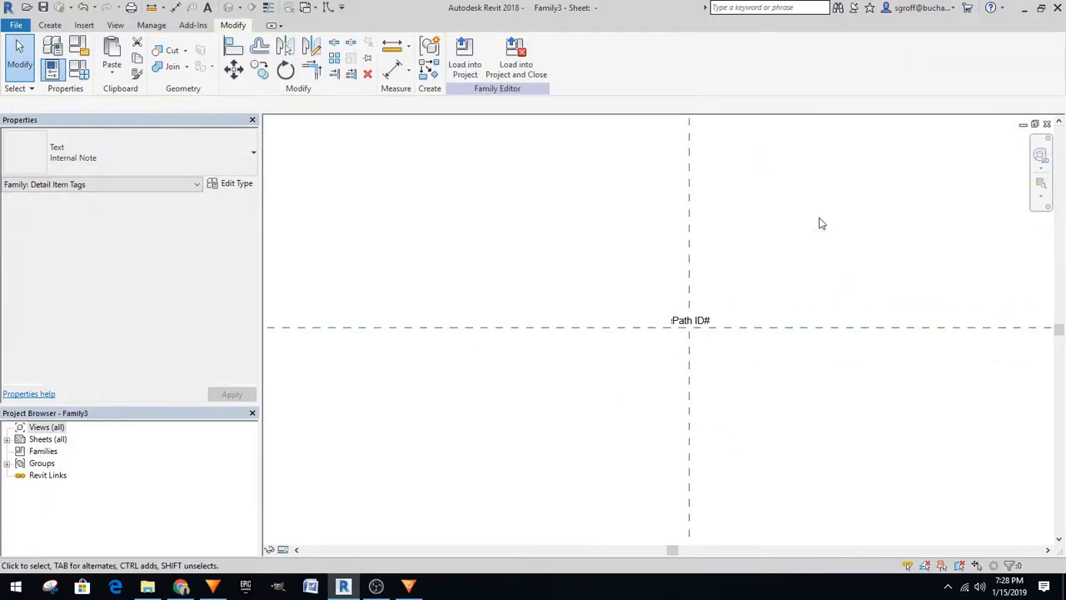
Load the finished tag family into Project2.rvt
scroll(737, 233, "up", 4)
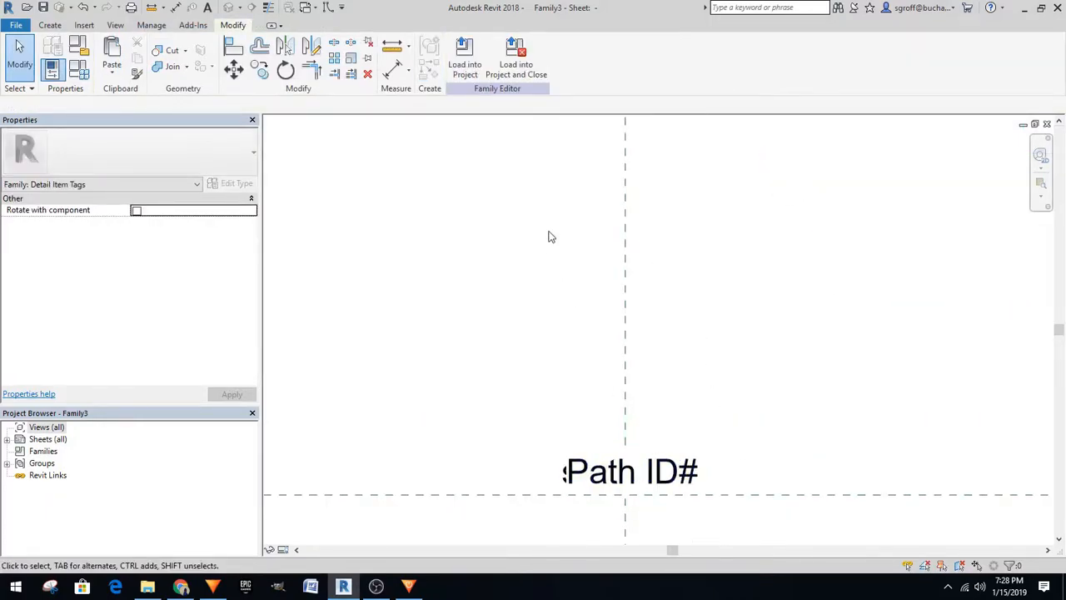
scroll(543, 241, "down", 1)
left_click(464, 58)
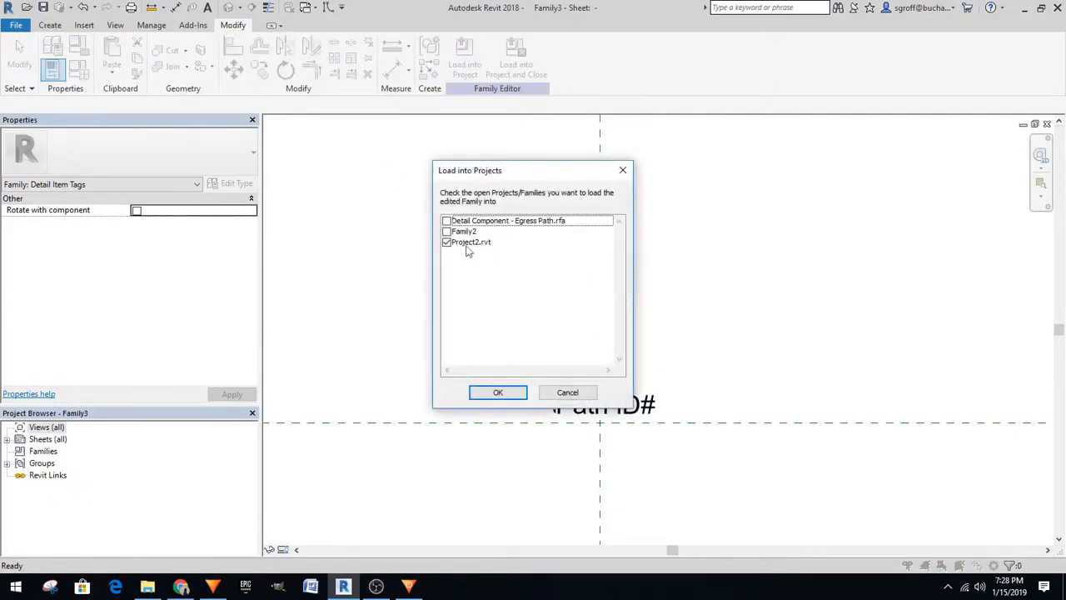
left_click(484, 393)
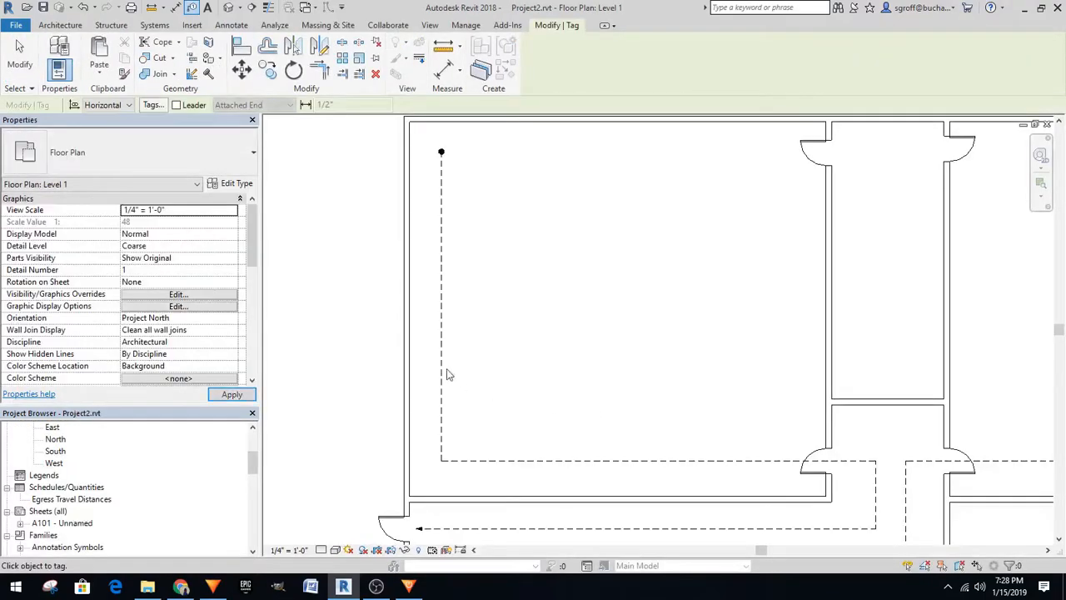
Place a vertical name tag on the start segment of Path 1, cycling its orientation before placement
scroll(444, 300, "up", 4)
key("space")
key("space")
key("space")
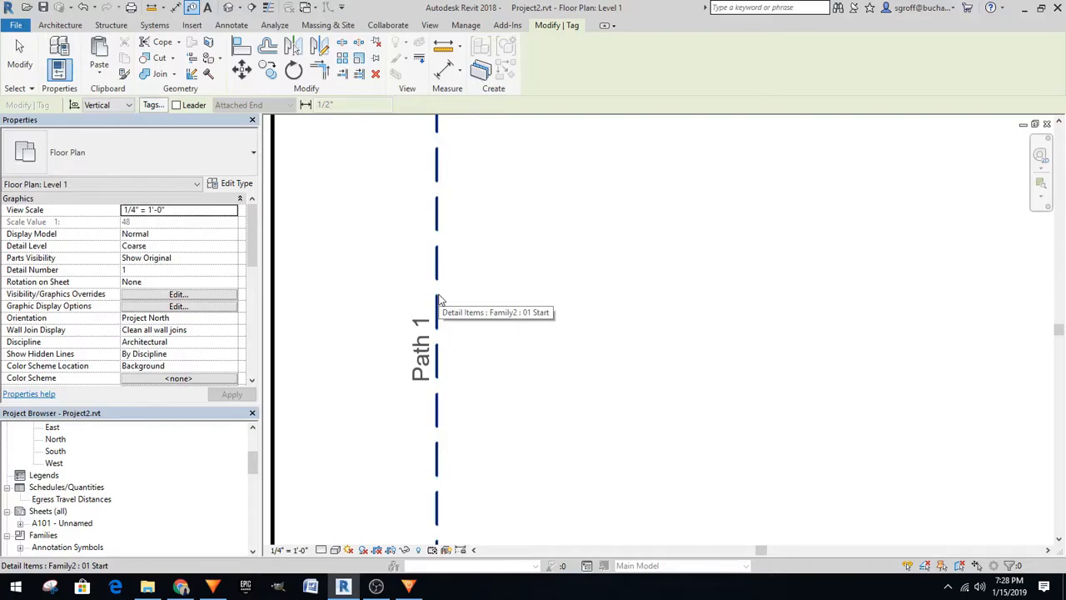
key("space")
key("space")
key("space")
key("space")
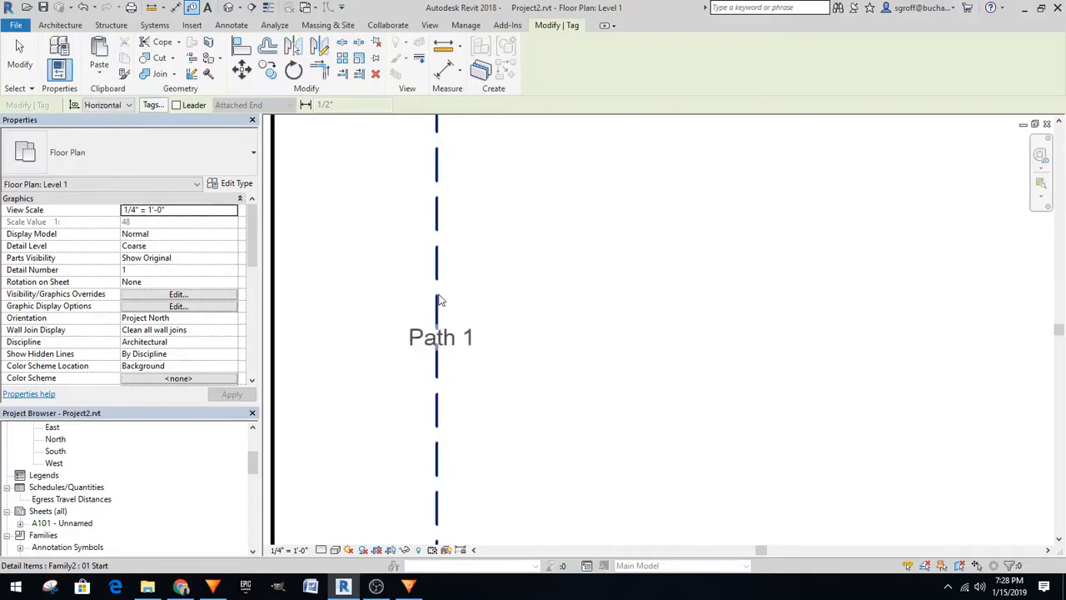
Place a vertical name tag on the start segment of Path 2 and move it up beside the start dot
scroll(444, 297, "down", 10)
scroll(734, 242, "up", 6)
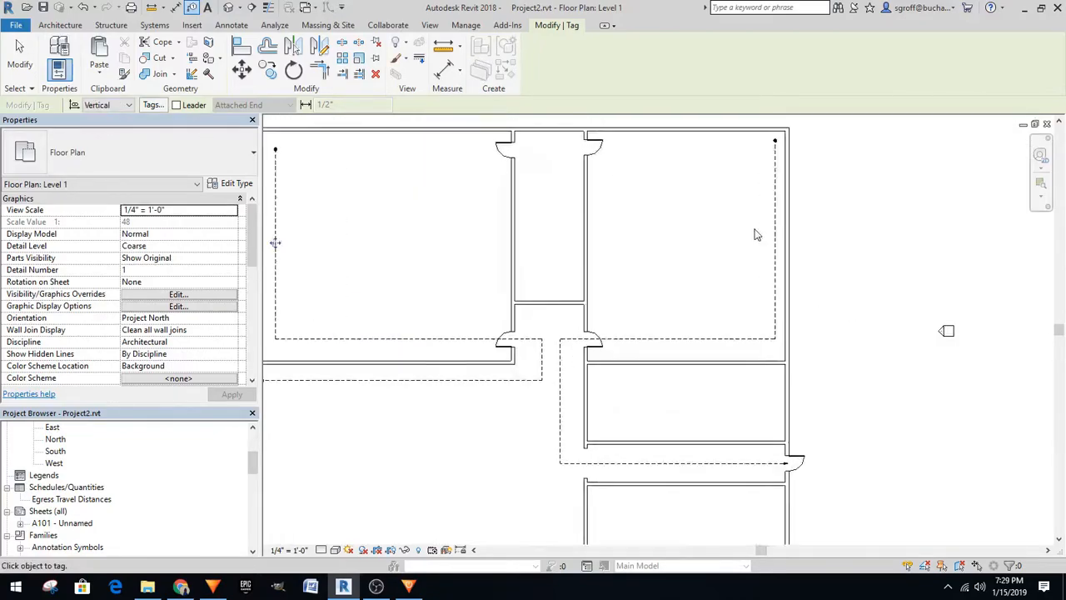
scroll(638, 316, "up", 2)
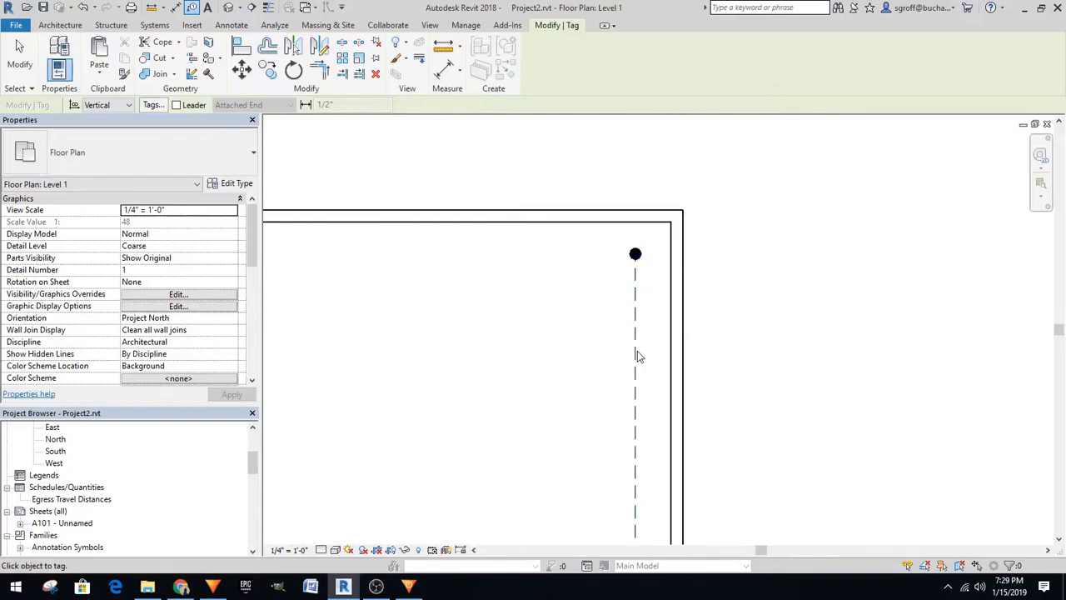
scroll(664, 375, "down", 3)
scroll(667, 374, "up", 6)
scroll(674, 378, "down", 3)
left_click_drag(646, 375, 635, 182)
scroll(408, 362, "down", 5)
scroll(506, 210, "up", 3)
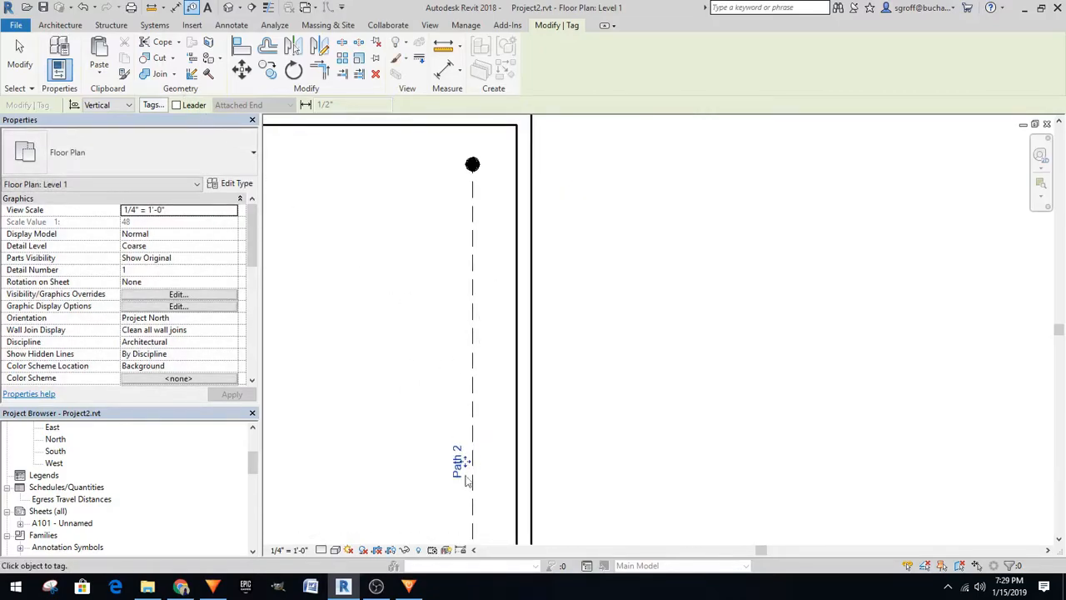
left_click_drag(468, 466, 467, 213)
left_click(389, 192)
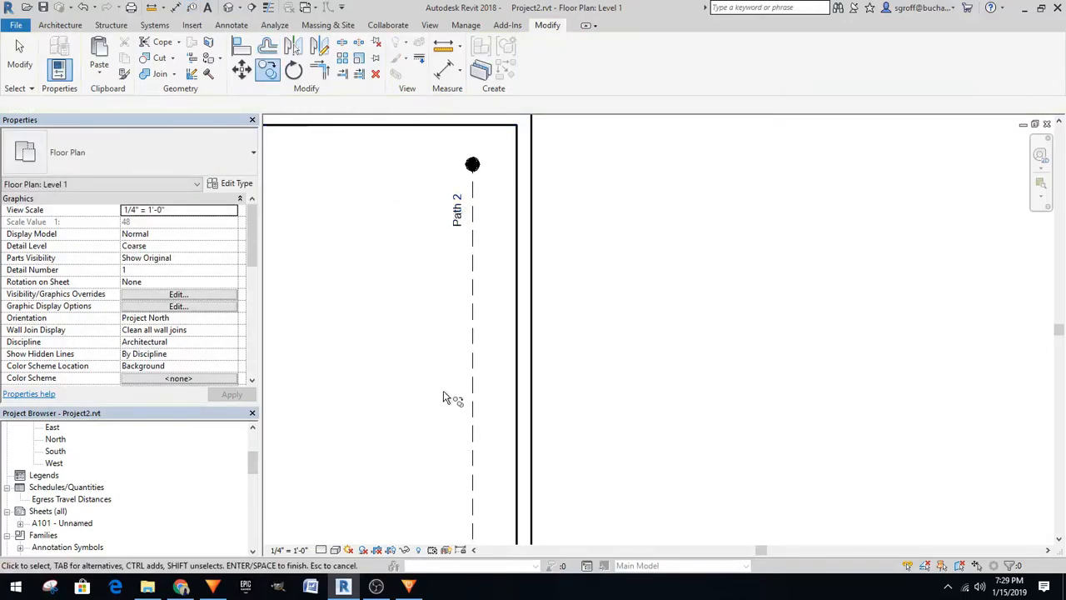
Copy the Path 2 name tag straight down along the dashed line and change the copy to the Length type
left_click_drag(473, 237, 456, 341)
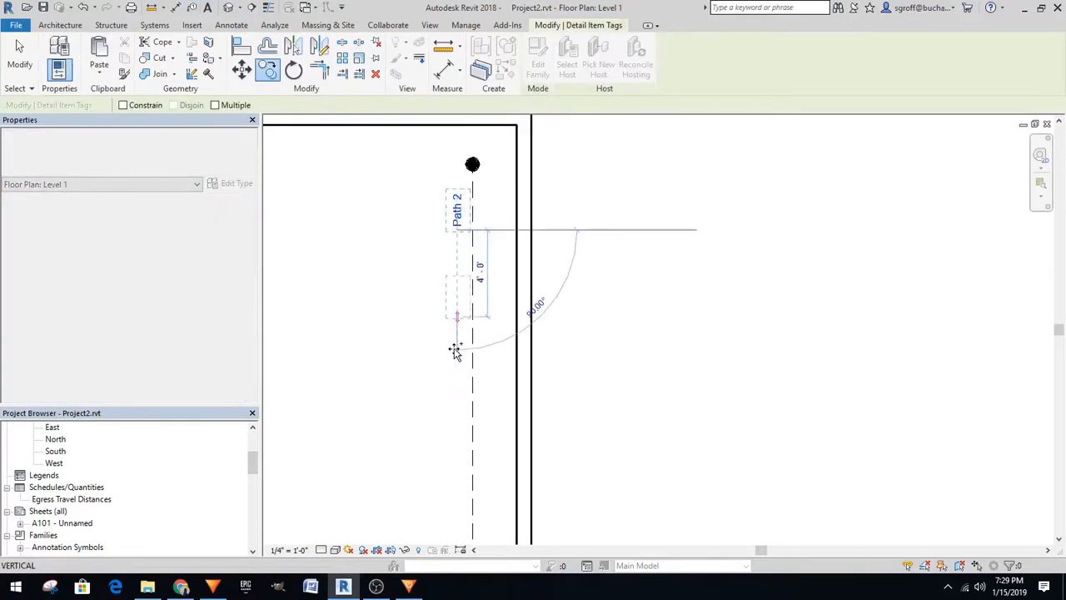
left_click(457, 363)
key("Escape")
left_click(458, 362)
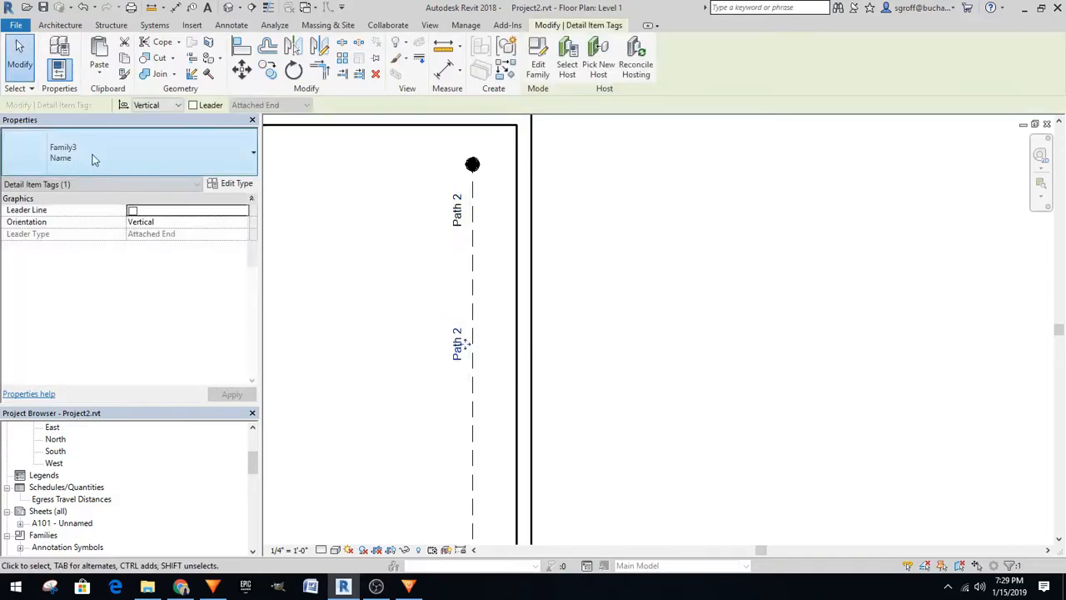
left_click(91, 163)
left_click(41, 215)
left_click(598, 246)
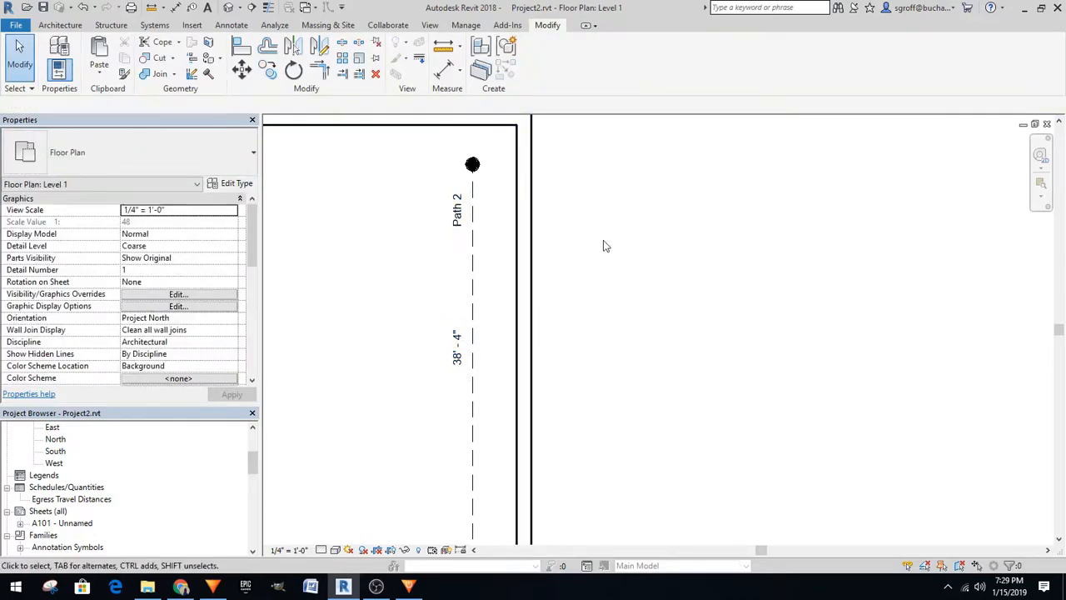
Place length tags on the remaining Path 2 segments, oriented to match each segment through to the exit arrow
scroll(598, 246, "down", 5)
left_click(573, 271)
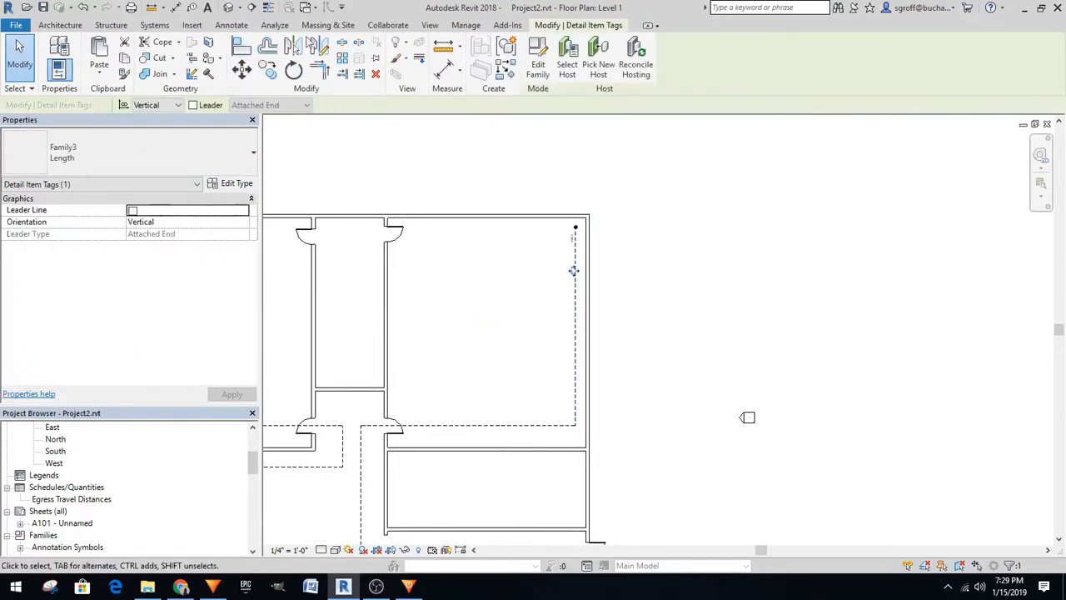
key("t")
key("g")
scroll(473, 432, "up", 3)
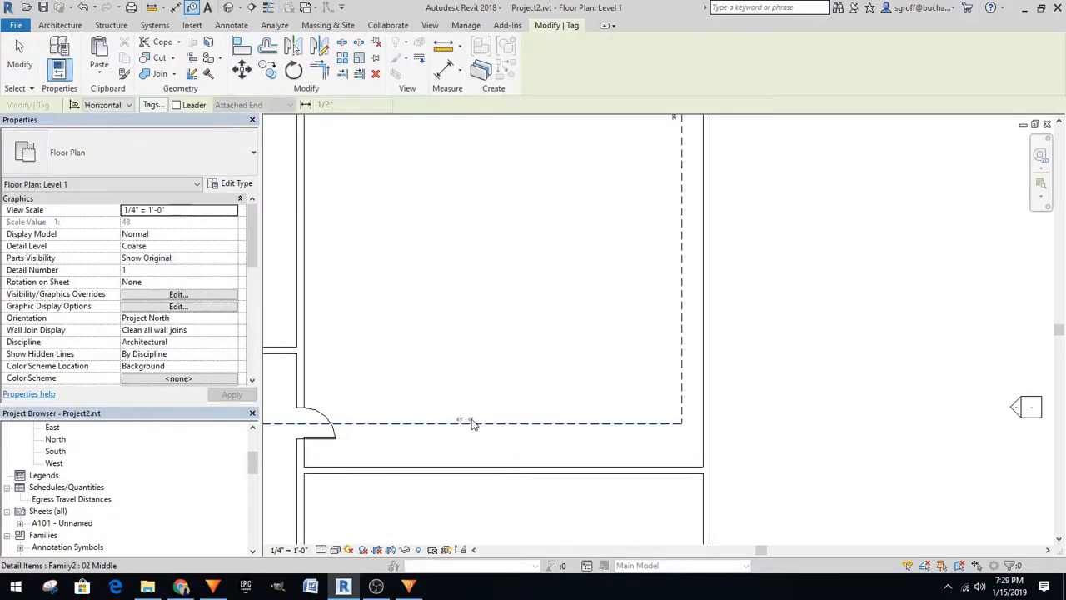
scroll(471, 426, "down", 3)
scroll(594, 457, "up", 4)
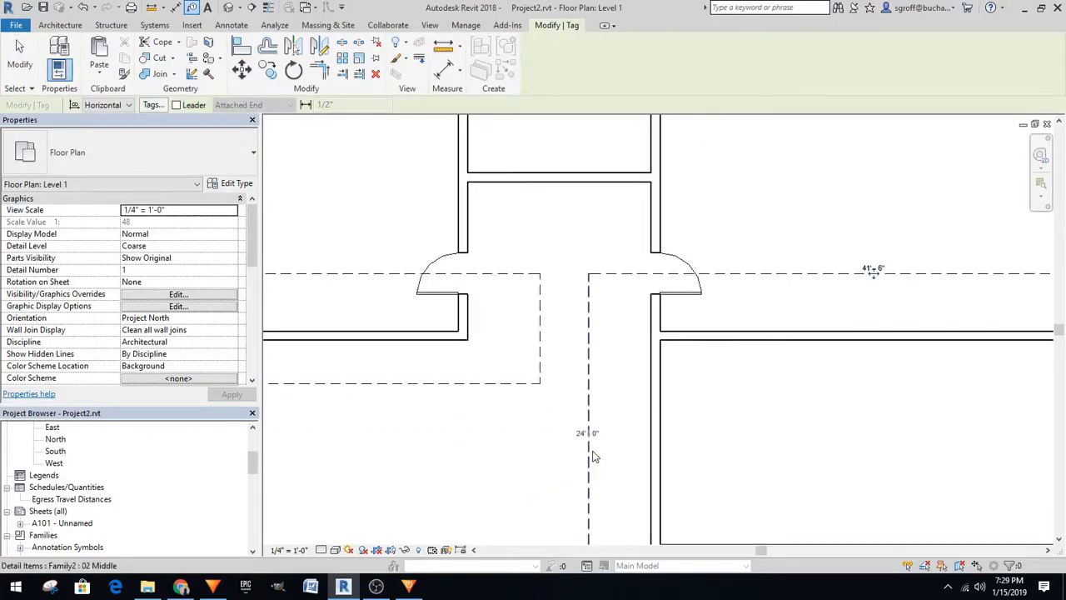
left_click(591, 451)
scroll(511, 329, "down", 4)
scroll(674, 443, "up", 4)
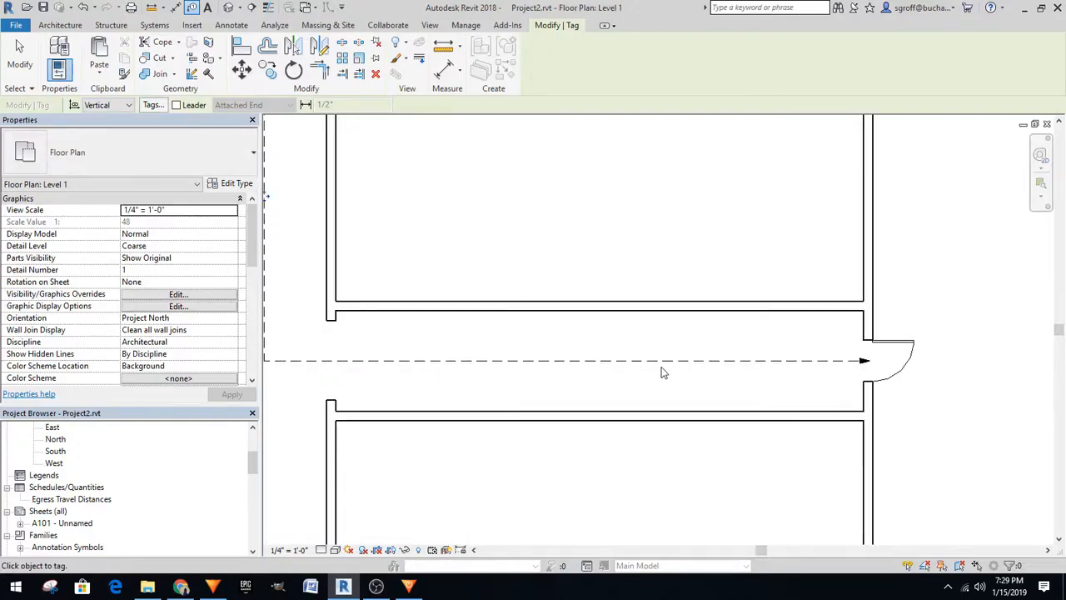
left_click(665, 369)
Place length tags on all Path 1 segments, using vertical orientation for the short corridor segment and the start segment
scroll(665, 368, "down", 4)
scroll(474, 492, "up", 3)
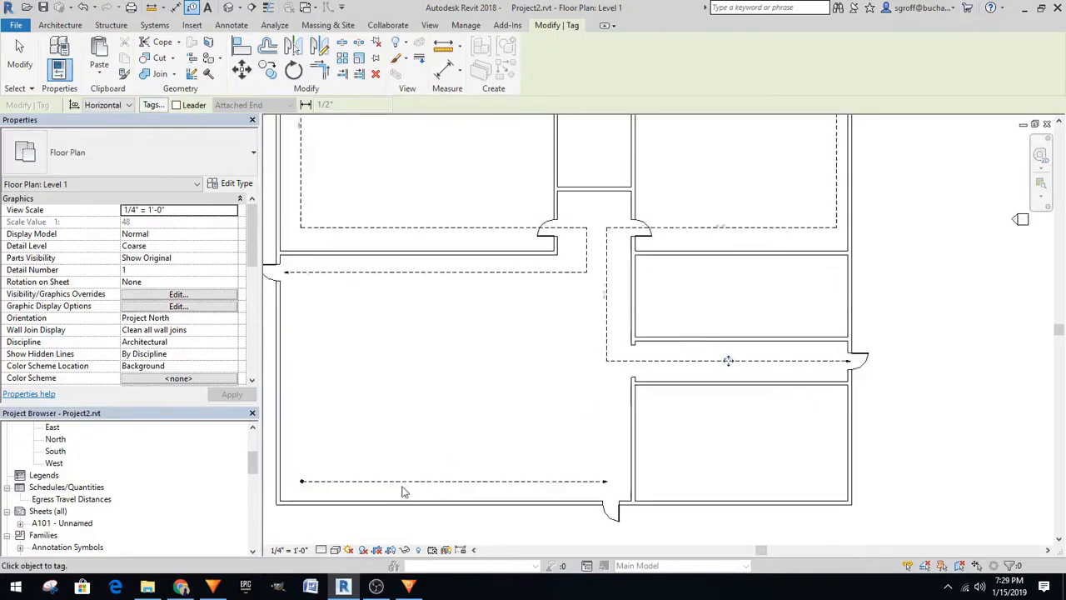
left_click(448, 308)
scroll(577, 291, "up", 2)
key("space")
left_click(580, 296)
scroll(667, 325, "down", 3)
scroll(409, 200, "up", 5)
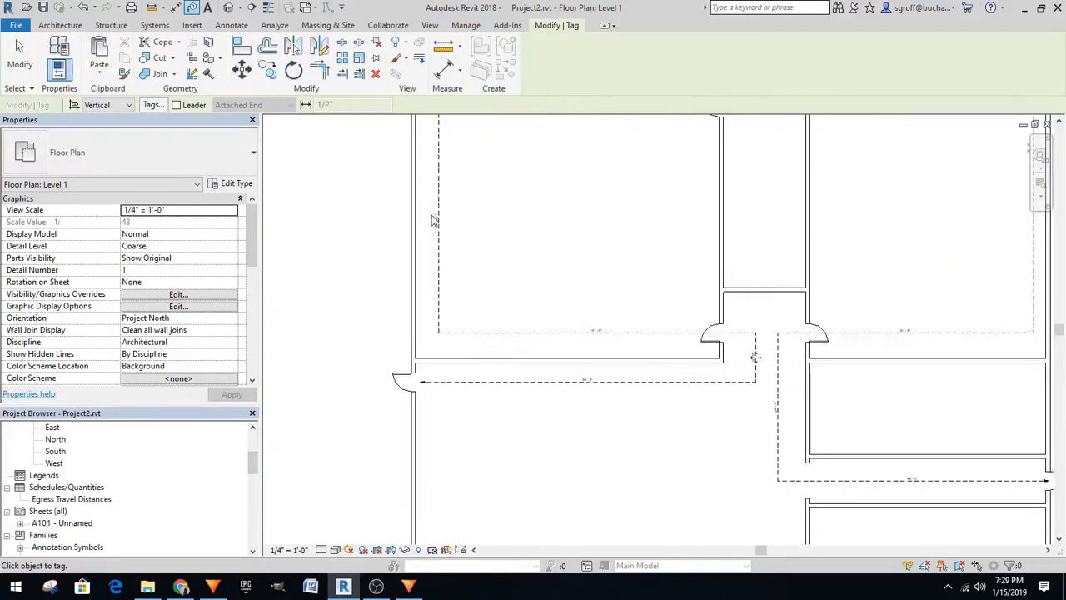
left_click(462, 233)
key("Escape")
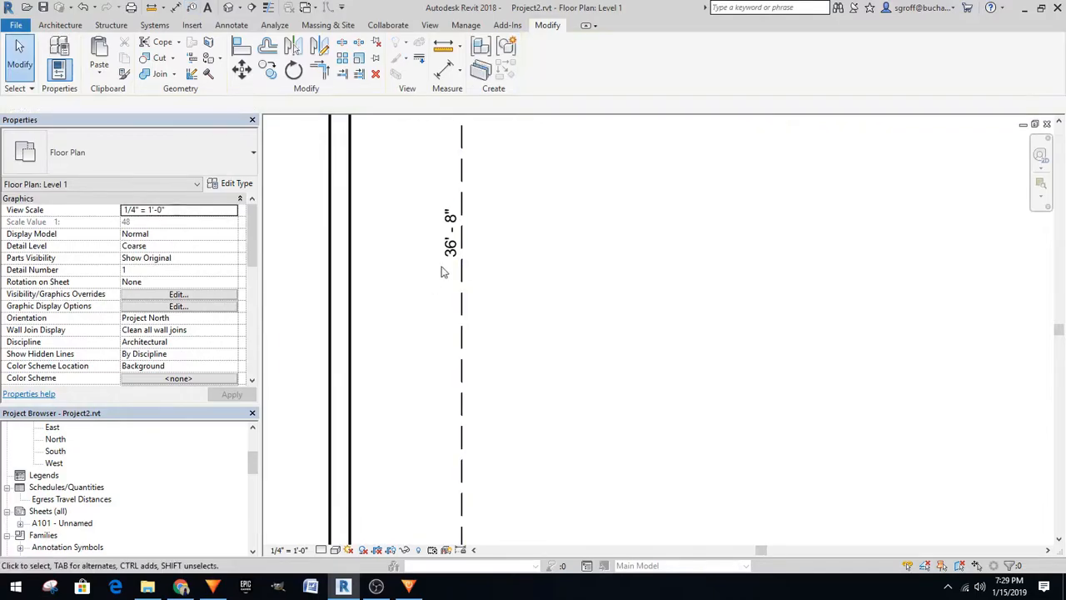
Move the Path 1 name tag up along its start segment so it sits just below the start dot
left_click(454, 238)
scroll(463, 255, "down", 2)
left_click_drag(461, 258, 461, 177)
scroll(495, 406, "down", 2)
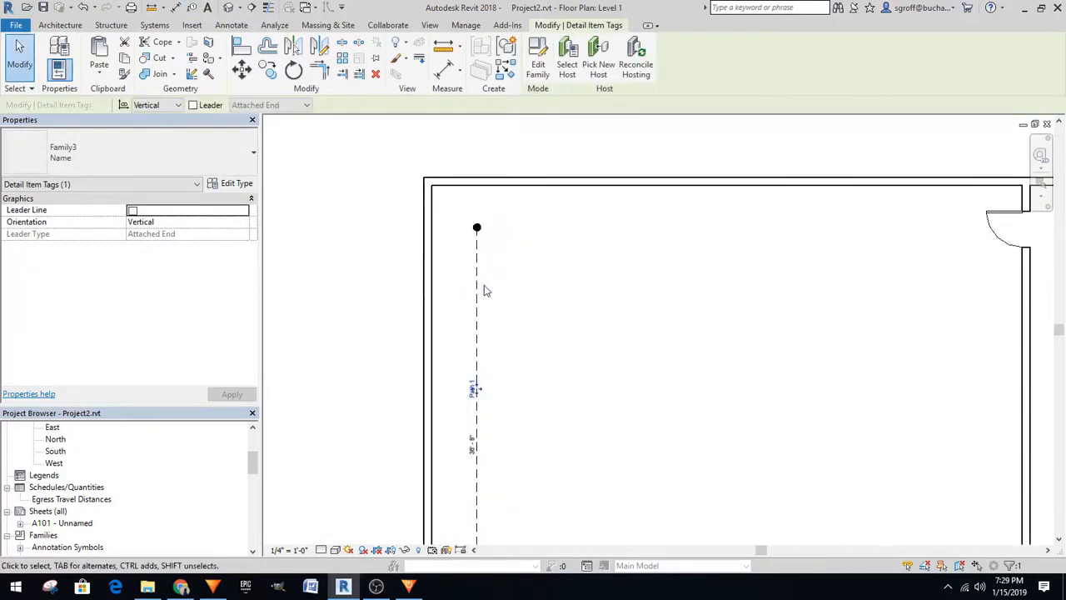
left_click_drag(479, 385, 475, 249)
left_click(555, 267)
scroll(488, 247, "down", 1)
scroll(488, 247, "up", 3)
scroll(445, 245, "down", 3)
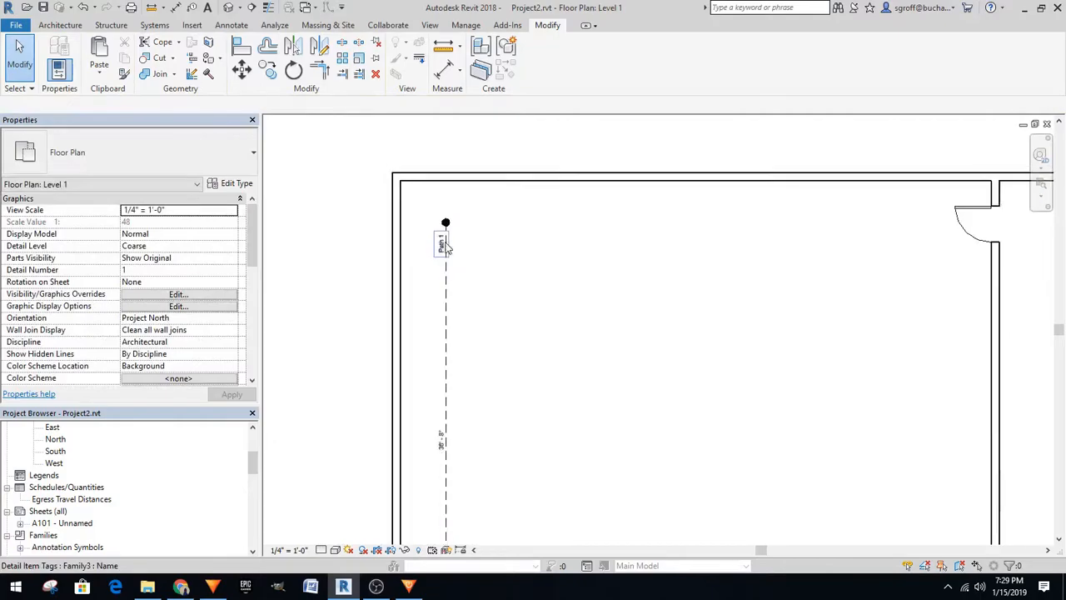
scroll(445, 245, "down", 2)
scroll(443, 340, "up", 4)
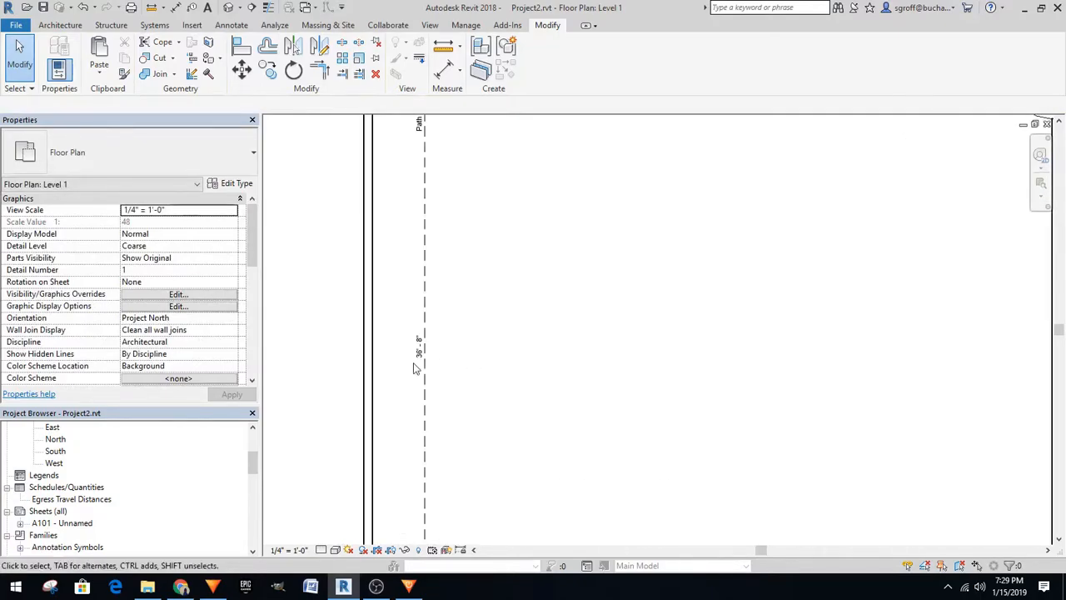
Set the Level 1 floor plan's view scale to 1/8" = 1'-0"
scroll(415, 369, "down", 3)
left_click(285, 550)
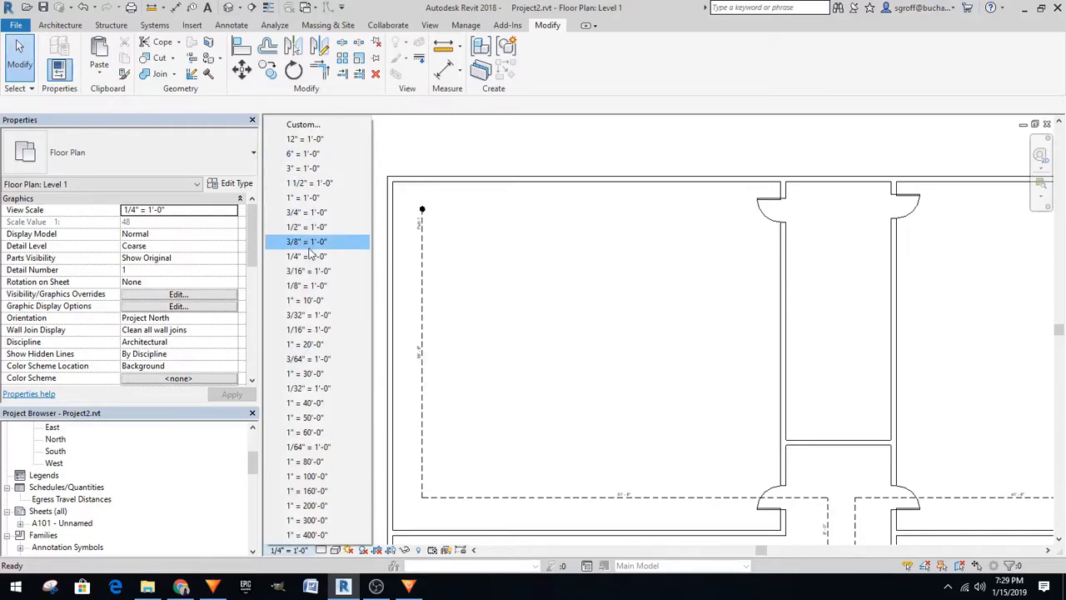
left_click(315, 286)
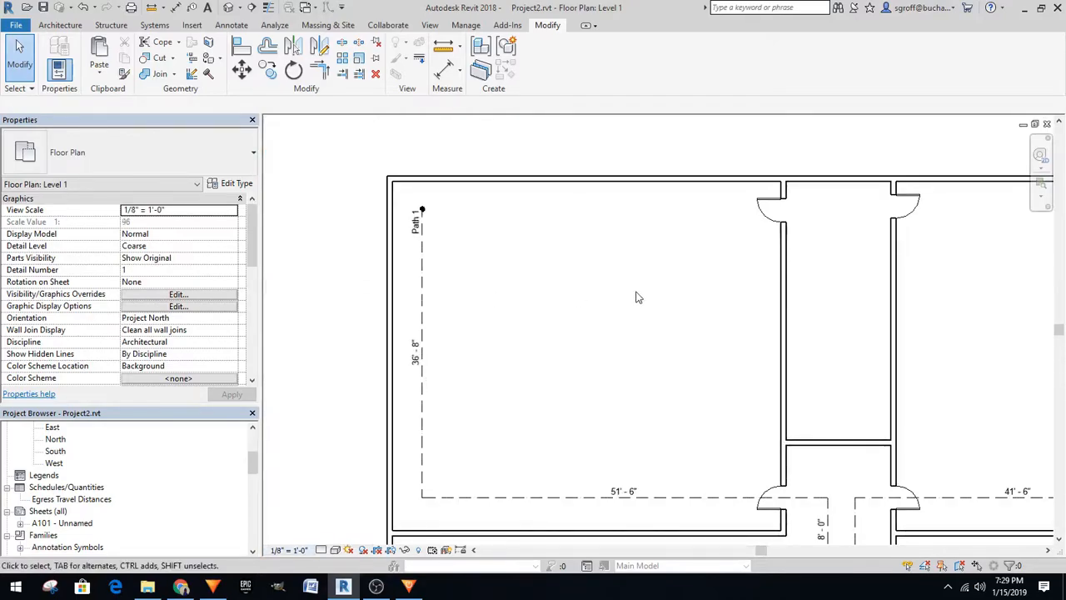
Move the Path 1 name tag slightly down along its start segment so it clears the start dot
left_click(416, 232)
scroll(414, 232, "up", 3)
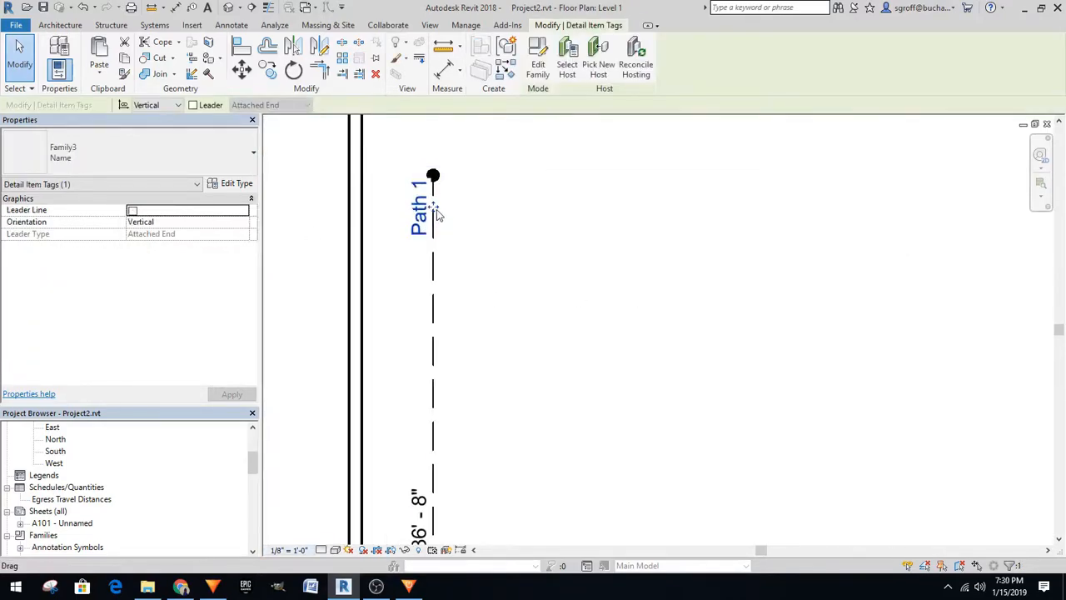
left_click_drag(434, 207, 440, 247)
scroll(440, 247, "down", 3)
scroll(609, 250, "down", 1)
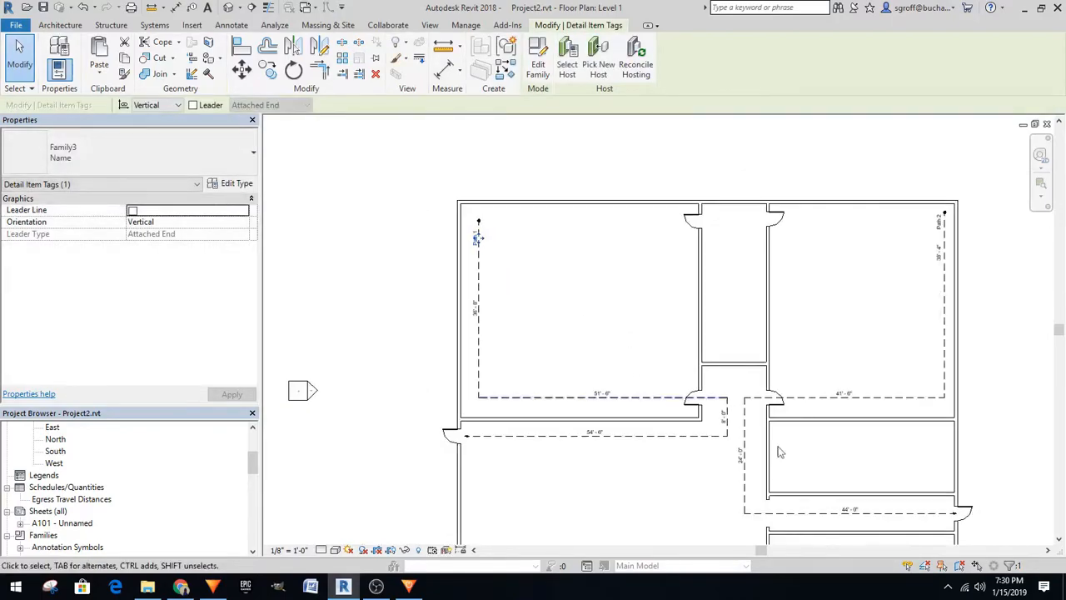
scroll(923, 541, "up", 2)
scroll(665, 397, "down", 5)
scroll(774, 485, "up", 4)
scroll(693, 307, "down", 4)
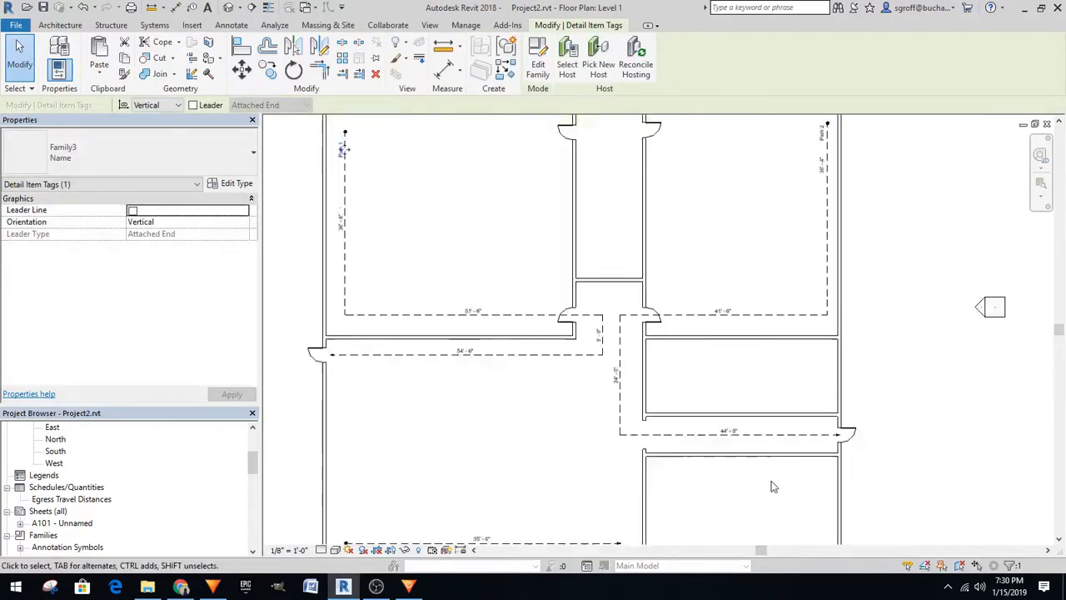
scroll(695, 309, "down", 1)
left_click(790, 301)
scroll(64, 523, "down", 1)
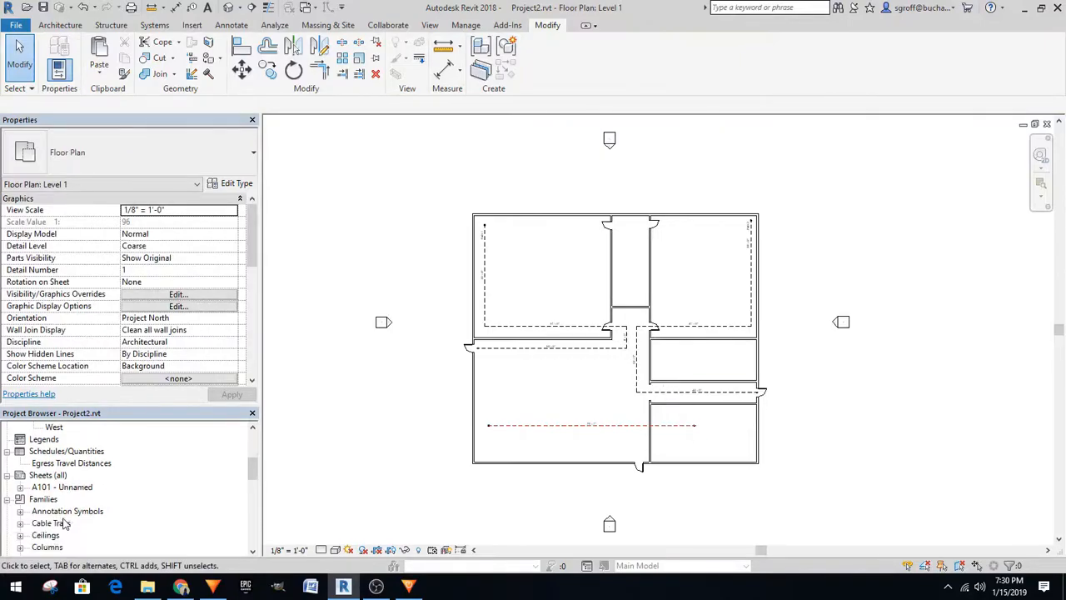
Open sheet A101 and place the Egress Travel Distances schedule just right of the floor plan's upper-right room
double_click(61, 487)
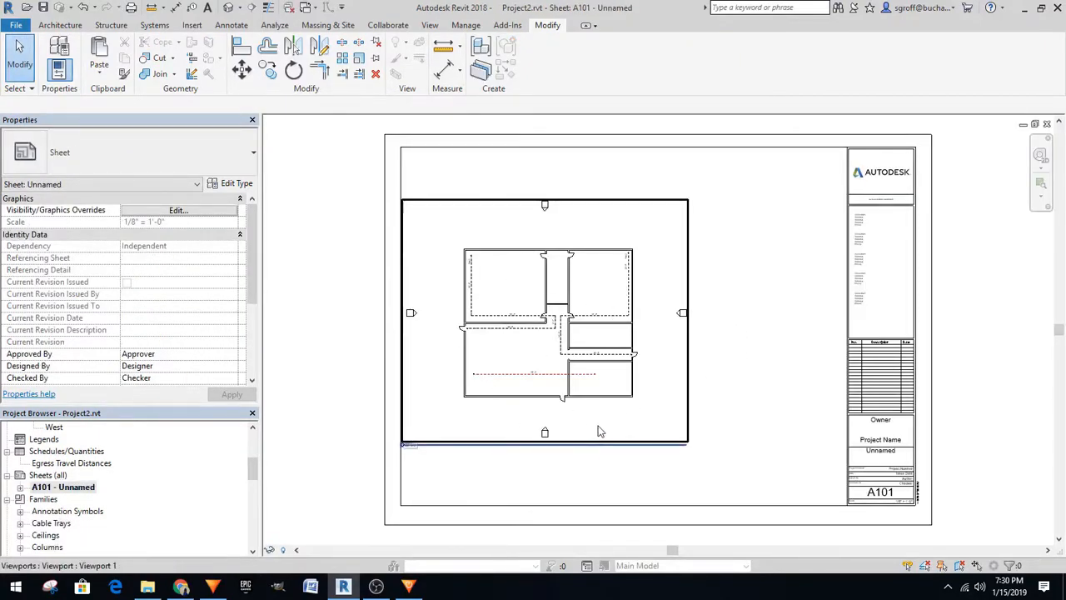
left_click(75, 465)
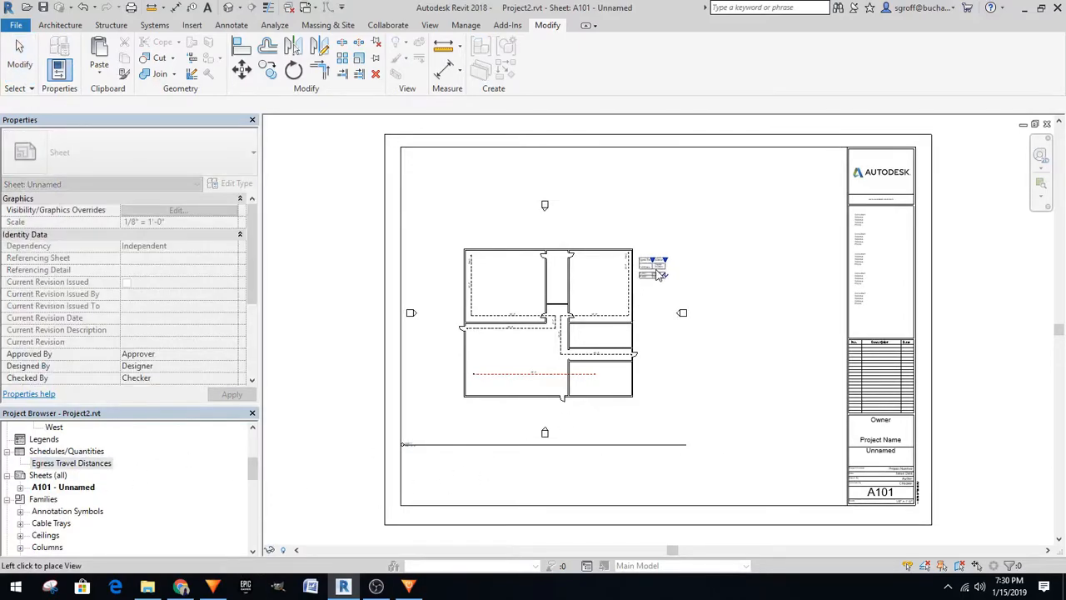
left_click(646, 271)
scroll(538, 405, "up", 3)
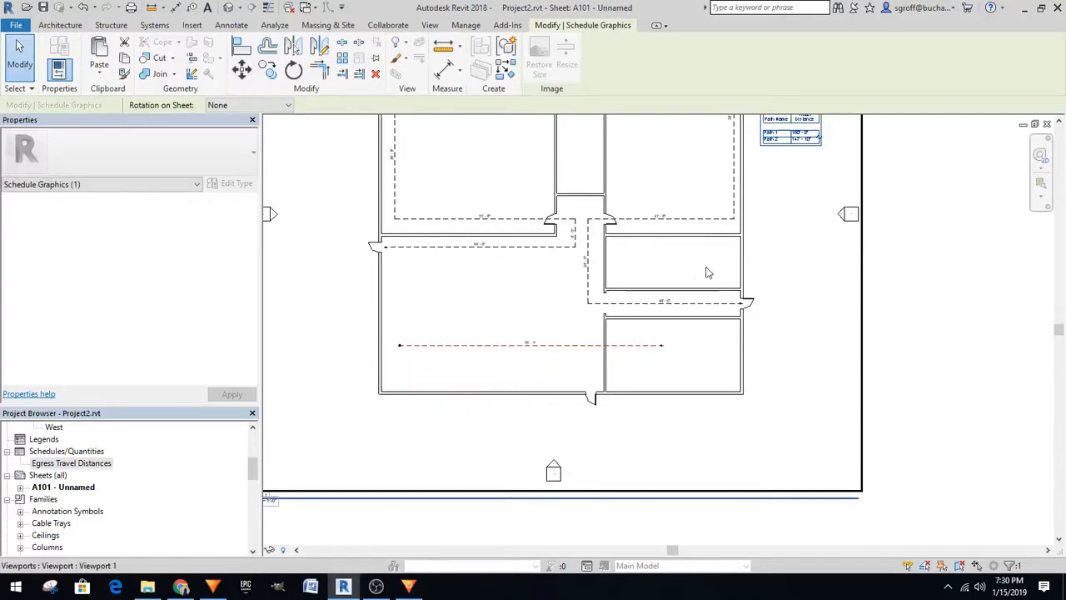
Activate the floor plan viewport on the sheet, name the red single-segment path Path 3, and turn on Sprinklered for it
middle_click_drag(698, 339, 595, 395)
scroll(596, 395, "down", 1)
double_click(500, 431)
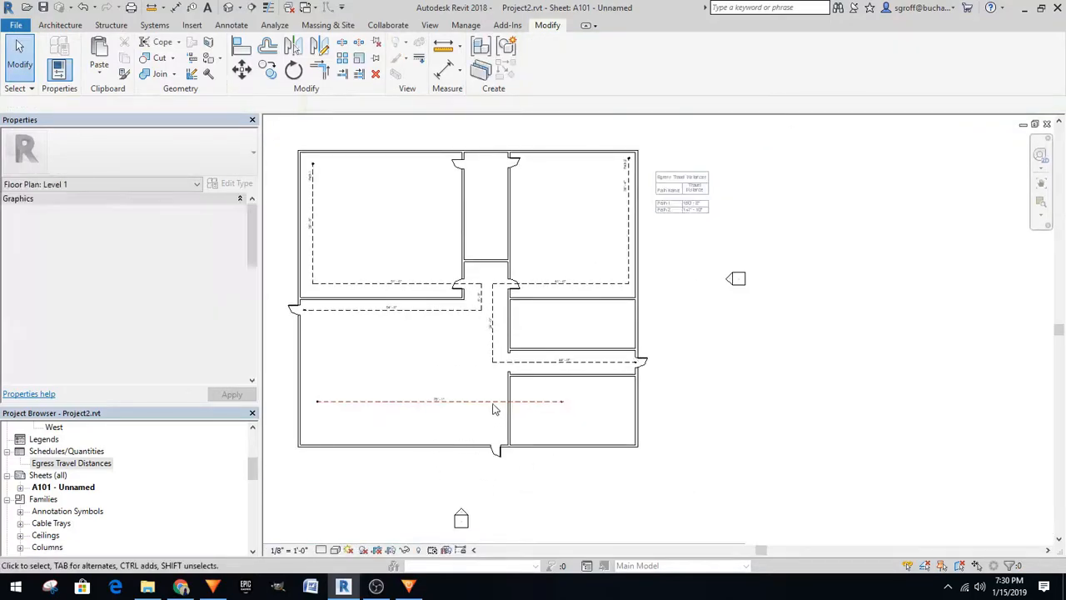
left_click(491, 402)
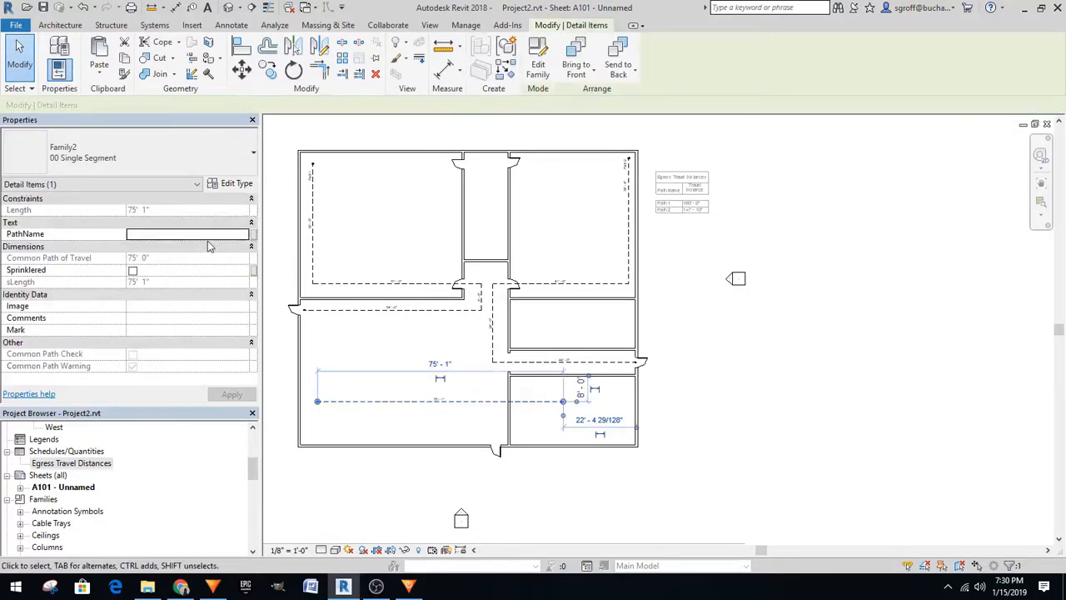
left_click(214, 235)
type("Path 3")
key("Return")
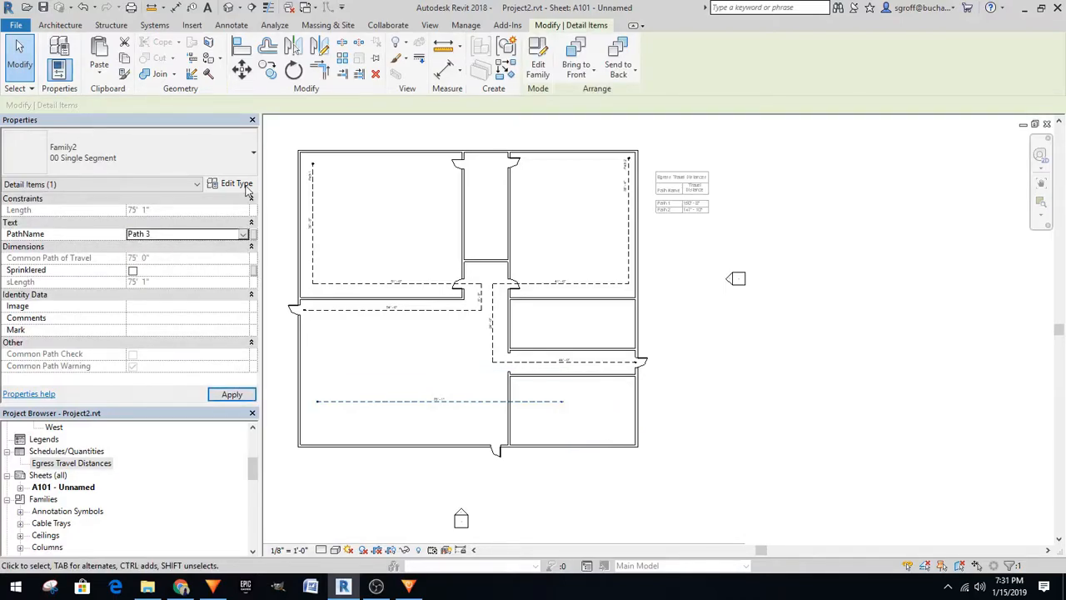
left_click(134, 272)
left_click(231, 394)
left_click(425, 446)
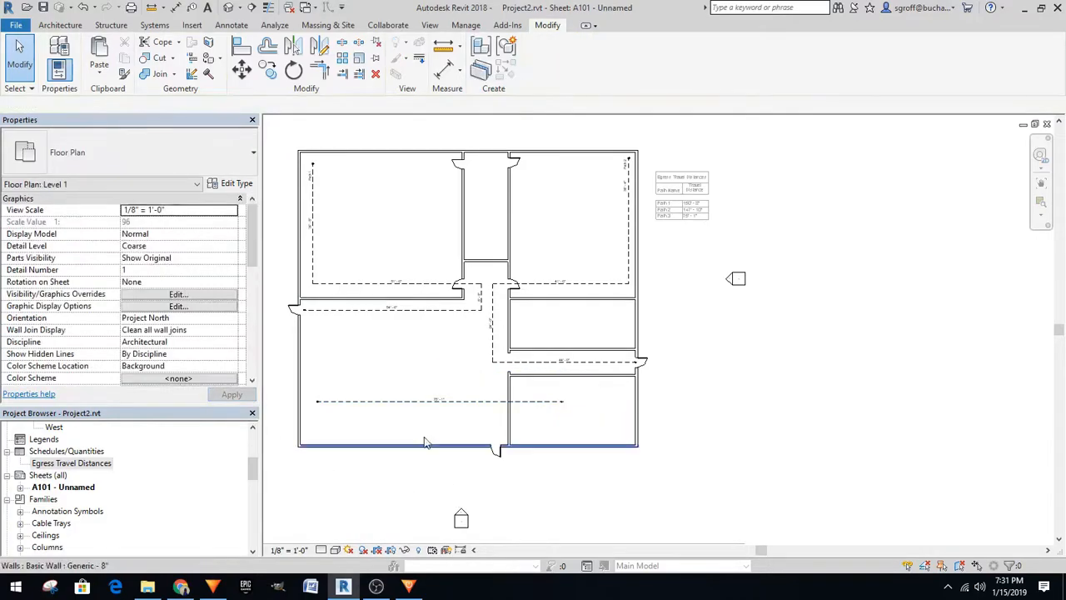
Set the Path 3 segment's length to 55'
left_click(446, 402)
left_click(434, 361)
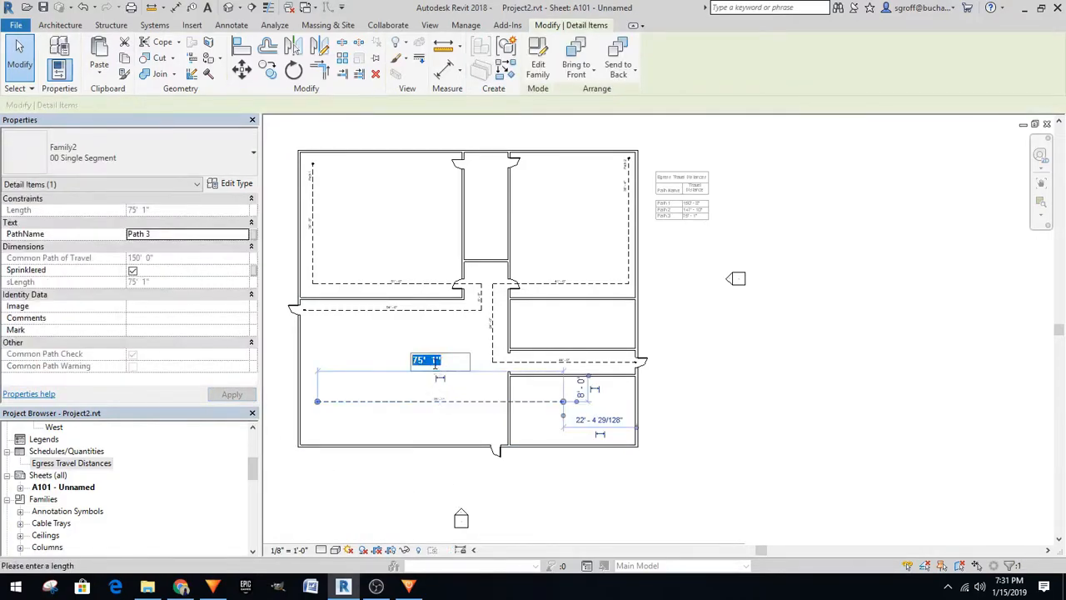
type("55")
key("Return")
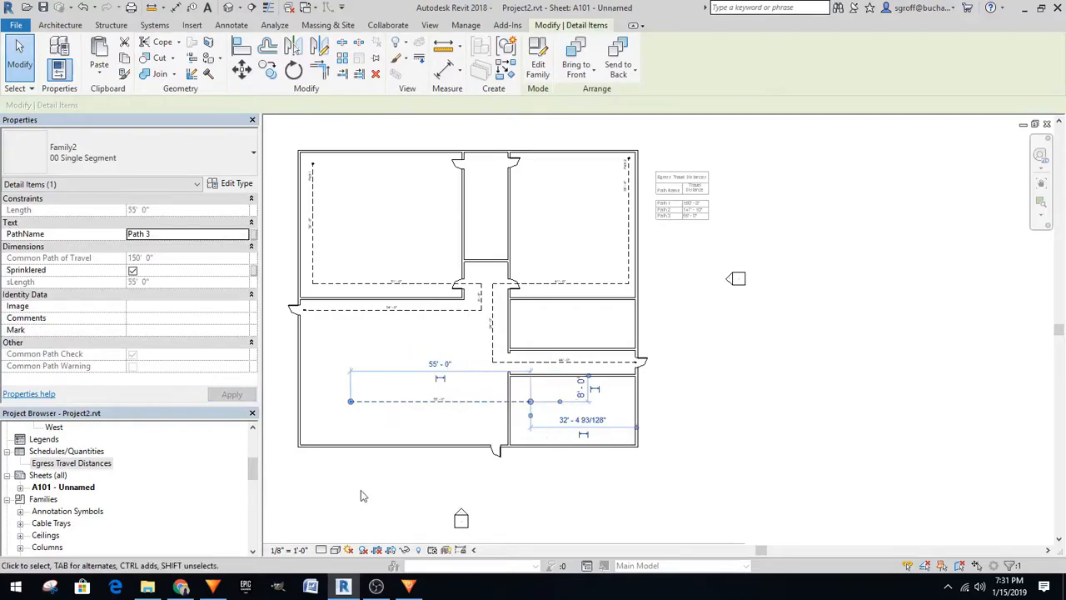
left_click(409, 433)
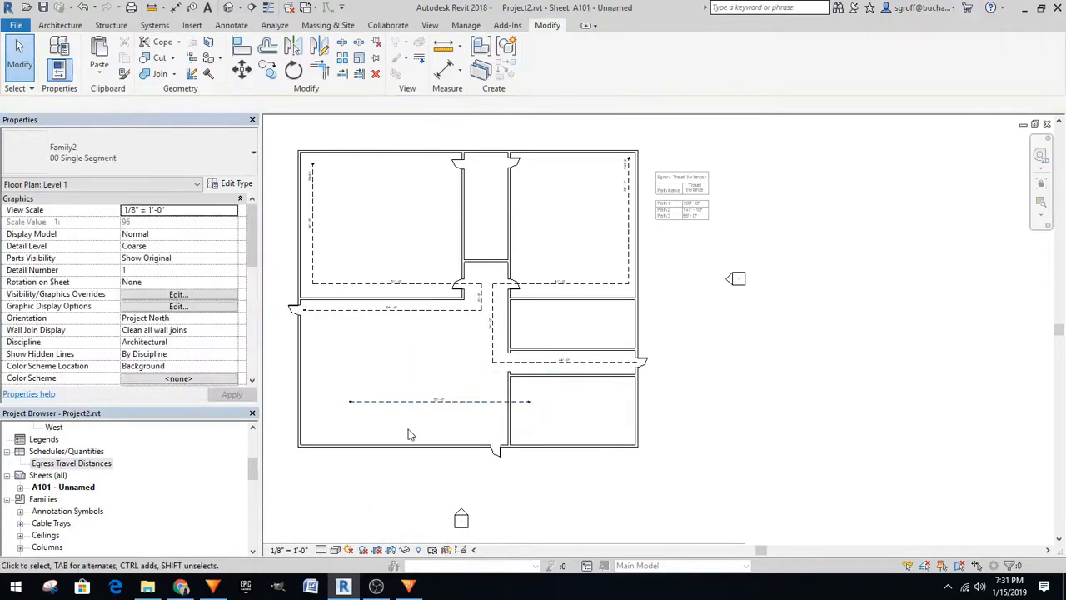
Reposition Path 3's endpoints so it runs horizontally from the room's lower-left corner to just inside the bottom door, about 57'-6" long
left_click(355, 402)
left_click_drag(308, 442, 307, 435)
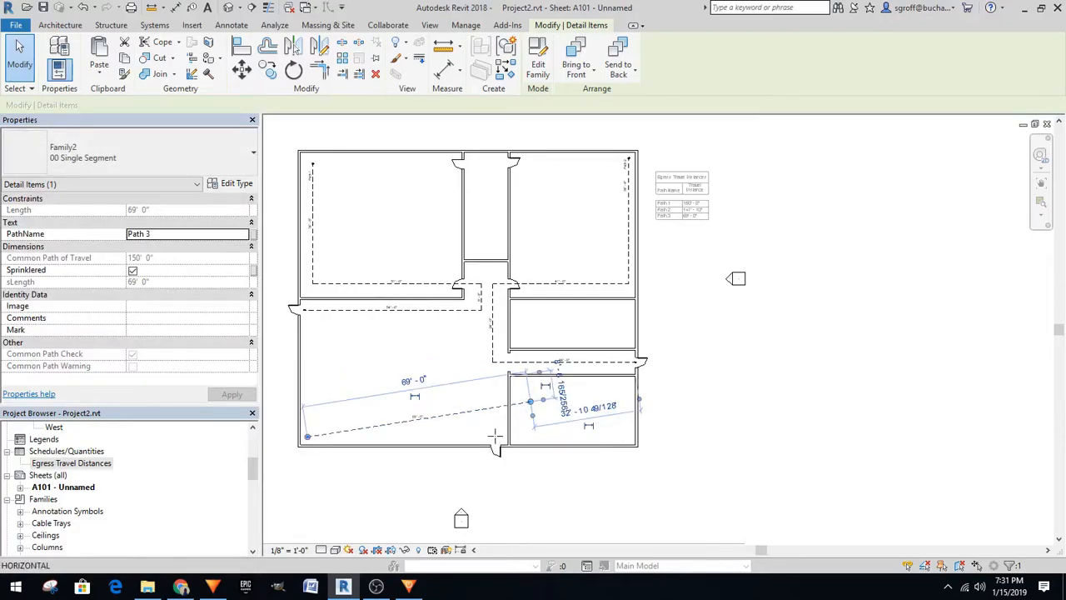
left_click_drag(491, 439, 496, 437)
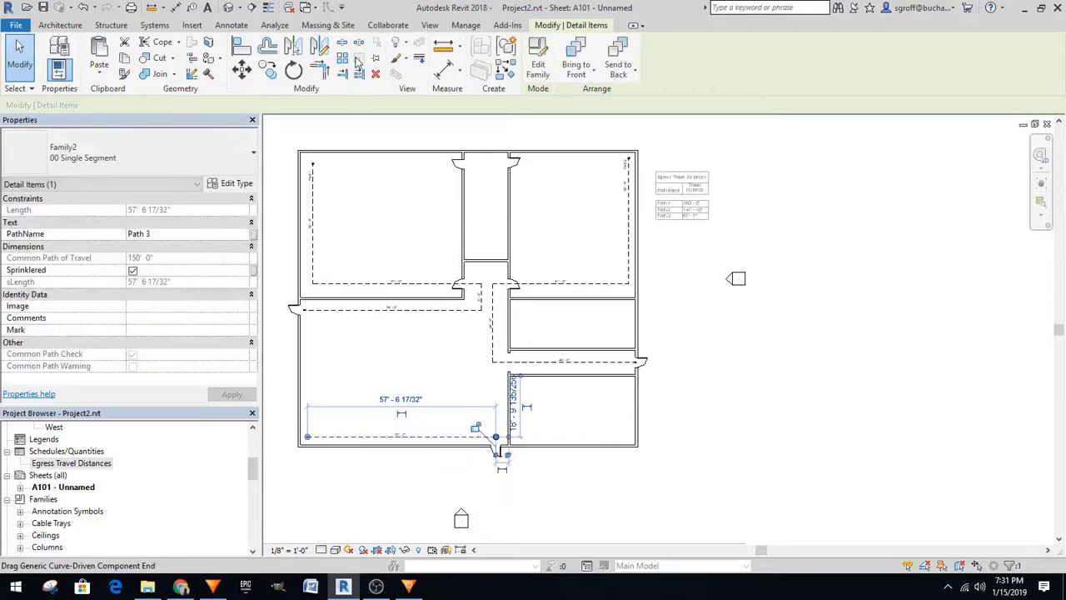
Create a similar Path 3 segment 2' long, straight down from the existing arrow tip toward the bottom door
left_click(505, 71)
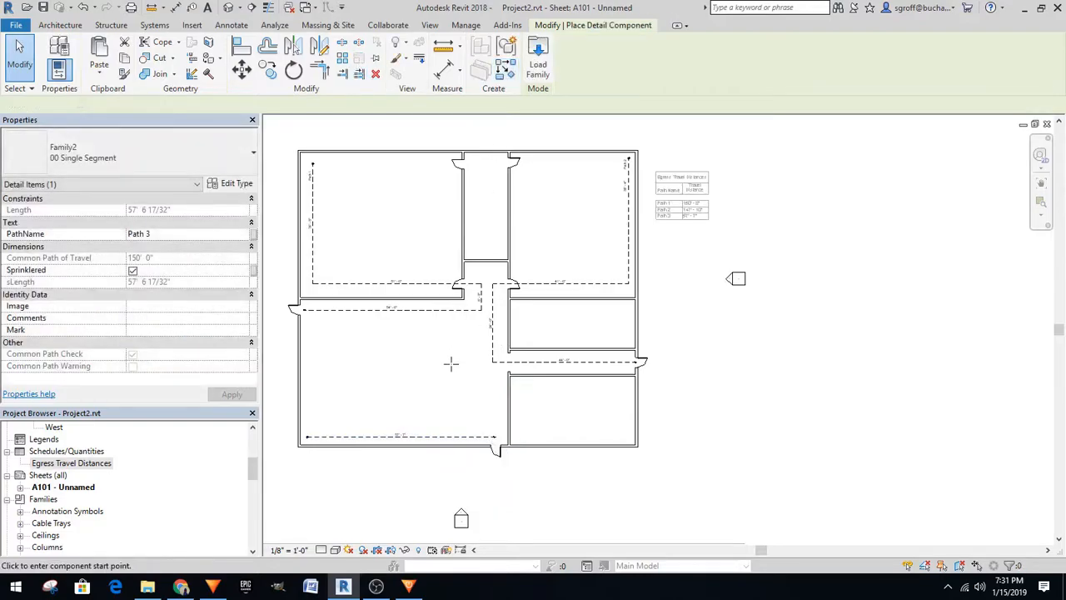
left_click(496, 444)
scroll(495, 445, "up", 3)
scroll(495, 445, "up", 2)
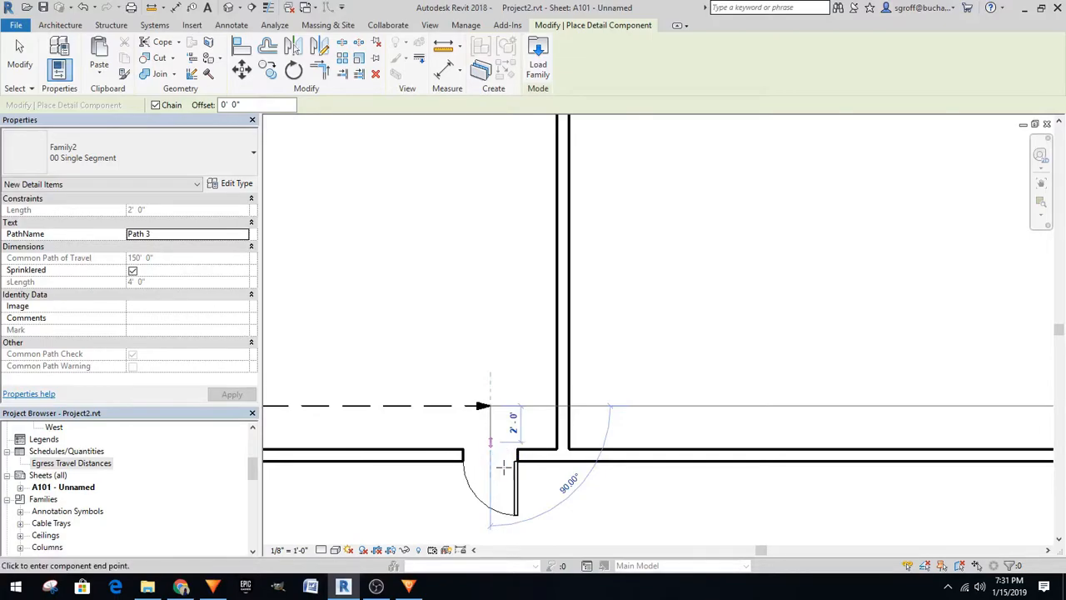
key("Escape")
key("Escape")
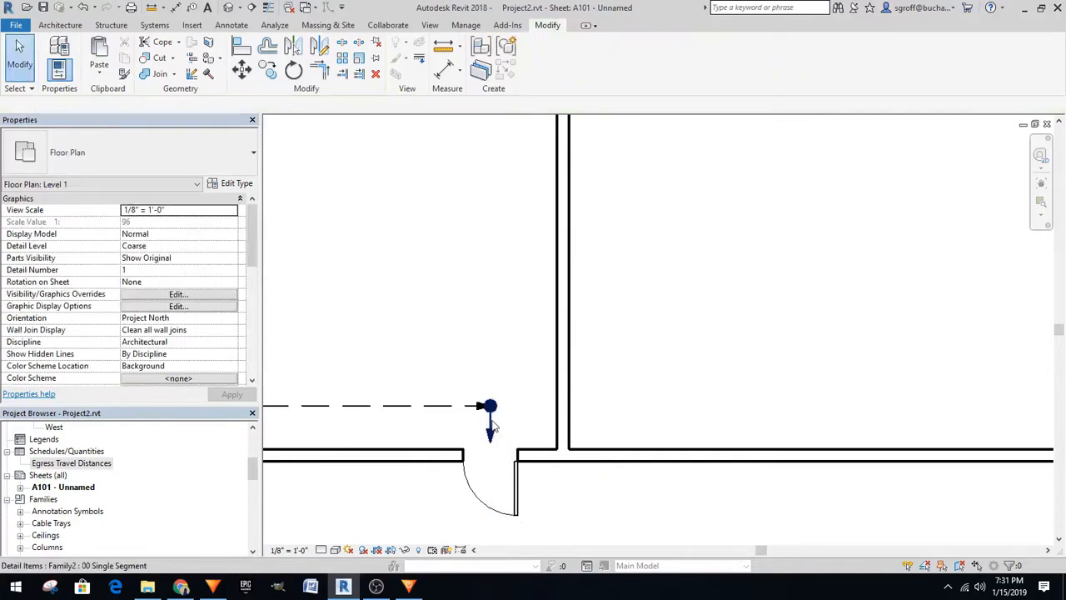
Change the short Path 3 segment at the door to type 03 End and the long horizontal segment to 01 Start
left_click(489, 420)
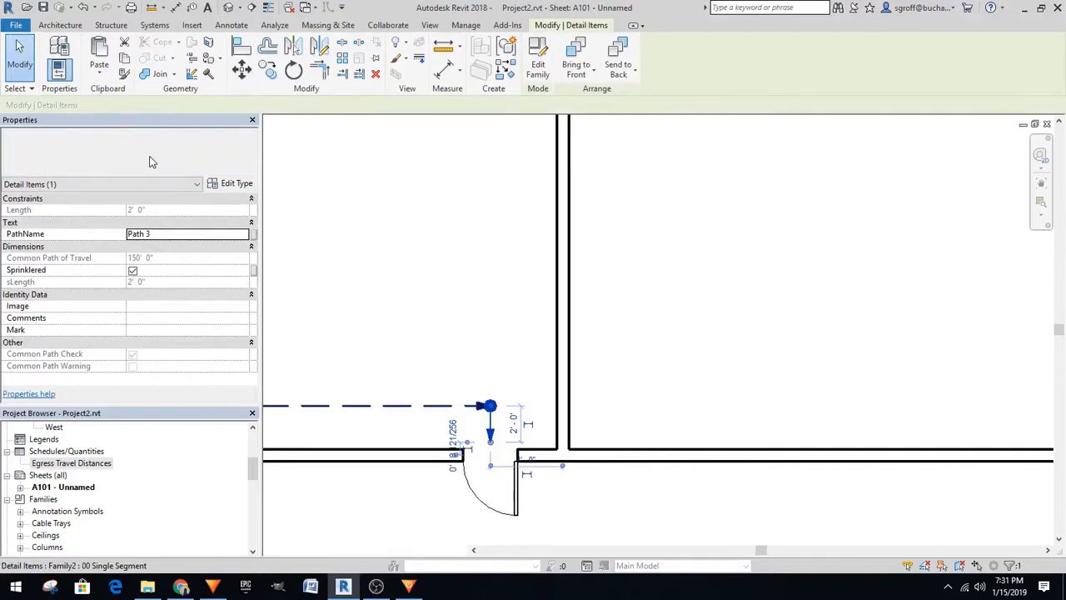
left_click(147, 158)
left_click(54, 328)
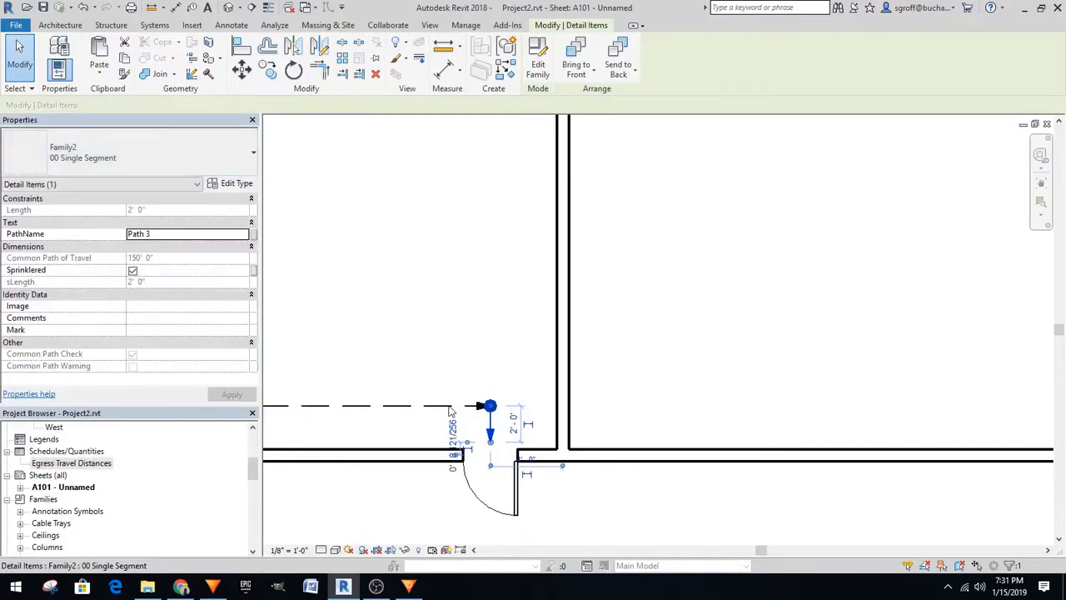
left_click(193, 165)
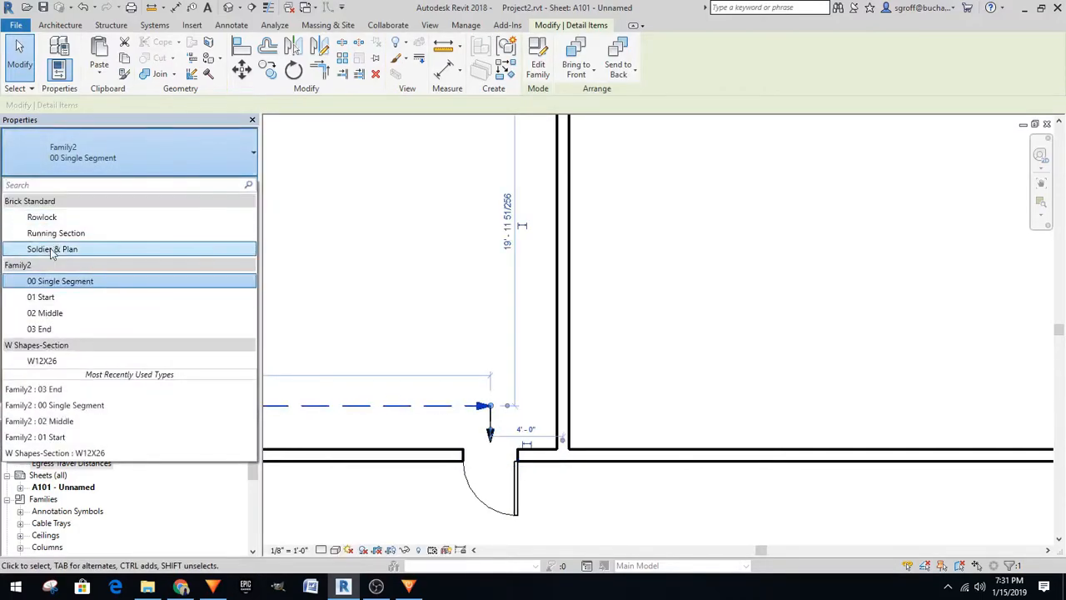
left_click(68, 297)
left_click(467, 395)
left_click(490, 423)
scroll(479, 321, "down", 5)
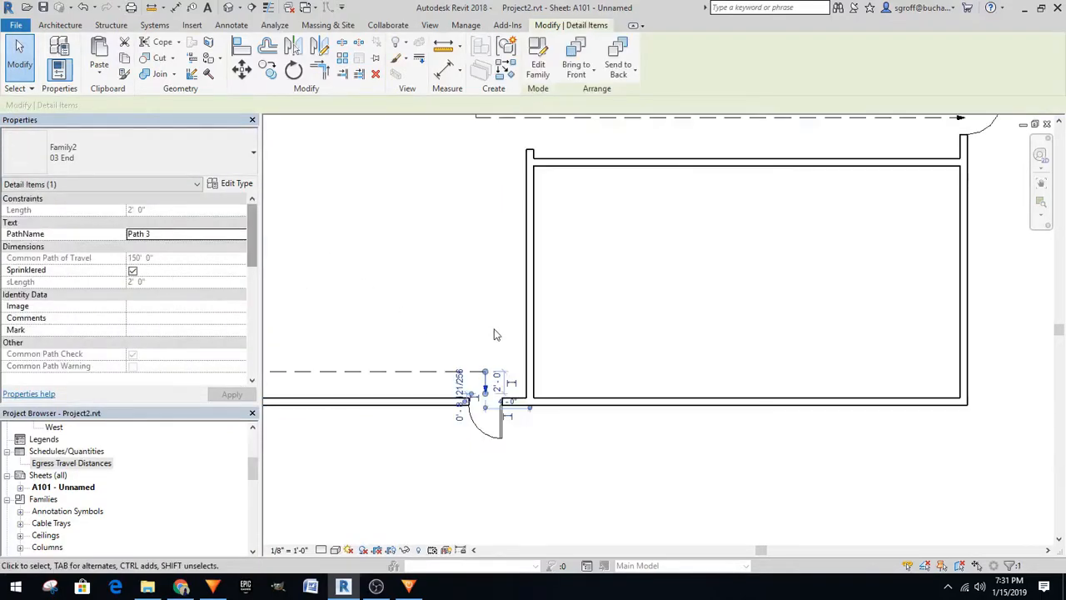
Select both Path 3 segments together and turn off Sprinklered for them
left_click(390, 353, "ctrl")
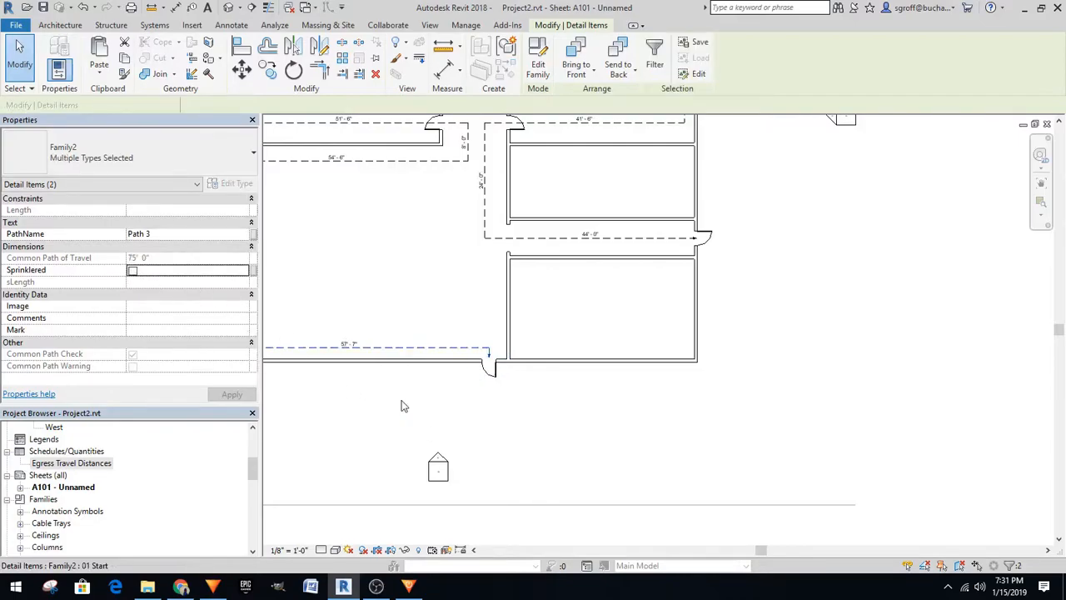
double_click(594, 374)
scroll(589, 375, "down", 2)
scroll(589, 375, "down", 2)
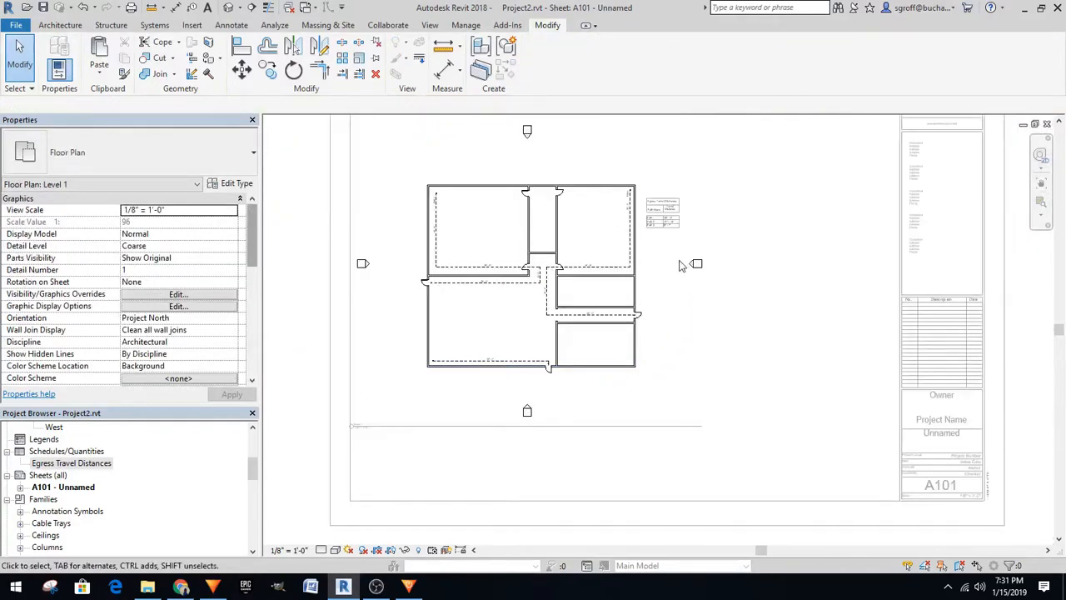
Check the path distances in the Egress Travel Distances schedule and deactivate the floor plan viewport to return to the sheet
scroll(662, 215, "up", 5)
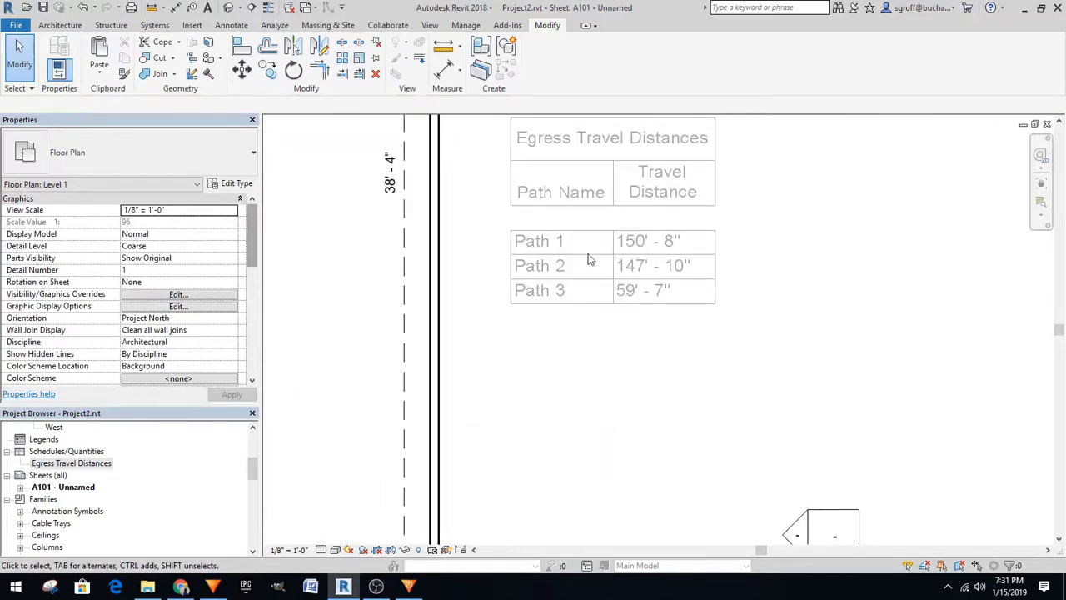
scroll(687, 372, "down", 4)
double_click(819, 336)
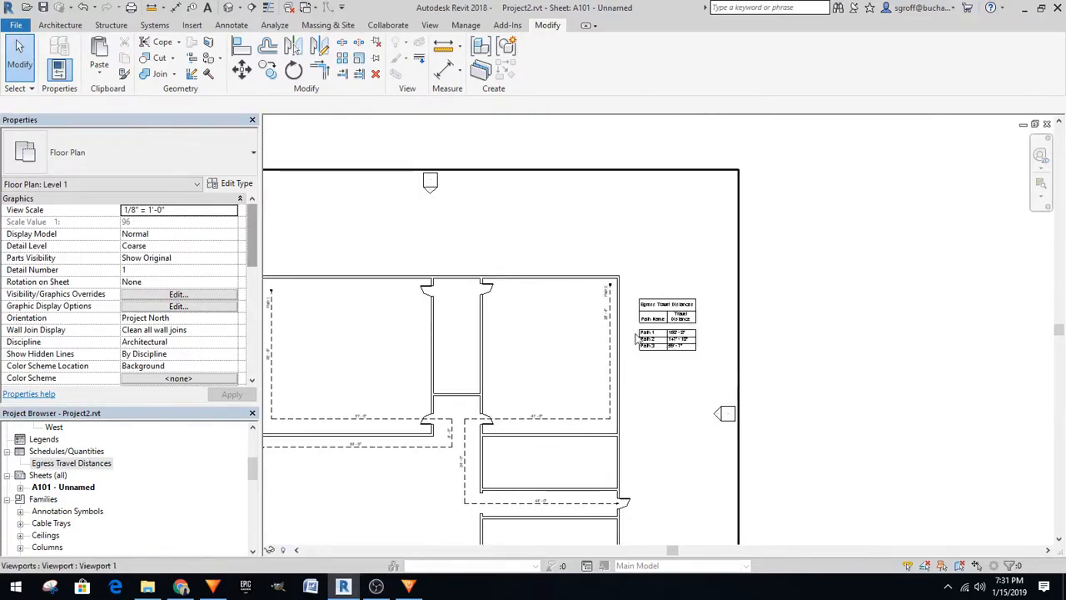
scroll(646, 323, "up", 2)
scroll(726, 215, "down", 3)
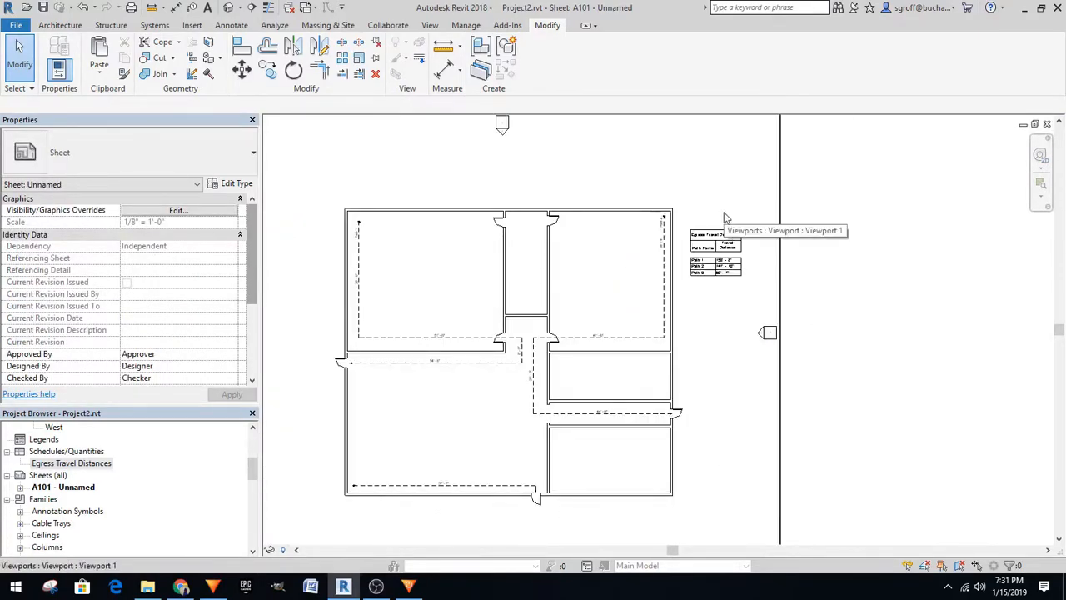
scroll(641, 275, "down", 4)
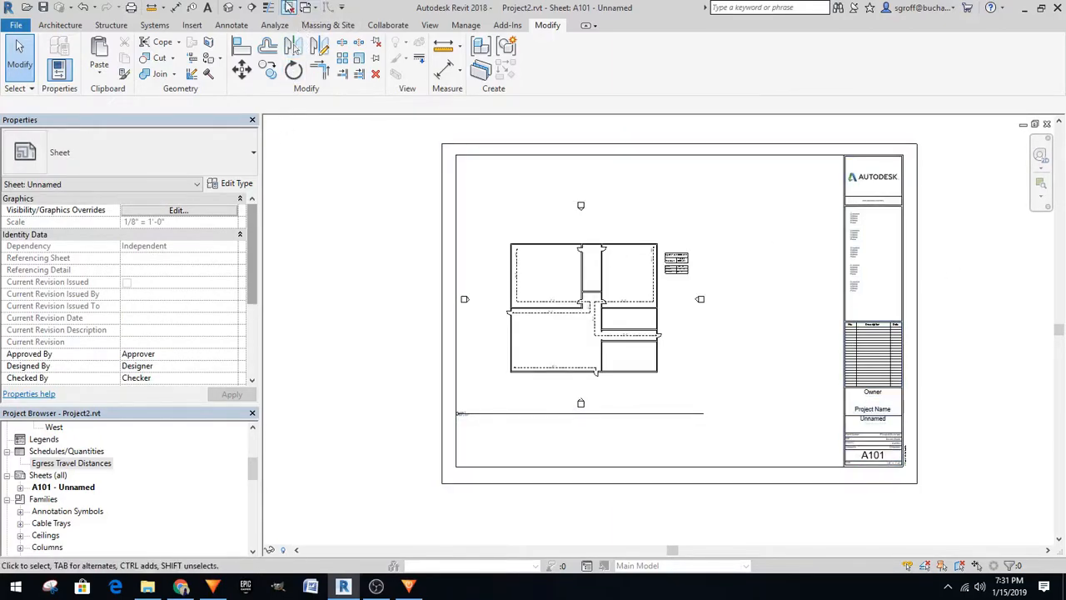
left_click(308, 8)
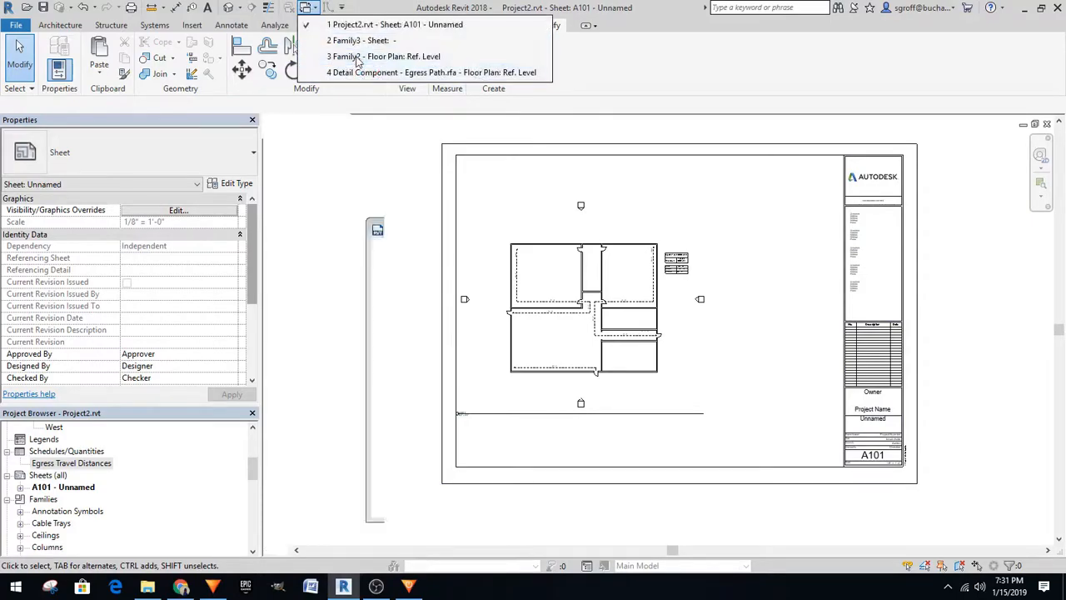
left_click(384, 56)
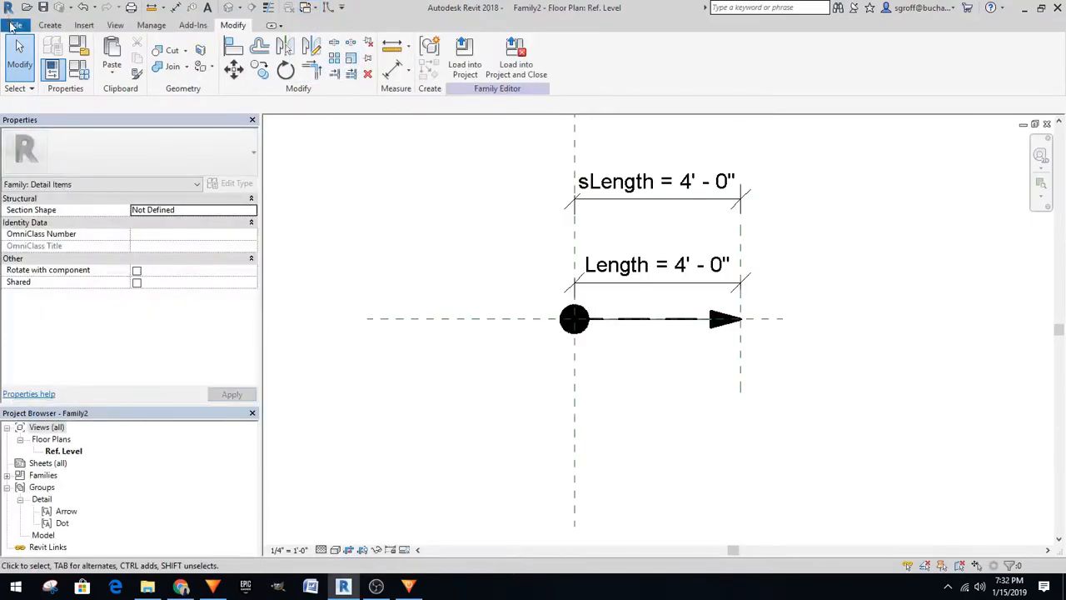
left_click(10, 25)
mouse_move(71, 181)
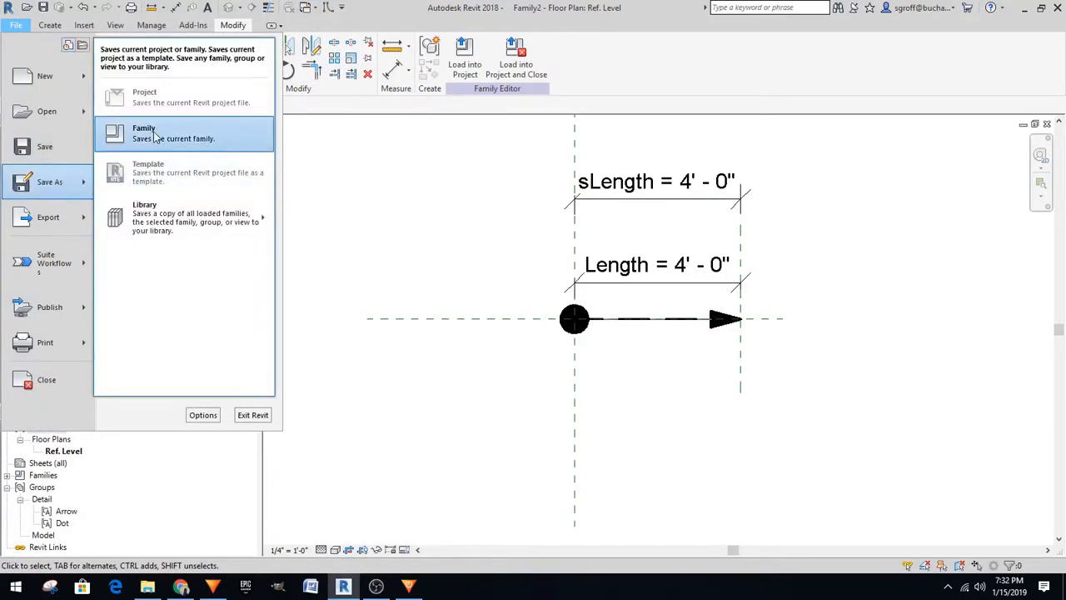
left_click(154, 136)
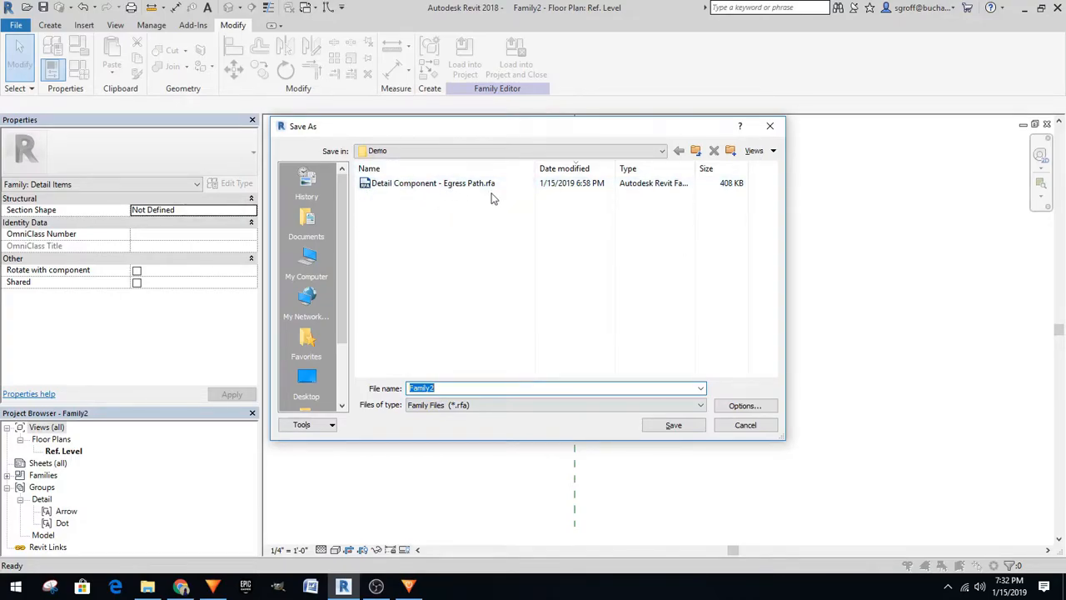
left_click(768, 427)
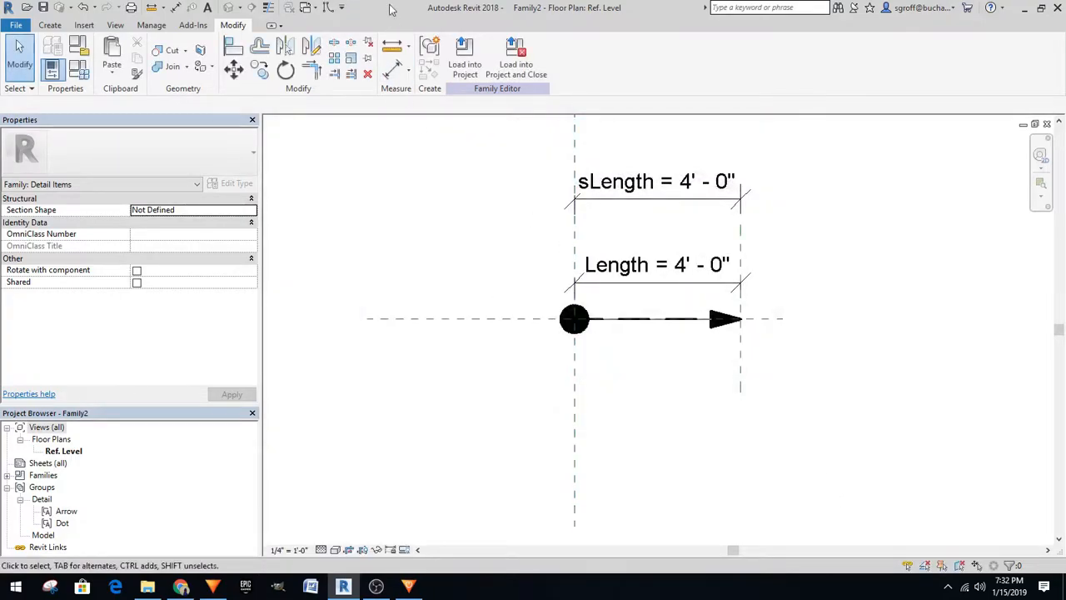
Save the Family3 tag family in the Demo folder as Tag_Egress Path.rfa
left_click(306, 6)
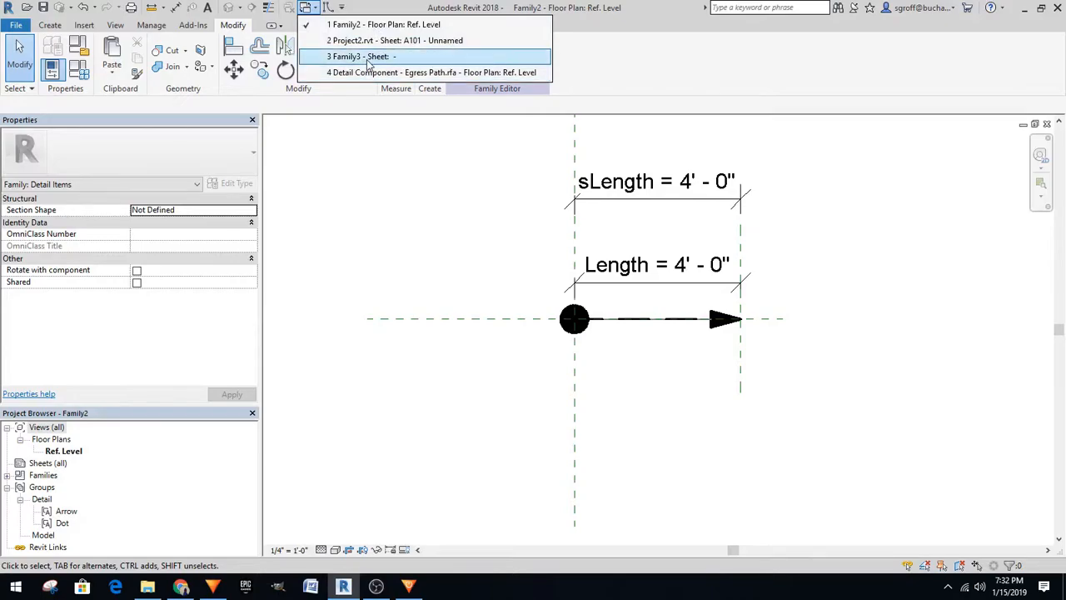
left_click(371, 57)
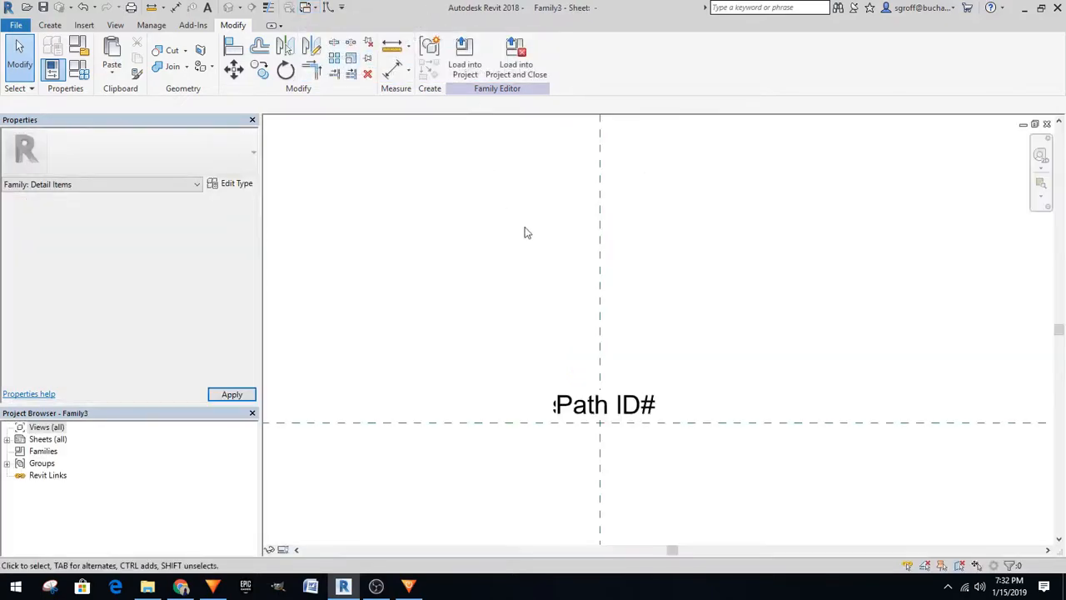
left_click(16, 27)
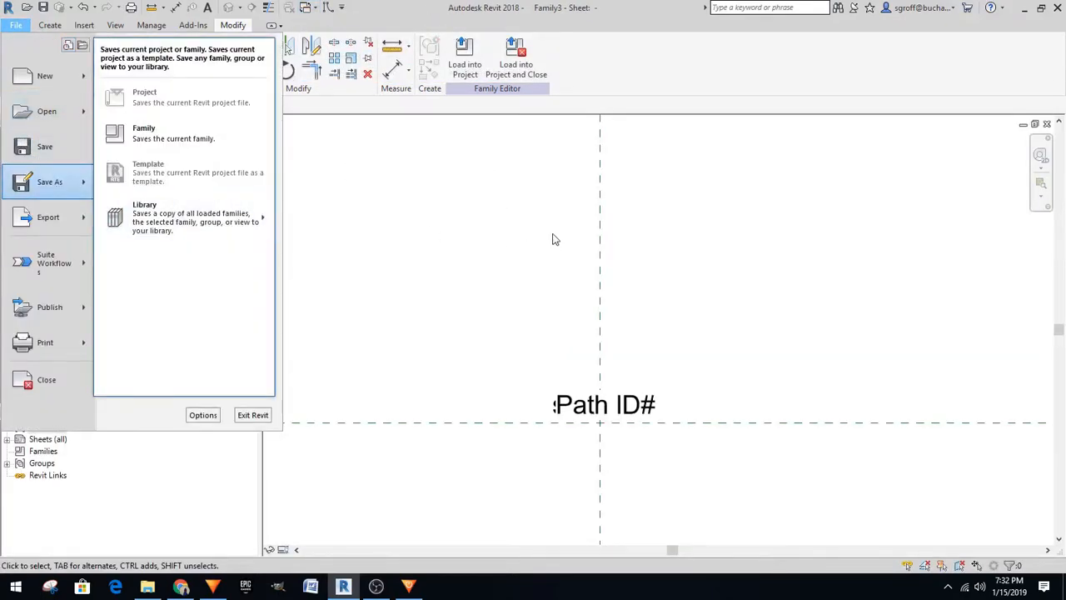
left_click(83, 144)
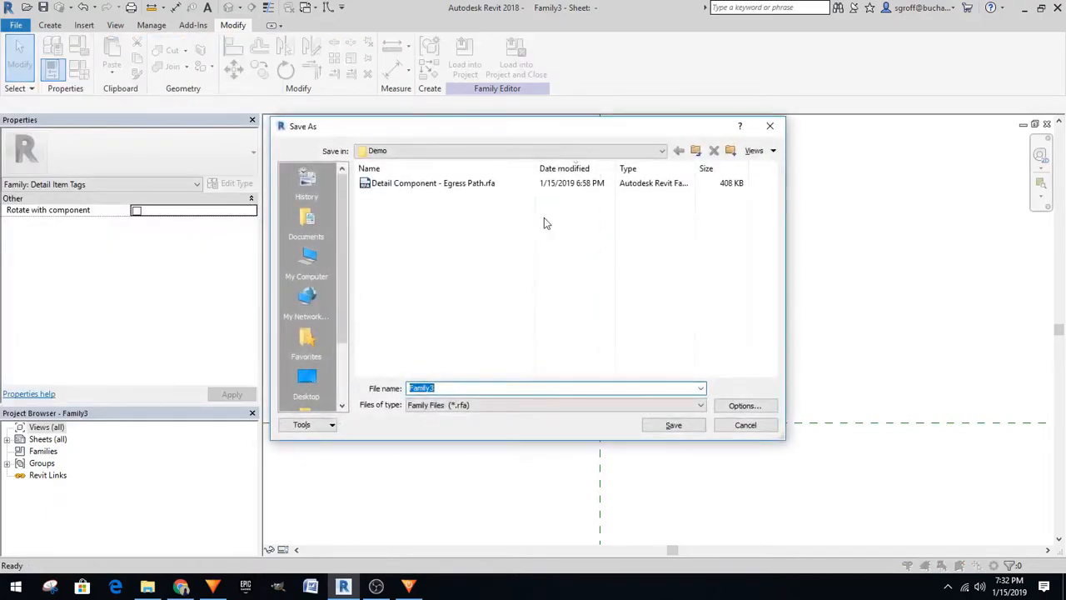
left_click(424, 185)
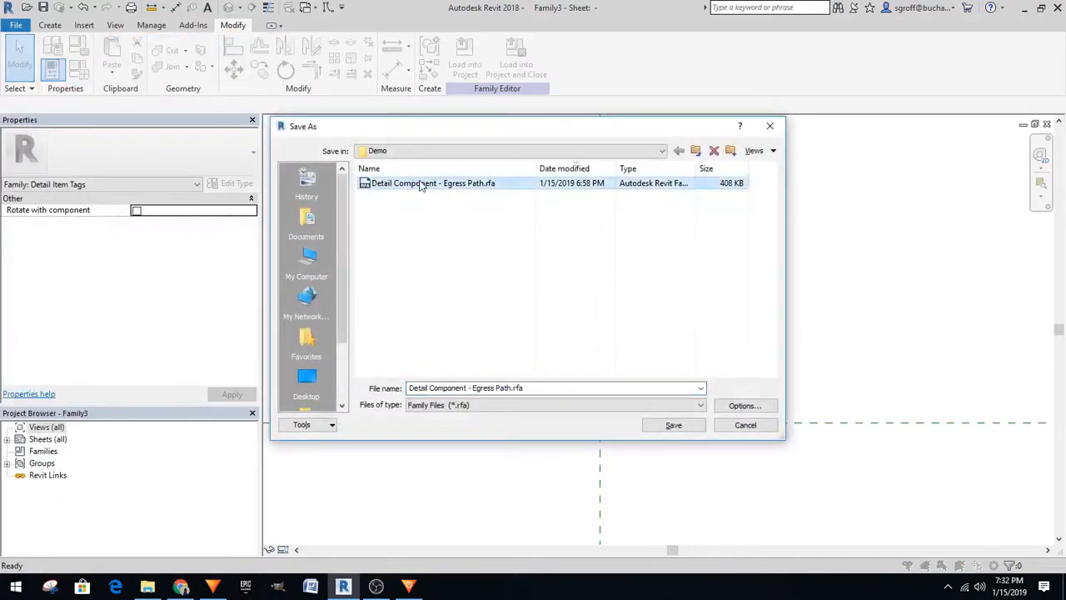
left_click(477, 389)
left_click_drag(511, 388, 397, 388)
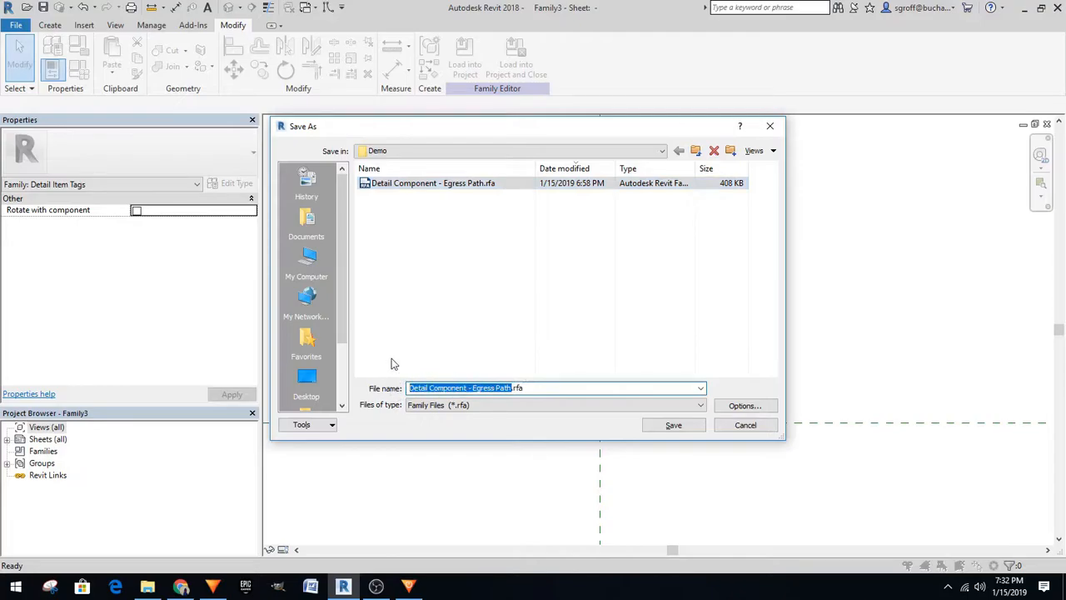
type("Tag_")
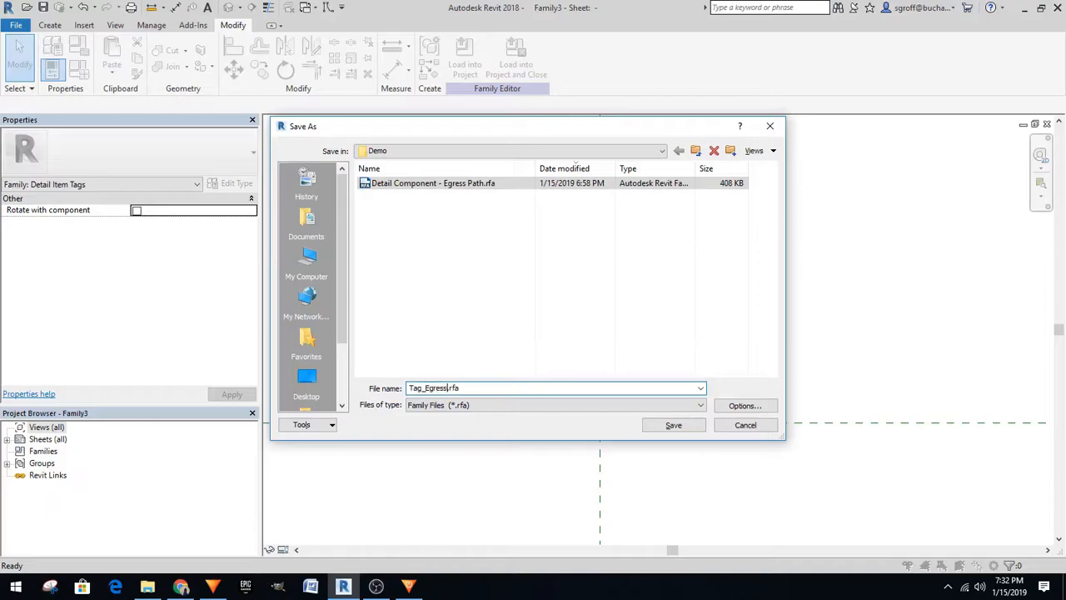
left_click(674, 425)
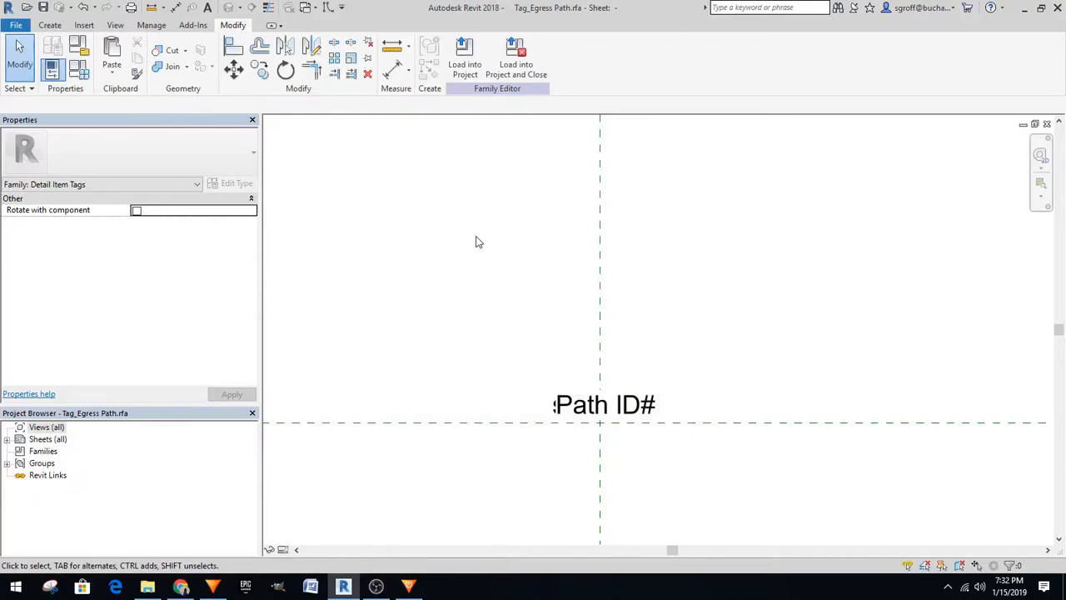
Check the tag's family types and close the tag and Family2 views to return to sheet A101
left_click(80, 70)
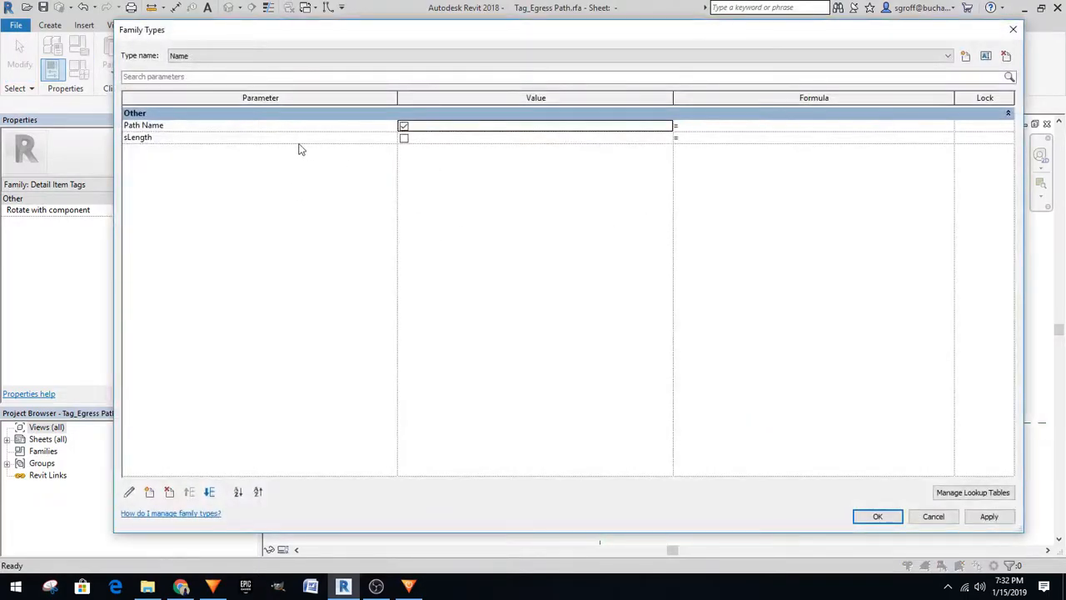
left_click(1013, 29)
left_click(1047, 124)
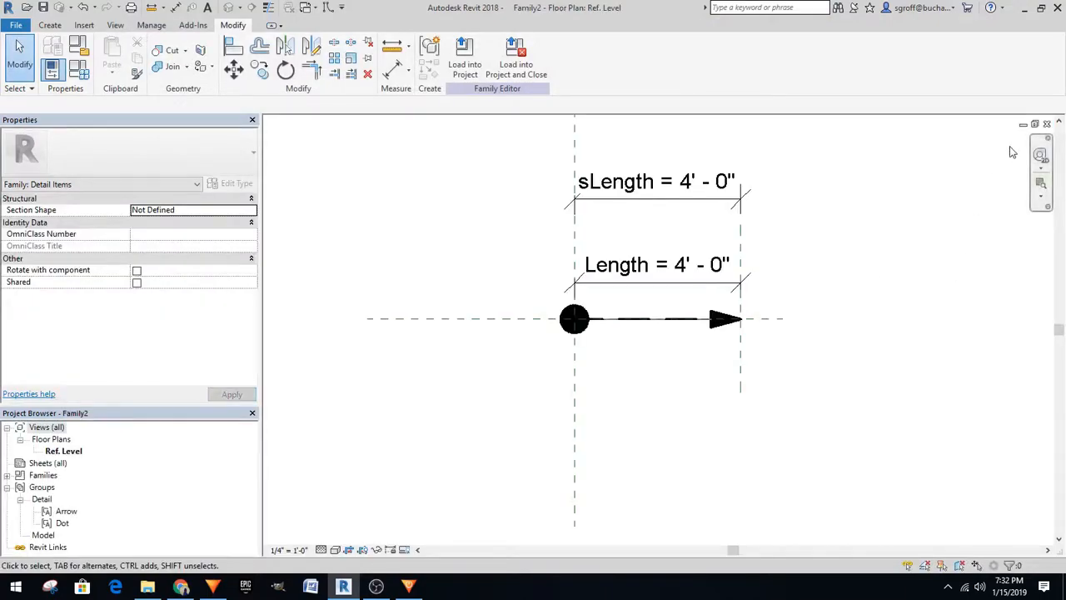
left_click(1045, 124)
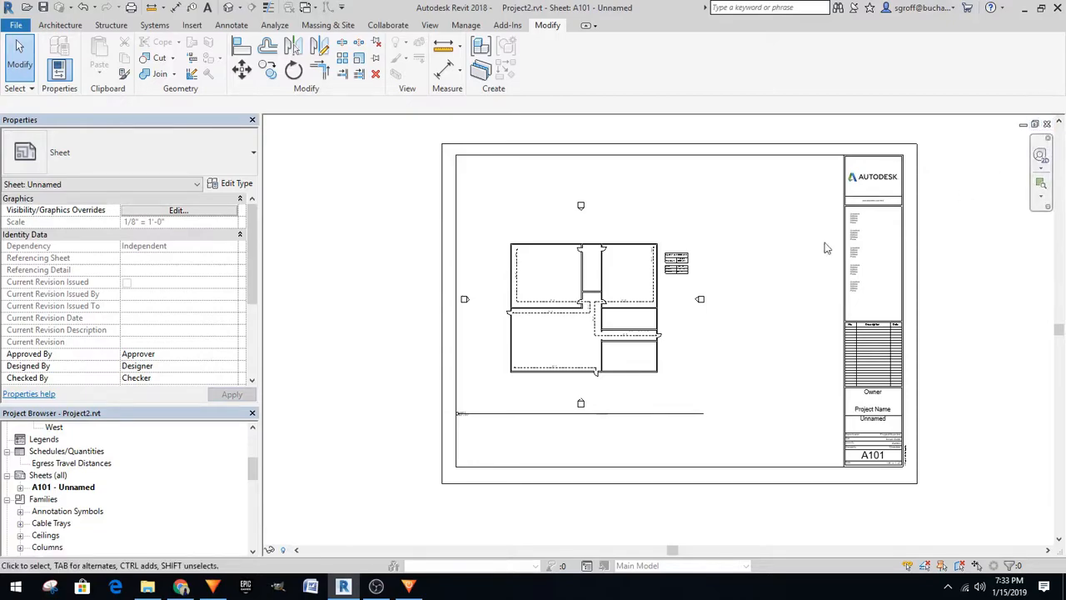
scroll(658, 279, "up", 3)
scroll(716, 300, "up", 3)
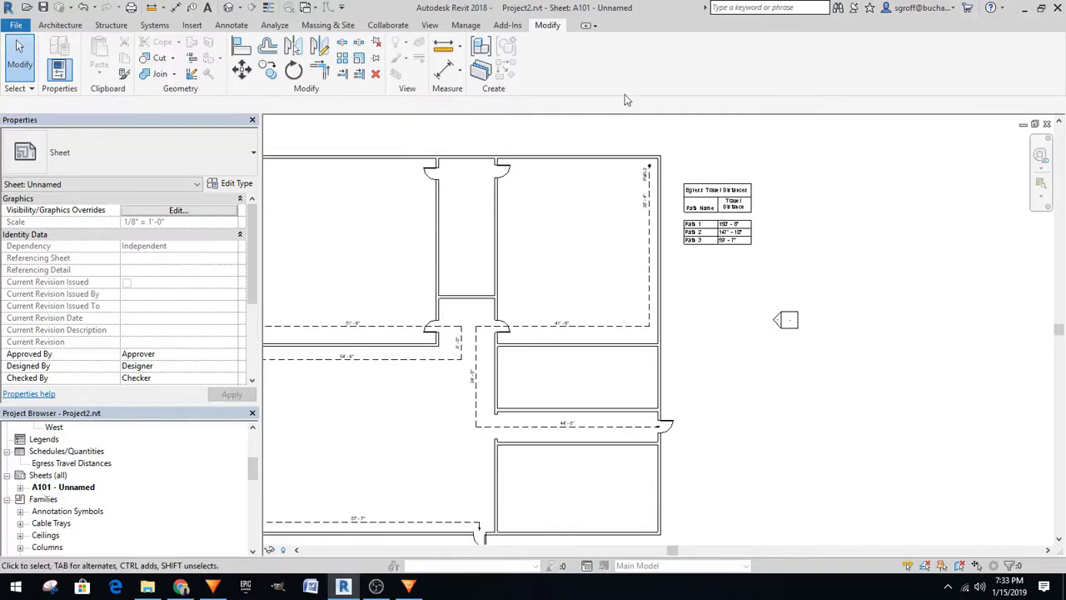
left_click(305, 7)
left_click(860, 275)
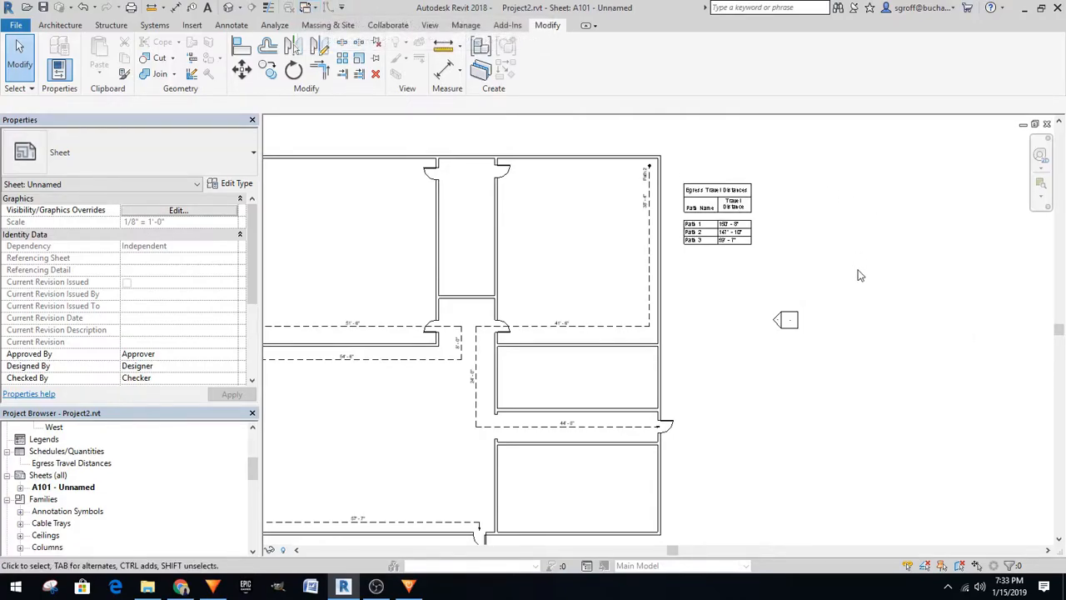